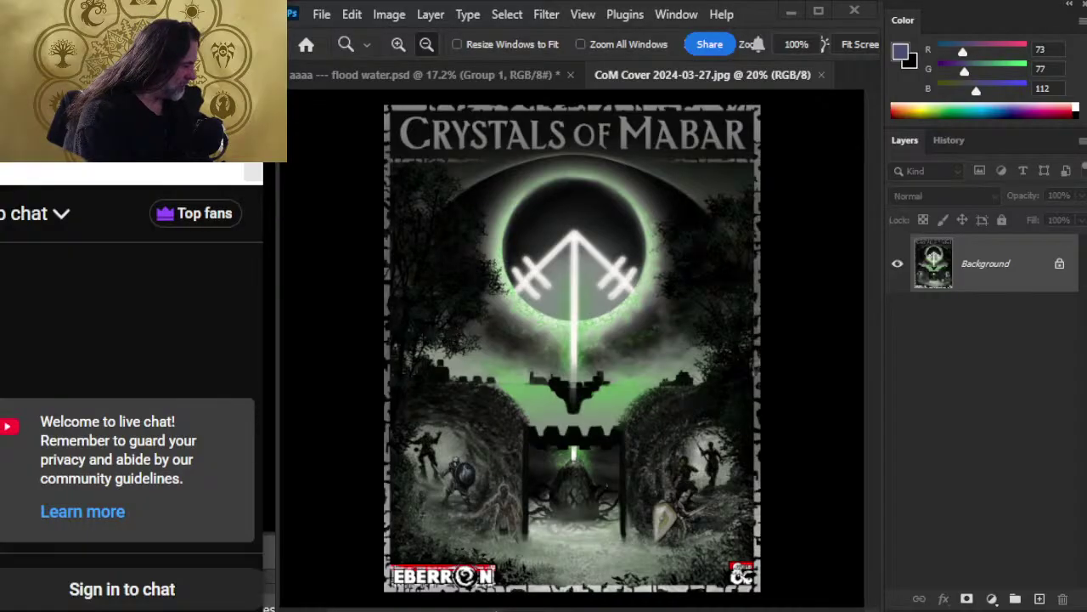
- Check the live broadcast by cycling through the streaming software, the image editor and the YouTube stream page
key("alt+Tab")
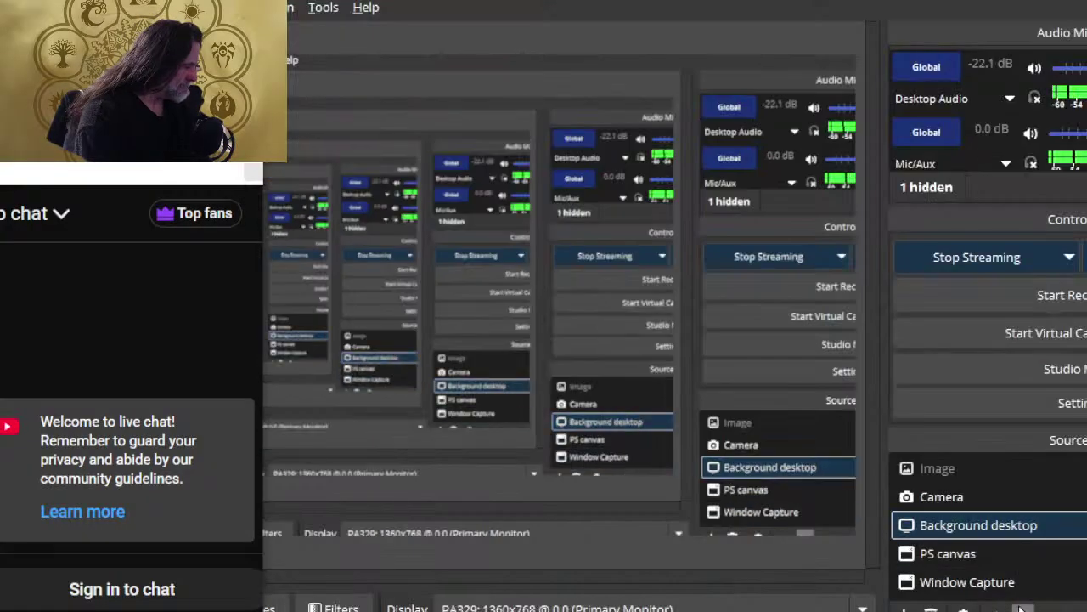
key("alt+Tab")
key("alt+Tab")
key("alt+Tab")
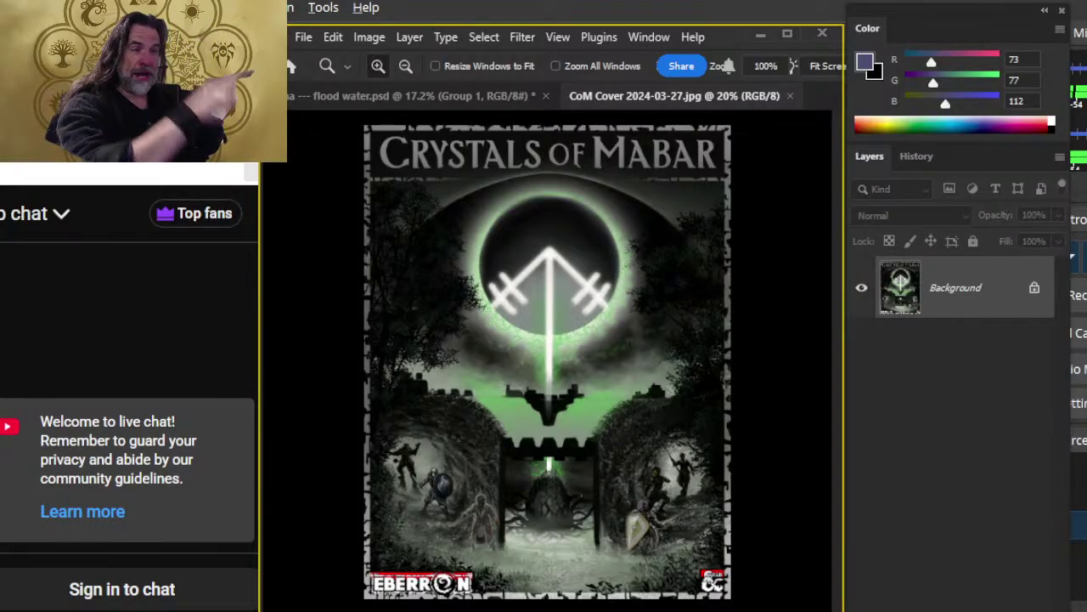
key("alt+Tab")
key("alt+Tab")
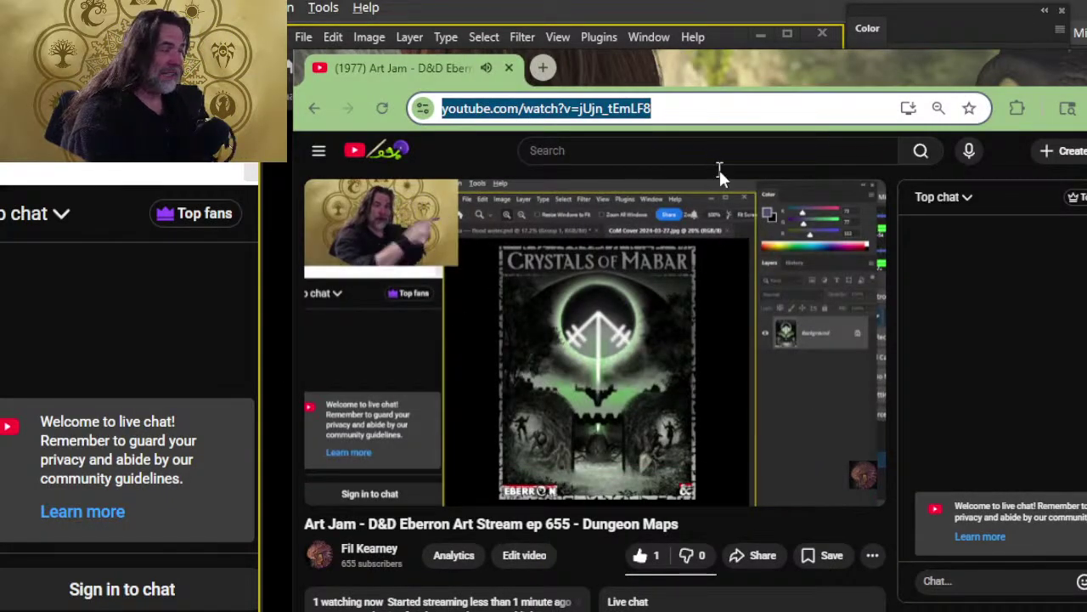
- Switch back to Photoshop, close the CoM Cover 2024-03-27.jpg document and bring up the dungeon map in the flood water file
key("alt+Tab")
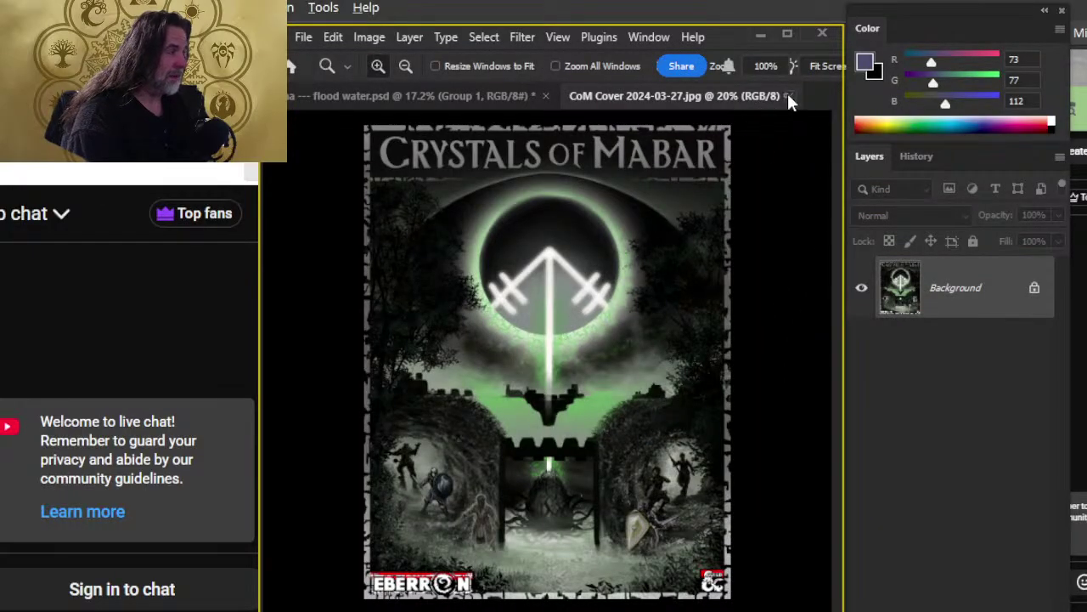
left_click(790, 96)
scroll(659, 463, "up", 3)
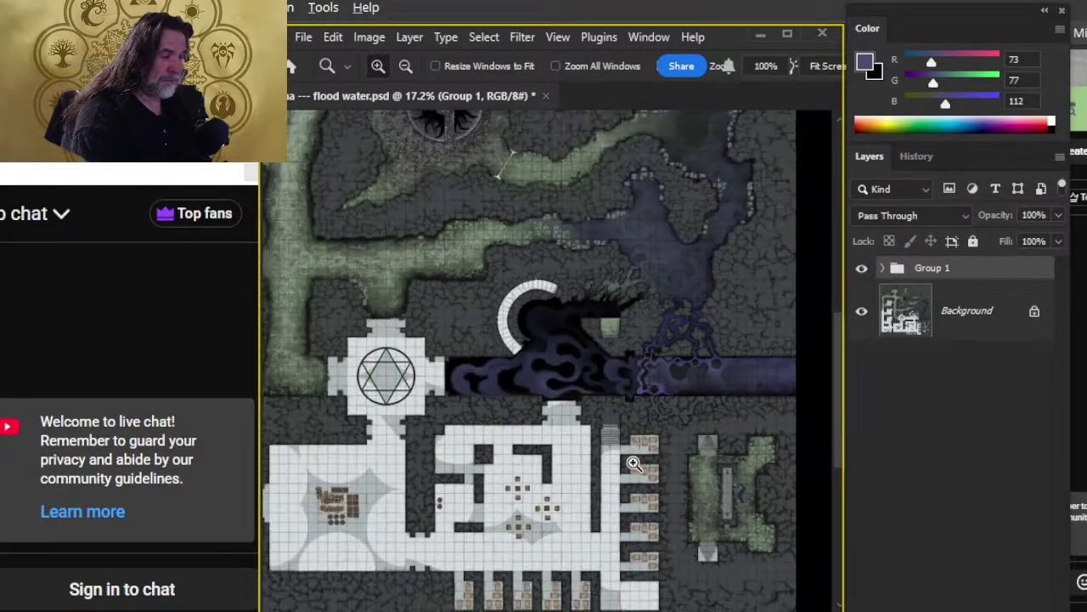
scroll(632, 463, "down", 5)
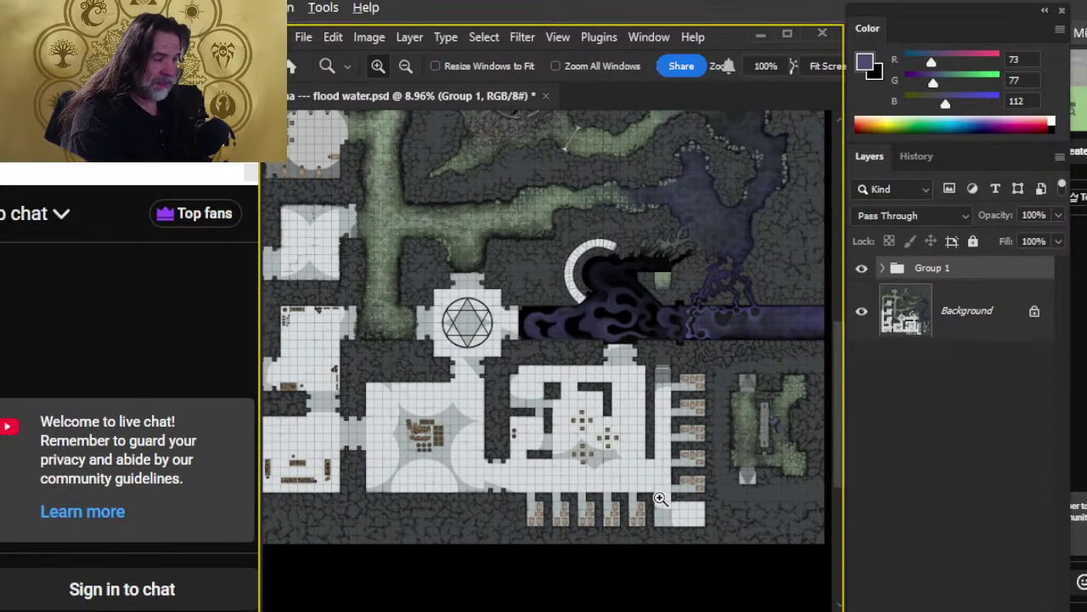
scroll(702, 339, "up", 4)
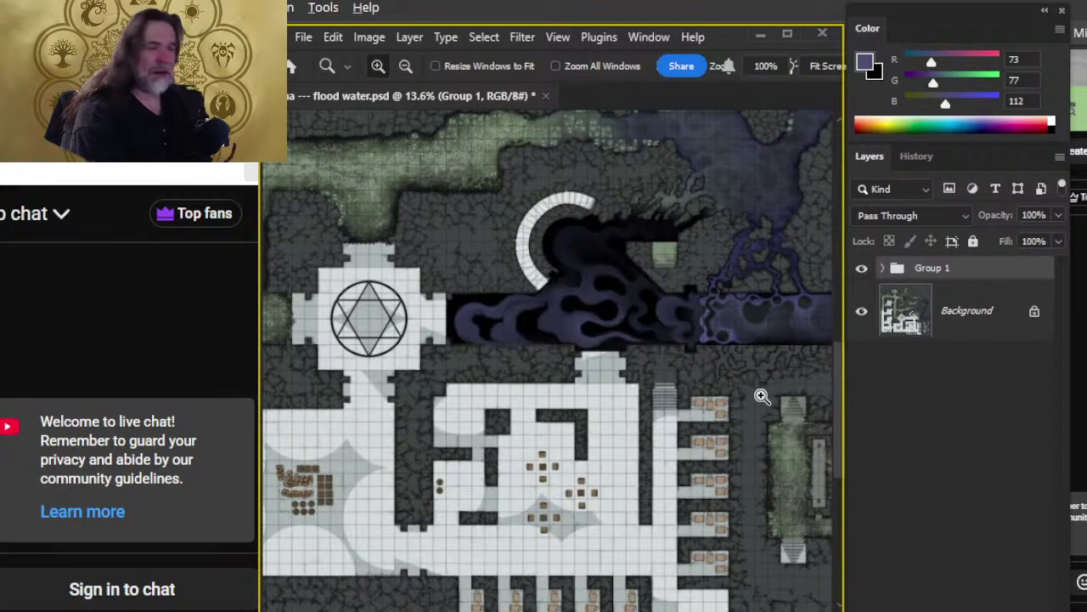
- Switch to the YouTube stream page and look through the full video description with its links
key("alt+Tab")
key("alt+Tab")
key("alt+shift+Tab")
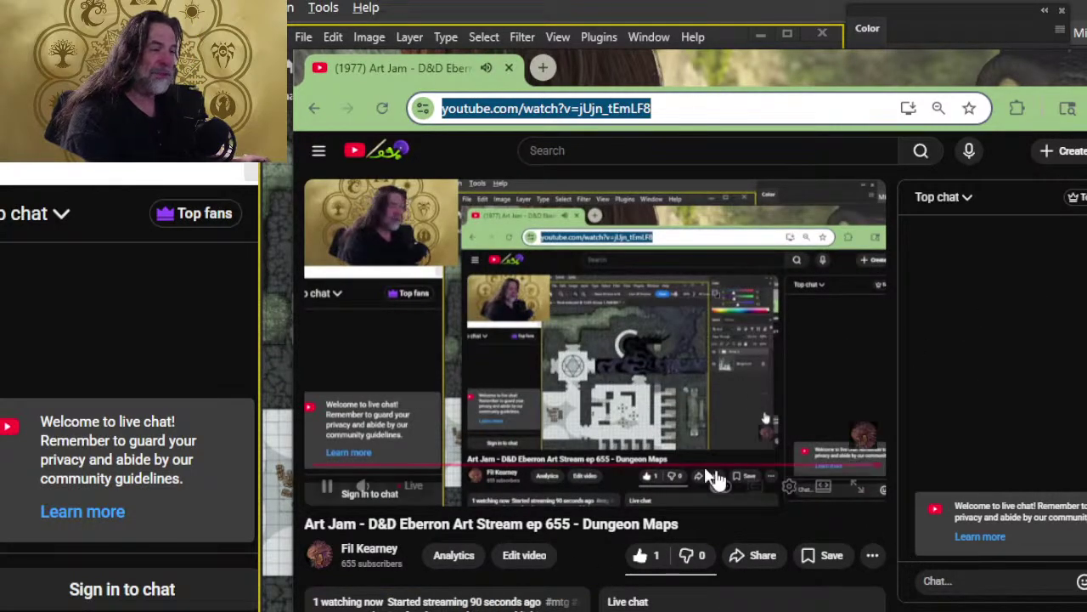
scroll(614, 460, "down", 4)
left_click(412, 321)
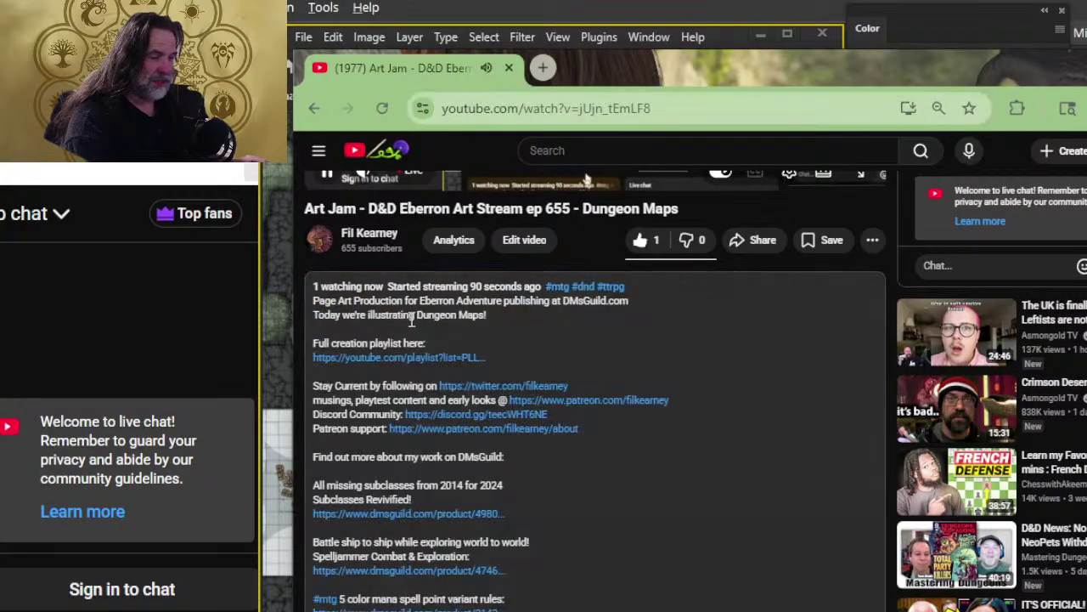
scroll(462, 376, "down", 4)
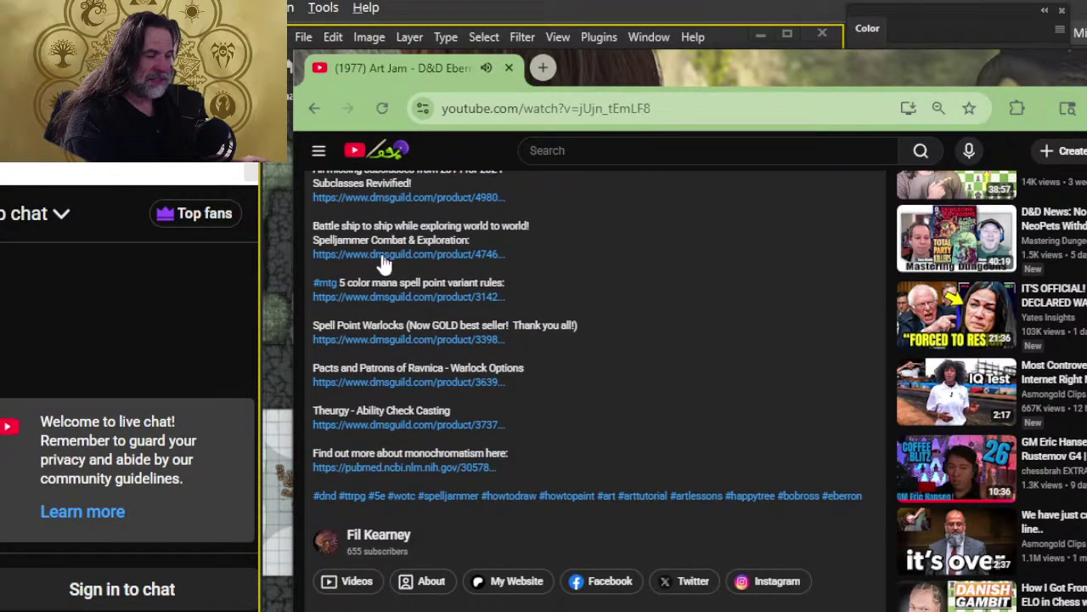
scroll(429, 543, "up", 4)
scroll(436, 450, "down", 2)
scroll(436, 447, "up", 2)
scroll(436, 447, "up", 4)
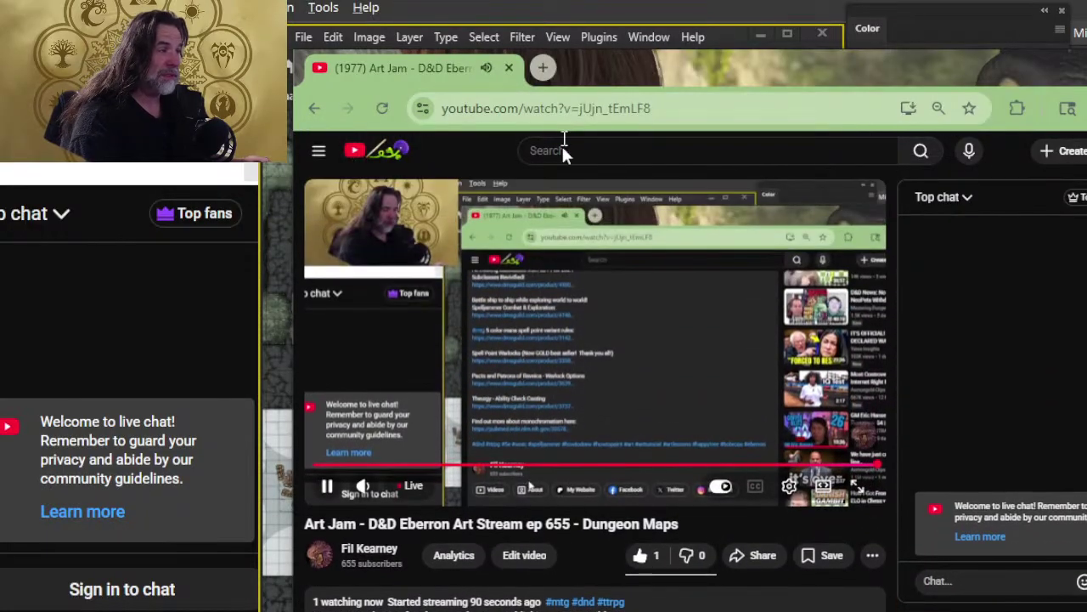
left_click_drag(599, 70, 562, 122)
- Return to Photoshop and lasso the gate slot between the dark swirling water and the purple flooded corridor
key("alt+Tab")
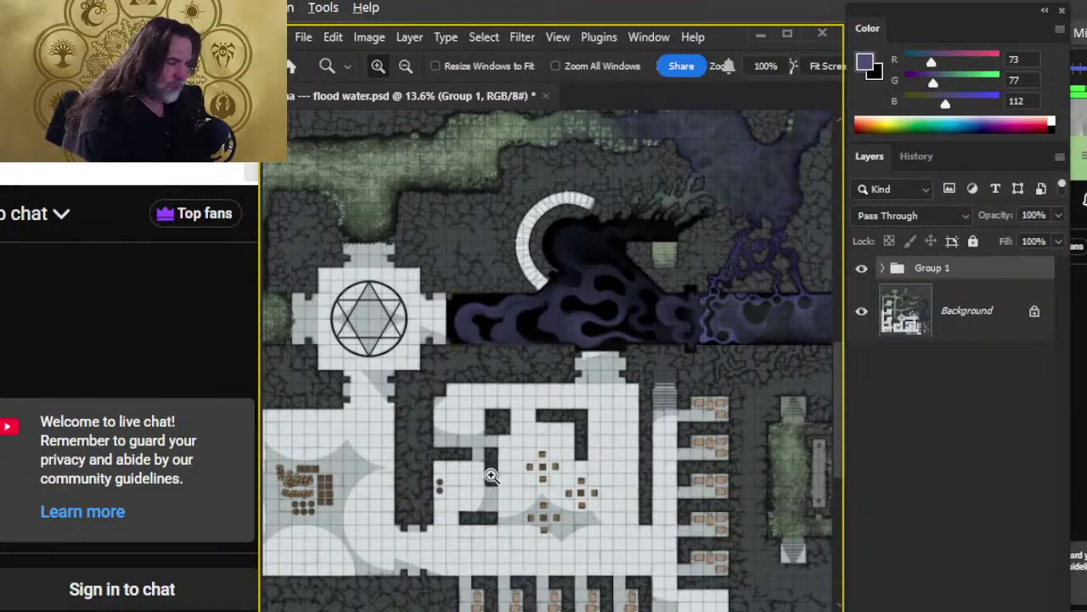
left_click_drag(745, 402, 556, 304)
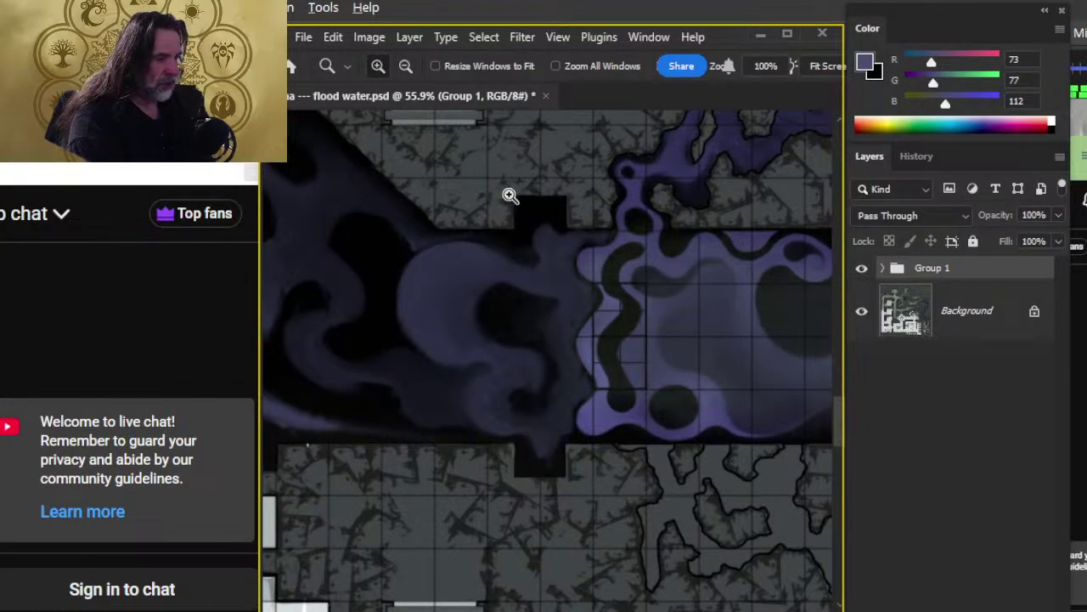
key("l")
mouse_move(539, 208)
left_mouse_down()
mouse_move(547, 472)
mouse_move(578, 468)
left_mouse_up()
key("z")
left_click_drag(648, 490, 589, 454)
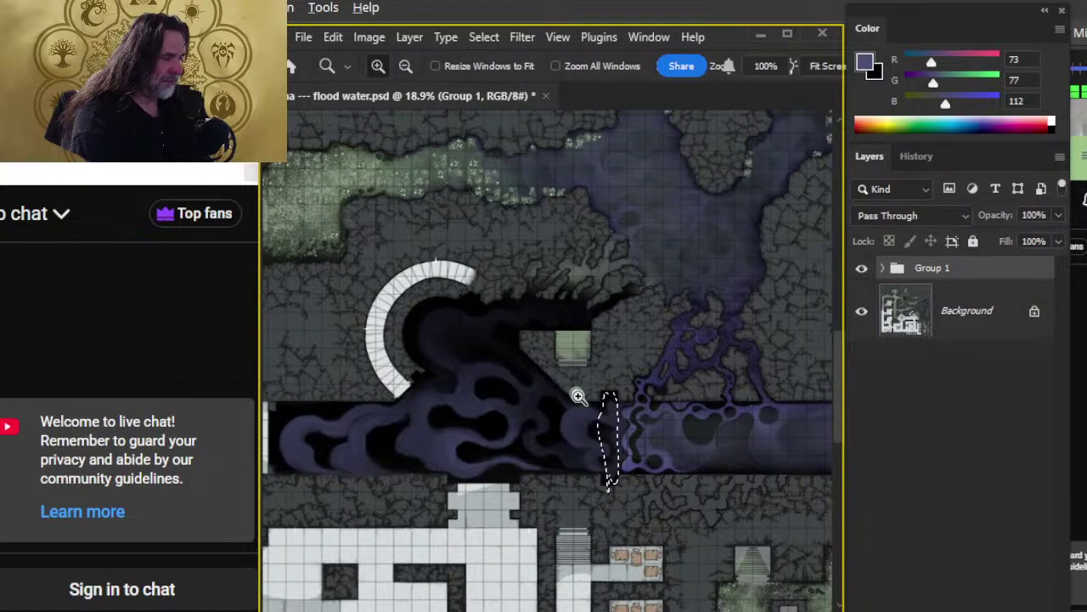
- Examine the overgrown green room with two staircases and the flooded purple corridor above it
scroll(594, 396, "down", 3)
scroll(552, 408, "right", 4)
key("l")
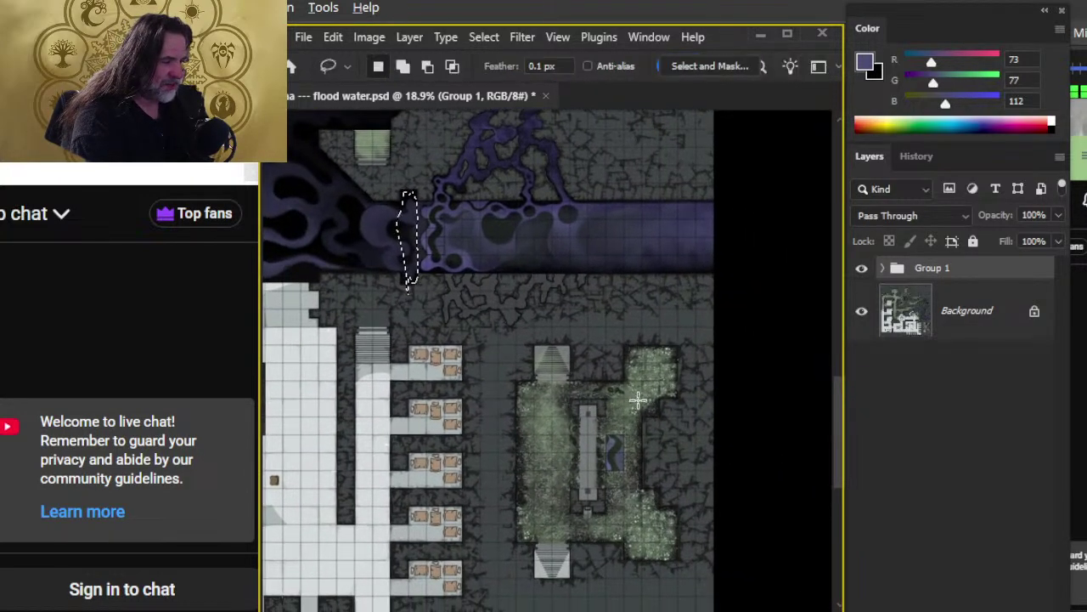
key("z")
mouse_move(619, 425)
left_mouse_down()
mouse_move(670, 529)
mouse_move(631, 389)
left_mouse_up()
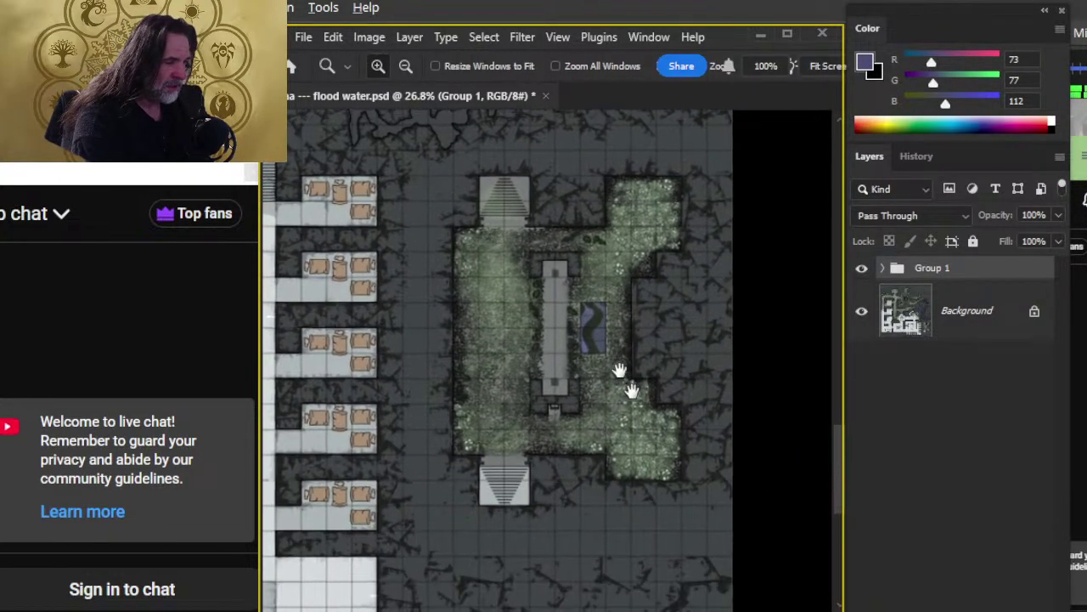
left_click(510, 263)
left_click_drag(505, 207, 518, 553)
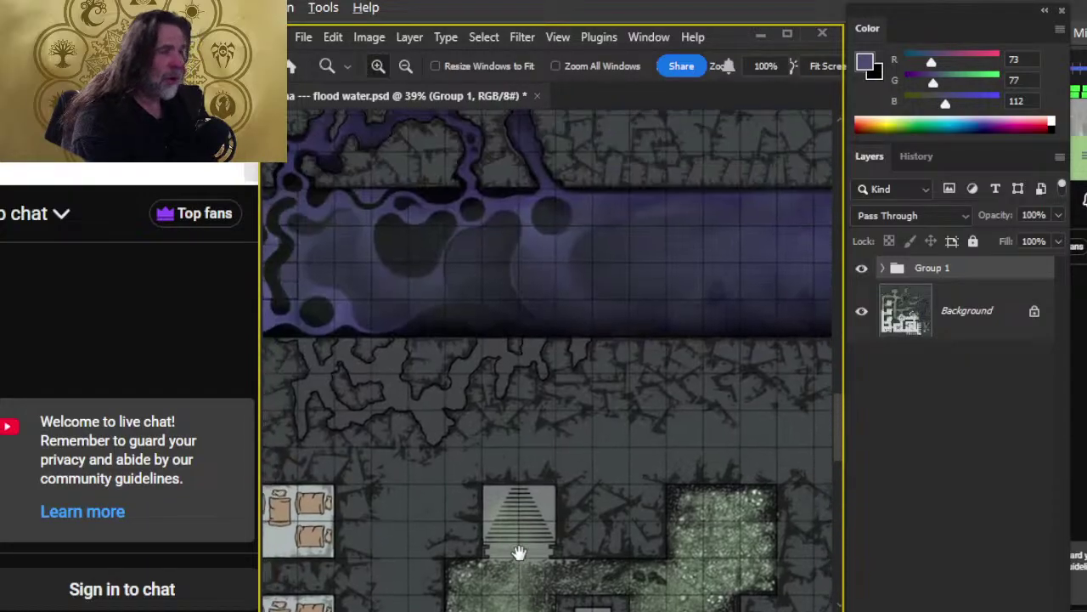
left_click_drag(381, 296, 635, 330)
left_click_drag(448, 400, 626, 381)
scroll(565, 405, "down", 3)
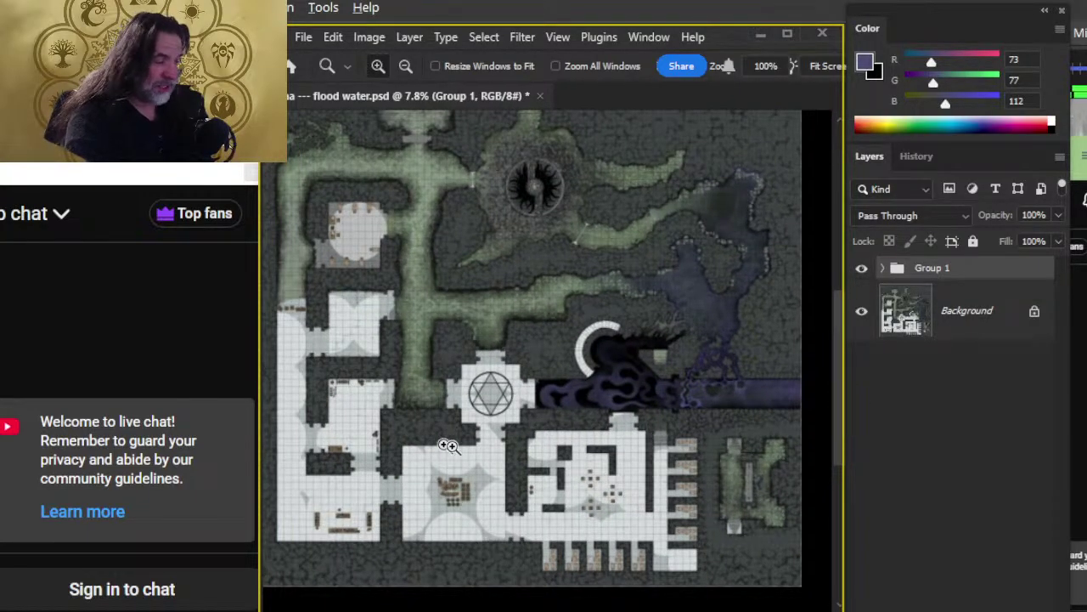
- Hide Group 1 to inspect the dry corridor and stone gate beneath the flood, and show the group again
left_click(861, 268)
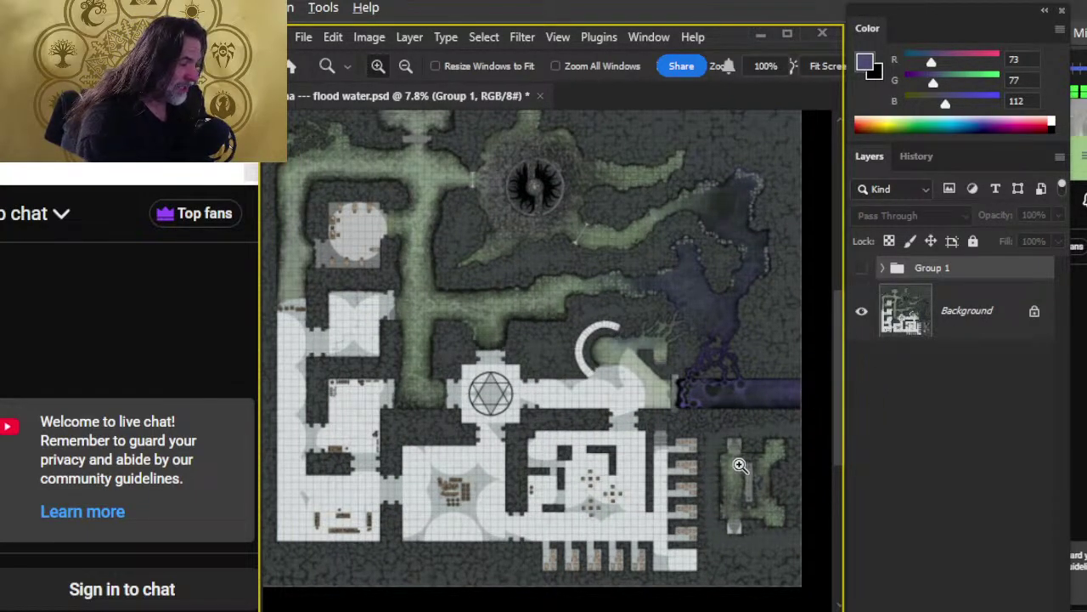
scroll(741, 466, "up", 5)
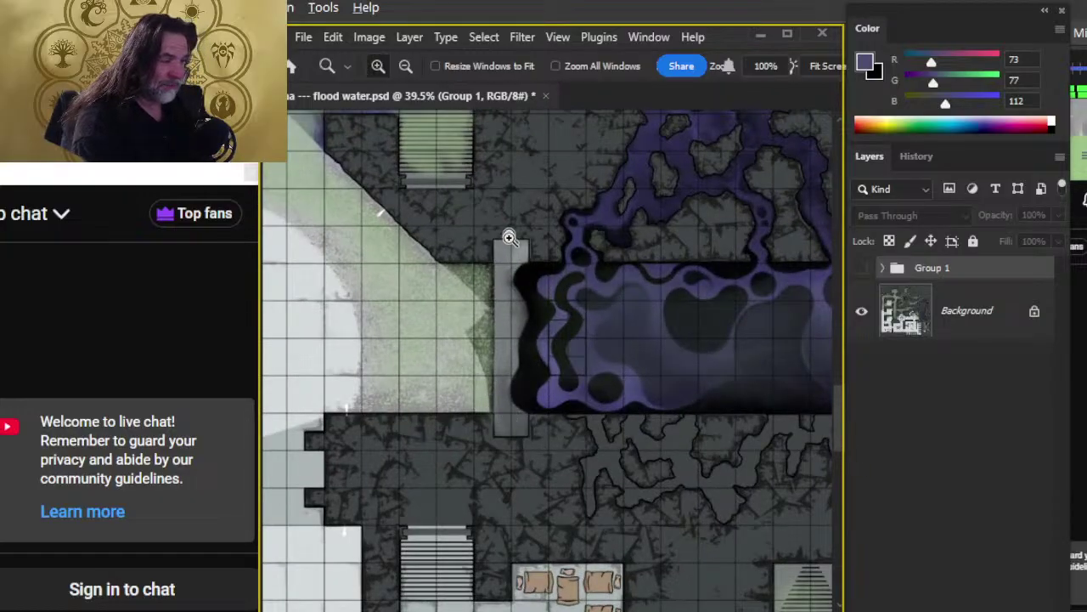
left_click_drag(553, 413, 704, 400)
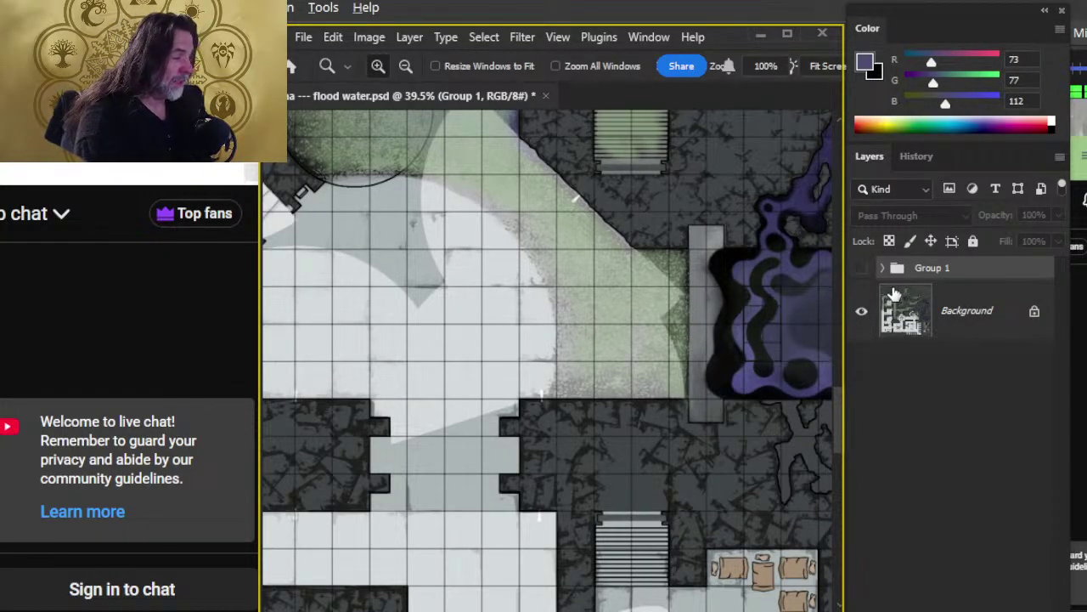
key("l")
mouse_move(707, 231)
left_mouse_down()
mouse_move(706, 376)
mouse_move(753, 370)
left_mouse_up()
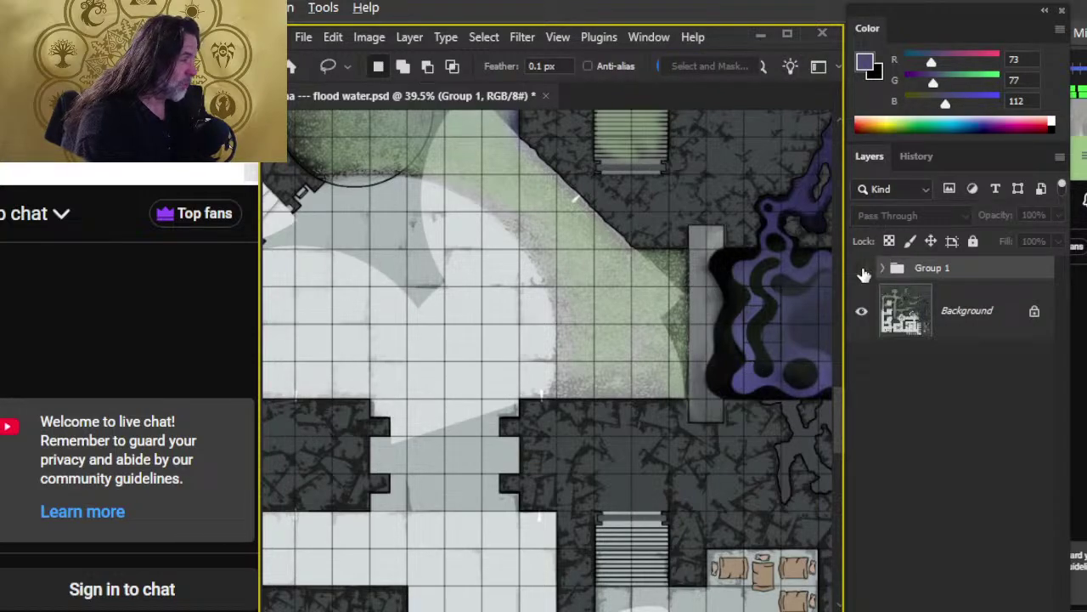
left_click(862, 268)
key("z")
scroll(739, 488, "down", 5)
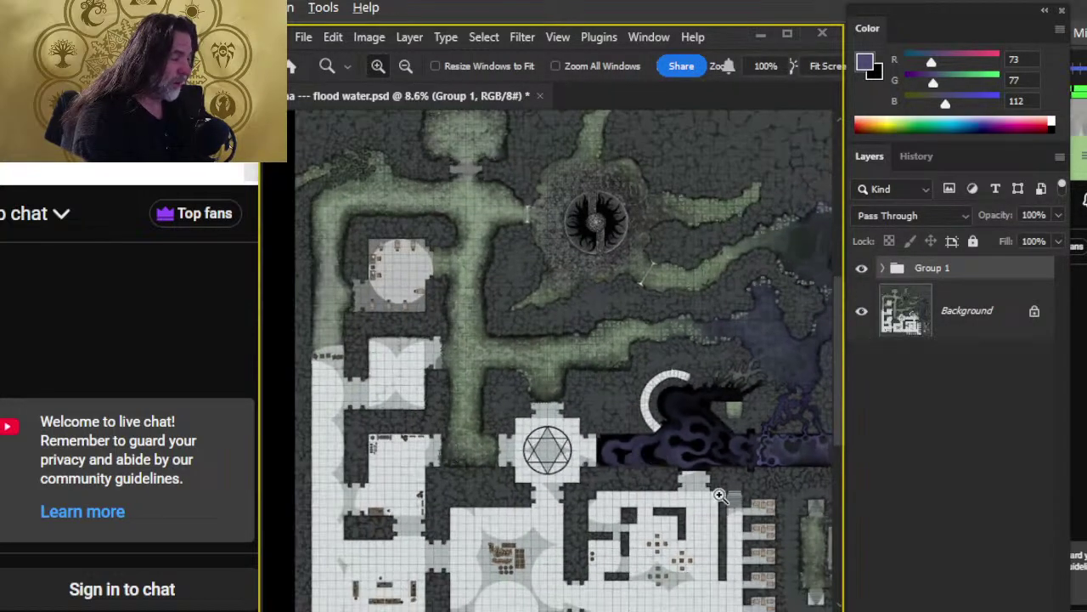
- Examine the flood water up close along the corridor, the curved staircase, the cavern passages and the gate
scroll(626, 374, "up", 4)
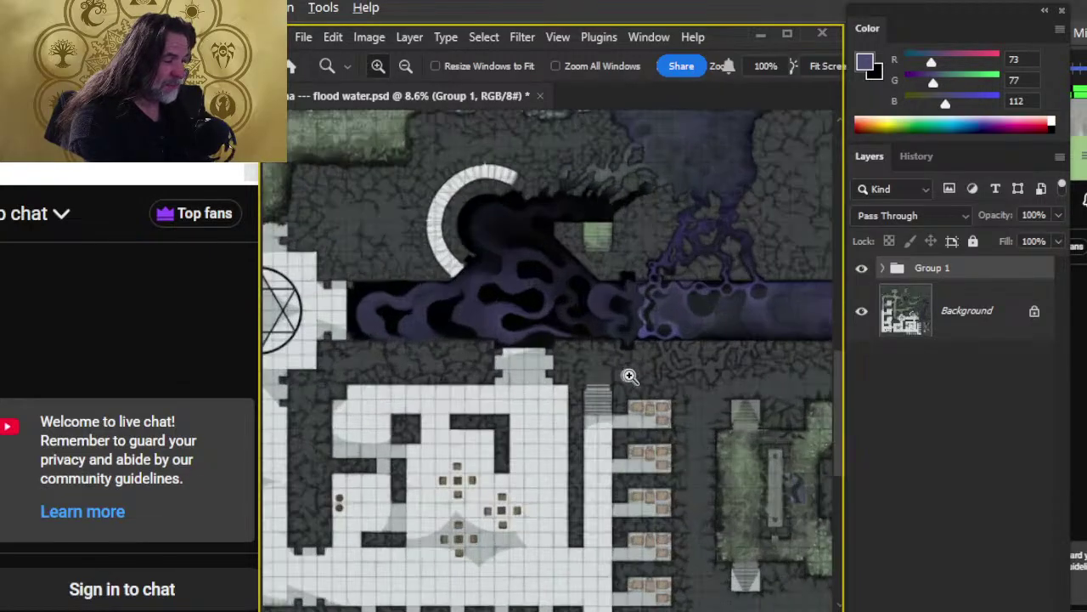
scroll(625, 374, "up", 2)
left_click_drag(495, 269, 702, 414)
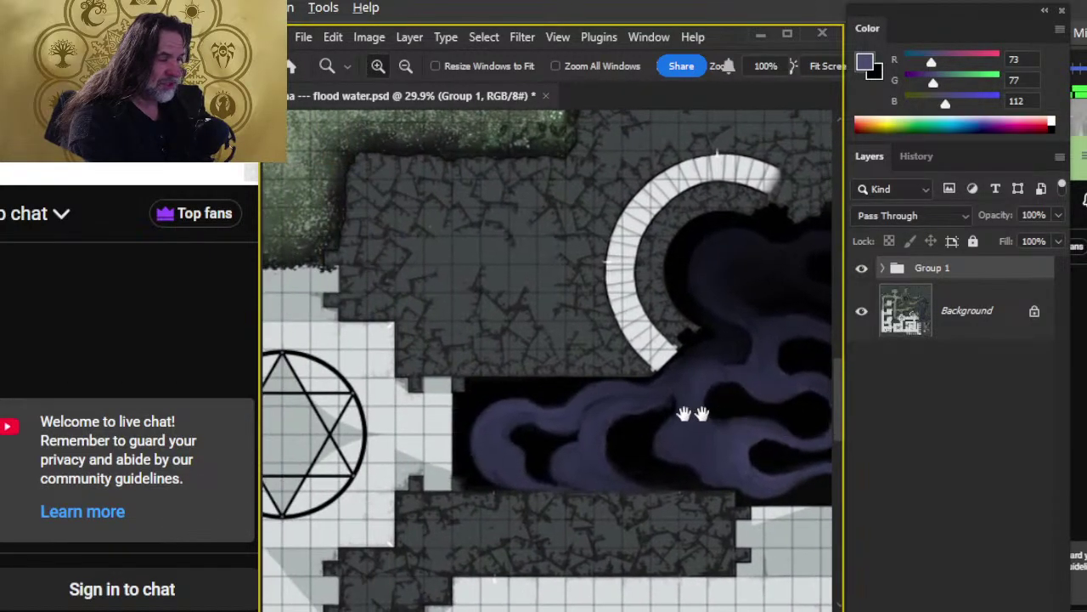
left_click_drag(417, 473, 310, 201)
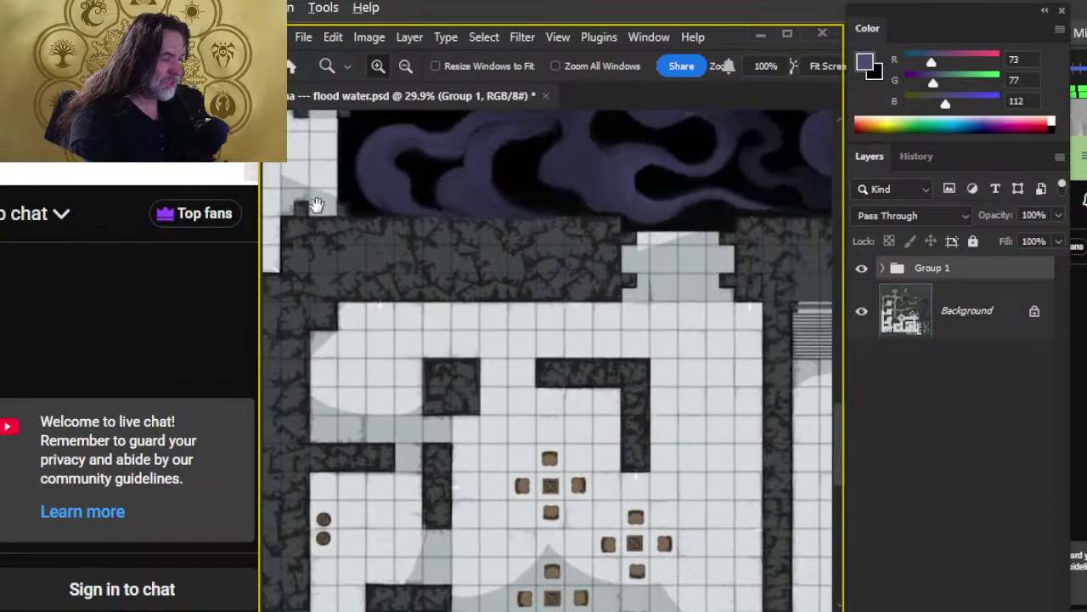
scroll(709, 340, "up", 1)
left_click_drag(708, 340, 498, 601)
scroll(498, 601, "up", 3)
left_click_drag(560, 393, 569, 346)
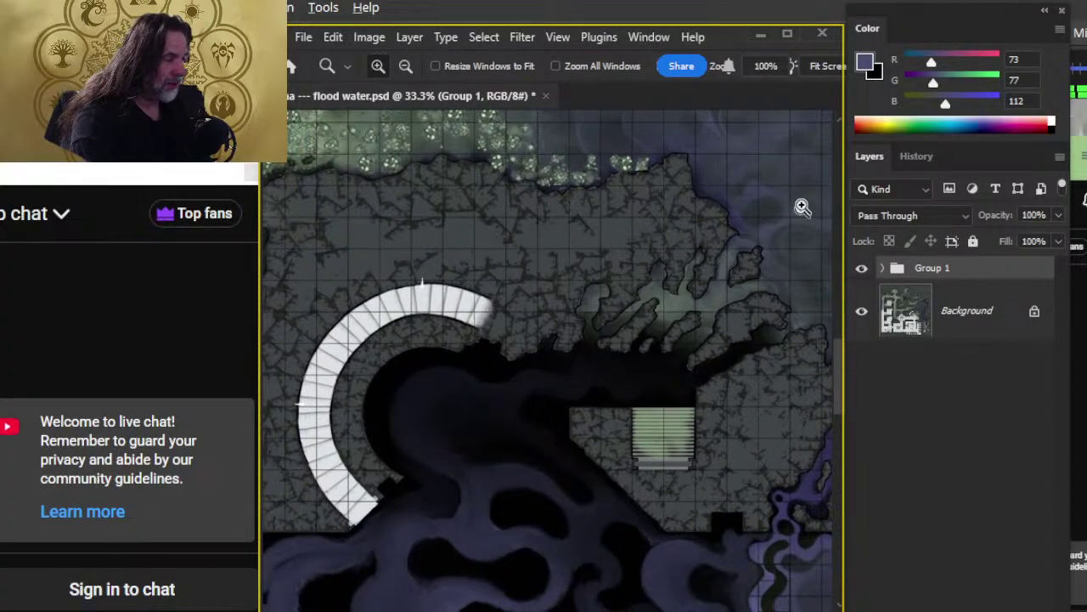
left_click_drag(748, 259, 607, 364)
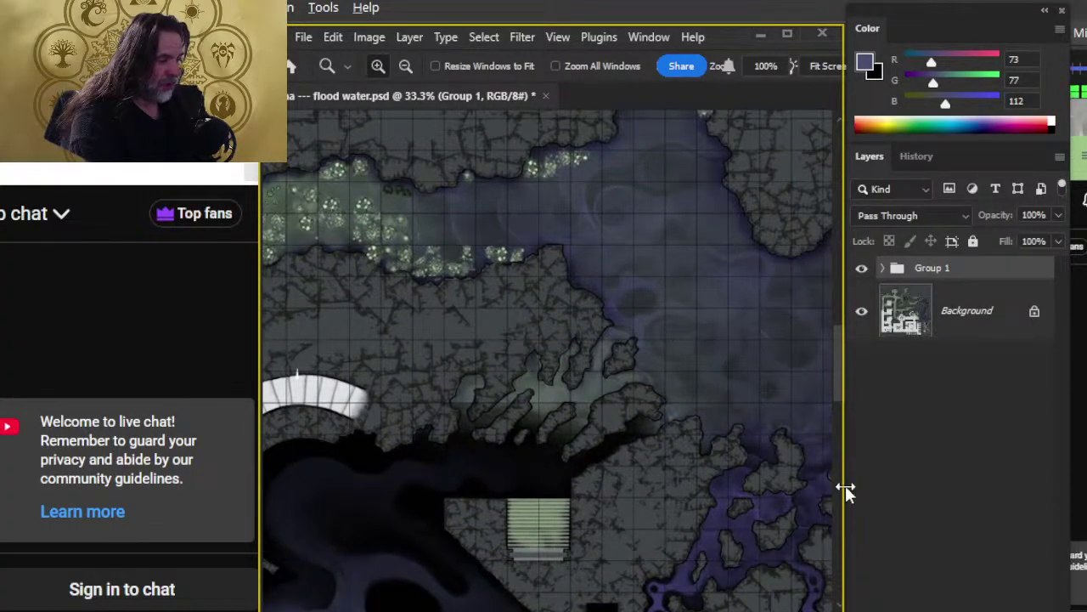
left_click_drag(730, 520, 575, 153)
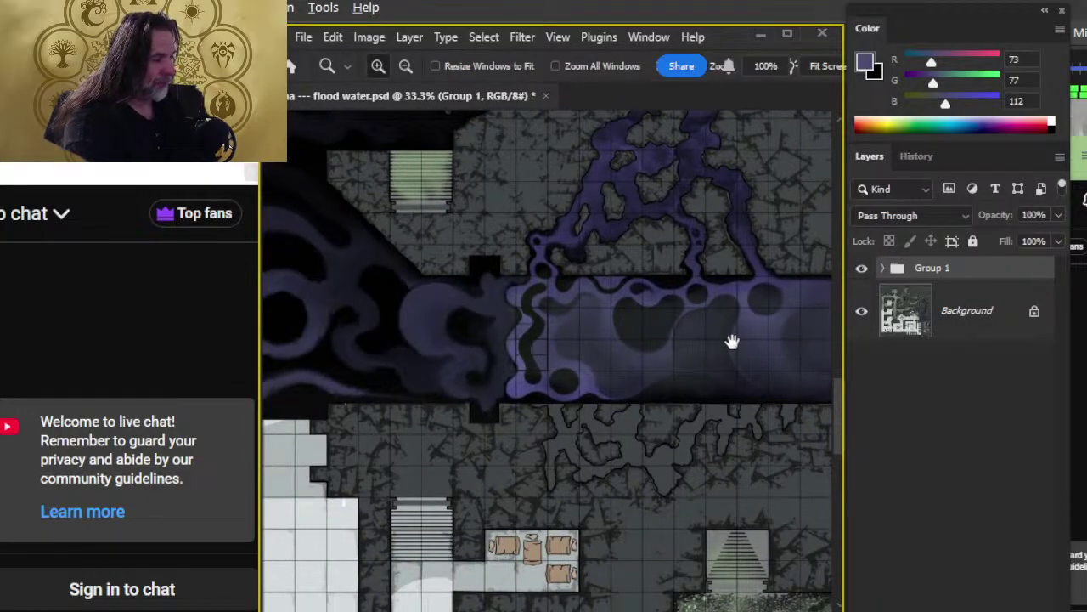
left_click_drag(377, 267, 413, 541)
- Survey the whole dungeon map, from the tentacled cavern and green tunnels to the white furnished rooms
left_click_drag(804, 373, 614, 493)
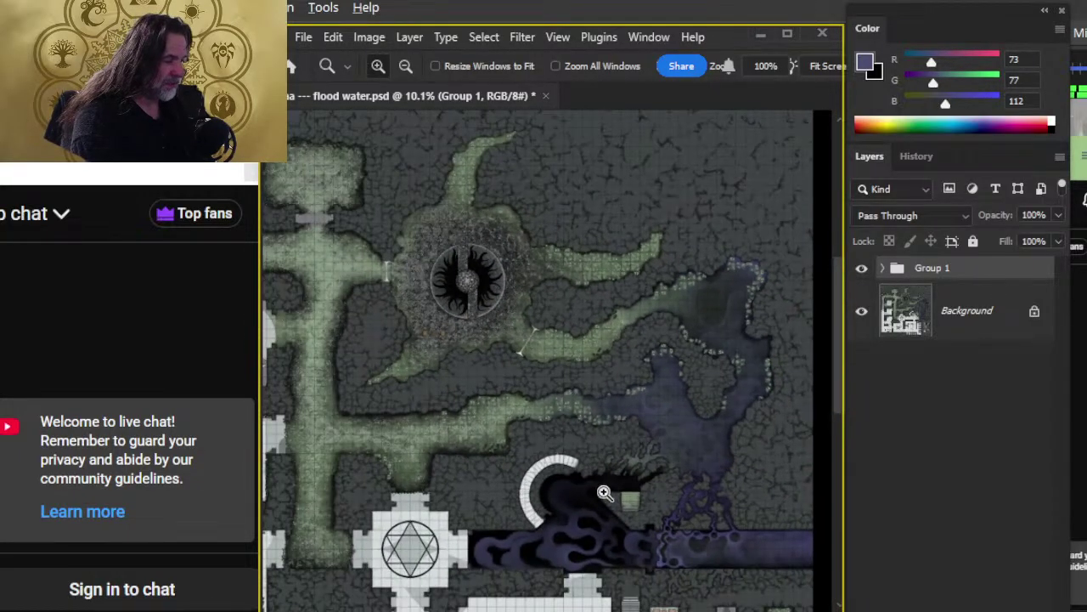
scroll(696, 335, "down", 5)
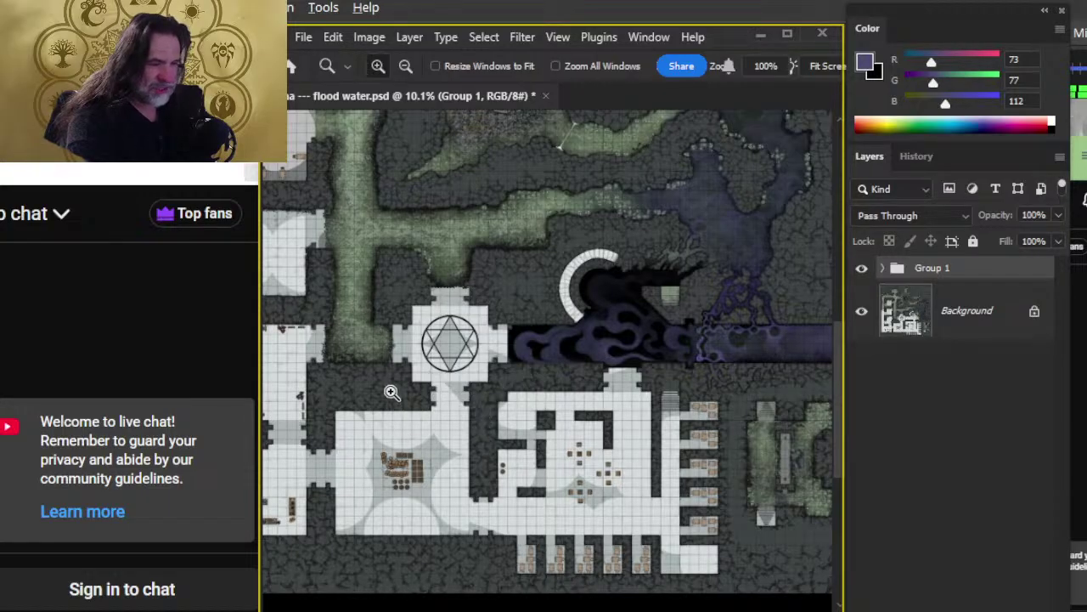
scroll(442, 316, "left", 5)
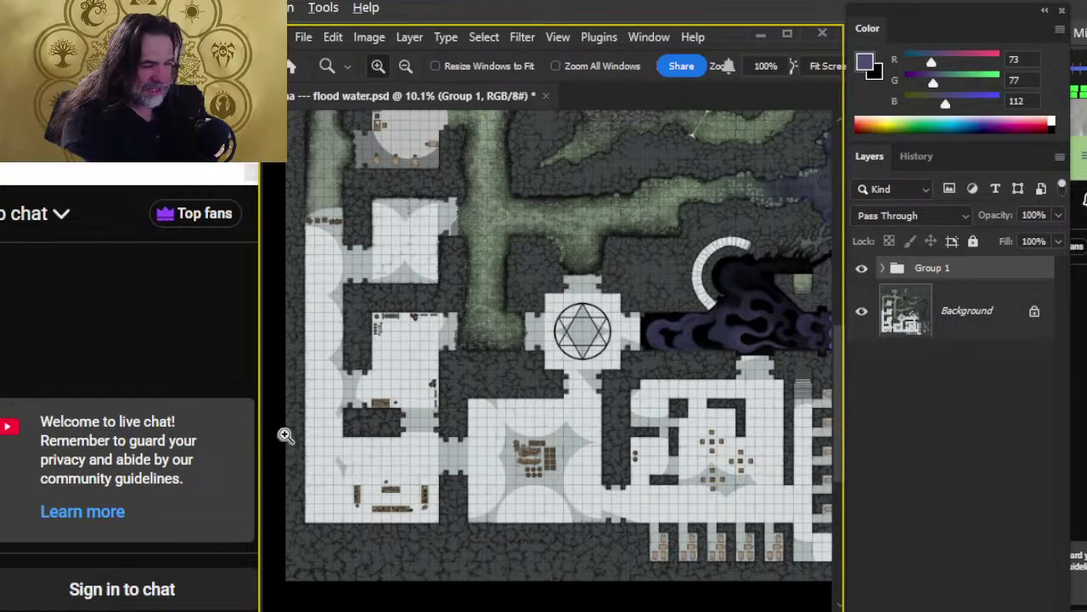
left_click_drag(347, 147, 450, 486)
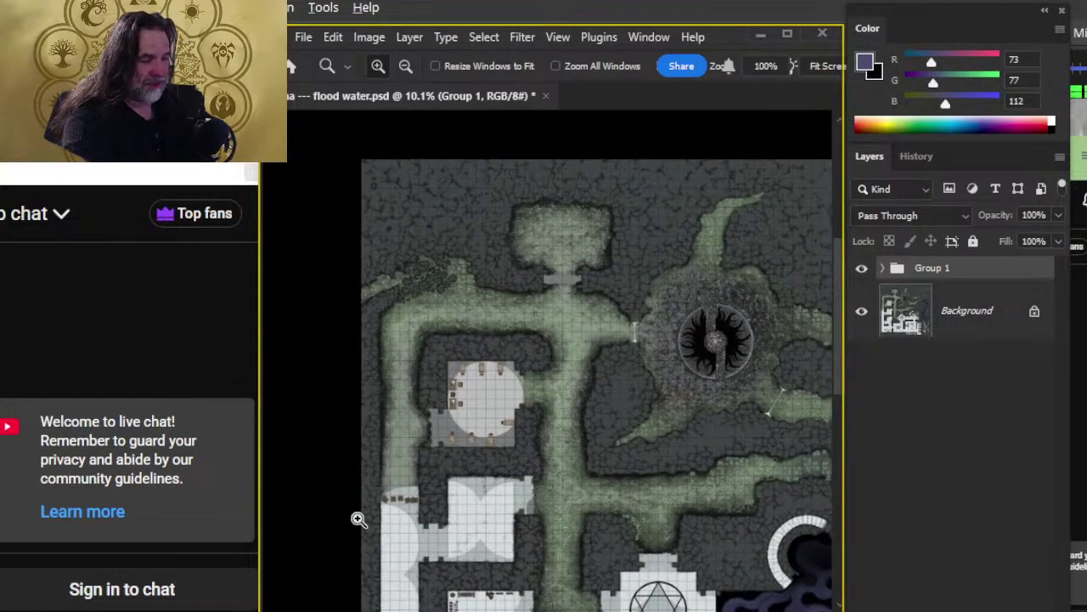
left_click_drag(387, 528, 439, 505)
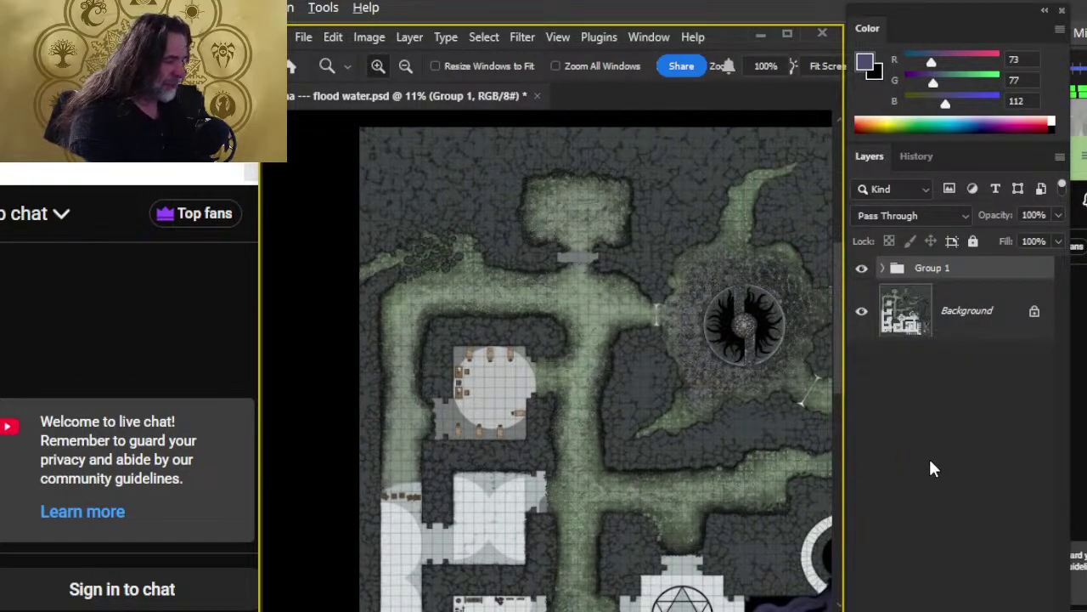
scroll(668, 394, "down", 5)
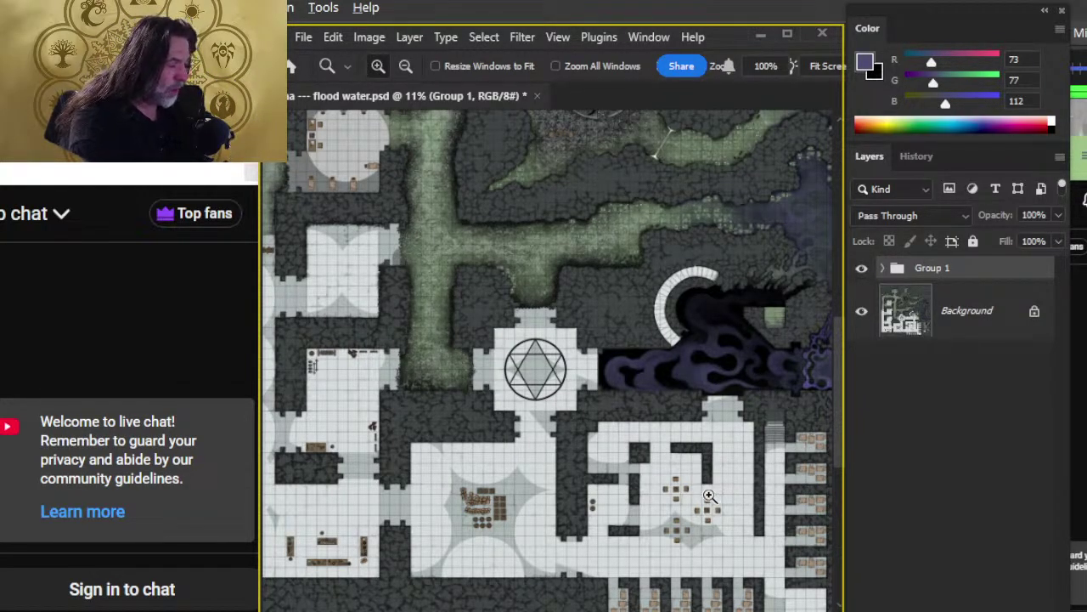
- Examine the white furnished rooms around the hexagram chamber and the green tunnels leading up to the tentacled cavern
scroll(523, 427, "down", 3)
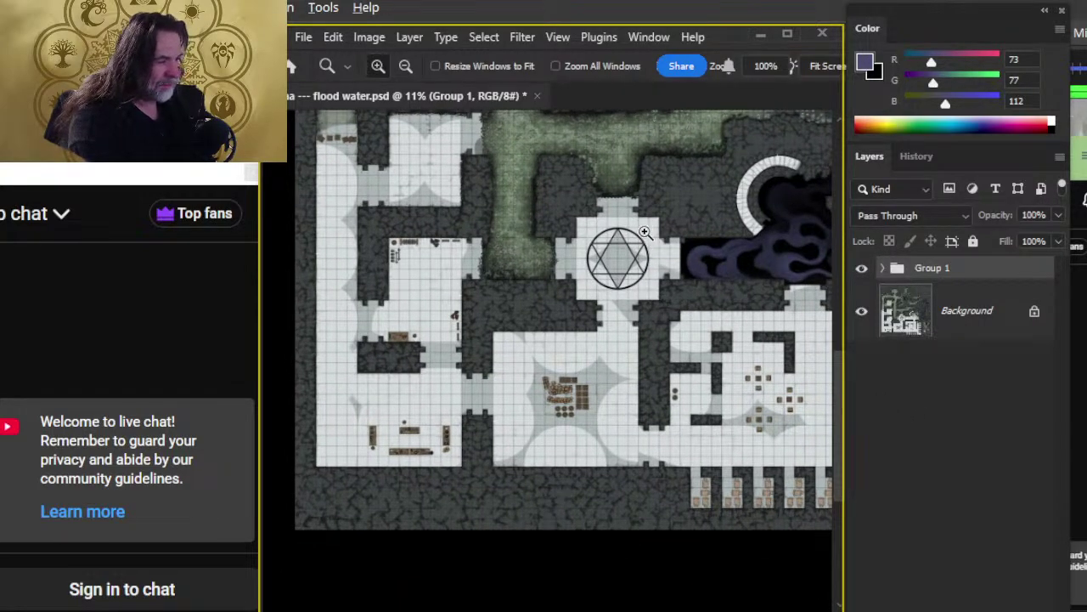
left_click_drag(537, 313, 685, 440)
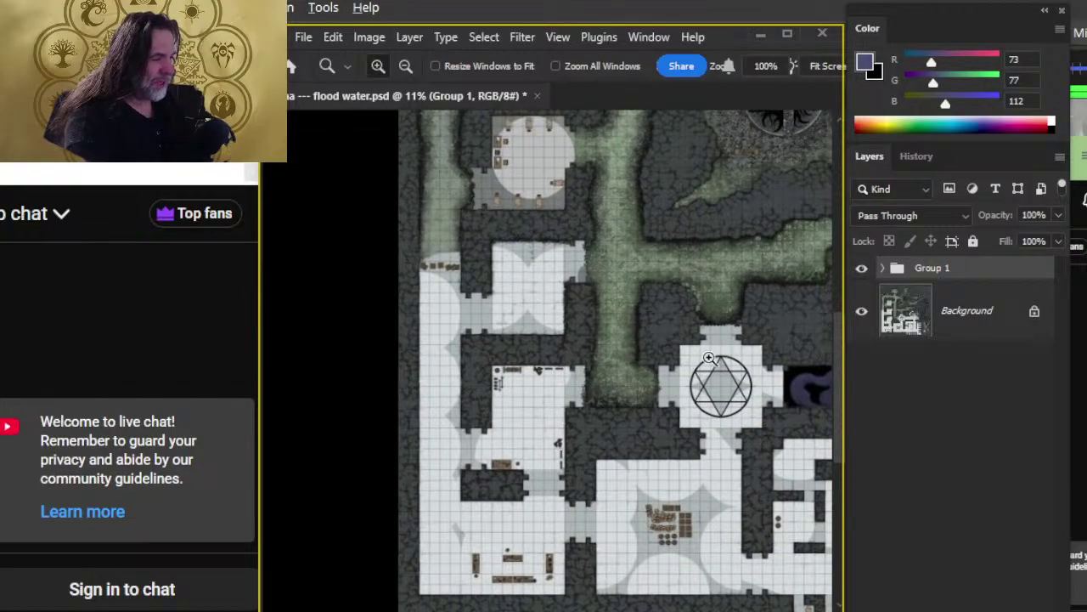
left_click_drag(757, 547, 554, 603)
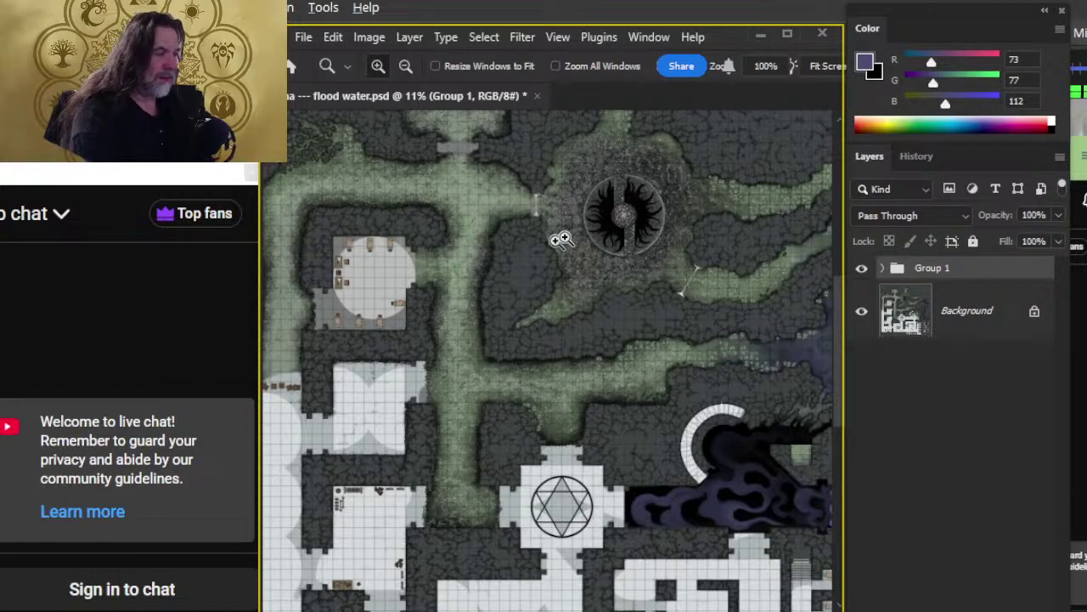
- Loosely lasso the green tunnels and the rooms around the hexagram chamber, leaving no selection active
key("l")
mouse_move(451, 223)
left_mouse_down()
mouse_move(600, 400)
mouse_move(407, 414)
left_mouse_up()
left_click_drag(777, 453, 510, 424)
left_click(580, 328)
mouse_move(600, 478)
left_mouse_down()
mouse_move(544, 391)
mouse_move(578, 495)
mouse_move(595, 463)
left_mouse_up()
mouse_move(318, 429)
left_mouse_down()
mouse_move(510, 352)
mouse_move(380, 443)
left_mouse_up()
left_click_drag(506, 404, 751, 407)
left_click(751, 408)
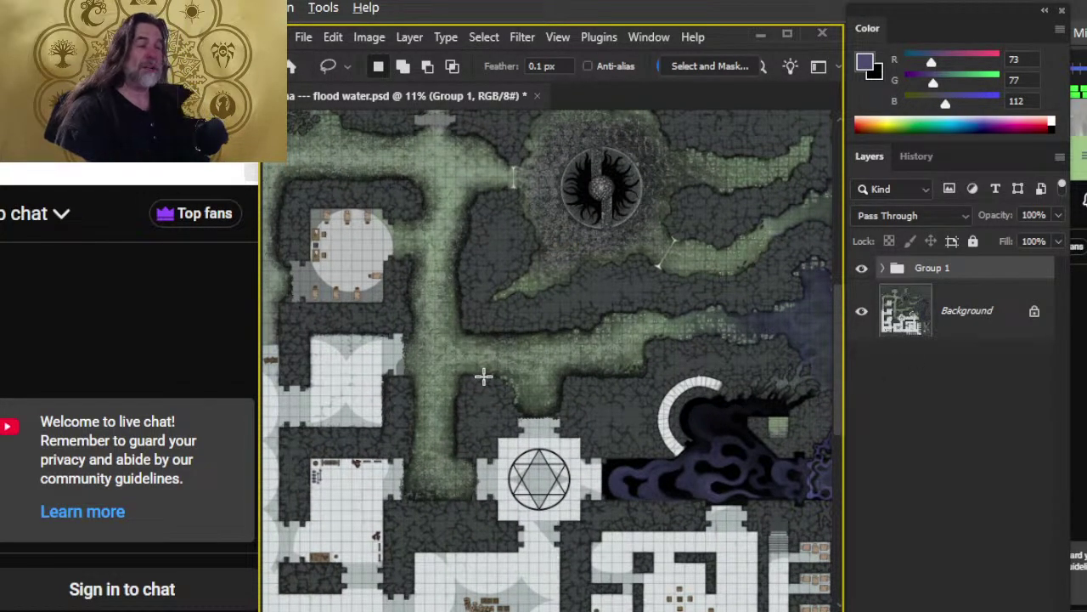
- Hide Group 1 to inspect the dry corridor, the round green pit and the stone gate, and show the group again
left_click(863, 271)
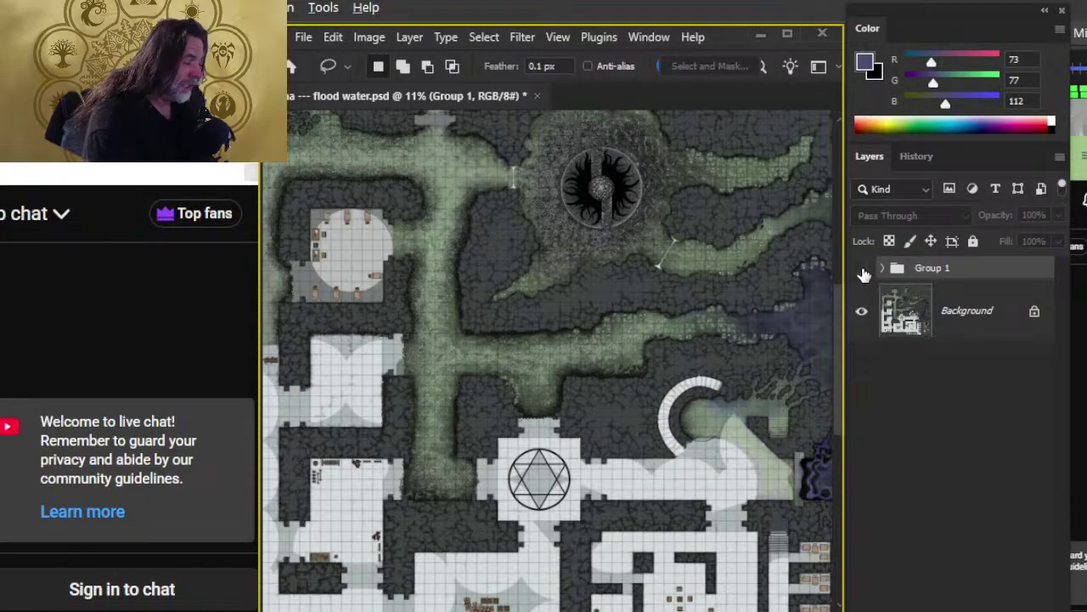
scroll(516, 291, "down", 4)
scroll(517, 291, "right", 4)
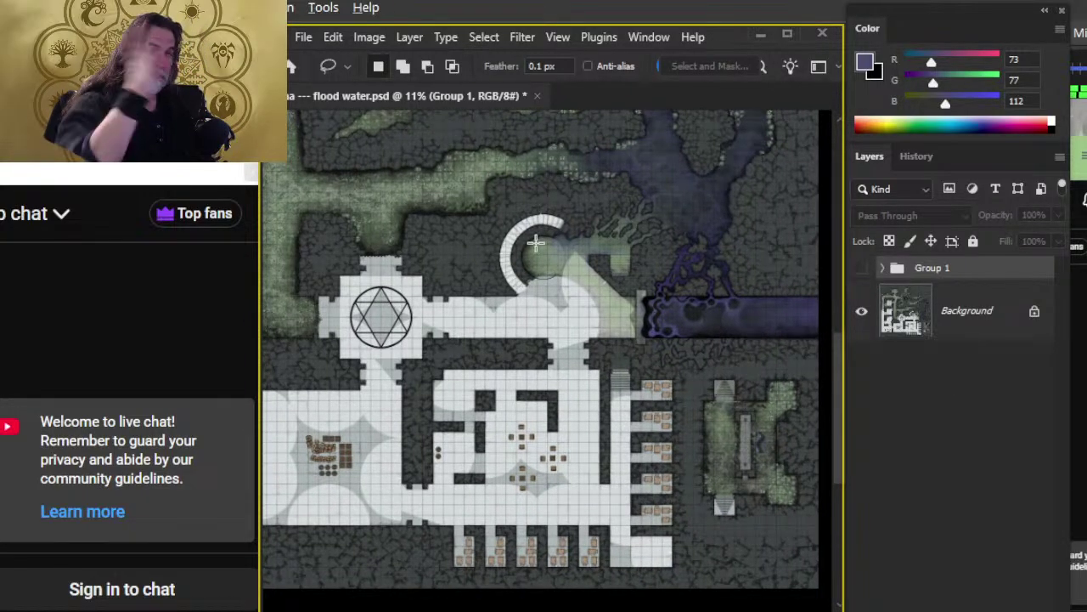
key("z")
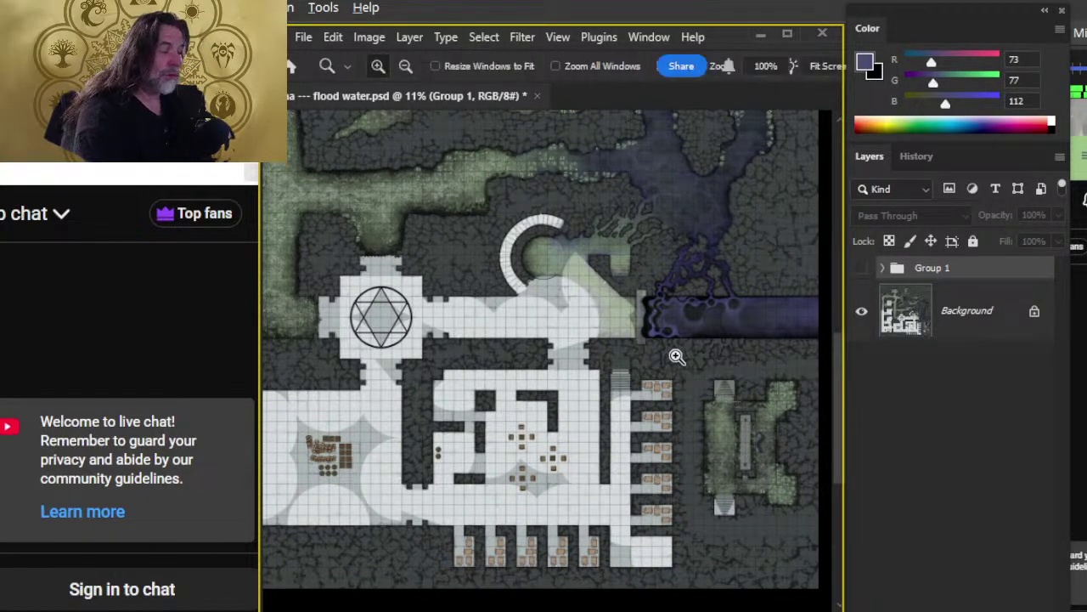
left_click_drag(680, 357, 719, 350)
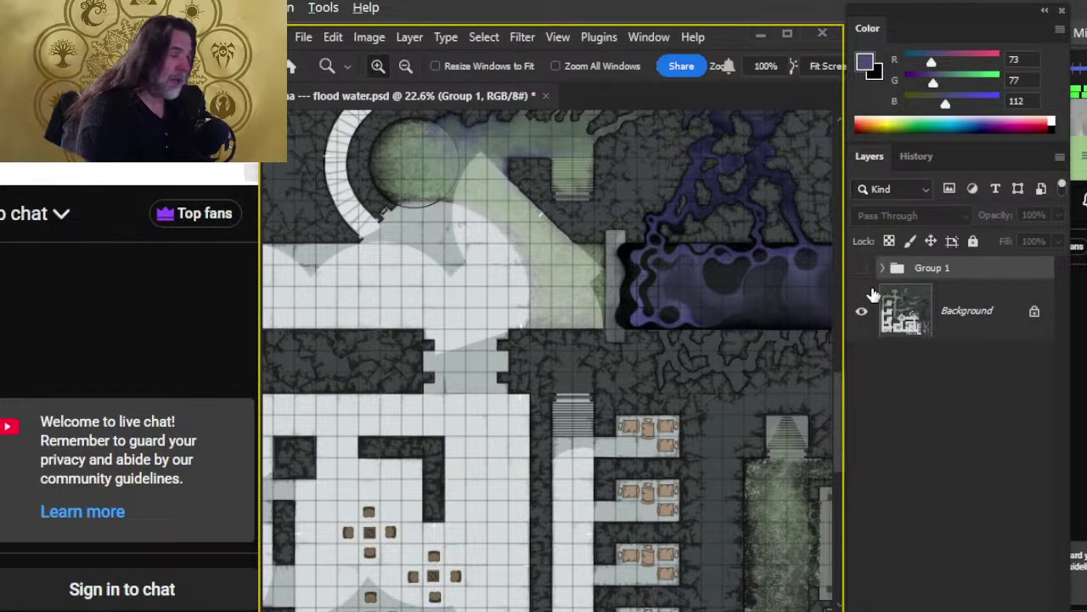
left_click(863, 269)
- Lasso the furnished rooms, the hexagram chamber and the flooded corridor as one combined selection, and clear it
left_click_drag(613, 422, 675, 436)
key("l")
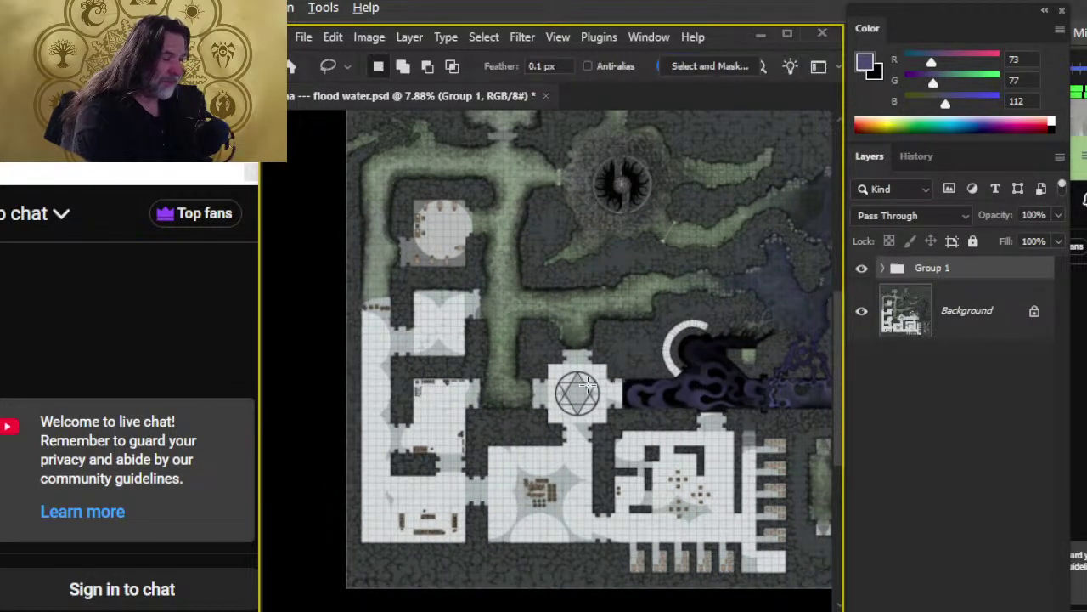
mouse_move(712, 425)
left_mouse_down()
mouse_move(738, 491)
mouse_move(639, 500)
mouse_move(707, 430)
left_mouse_up()
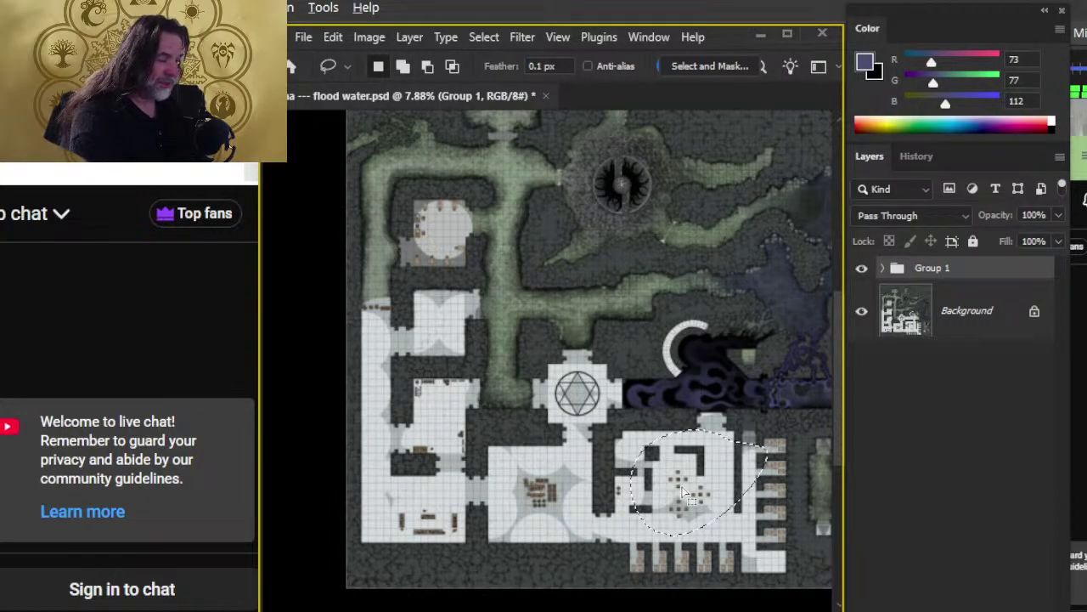
mouse_move(586, 417)
left_mouse_down()
mouse_move(563, 403)
mouse_move(594, 420)
left_mouse_up()
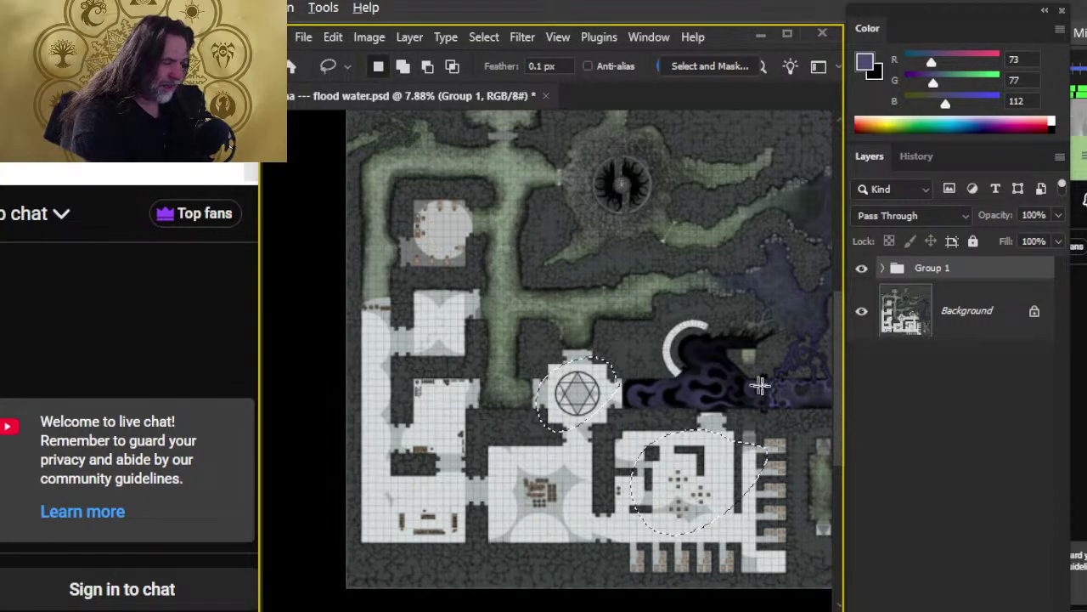
key("shift")
mouse_move(646, 351)
left_mouse_down()
mouse_move(773, 501)
mouse_move(715, 444)
mouse_move(633, 459)
mouse_move(501, 514)
mouse_move(552, 548)
left_mouse_up()
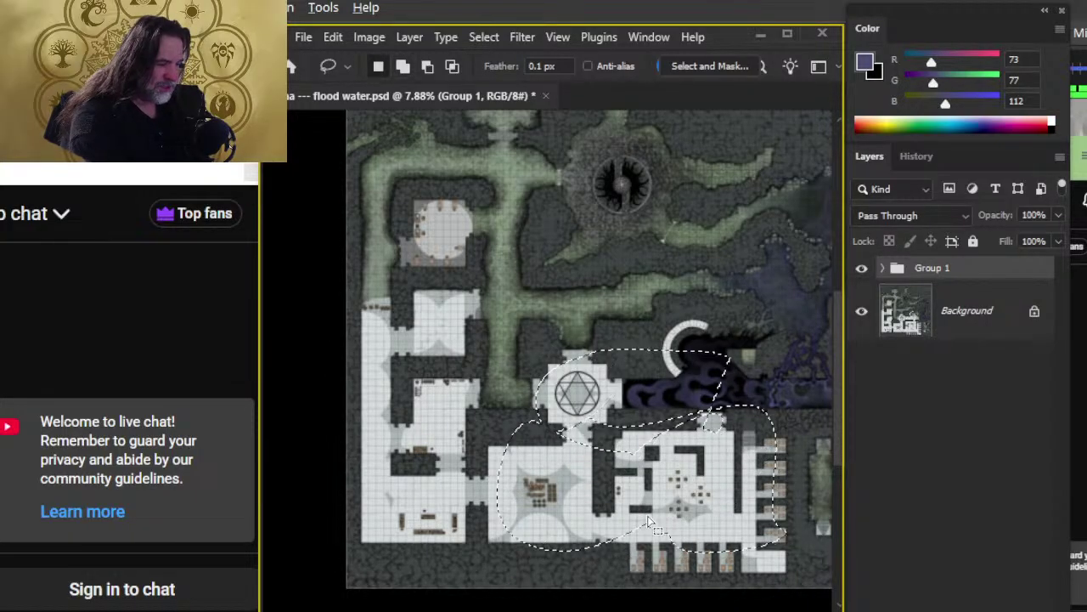
left_click(733, 400)
key("shift")
mouse_move(756, 372)
left_mouse_down()
mouse_move(641, 356)
mouse_move(687, 446)
mouse_move(468, 452)
mouse_move(493, 384)
mouse_move(389, 353)
mouse_move(378, 206)
mouse_move(347, 594)
mouse_move(357, 587)
left_mouse_up()
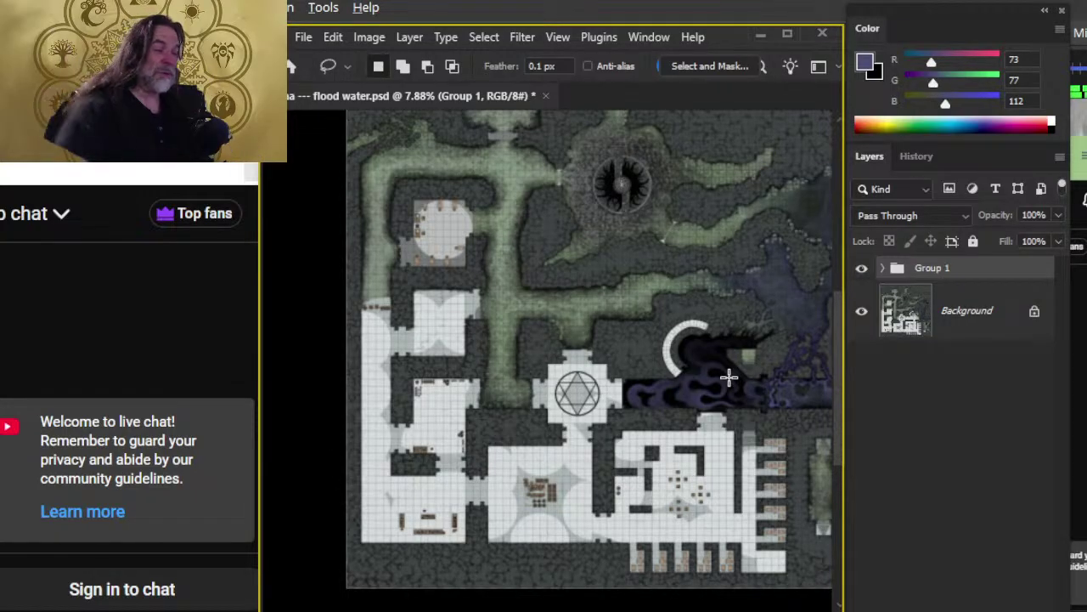
- Examine the flood water filling the corridor between the hexagram chamber and the gate up close
key("z")
mouse_move(717, 431)
left_mouse_down()
mouse_move(636, 417)
mouse_move(618, 361)
left_mouse_up()
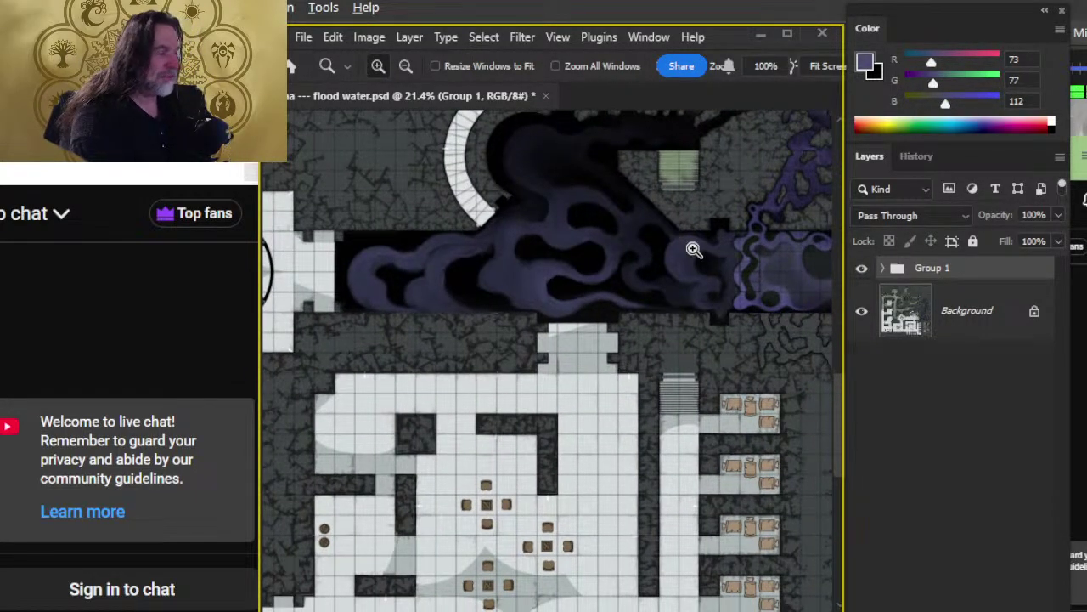
key("l")
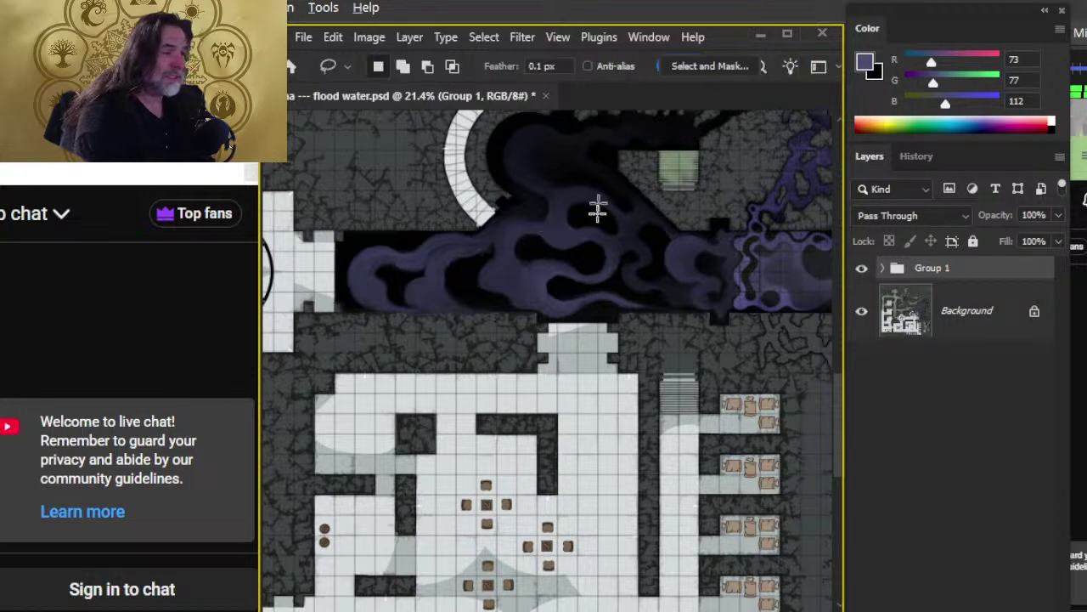
left_click_drag(627, 366, 605, 375)
key("Escape")
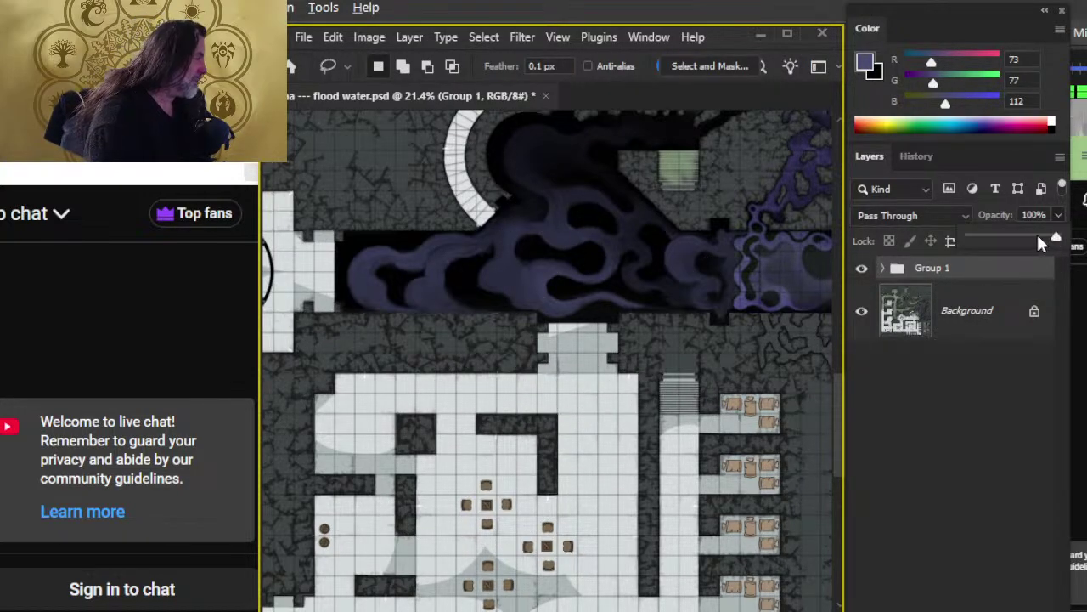
- Fade Group 1 to 73%, 49%, 27% and 0% opacity to compare the flooded and dry corridor, and restore it to 100%
left_click_drag(1038, 238, 1040, 244)
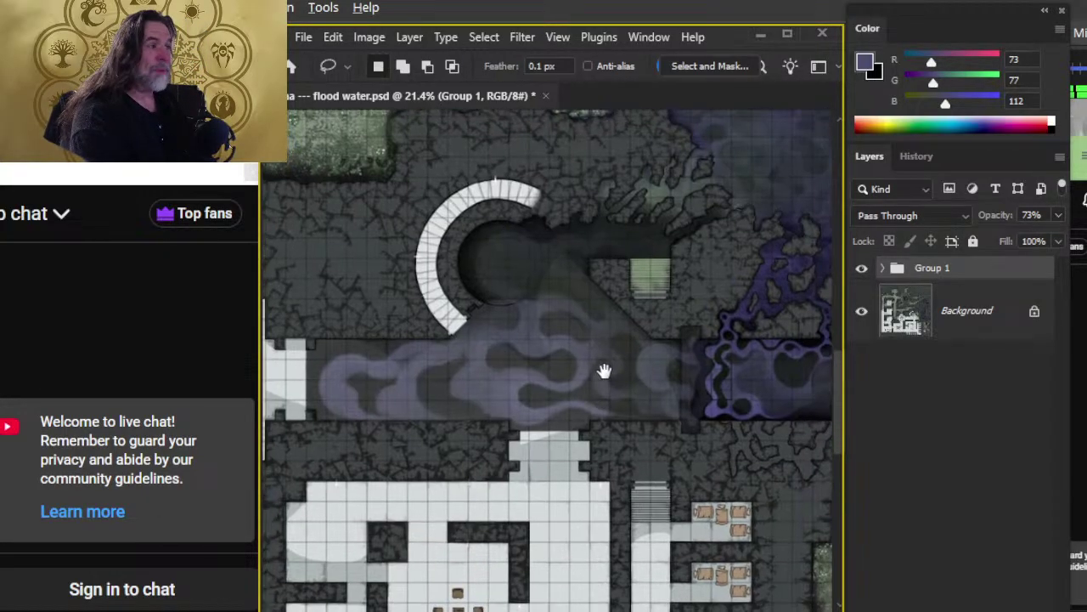
scroll(602, 368, "up", 3)
left_click(1060, 216)
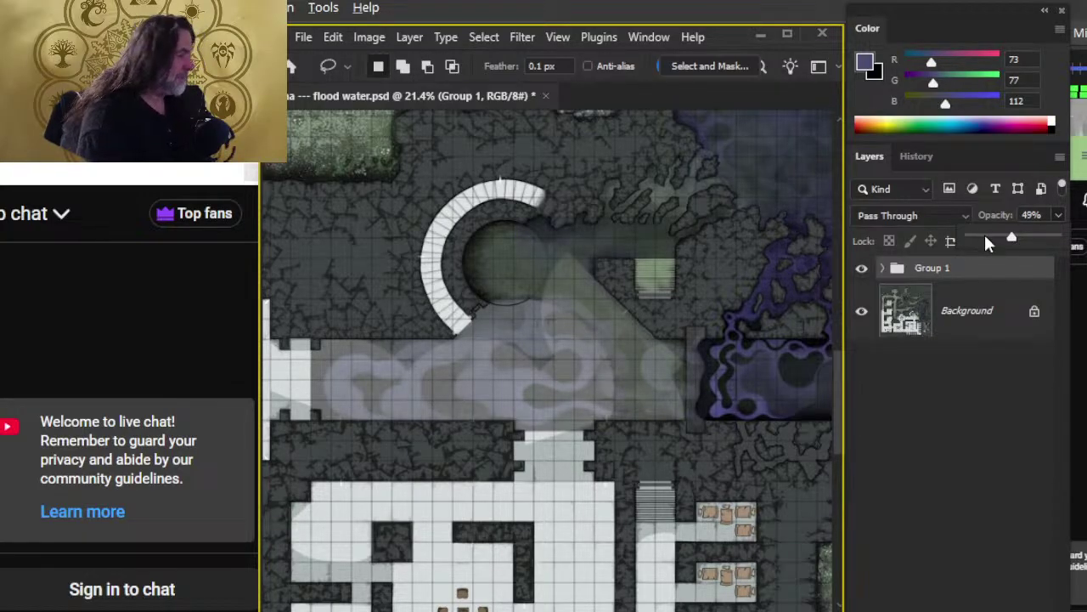
left_click(985, 241)
left_click_drag(989, 241, 990, 248)
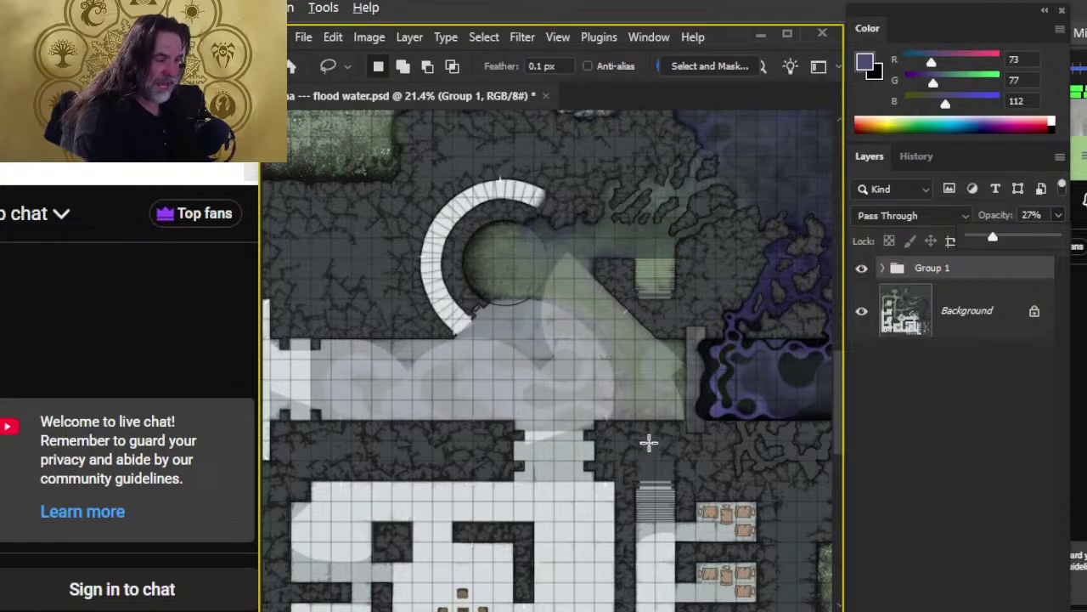
left_click_drag(994, 240, 917, 272)
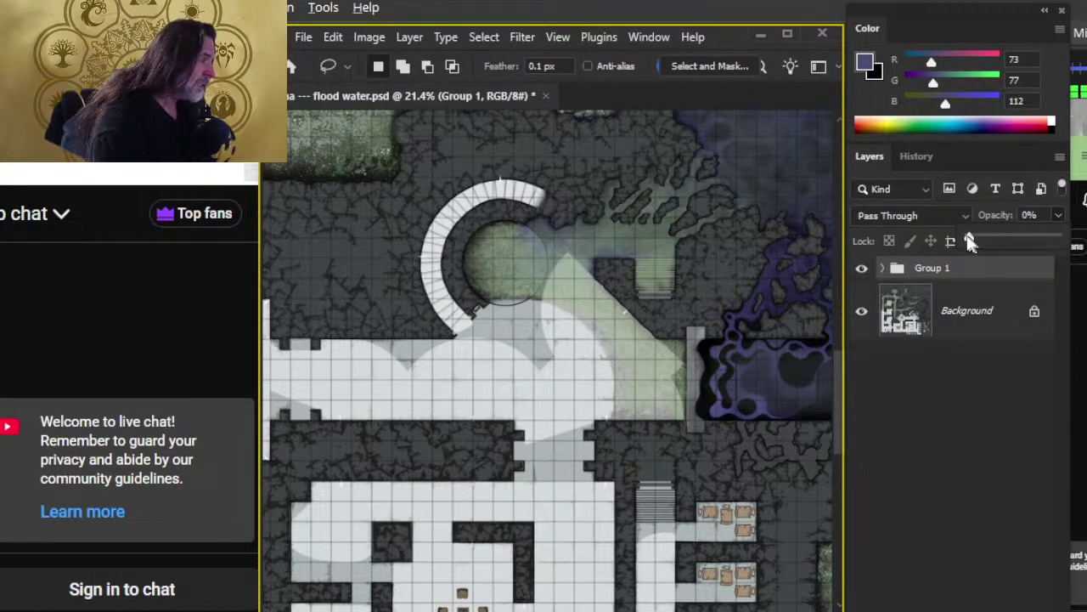
left_click_drag(971, 242, 1051, 243)
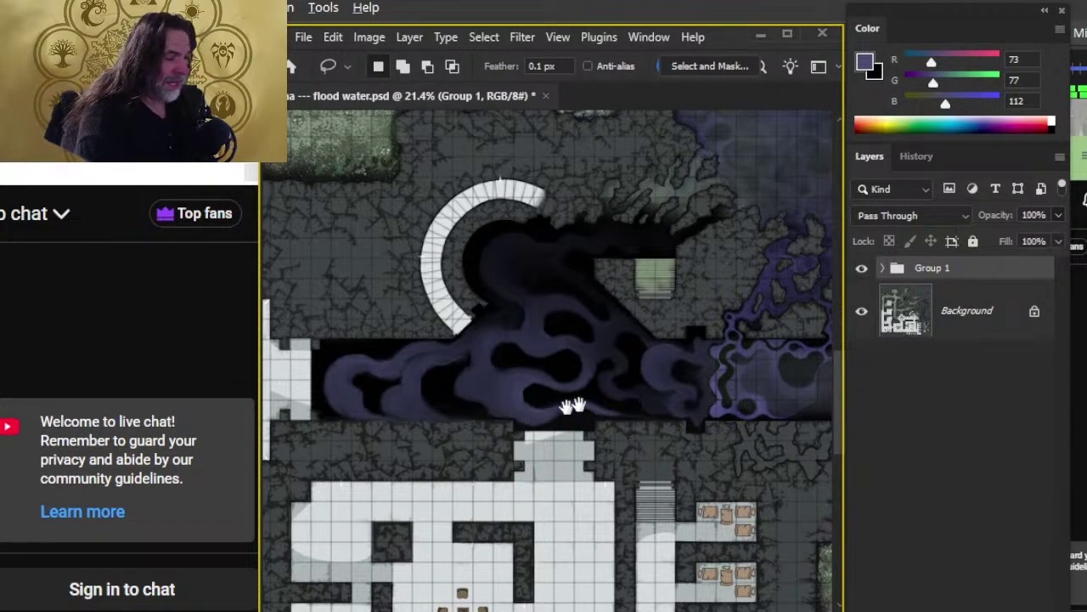
- Expand Group 1 and make Layer 2 active for work on the flooded corridor's purple water
left_click_drag(530, 413, 597, 395)
left_click(882, 268)
left_click(907, 312)
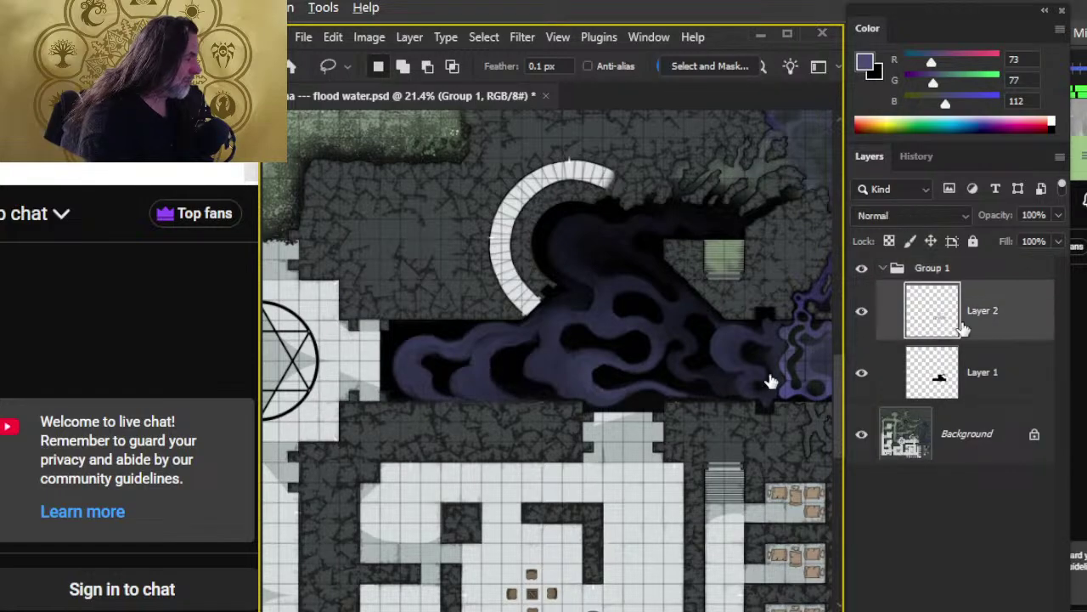
key("z")
left_click(546, 396)
- Smudge the purple water swirls on Layer 2 near the curved staircase, using a size of 60 and 20% strength
key("r")
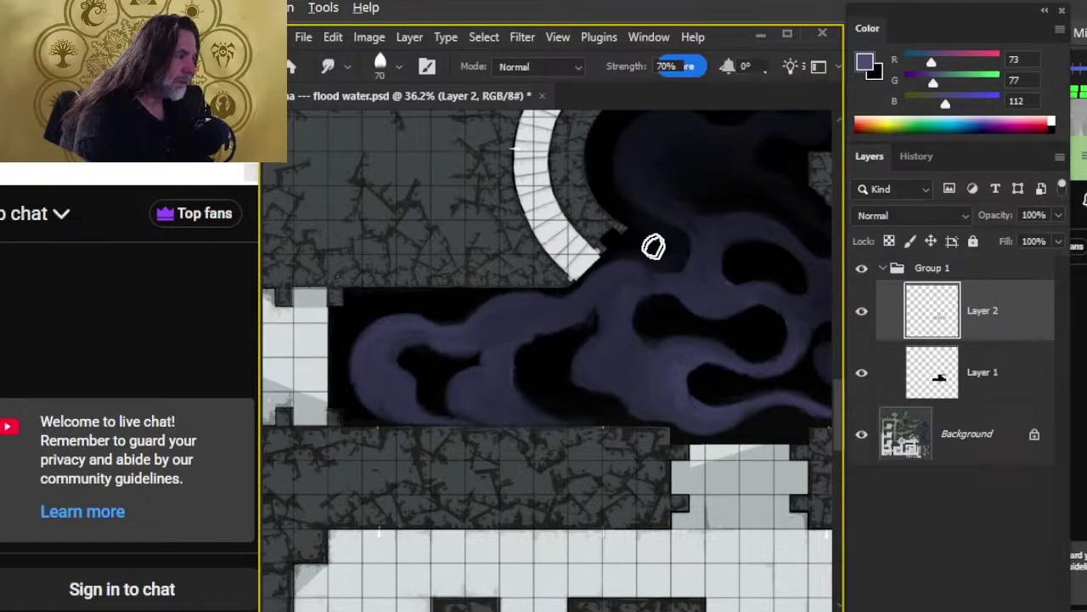
key("bracketleft")
key("bracketleft")
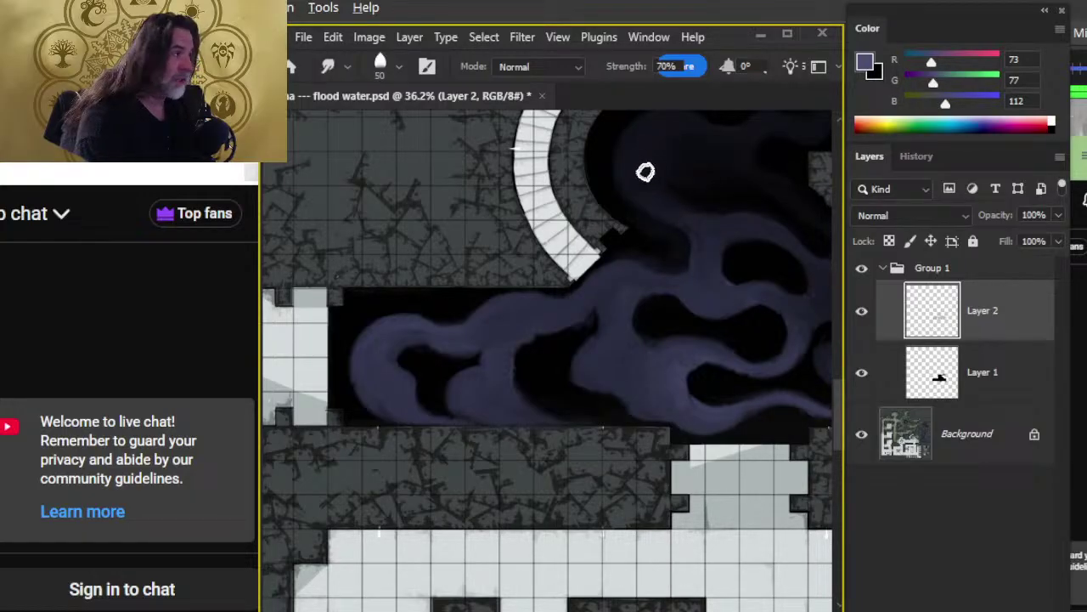
left_click_drag(712, 240, 640, 329)
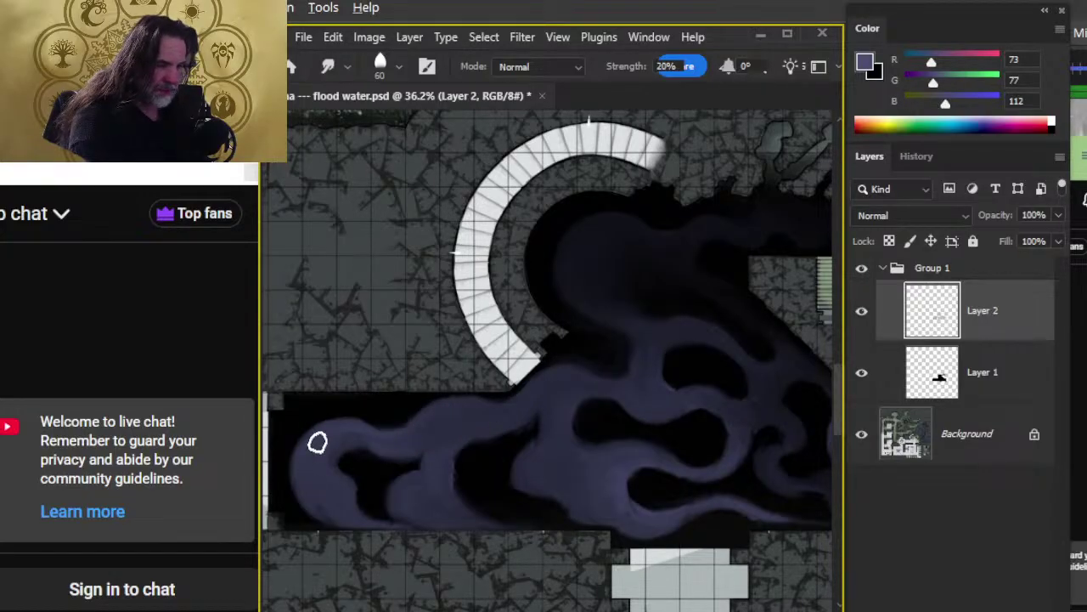
key("space")
left_click_drag(499, 494, 533, 378)
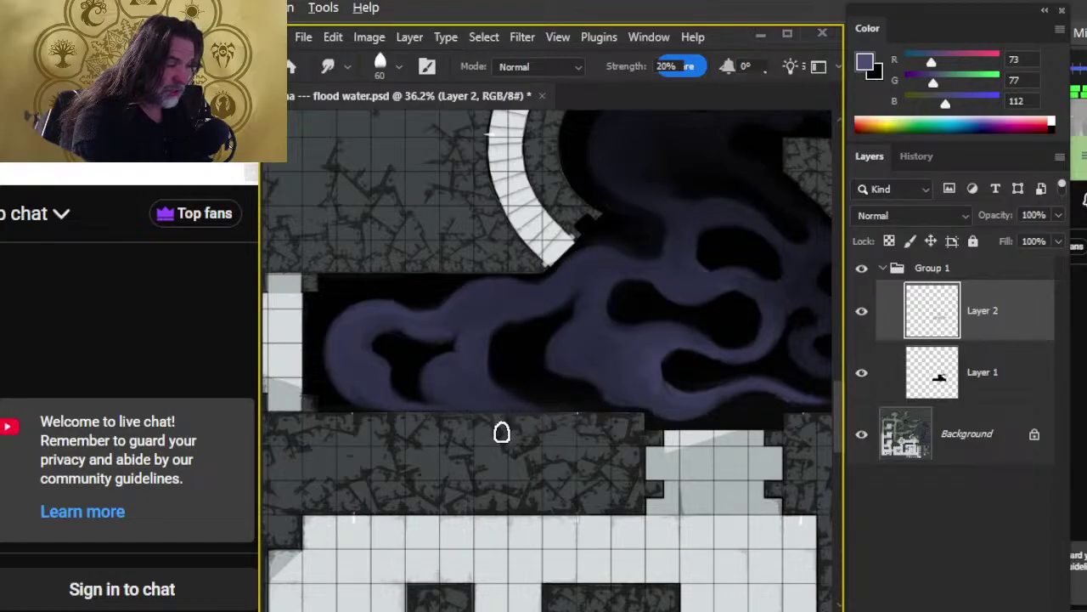
- Smooth the water swirls on Layer 2 along the corridor towards the gate with the Smudge tool at size 45 and 20% strength
key("e")
key("shift")
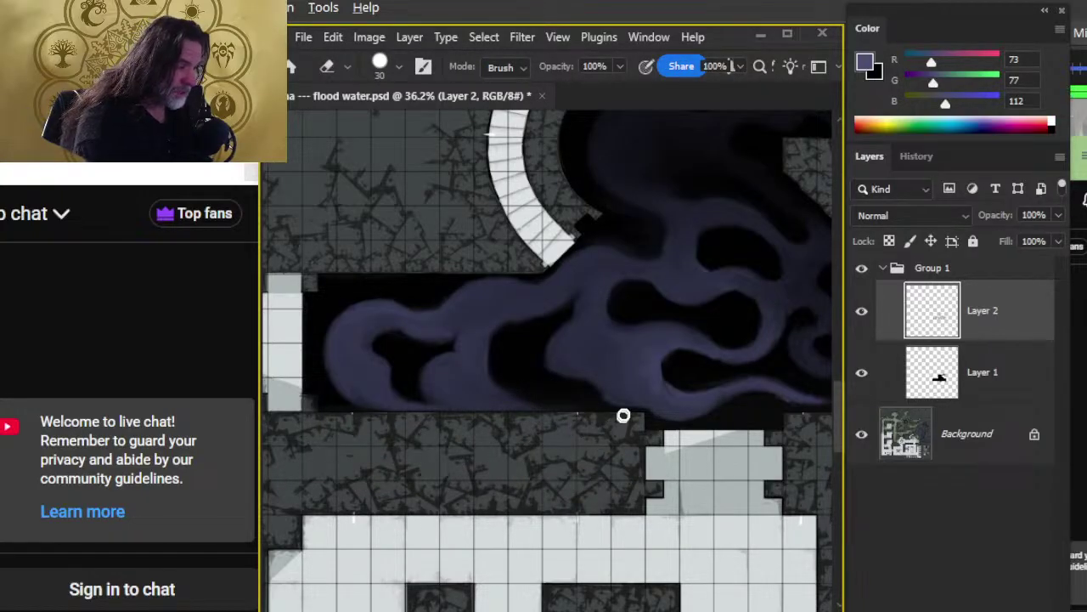
key("r")
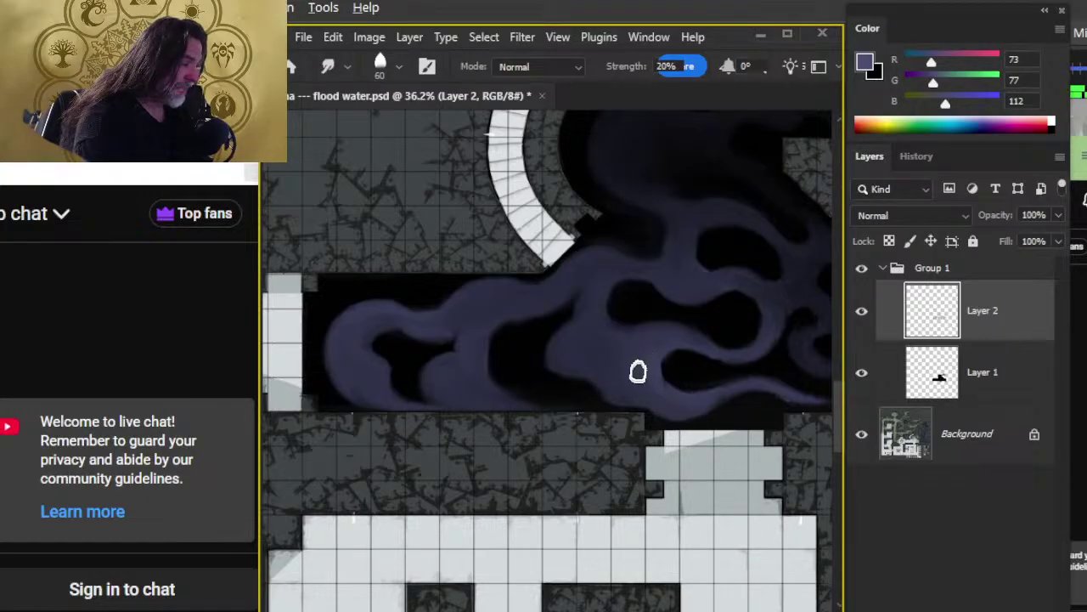
key("bracketleft")
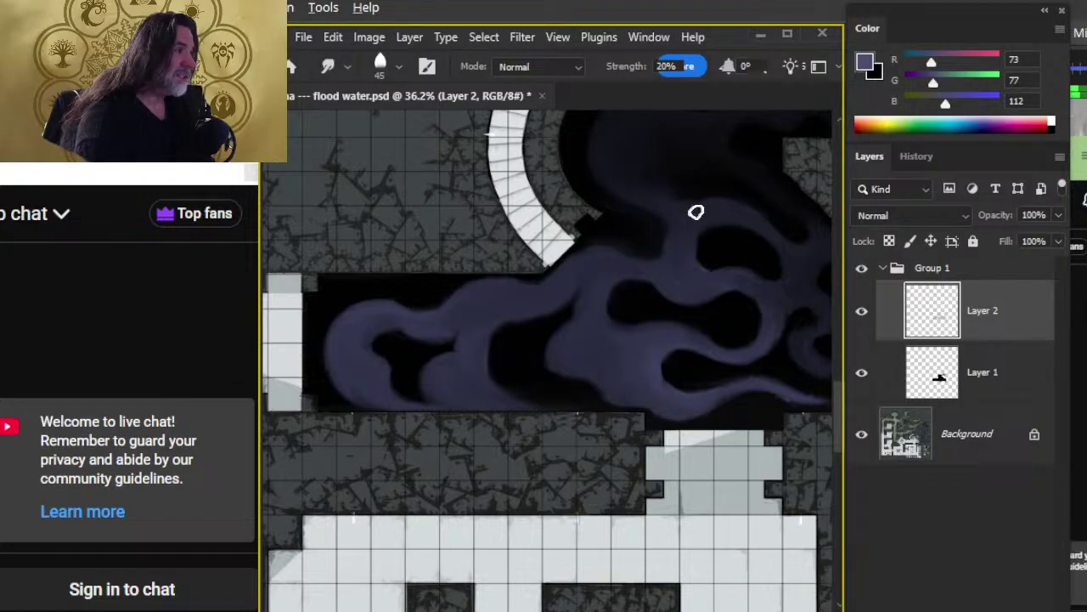
left_click_drag(676, 217, 643, 320)
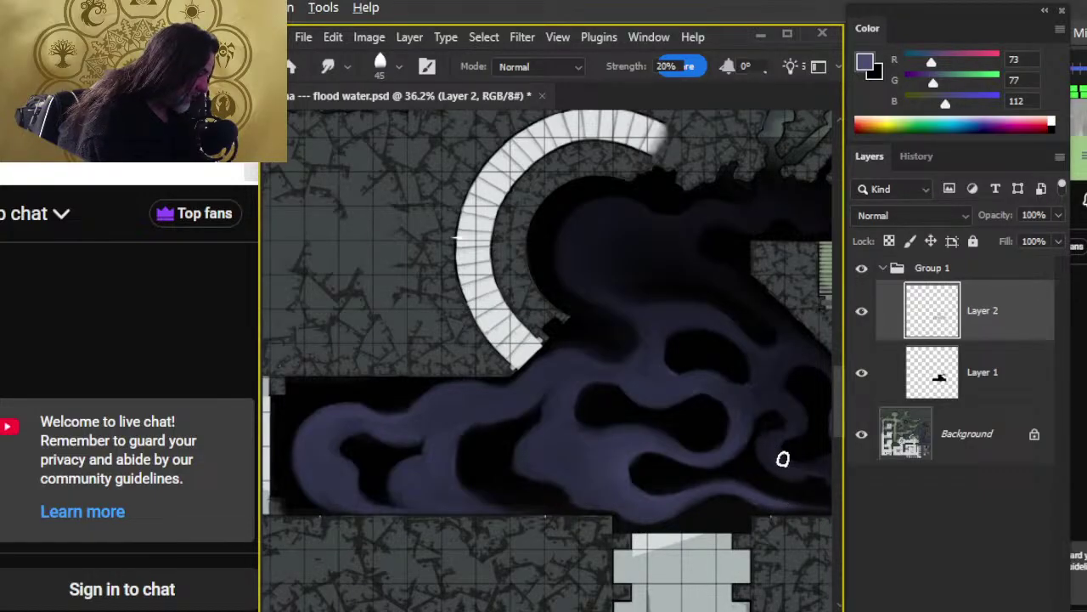
left_click_drag(740, 502, 597, 458)
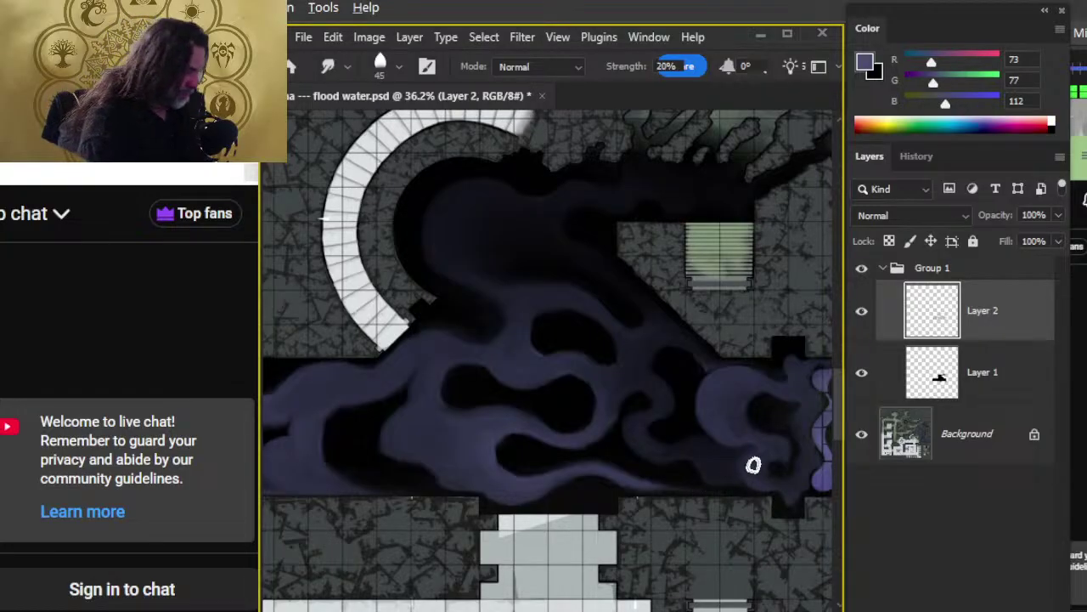
- Examine the lighter purple corridor beyond the gate and how its water pattern meets the dark swirls at the gate
left_click_drag(709, 484, 396, 454)
key("z")
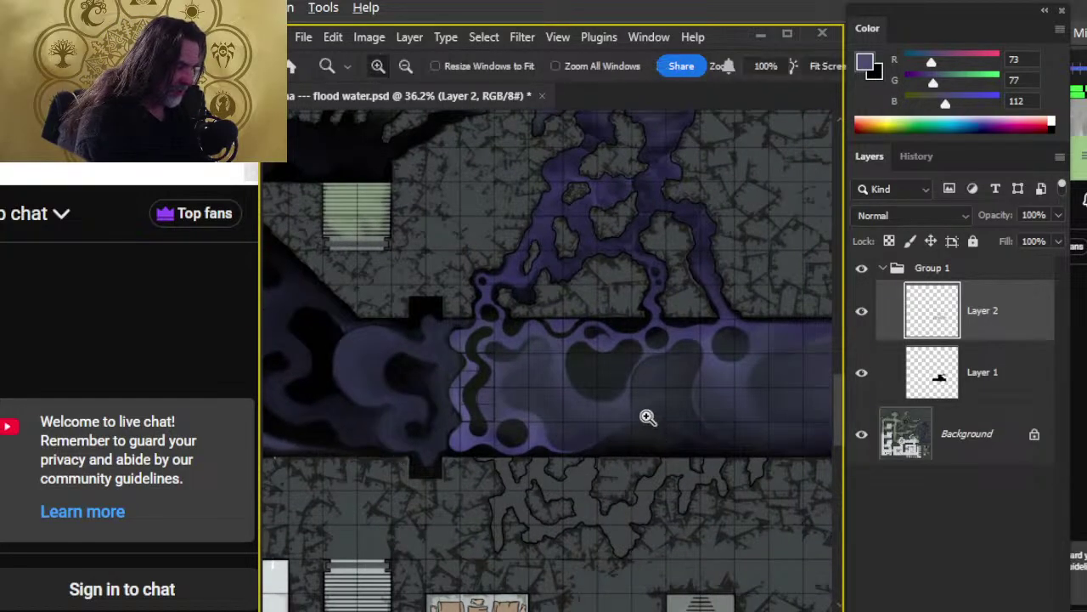
left_click(651, 417)
left_click_drag(297, 378, 343, 437)
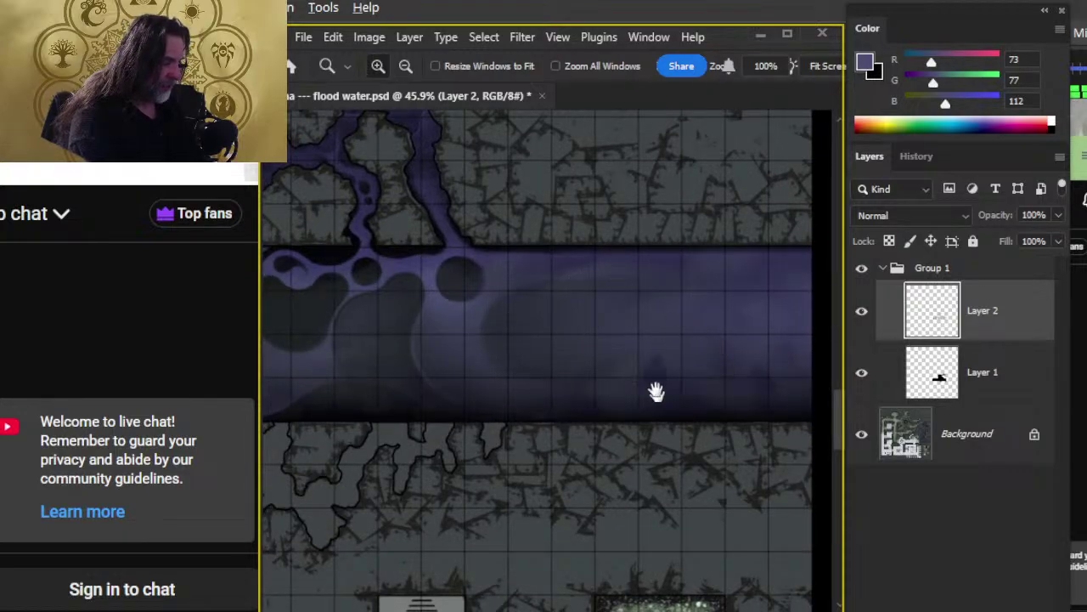
left_click_drag(510, 374, 722, 405)
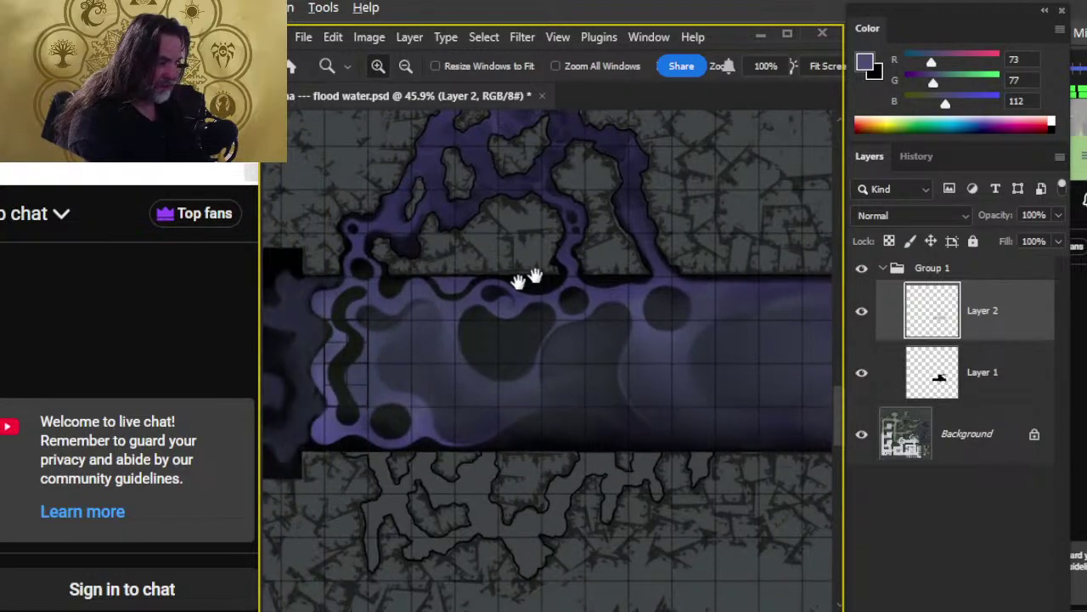
left_click_drag(379, 352, 804, 456)
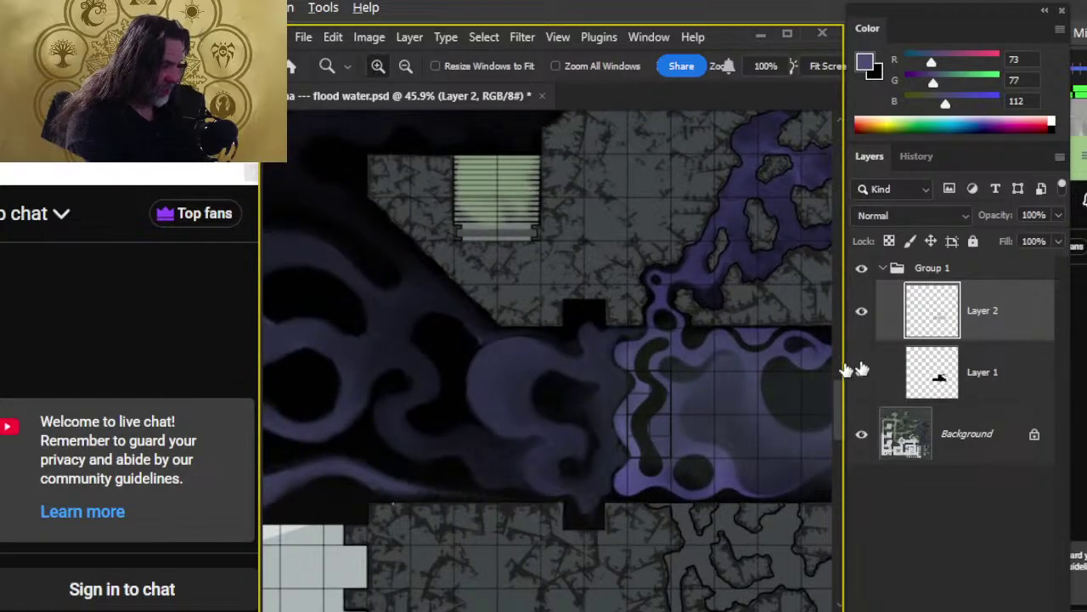
- Smudge the dark water swirls on Layer 2 beside the gate at 20% strength, using sizes 40 and 30
key("r")
mouse_move(501, 377)
left_mouse_down()
mouse_move(508, 415)
mouse_move(501, 371)
mouse_move(491, 375)
mouse_move(543, 362)
mouse_move(499, 409)
mouse_move(577, 450)
left_mouse_up()
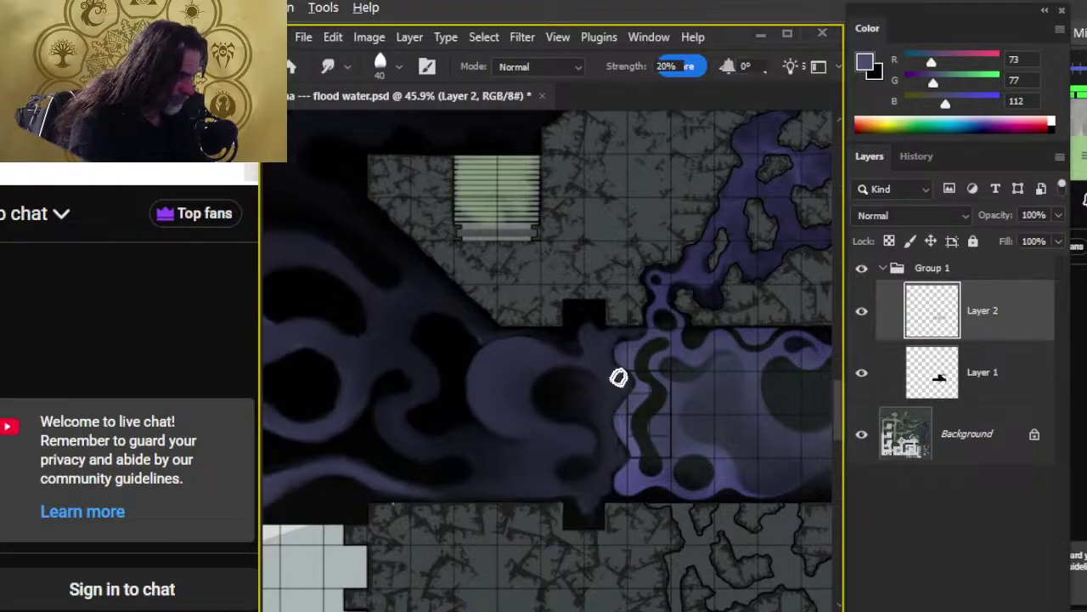
key("bracketleft")
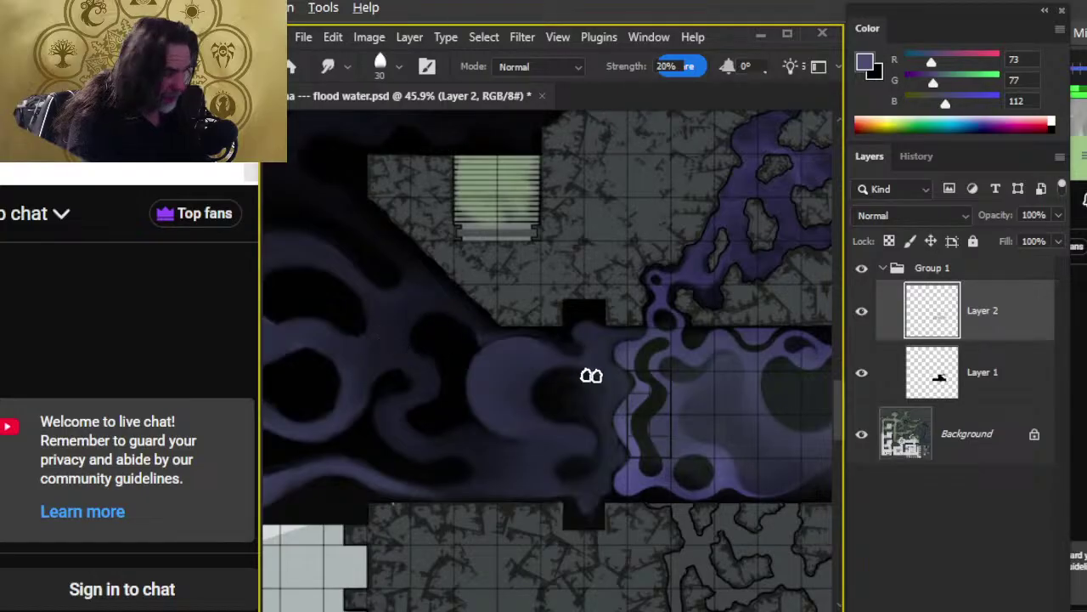
- Examine the rounded shapes and pale outlines of the lighter purple water beyond the gate as reference for the dark swirls
left_click_drag(699, 439, 497, 424)
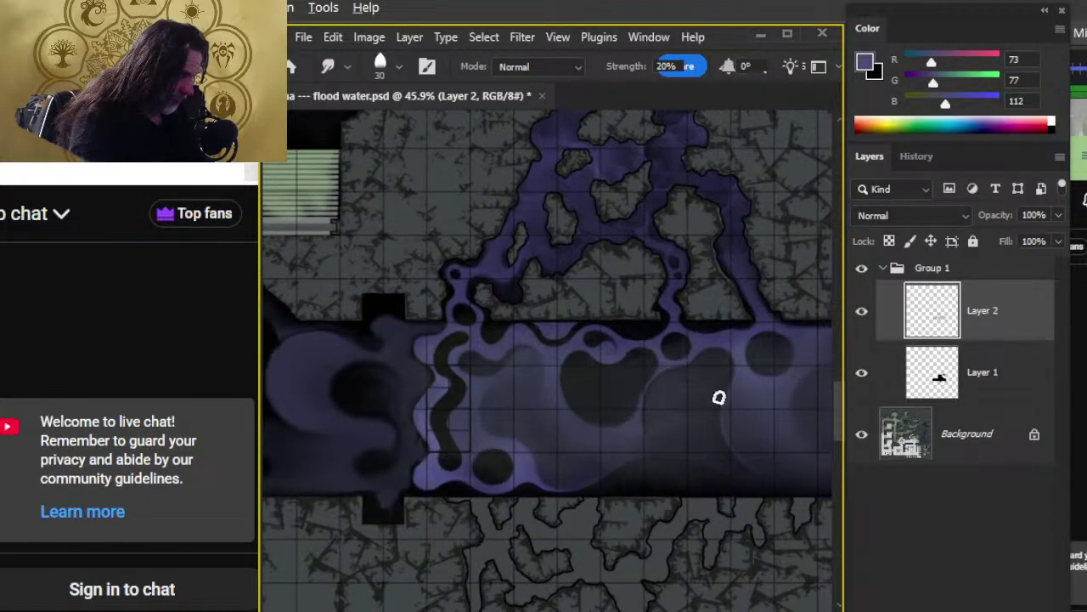
key("l")
mouse_move(721, 361)
left_mouse_down()
mouse_move(577, 351)
mouse_move(521, 382)
mouse_move(505, 453)
mouse_move(588, 494)
mouse_move(703, 500)
left_mouse_up()
left_click_drag(721, 478, 760, 480)
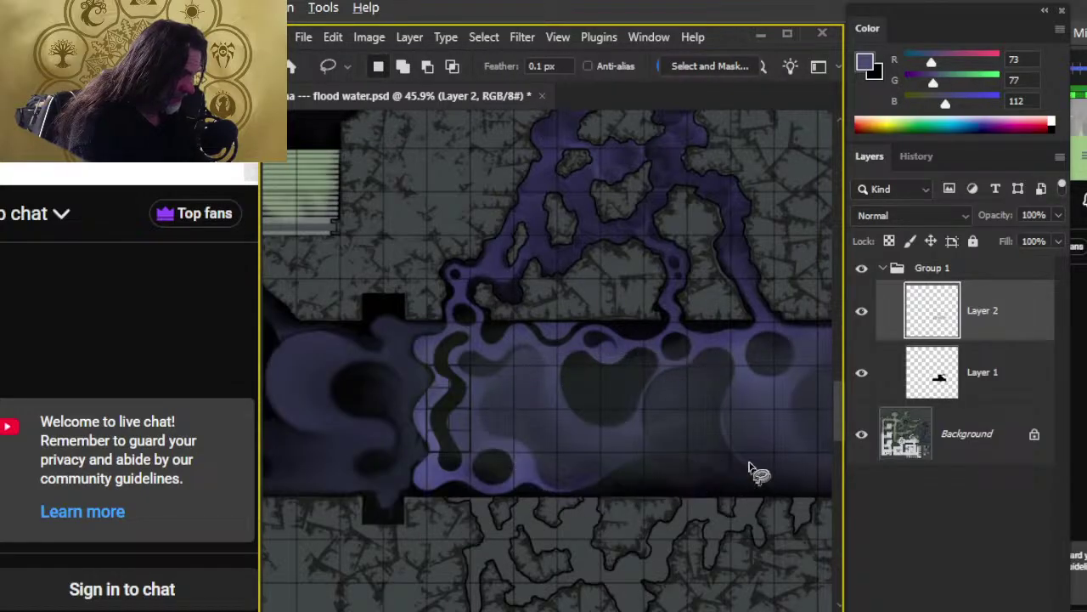
mouse_move(739, 348)
left_mouse_down()
mouse_move(554, 490)
mouse_move(582, 427)
mouse_move(660, 430)
left_mouse_up()
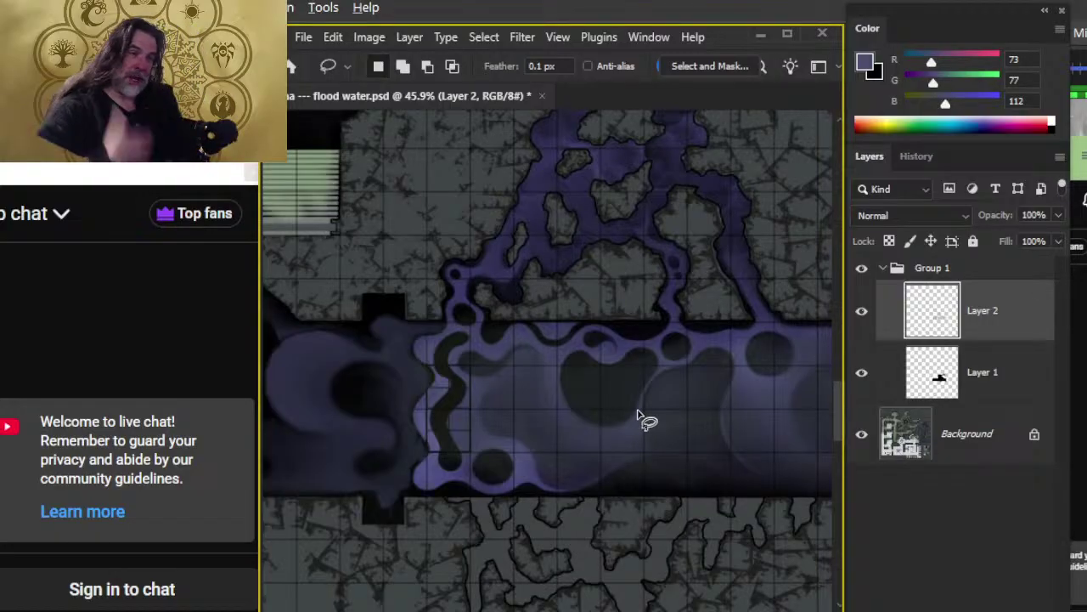
left_click_drag(636, 417, 558, 473)
left_click_drag(437, 463, 738, 400)
left_click_drag(518, 364, 607, 369)
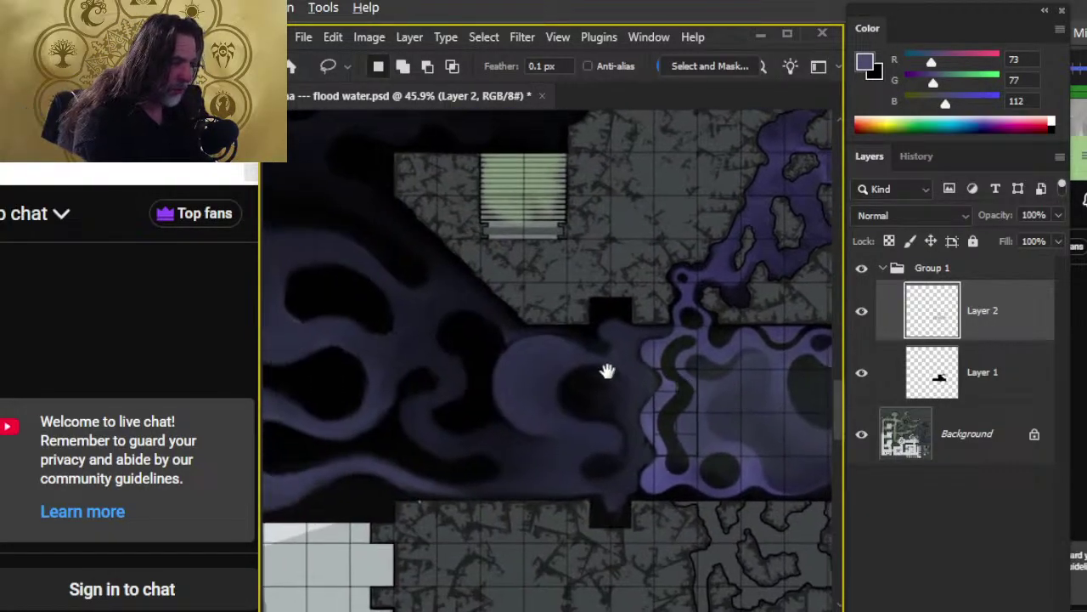
- Smooth the water swirls on Layer 2 between the gate and the curved staircase with the Smudge tool at size 30 and 20% strength
key("r")
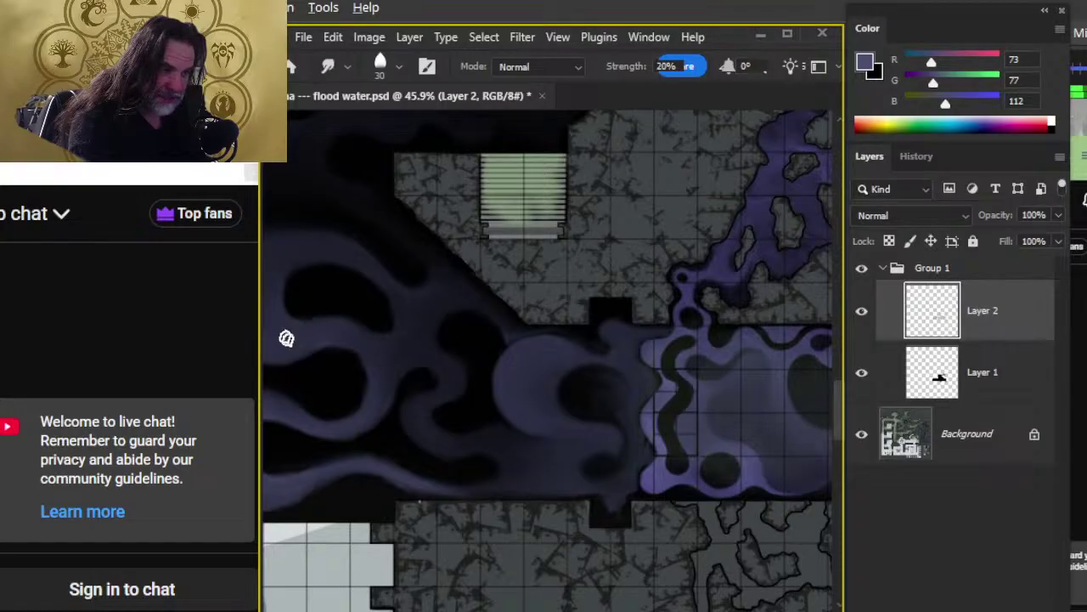
left_click_drag(335, 359, 515, 422)
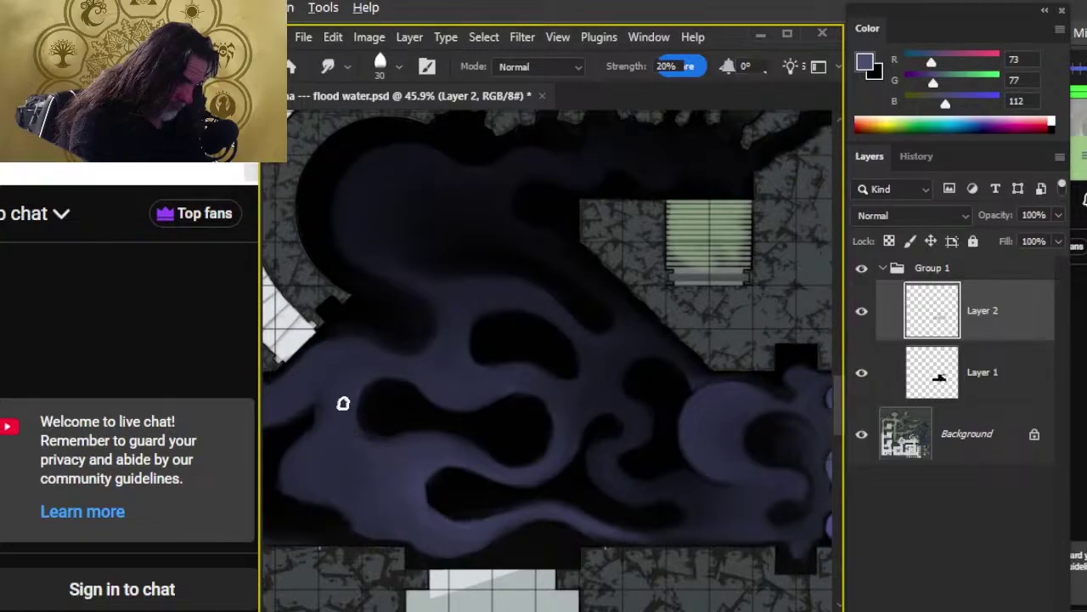
left_click_drag(461, 501, 538, 330)
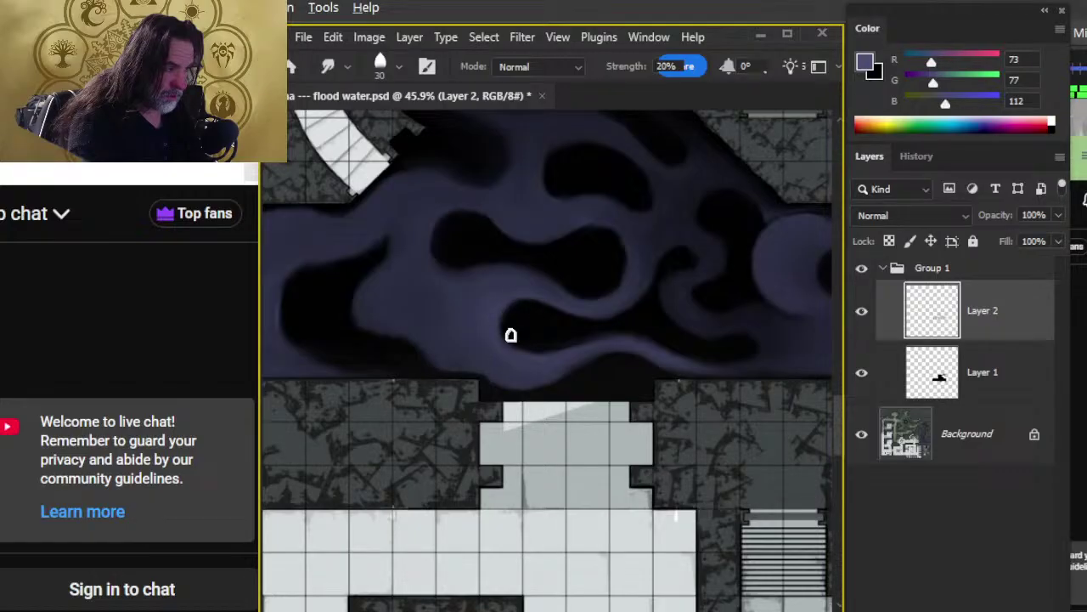
left_click_drag(606, 369, 475, 328)
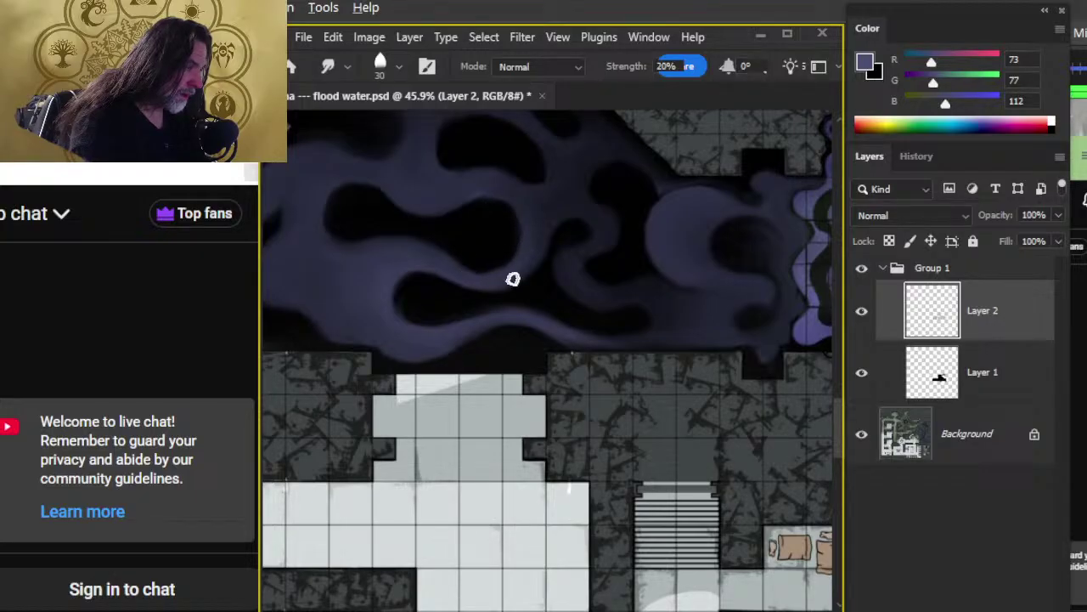
- Smudge the purple swirls on Layer 2 at the corridor end nearest the hexagram room, using size 30 and 20% strength
key("z")
left_click_drag(568, 342, 493, 377)
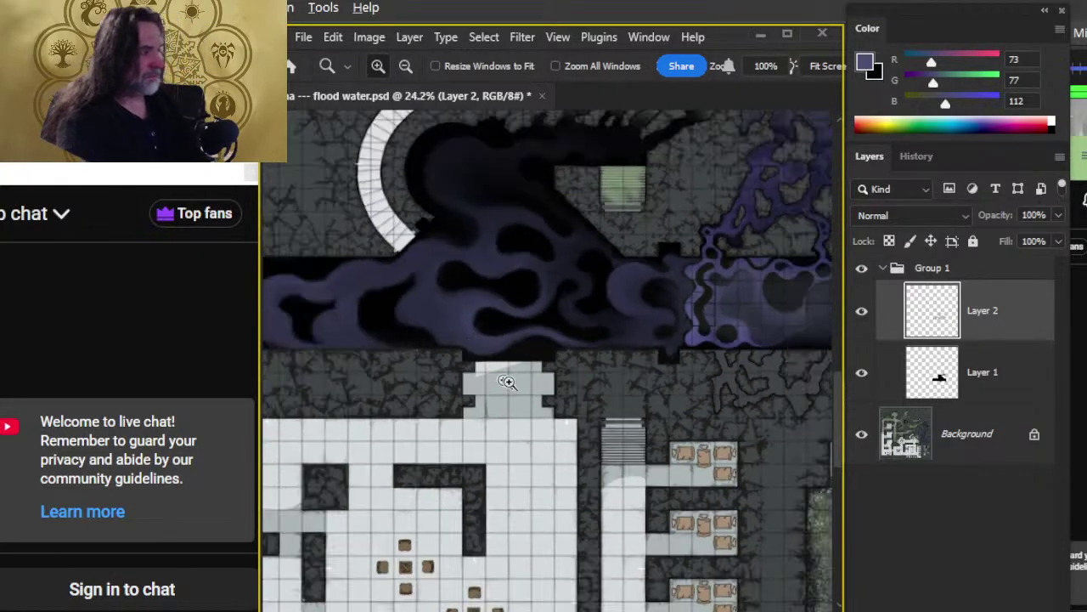
left_click_drag(674, 400, 738, 411)
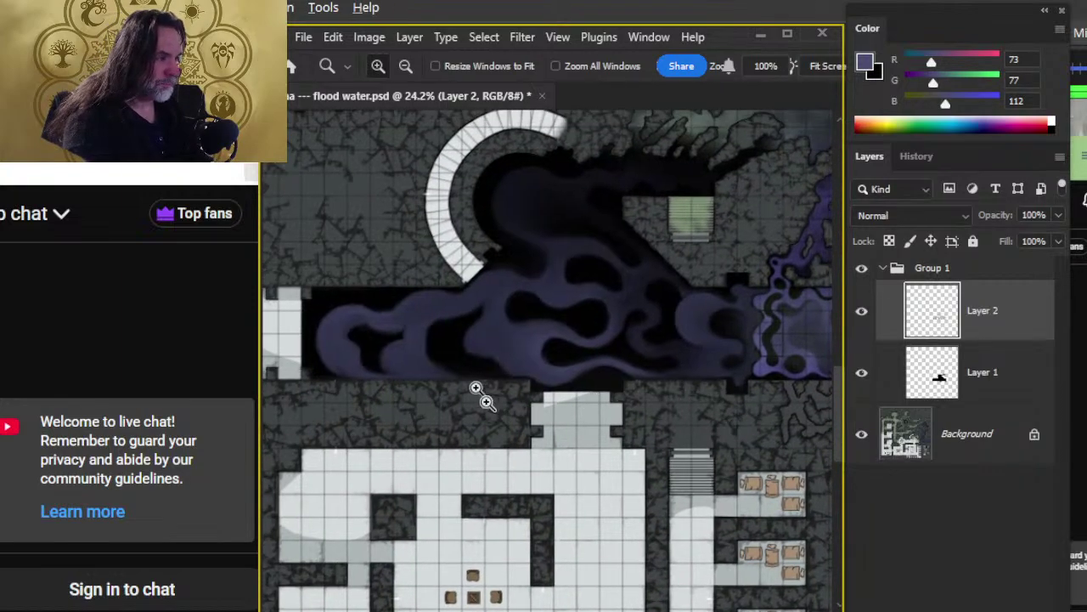
left_click_drag(417, 376, 475, 376)
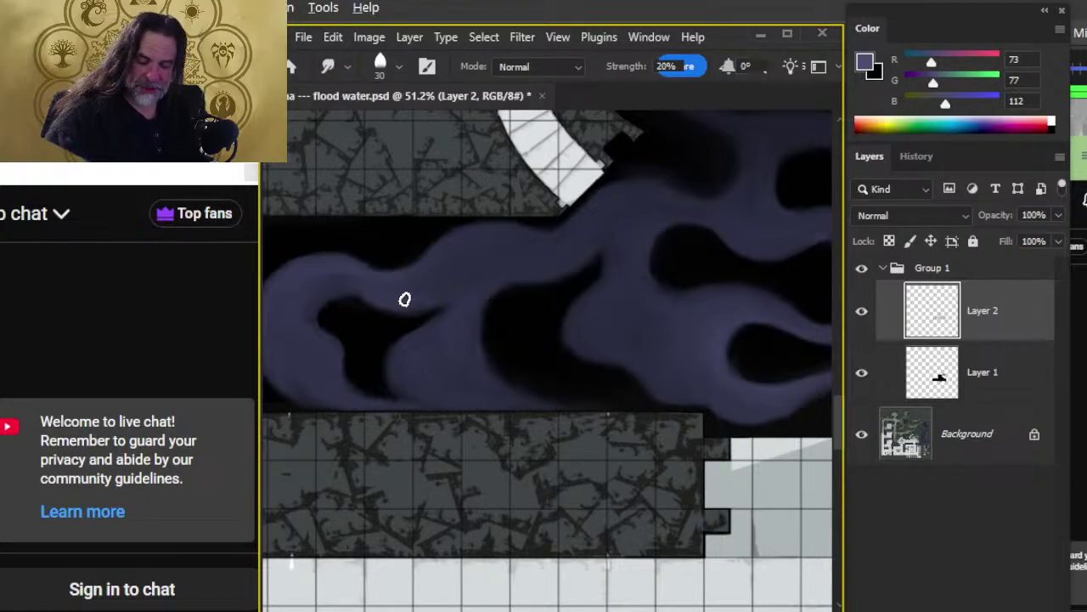
left_click_drag(638, 509, 478, 262)
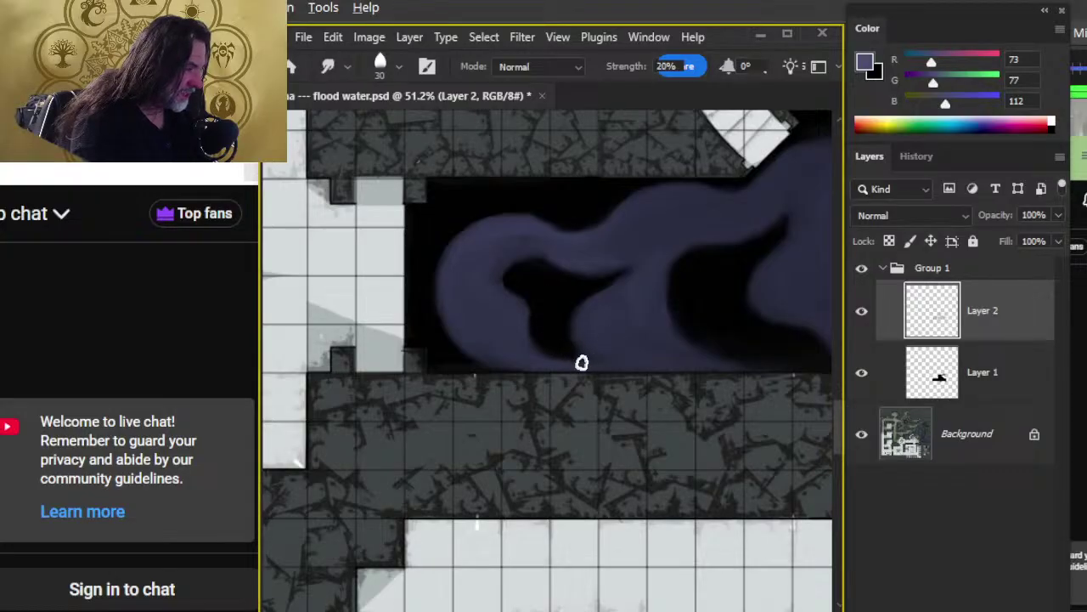
- View the whole map and loosely outline the white rooms and the flooded corridor with the Lasso tool
key("z")
mouse_move(743, 408)
left_mouse_down()
mouse_move(640, 425)
mouse_move(576, 419)
mouse_move(705, 510)
mouse_move(662, 458)
left_mouse_up()
key("l")
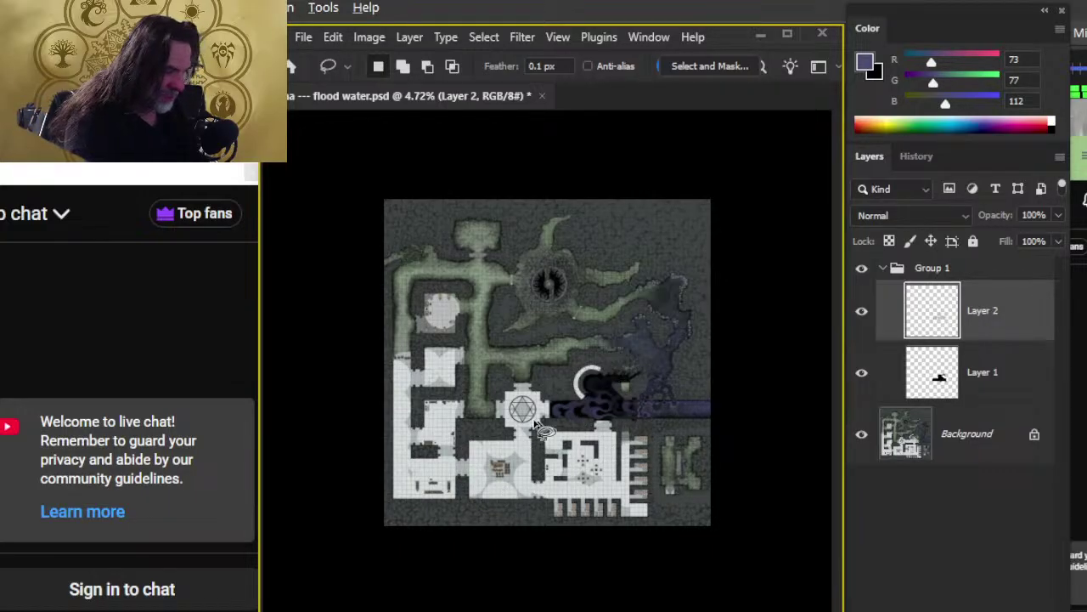
mouse_move(465, 408)
left_mouse_down()
mouse_move(420, 388)
mouse_move(402, 325)
mouse_move(375, 521)
mouse_move(455, 423)
mouse_move(422, 384)
mouse_move(413, 347)
mouse_move(375, 477)
mouse_move(478, 476)
mouse_move(435, 428)
mouse_move(498, 378)
mouse_move(542, 388)
mouse_move(515, 431)
mouse_move(450, 397)
mouse_move(461, 385)
mouse_move(463, 402)
mouse_move(480, 345)
mouse_move(526, 349)
left_mouse_up()
left_click(377, 371)
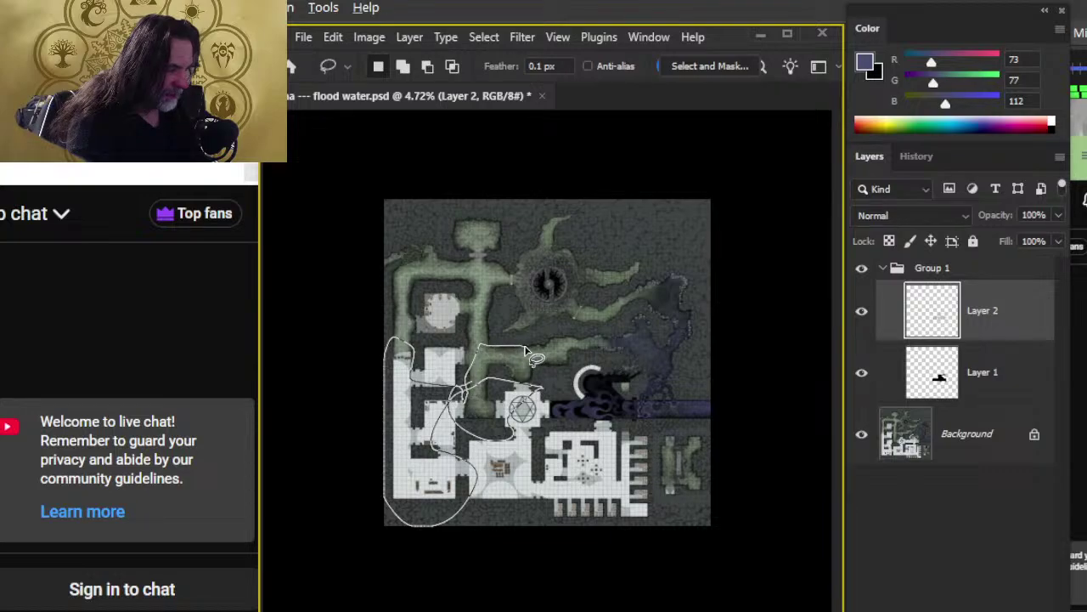
mouse_move(526, 349)
left_mouse_down()
mouse_move(492, 351)
mouse_move(480, 375)
mouse_move(548, 397)
mouse_move(581, 374)
mouse_move(643, 398)
mouse_move(542, 521)
mouse_move(434, 358)
mouse_move(448, 384)
mouse_move(538, 351)
mouse_move(554, 305)
mouse_move(459, 293)
mouse_move(425, 343)
mouse_move(428, 379)
mouse_move(447, 389)
mouse_move(500, 372)
mouse_move(563, 312)
mouse_move(422, 316)
mouse_move(424, 356)
left_mouse_up()
key("alt")
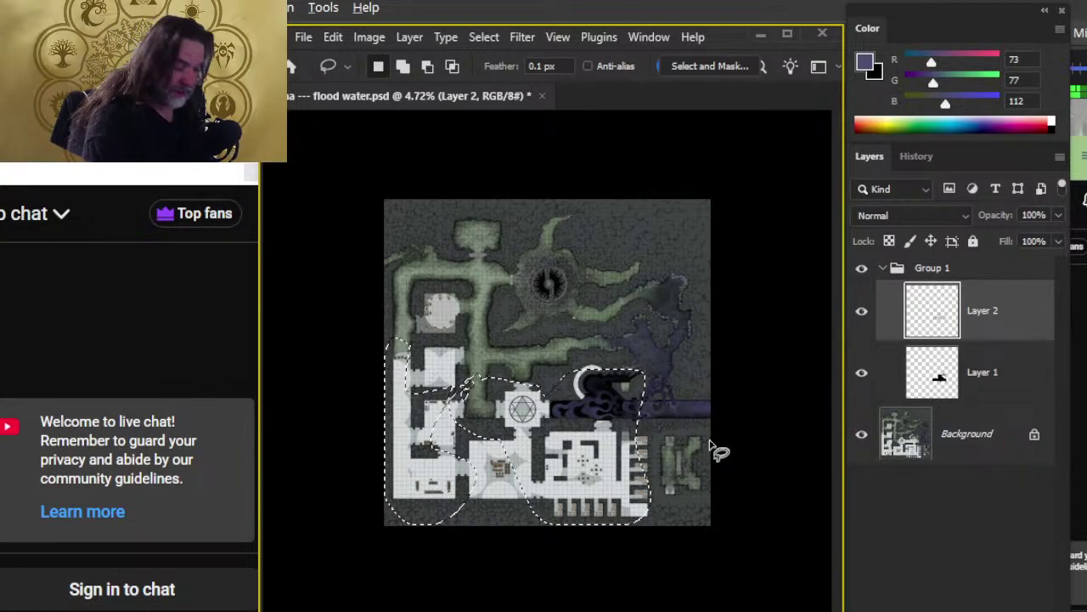
- Compare the corridor next to the hexagram room with Group 1 hidden and shown
key("z")
mouse_move(594, 383)
left_mouse_down()
mouse_move(646, 387)
mouse_move(637, 337)
left_mouse_up()
left_click_drag(576, 363, 621, 314)
left_click(621, 315)
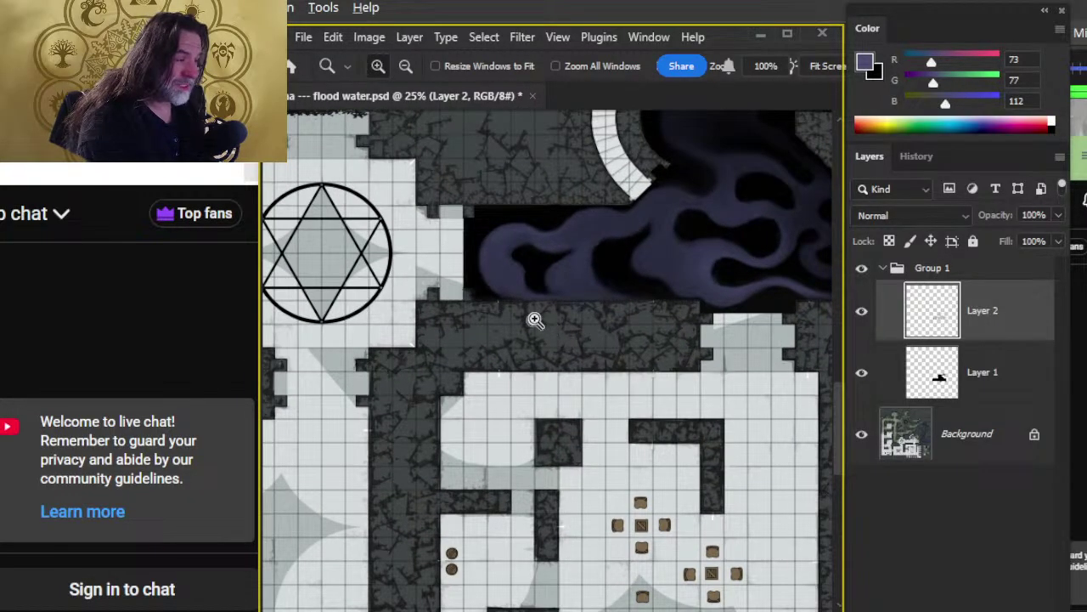
left_click_drag(534, 315, 614, 348)
left_click(862, 268)
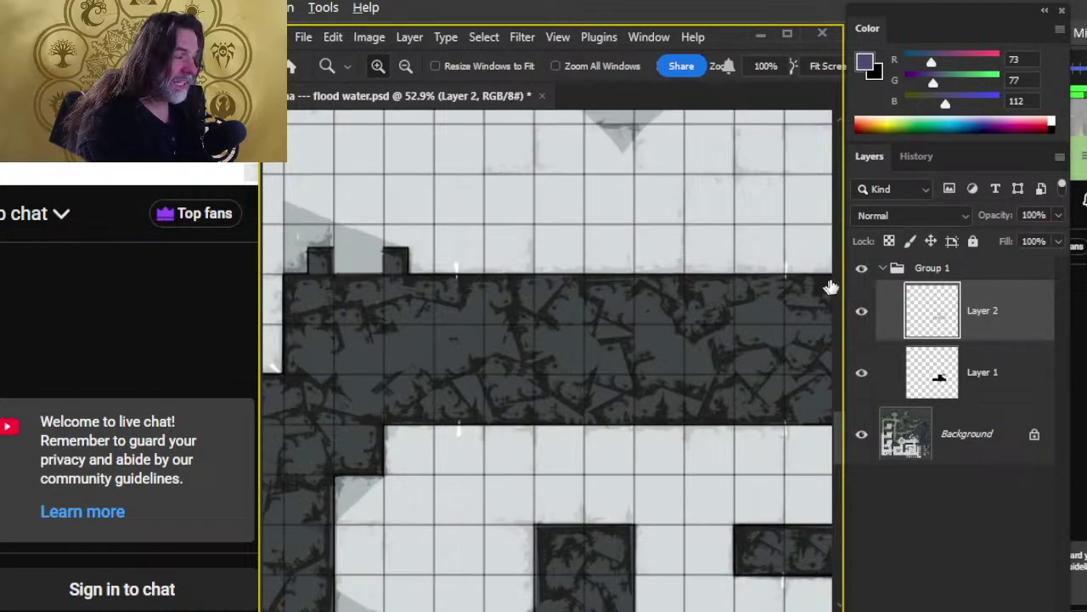
left_click(862, 269)
- Refine the water swirls on Layer 2 from the hexagram room's end towards the curved staircase with the Smudge tool at size 30
key("r")
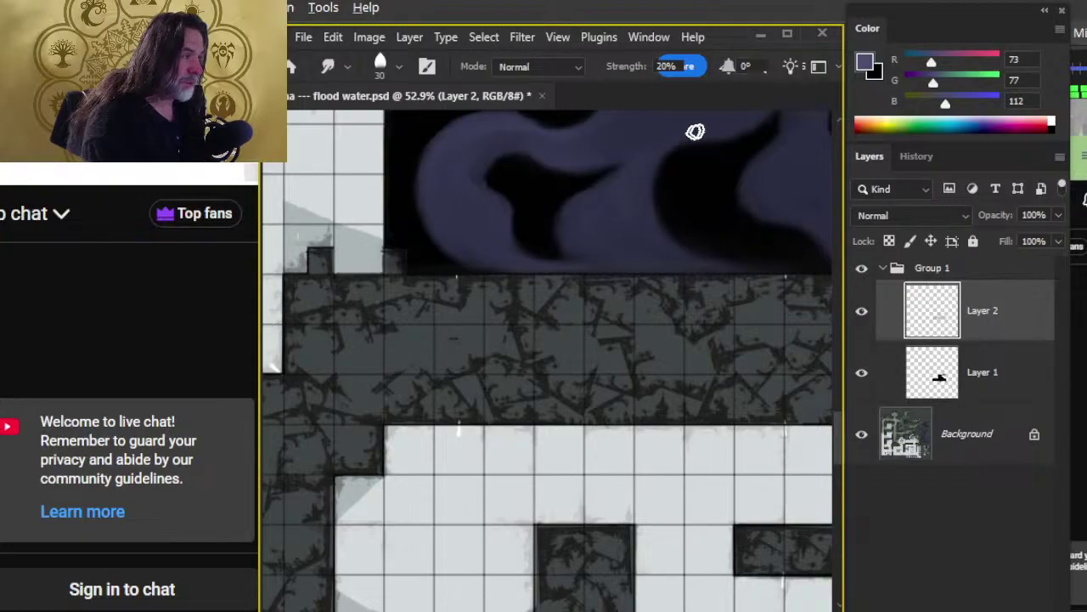
scroll(666, 250, "up", 2)
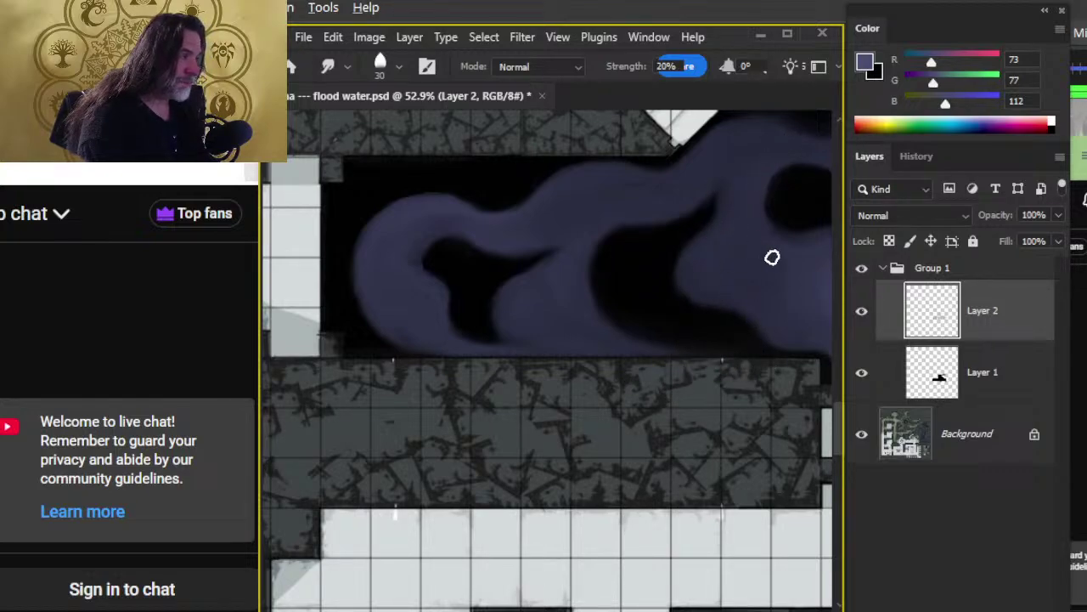
scroll(739, 308, "right", 3)
scroll(740, 309, "up", 2)
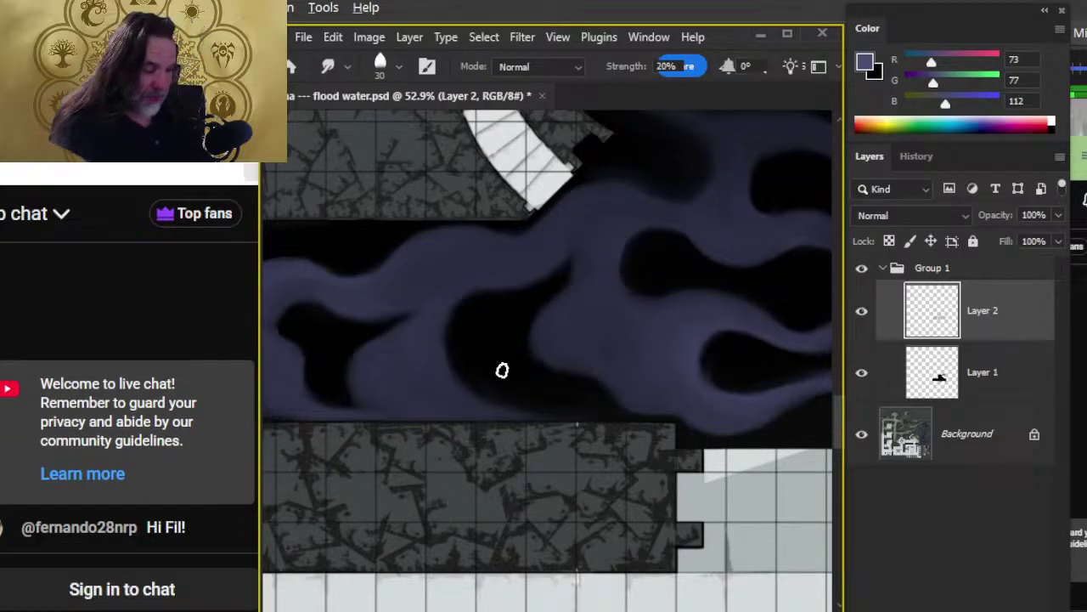
left_click_drag(711, 315, 617, 335)
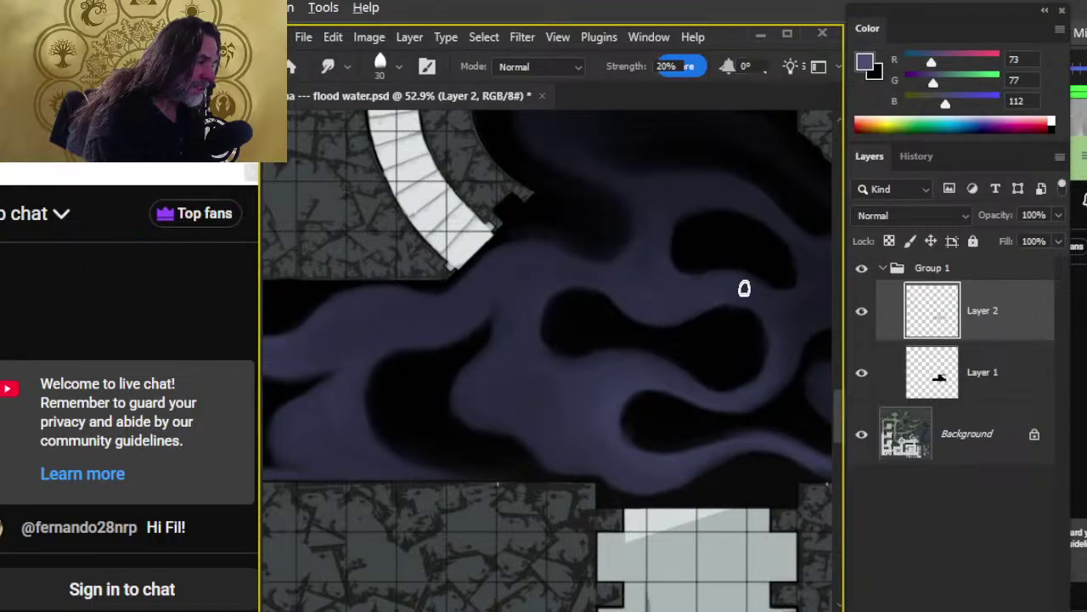
- Collapse Group 1 and compare the flooded corridor on the wider map with the group hidden and shown
key("z")
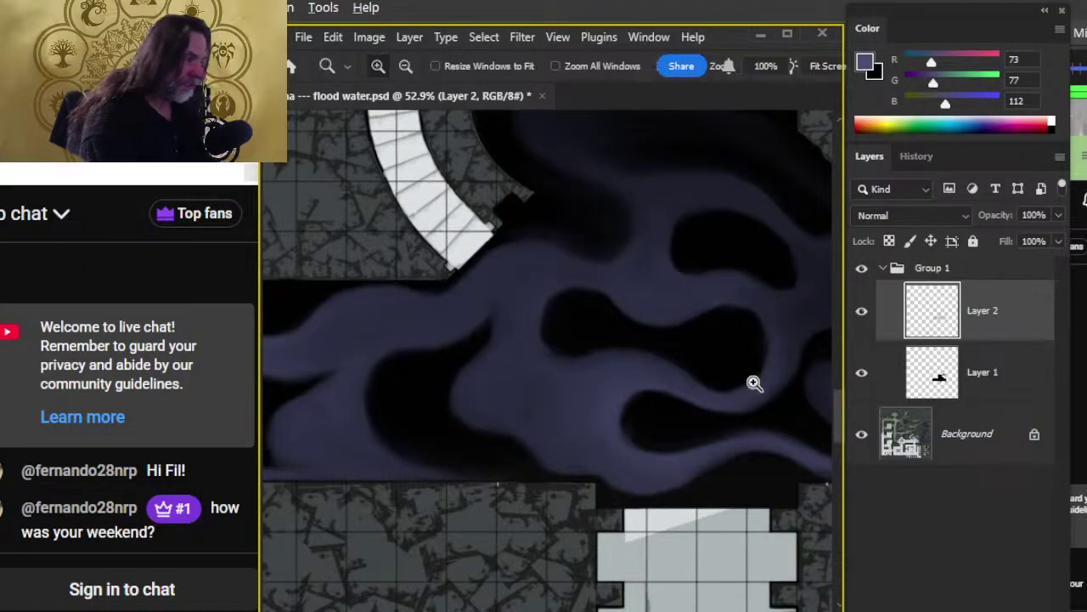
left_click_drag(752, 385, 606, 392)
left_click_drag(730, 398, 553, 350)
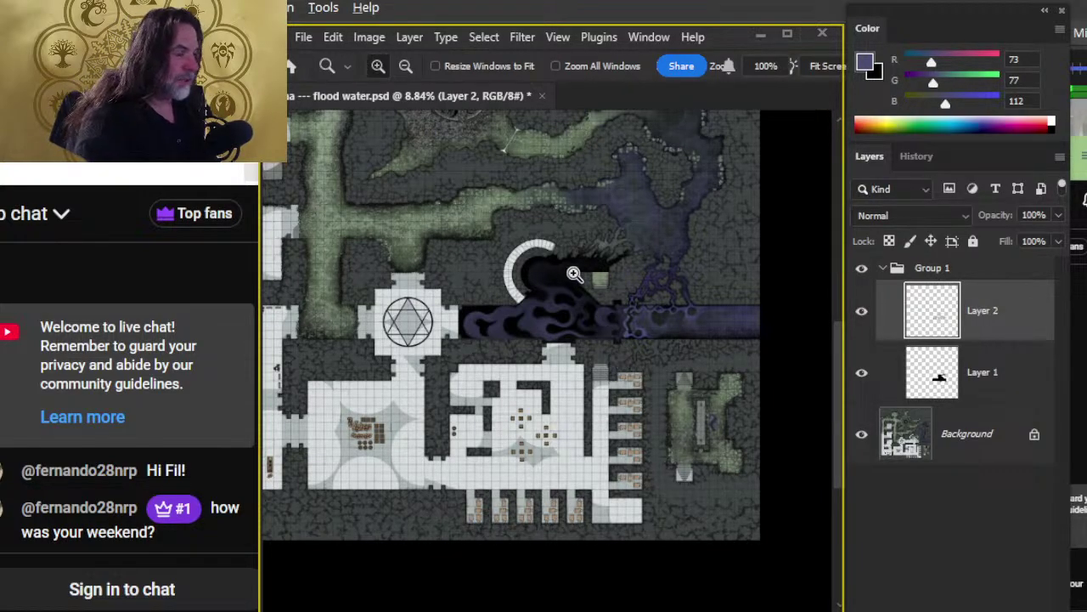
left_click_drag(512, 334, 645, 337)
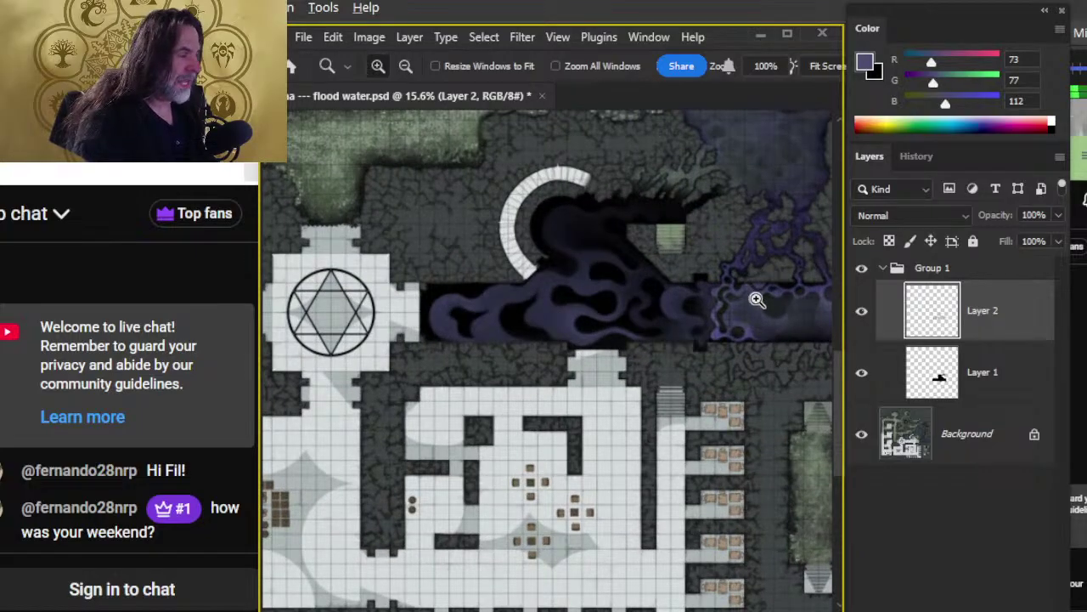
left_click(883, 270)
left_click(862, 268)
left_click(863, 268)
key("l")
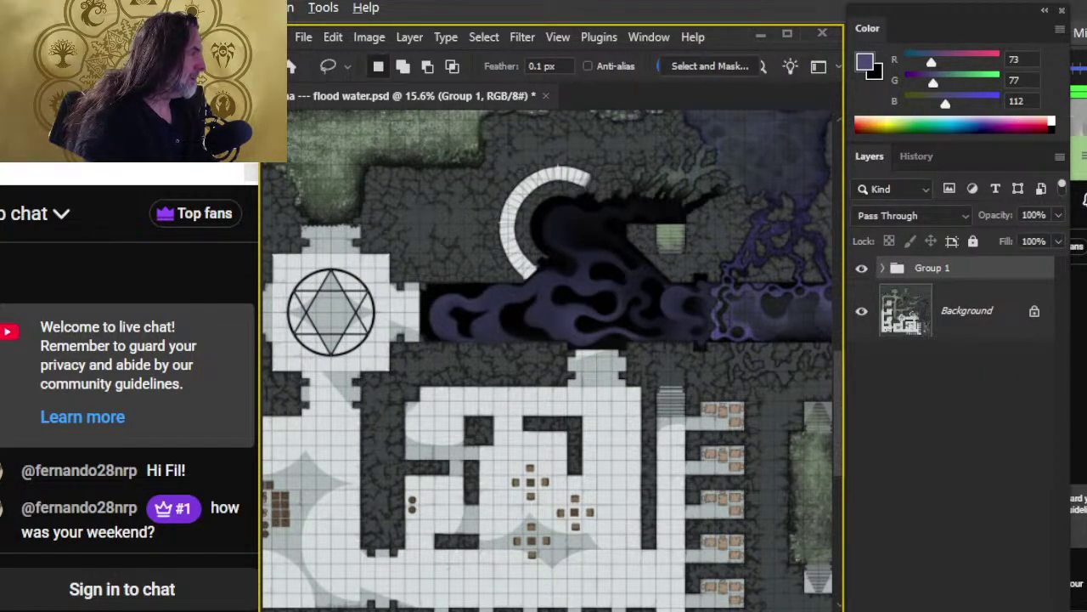
left_click(649, 37)
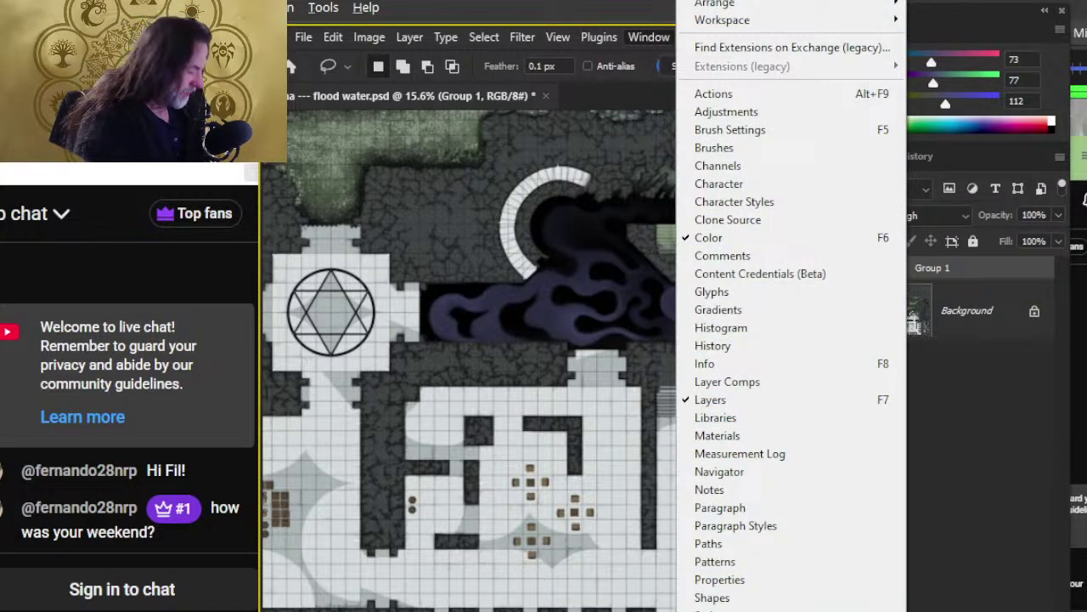
left_click(705, 594)
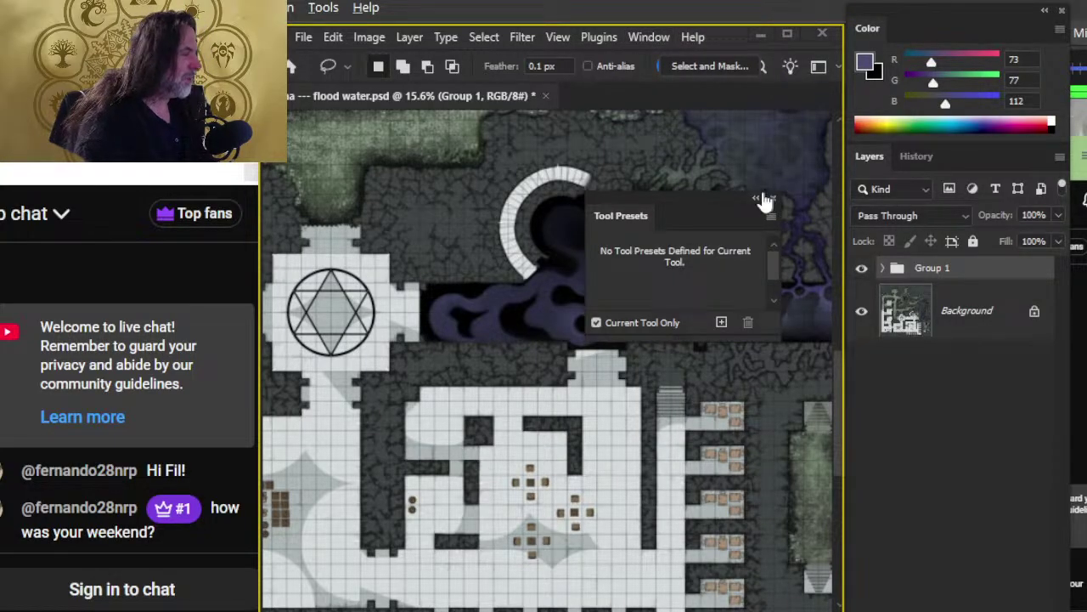
left_click(771, 198)
- Display the Tools panel
left_click(648, 36)
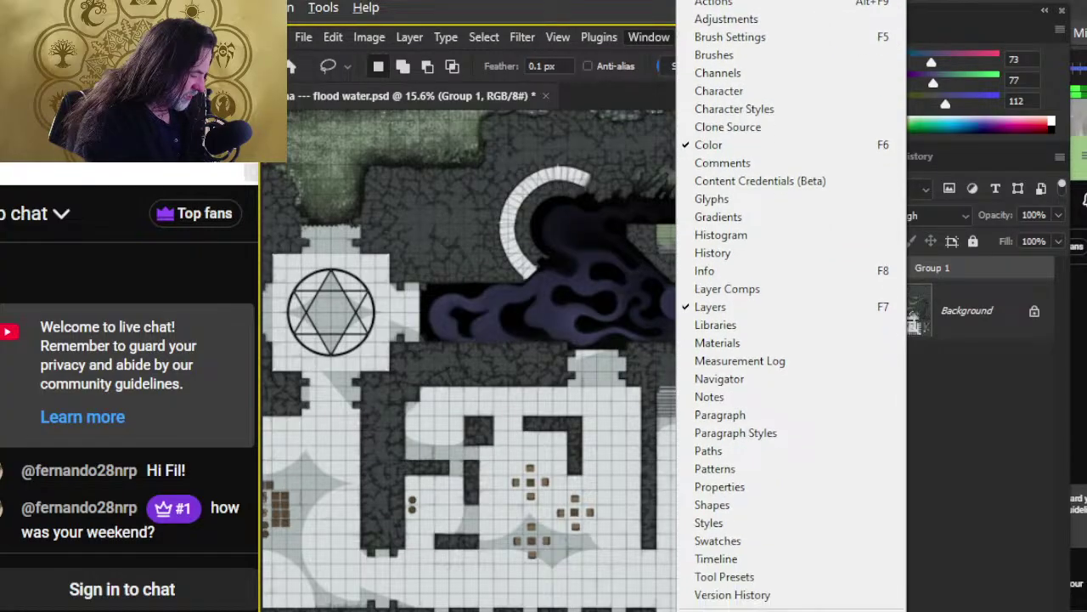
left_click(917, 463)
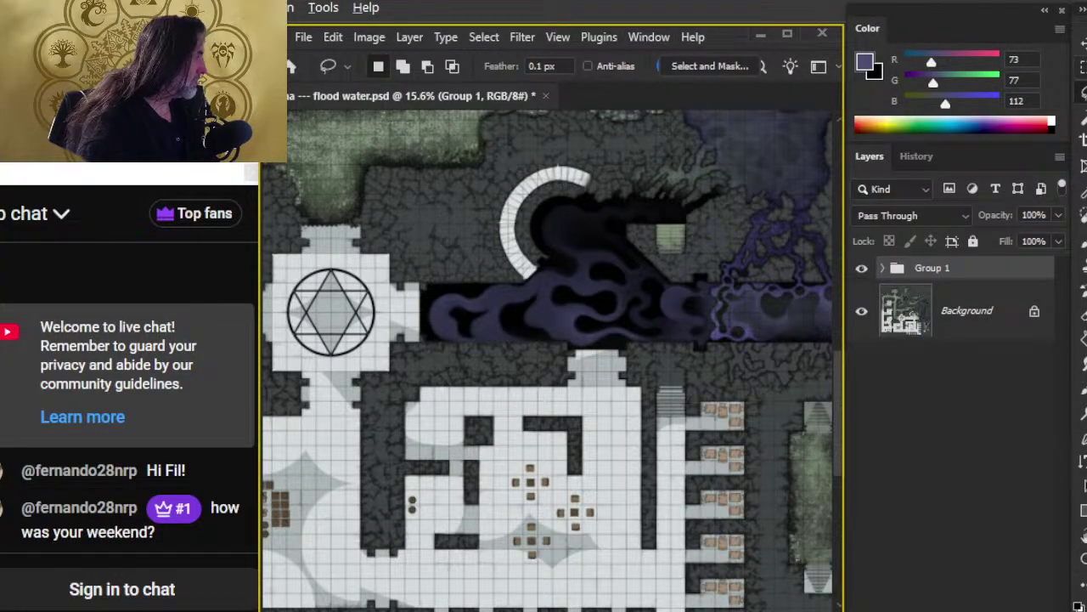
- Draw a rectangular marquee selection around the flooded corridor, from the hexagram room's entrance to the gate and including the curved staircase area
key("m")
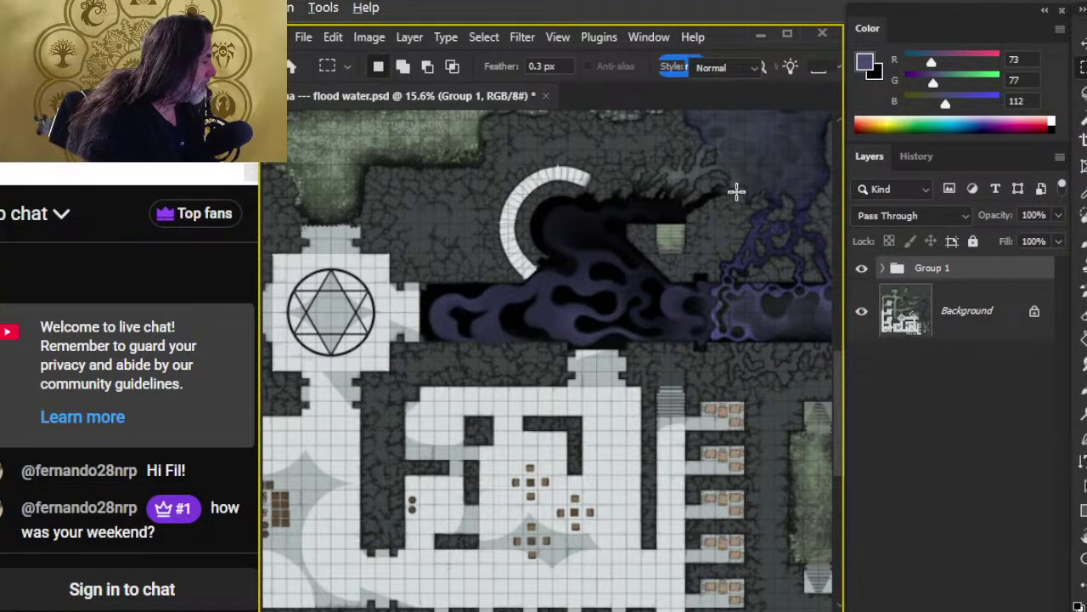
left_click_drag(722, 195, 516, 353)
left_click_drag(424, 344, 421, 345)
key("z")
left_click_drag(484, 301, 549, 339)
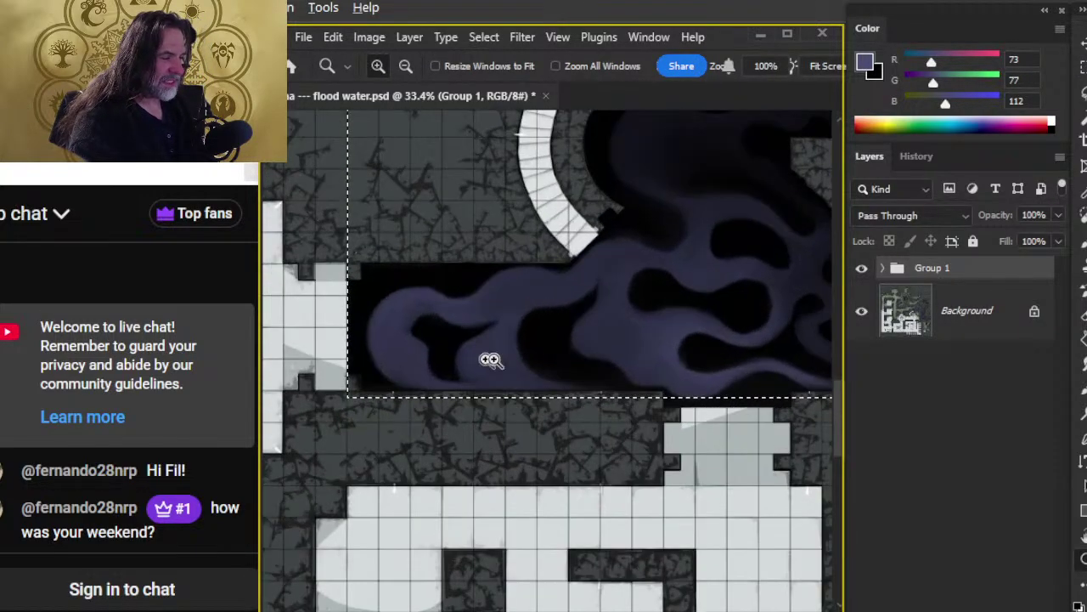
left_click_drag(468, 332, 522, 354)
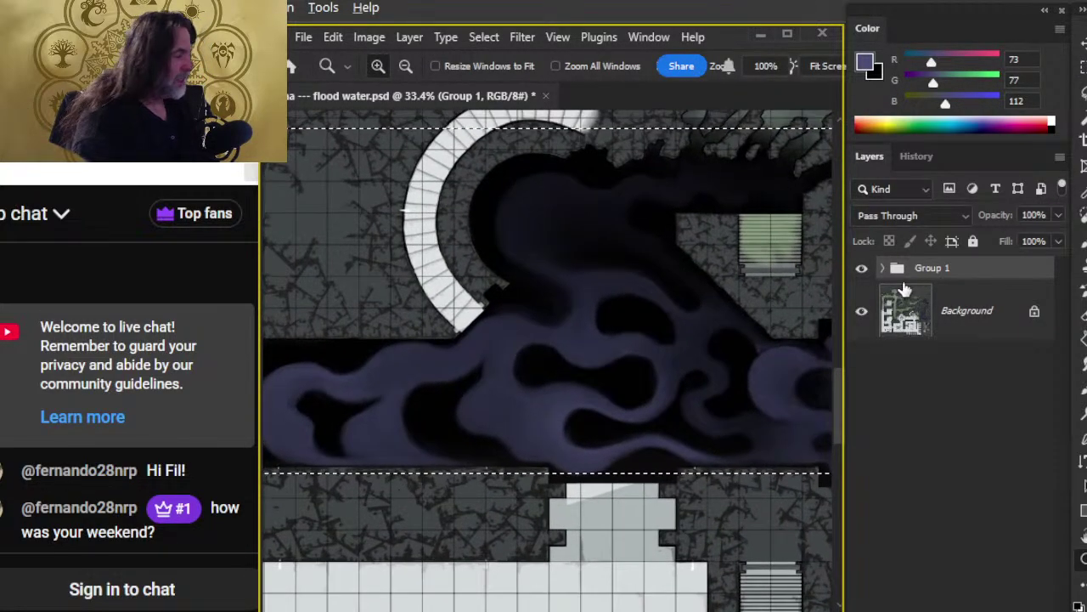
left_click_drag(704, 400, 651, 383)
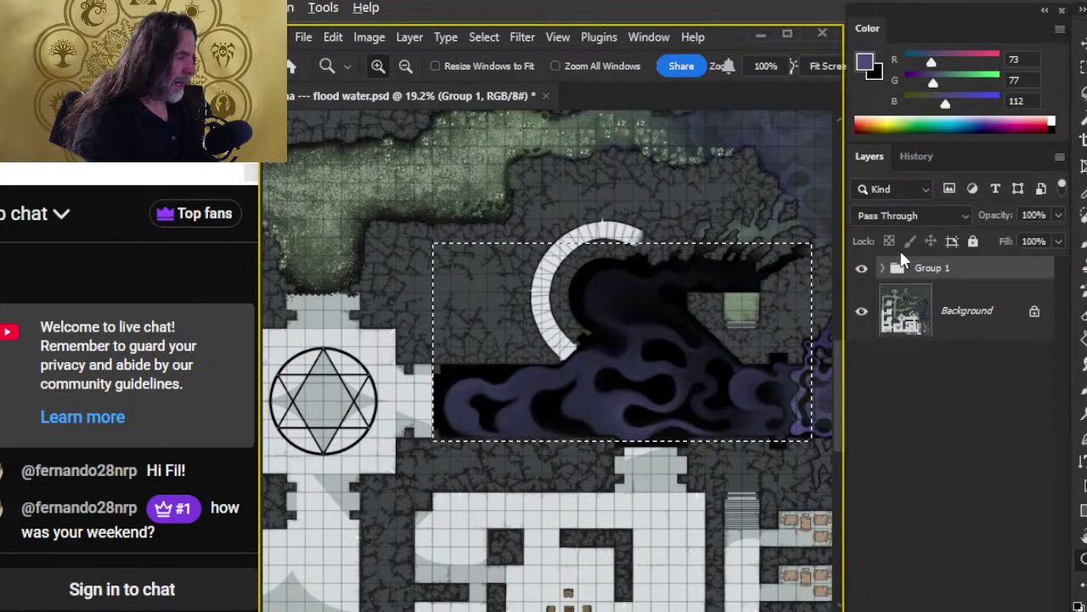
- Compare the corridor with Group 1 hidden and shown, and inspect the flood artwork alone with the Background layer hidden
left_click(862, 268)
left_click_drag(667, 482, 570, 463)
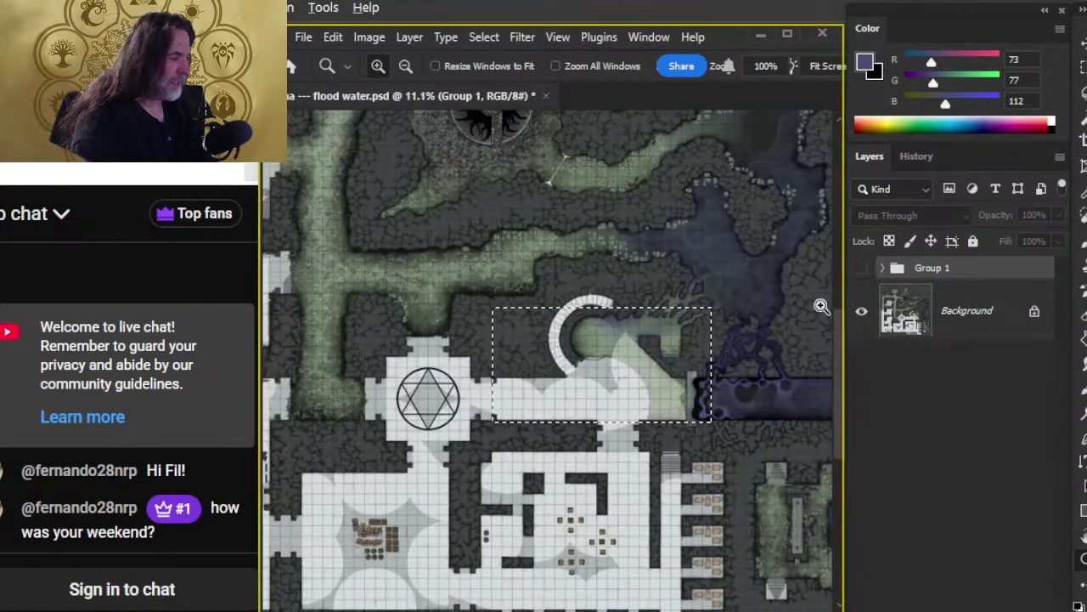
left_click(861, 269)
left_click(861, 311)
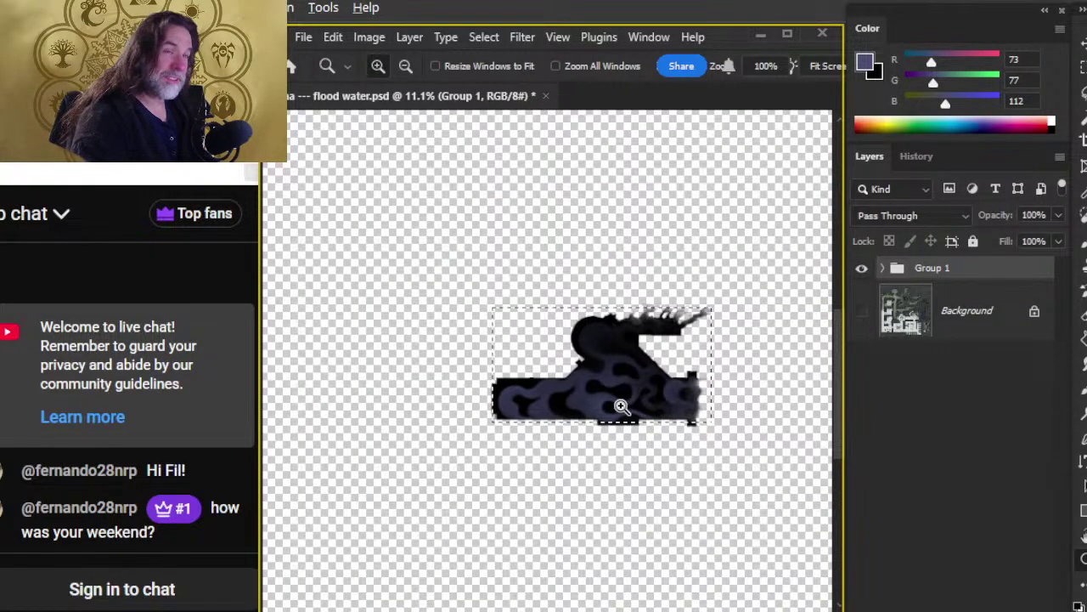
left_click_drag(624, 401, 648, 403)
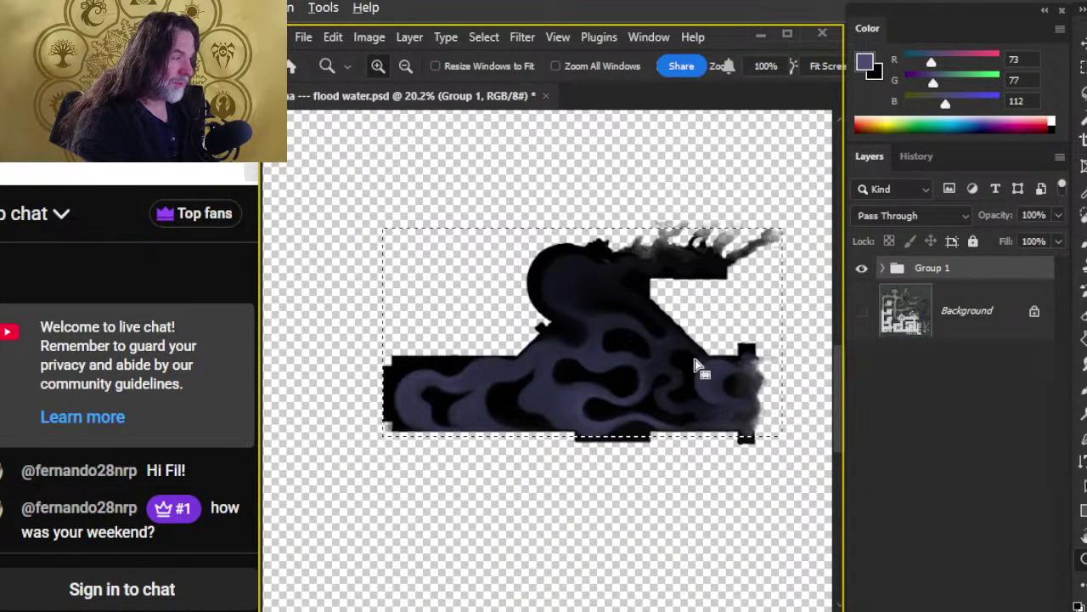
- Clear the rectangular selection around the flooded corridor and show the Background layer again
key("l")
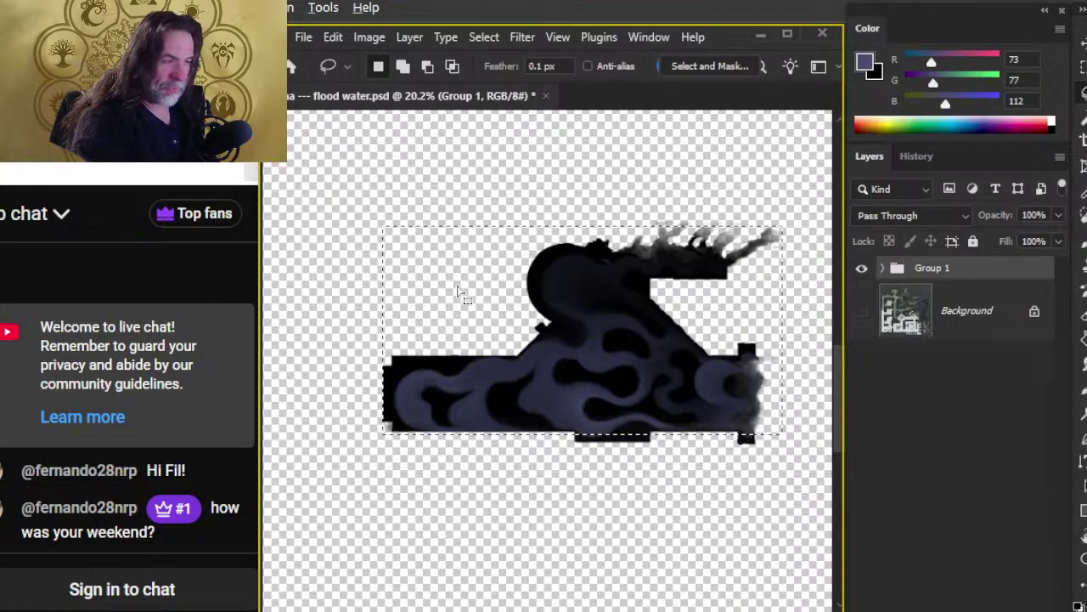
left_click(472, 259)
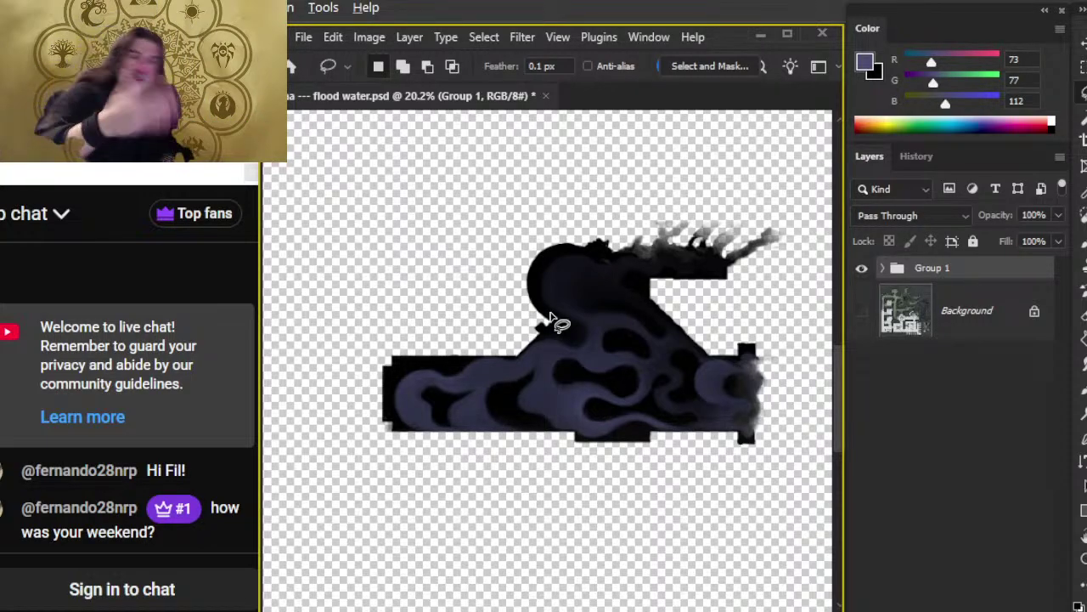
left_click(863, 310)
- Check the flood group's visibility against the map and rename Group 1 as "rom 1"
left_click(861, 270)
left_click(863, 272)
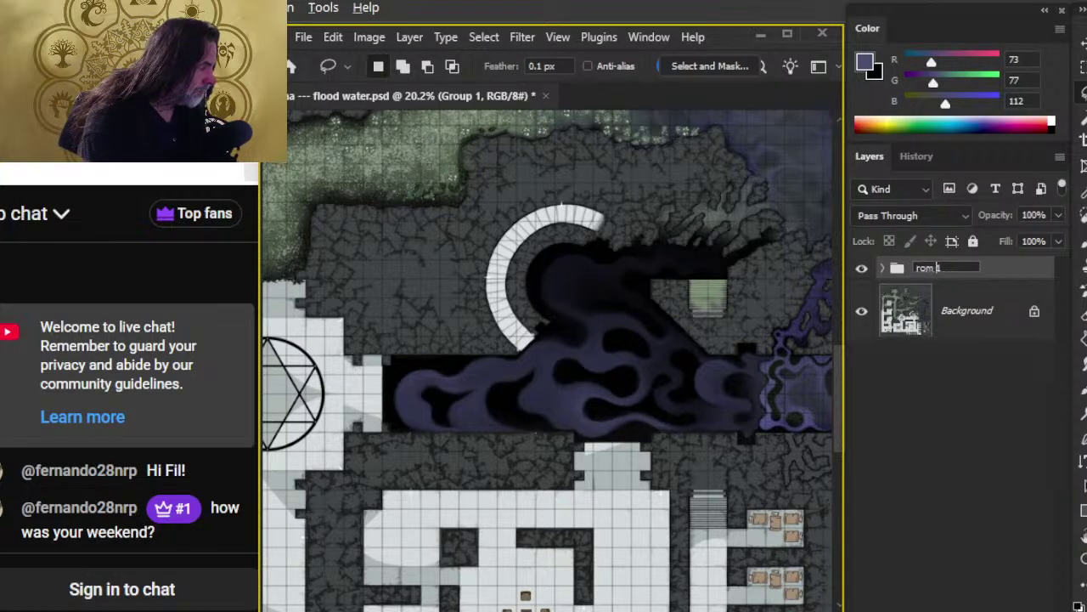
key("Return")
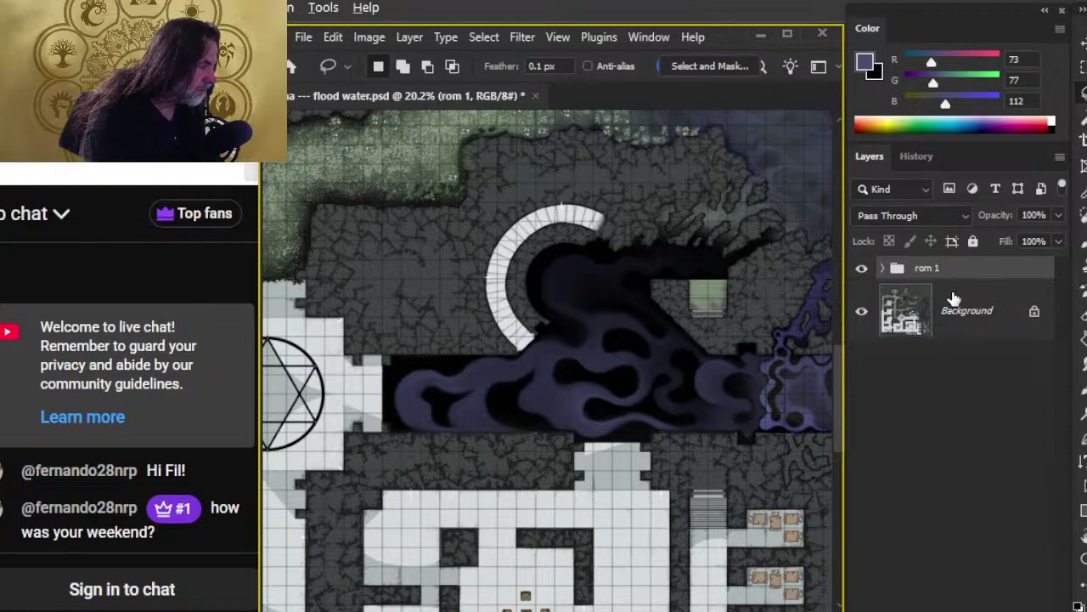
- Add an empty layer above the rom 1 group, place it in its own group and name that group "Room 3"
key("ctrl+shift+alt+n")
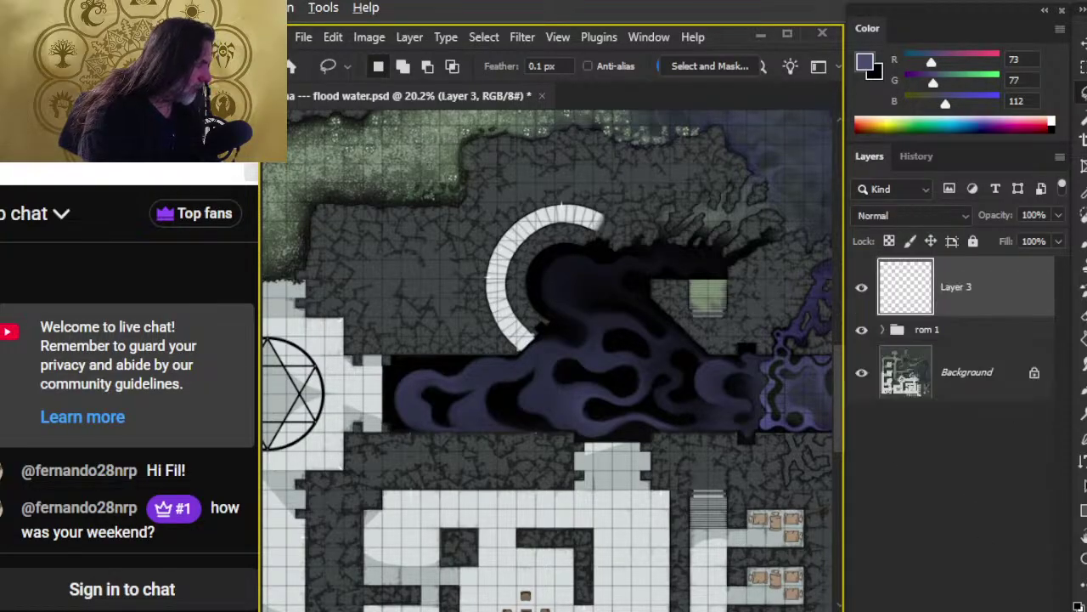
key("ctrl+g")
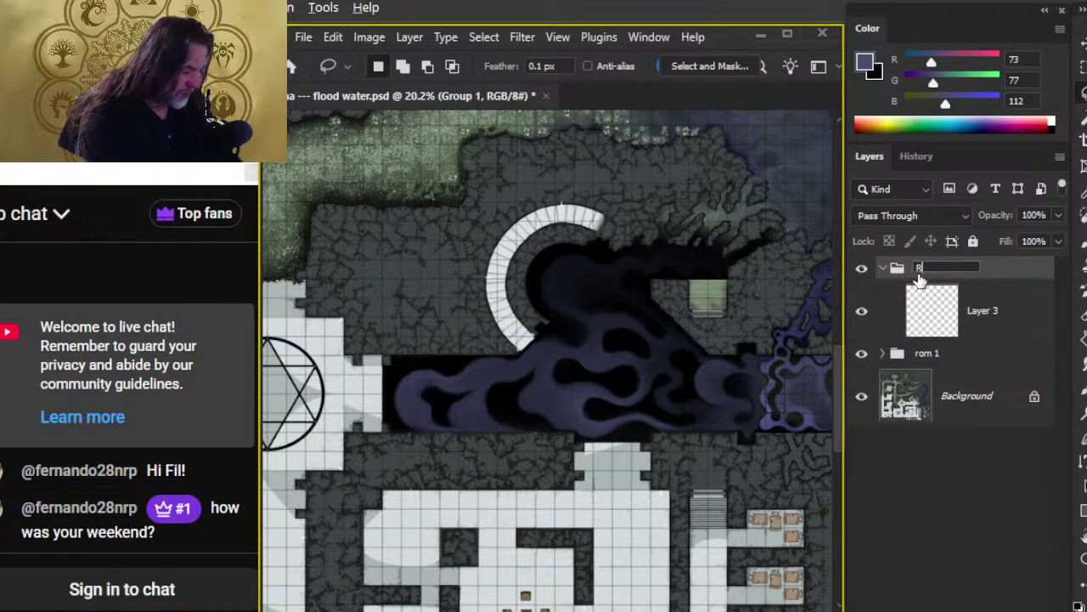
type("Room 2")
key("Return")
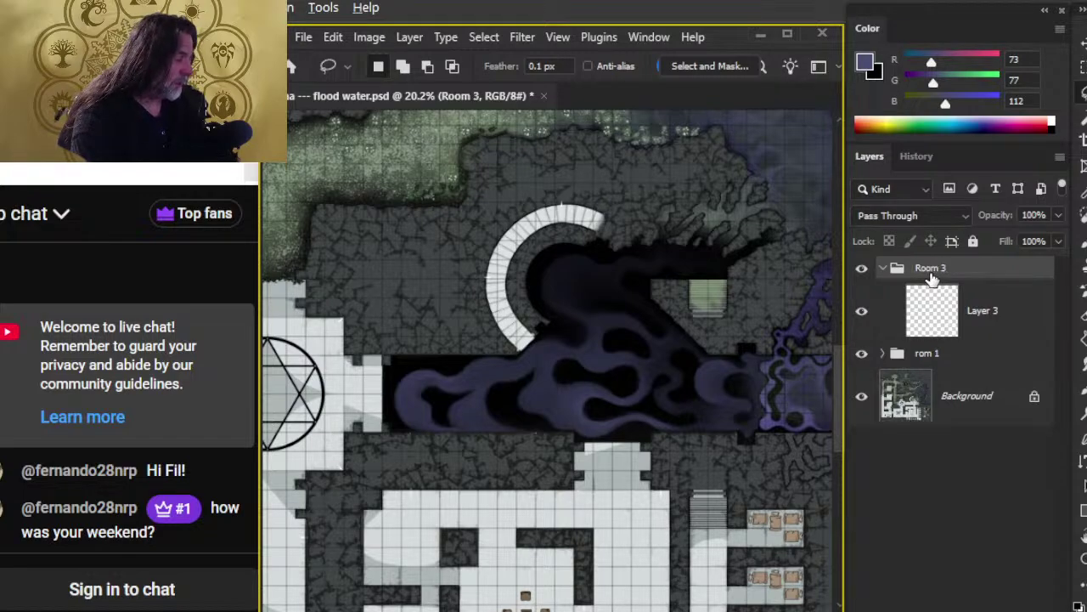
- On Layer 1 in the rom 1 group, paint sampled black at brush size 25 across the upper strip of the doorway south of the corridor
left_click_drag(463, 481, 648, 356)
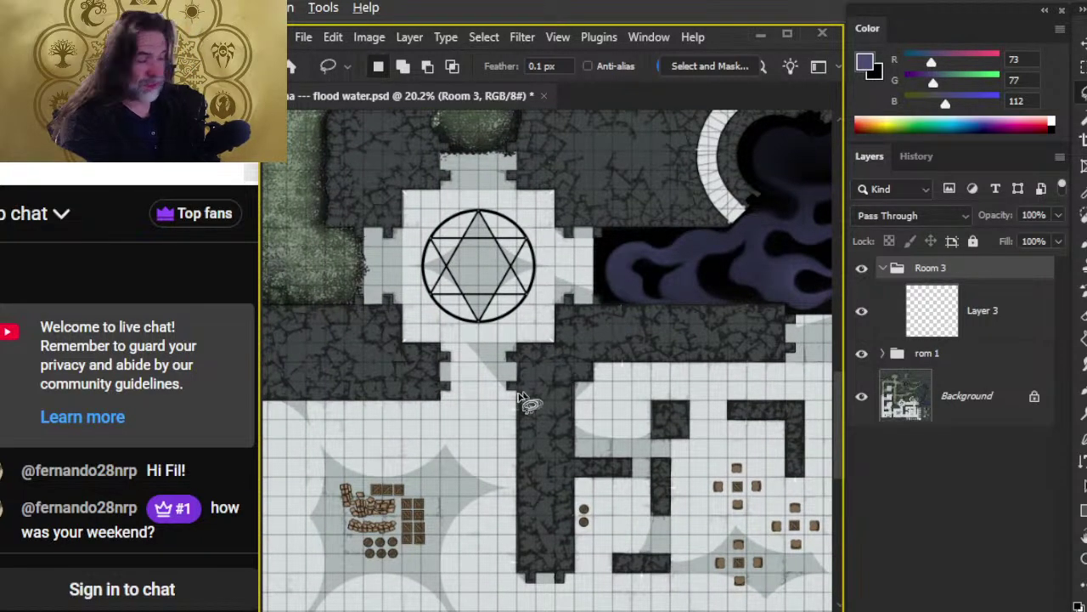
left_click_drag(558, 410, 436, 461)
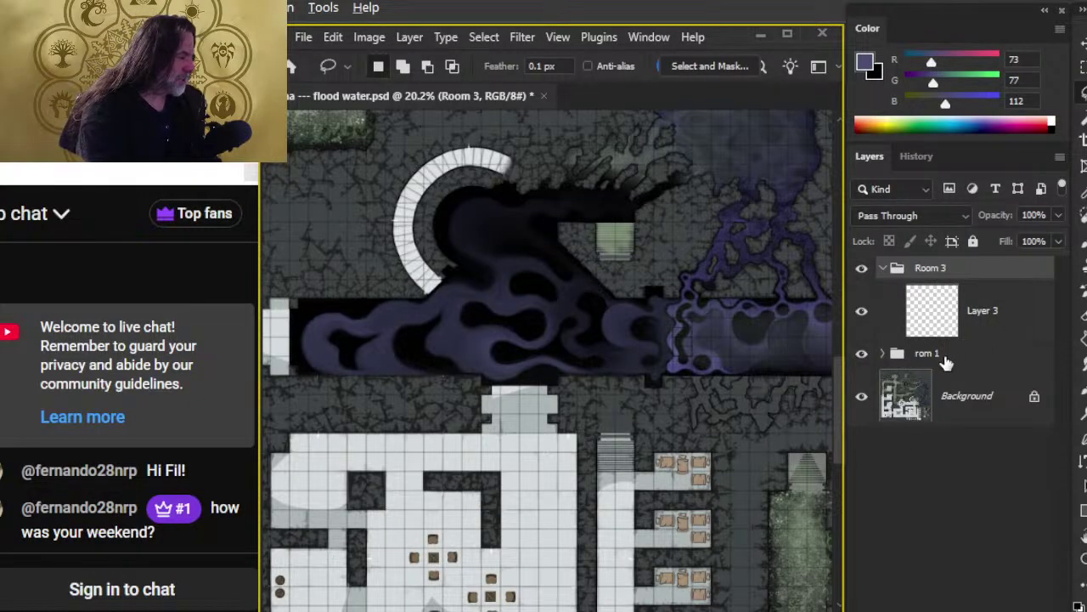
left_click(889, 356)
left_click(882, 353)
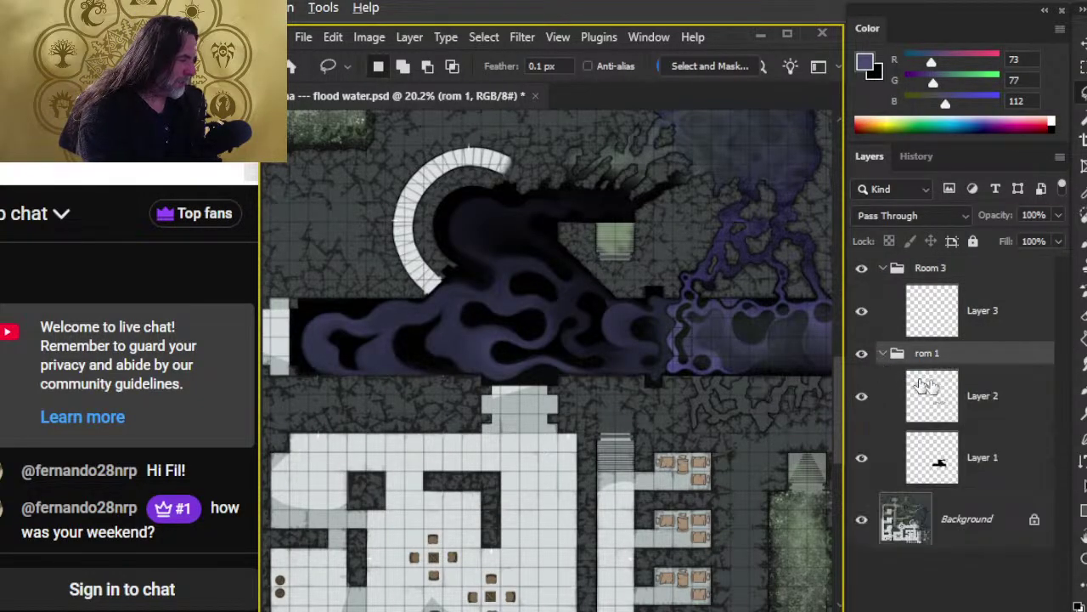
left_click(996, 448)
key("z")
left_click(546, 323)
key("b")
left_click(571, 318, "alt")
left_click_drag(660, 518, 667, 306)
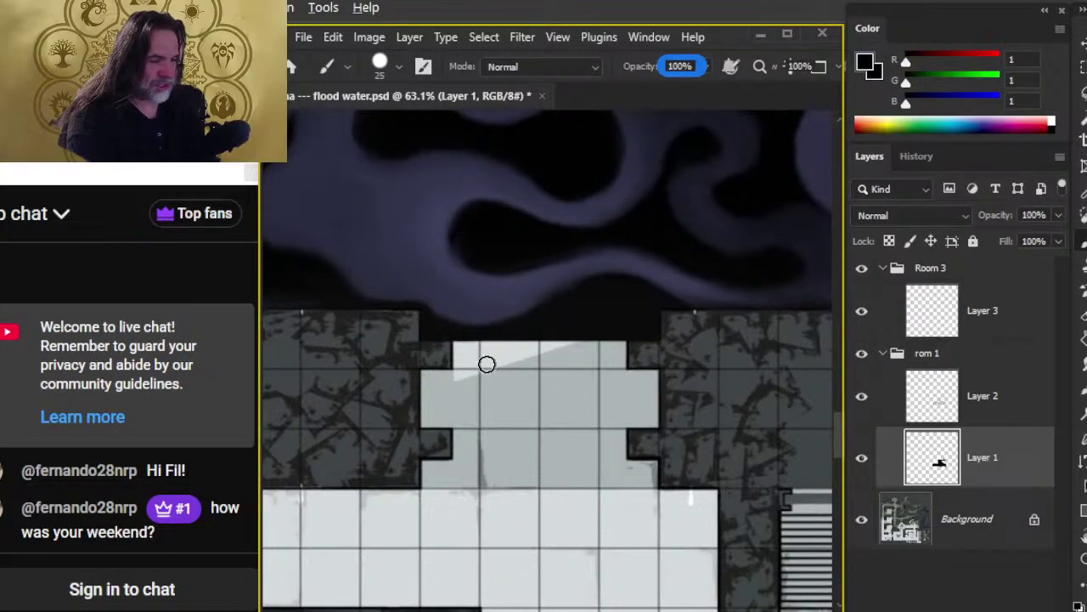
mouse_move(448, 362)
left_mouse_down("shift")
mouse_move(641, 378)
mouse_move(631, 347)
mouse_move(475, 358)
mouse_move(604, 345)
mouse_move(472, 345)
mouse_move(651, 349)
mouse_move(433, 368)
mouse_move(474, 372)
mouse_move(508, 436)
mouse_move(545, 394)
left_mouse_up("shift")
- Erase the black spilling past the doorway's first grid line on Layer 1 so the water ends in a straight edge, at eraser size 30
key("l")
left_click(497, 391)
key("z")
left_click(432, 379)
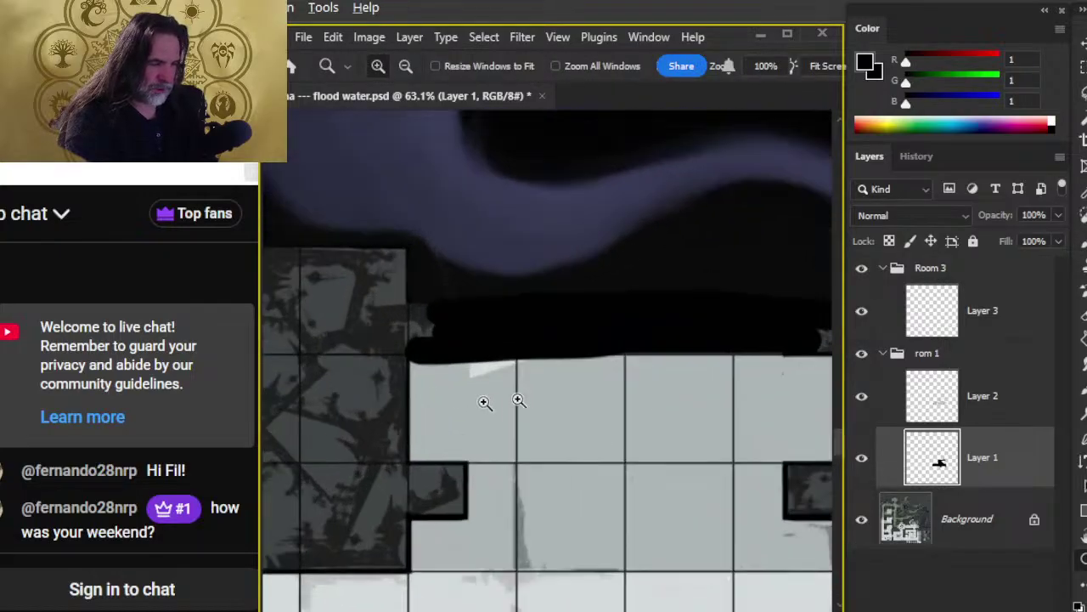
key("e")
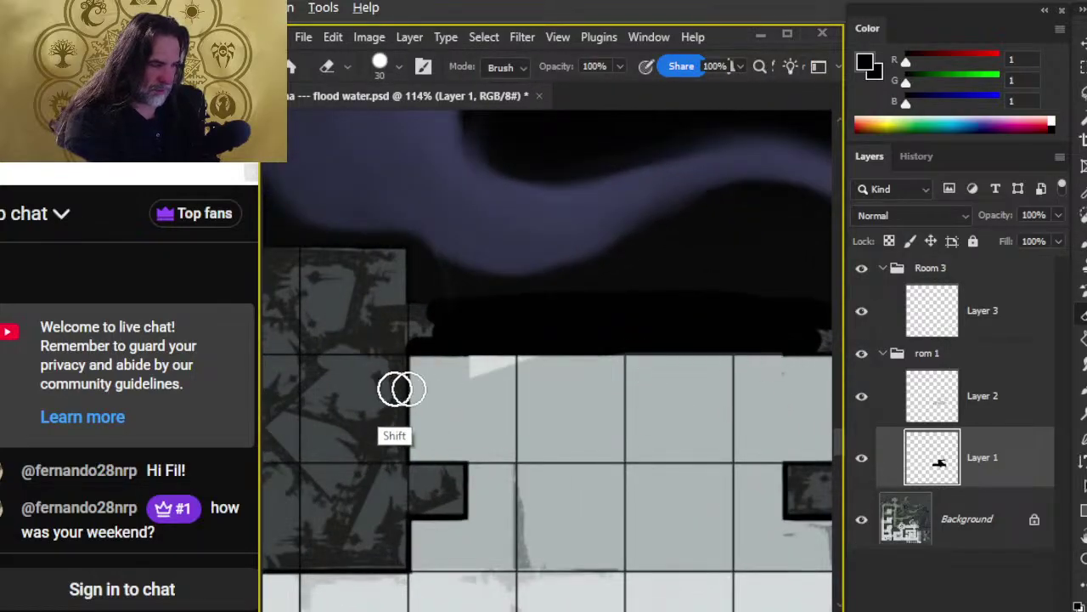
- Erase the black covering the stone pillars on both sides of the doorway, and smudge black over the bright gap by the east pillar
scroll(553, 390, "right", 3)
key("b")
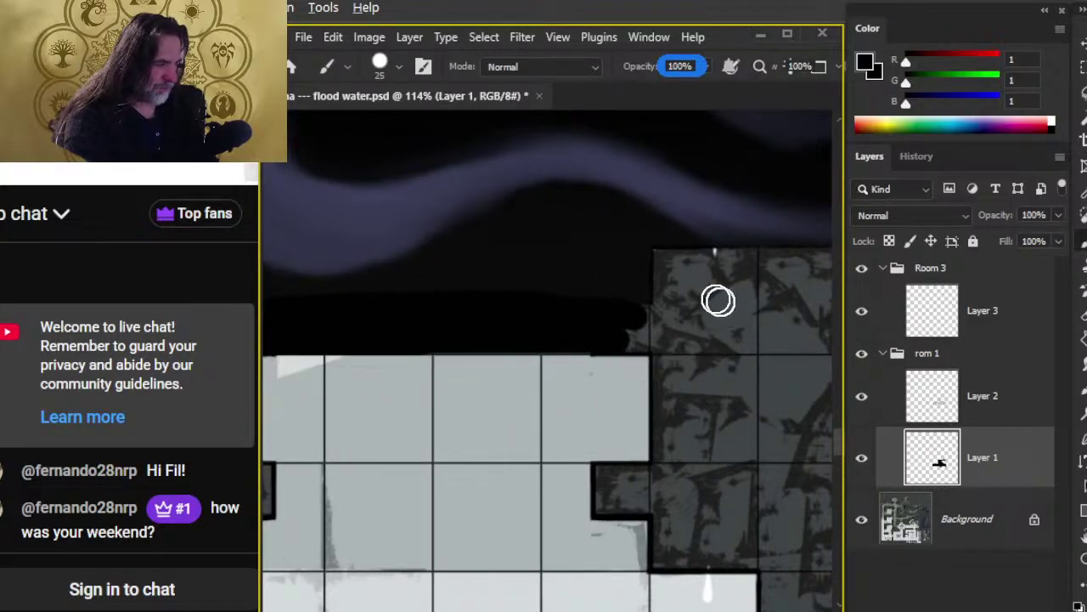
key("e")
key("bracketright")
mouse_move(671, 326)
left_mouse_down()
mouse_move(639, 325)
mouse_move(629, 366)
mouse_move(626, 351)
mouse_move(637, 353)
mouse_move(621, 347)
mouse_move(626, 369)
mouse_move(612, 315)
mouse_move(614, 344)
mouse_move(757, 405)
mouse_move(898, 405)
left_mouse_up()
key("space")
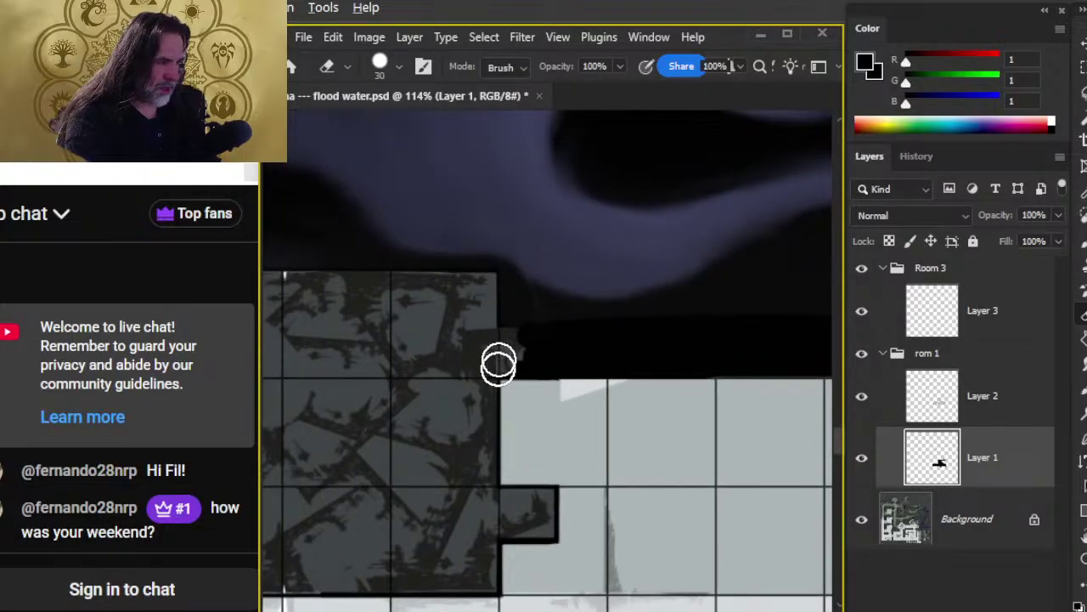
mouse_move(510, 355)
left_mouse_down()
mouse_move(521, 386)
mouse_move(530, 348)
mouse_move(534, 385)
mouse_move(533, 350)
mouse_move(537, 389)
mouse_move(536, 360)
left_mouse_up()
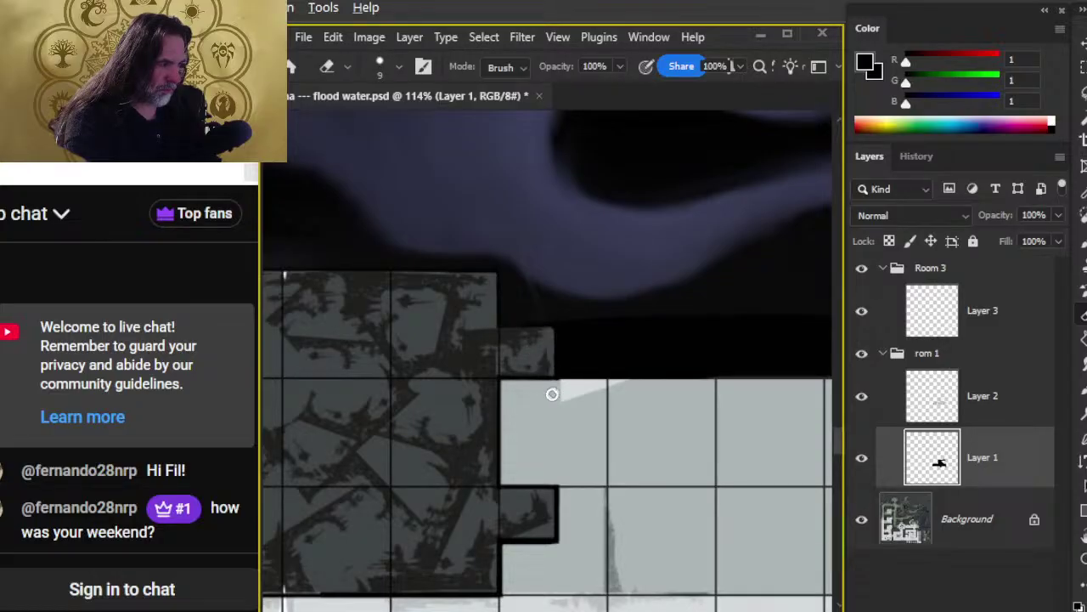
left_click_drag(723, 419, 345, 446)
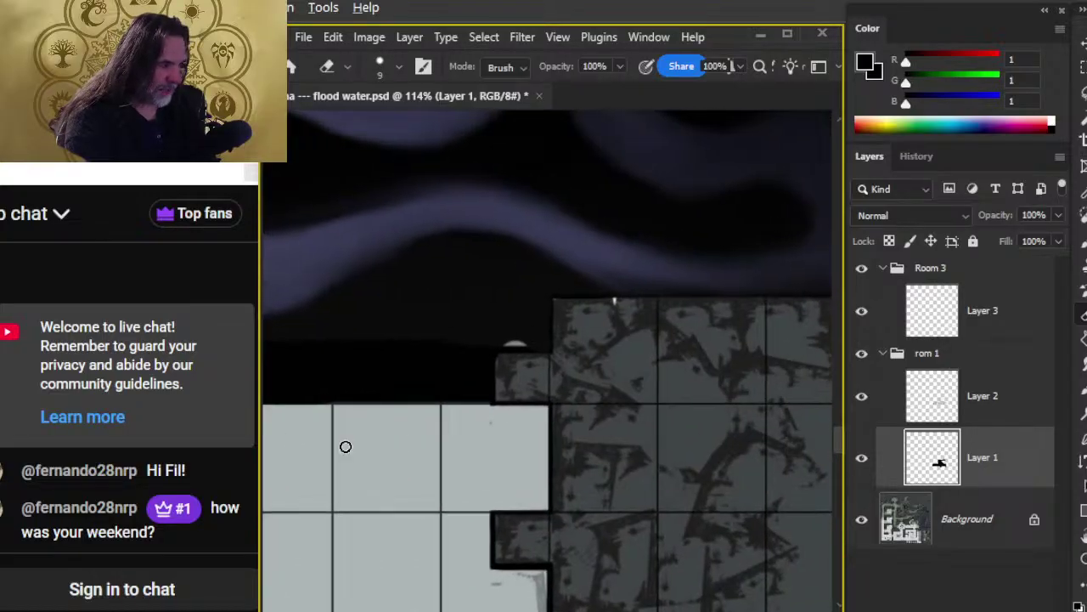
key("r")
mouse_move(493, 316)
left_mouse_down()
mouse_move(531, 332)
mouse_move(530, 322)
mouse_move(503, 334)
mouse_move(526, 331)
mouse_move(562, 298)
mouse_move(527, 333)
mouse_move(477, 323)
mouse_move(533, 332)
mouse_move(507, 317)
mouse_move(470, 353)
mouse_move(478, 301)
mouse_move(474, 361)
left_mouse_up()
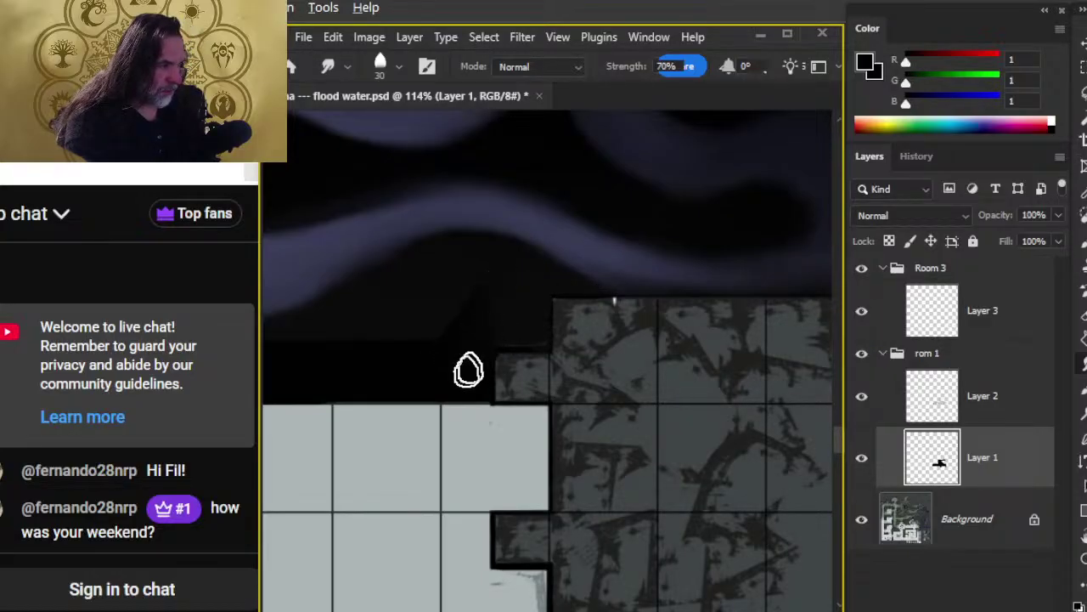
- On Layer 2, paint the sampled near-black (10, 9, 9) over the dark water at the doorway with the brush at size 10
key("b")
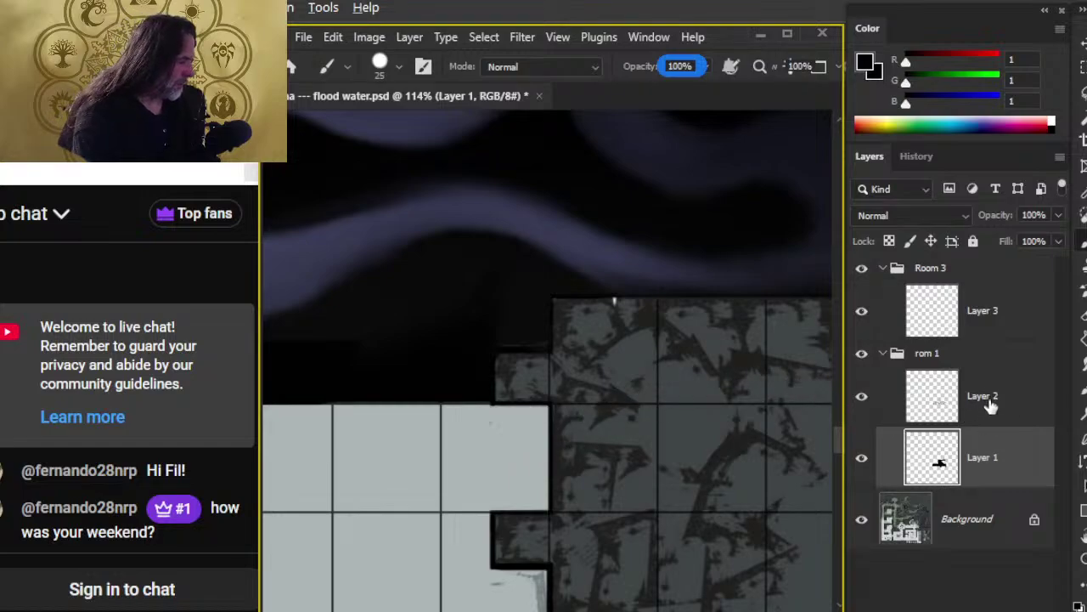
left_click(994, 401)
left_click(425, 281, "alt")
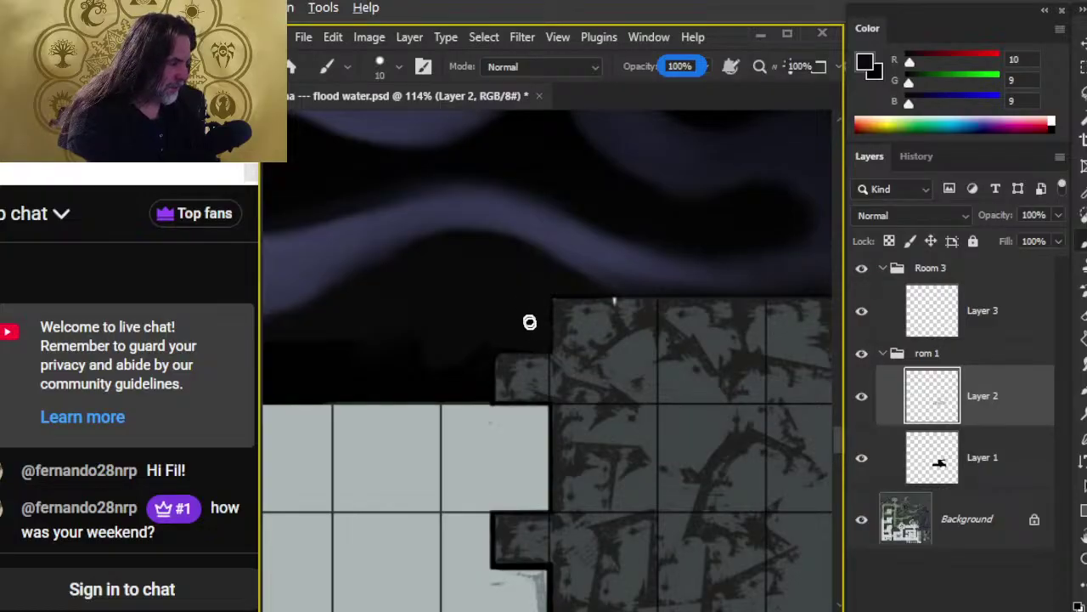
left_click_drag(455, 374, 629, 394)
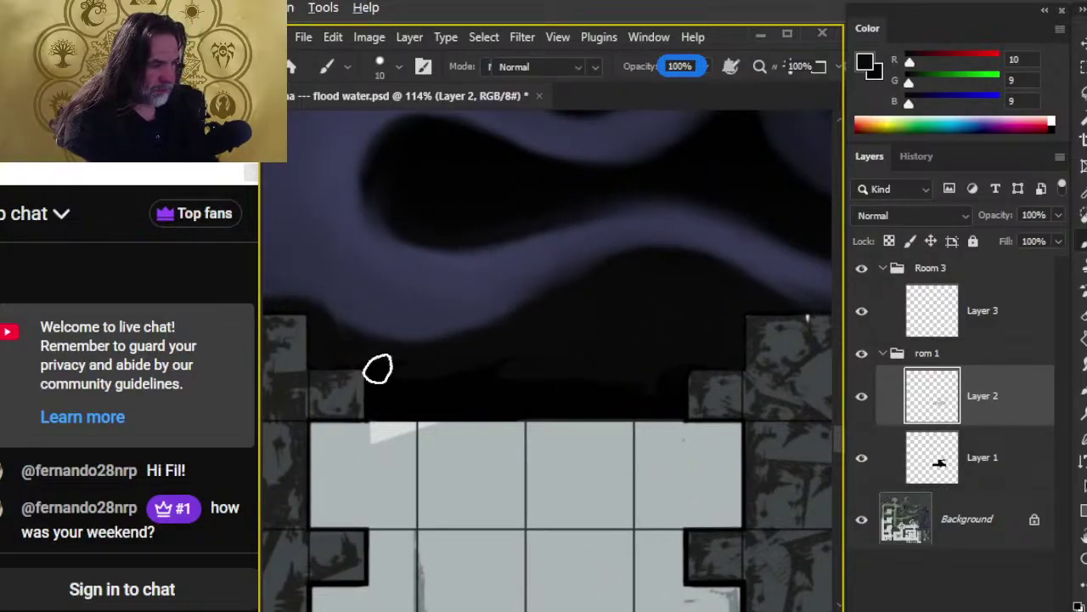
- Refine the purple water's edges near the west pillar and around the black teardrop with the Smudge tool at sizes 15 and 25
key("r")
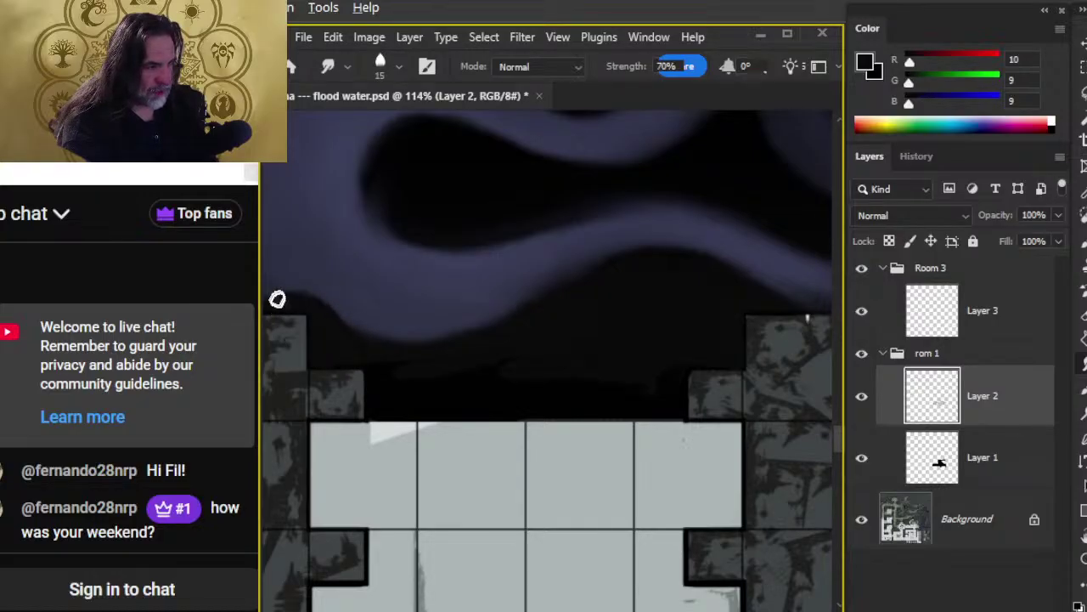
left_click_drag(332, 347, 529, 365)
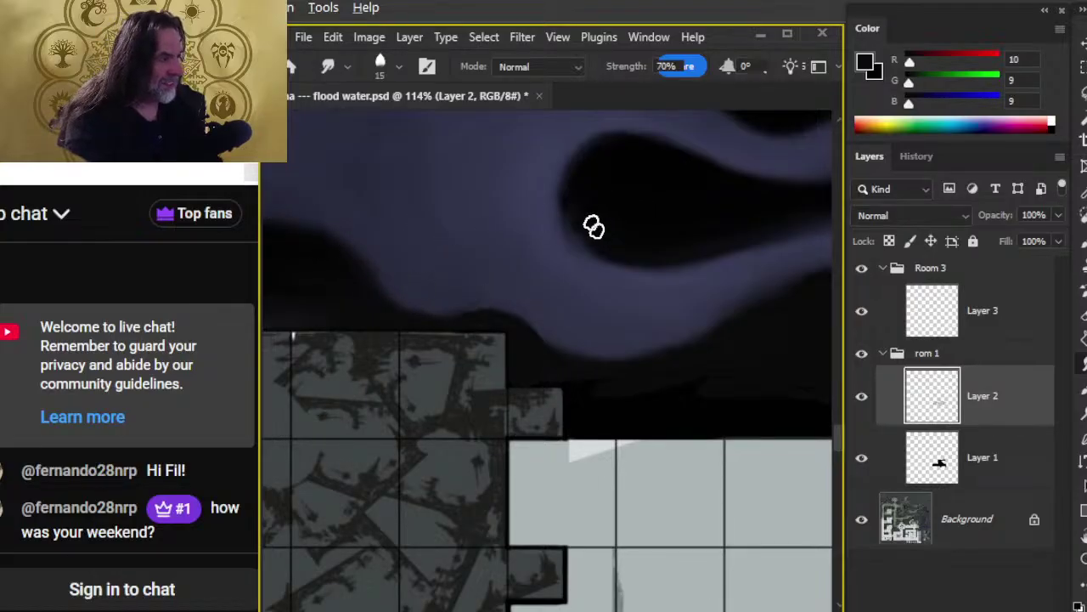
key("]")
key("]")
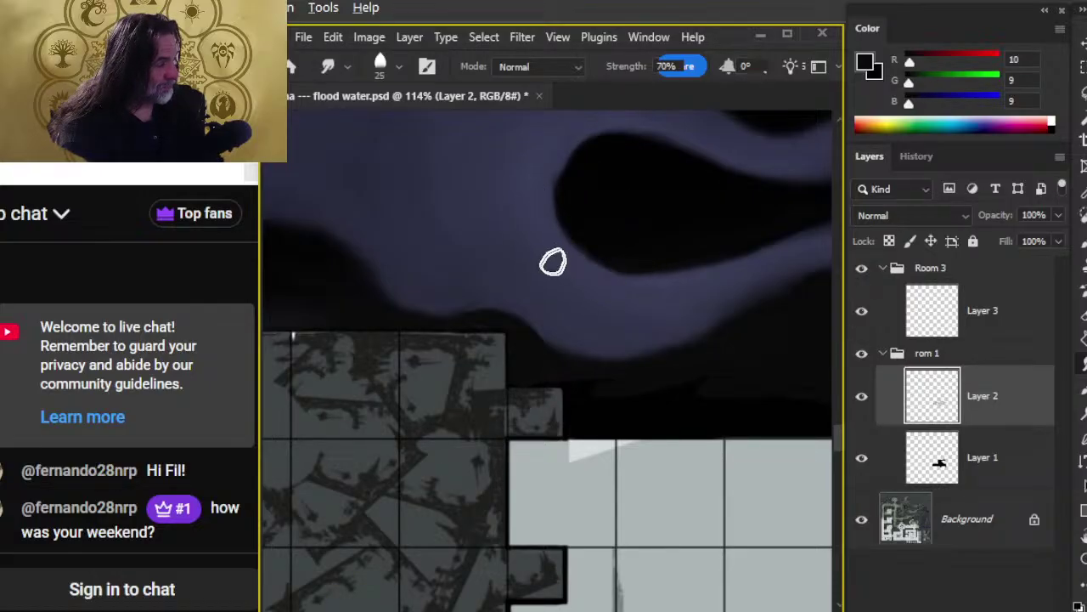
left_click_drag(733, 311, 561, 376)
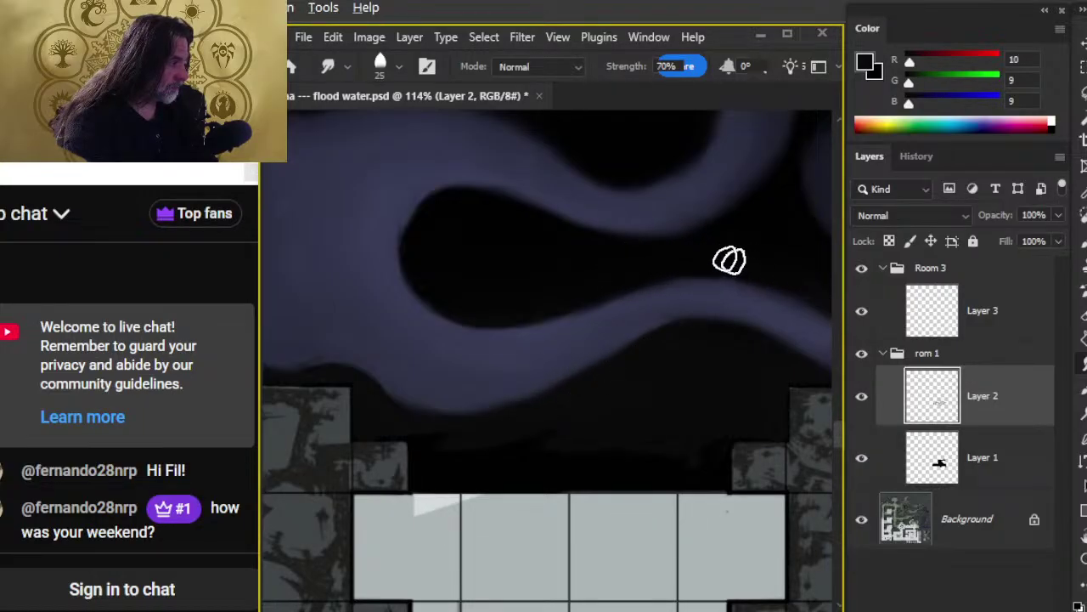
- Even out the dark water above the doorway with sampled near-black (10, 10, 10) at brush size 15, blending it with the Smudge tool
key("bracketright")
key("bracketright")
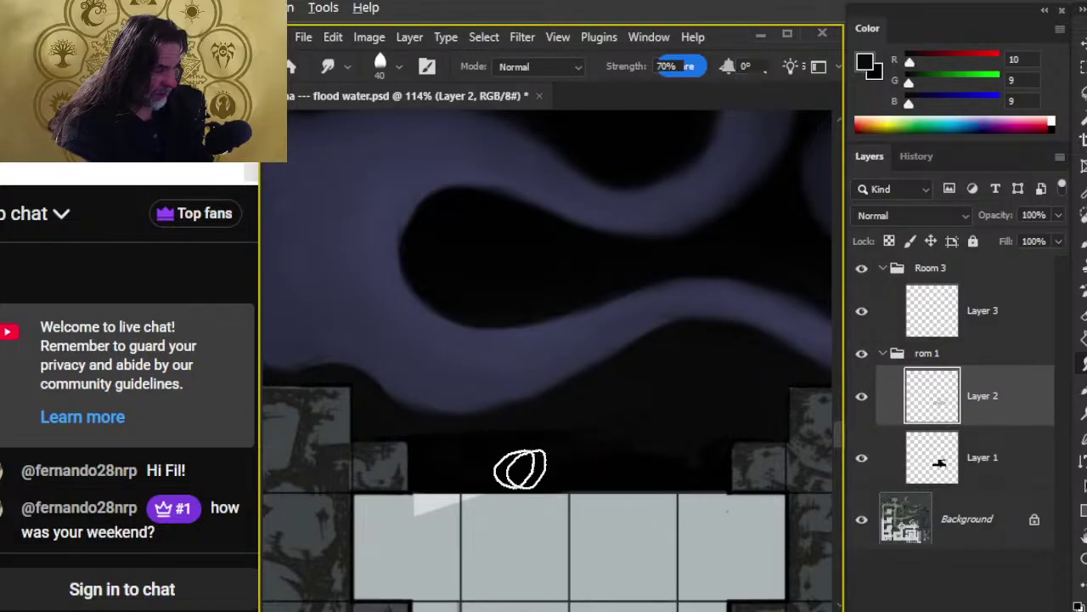
key("b")
left_click(598, 400, "alt")
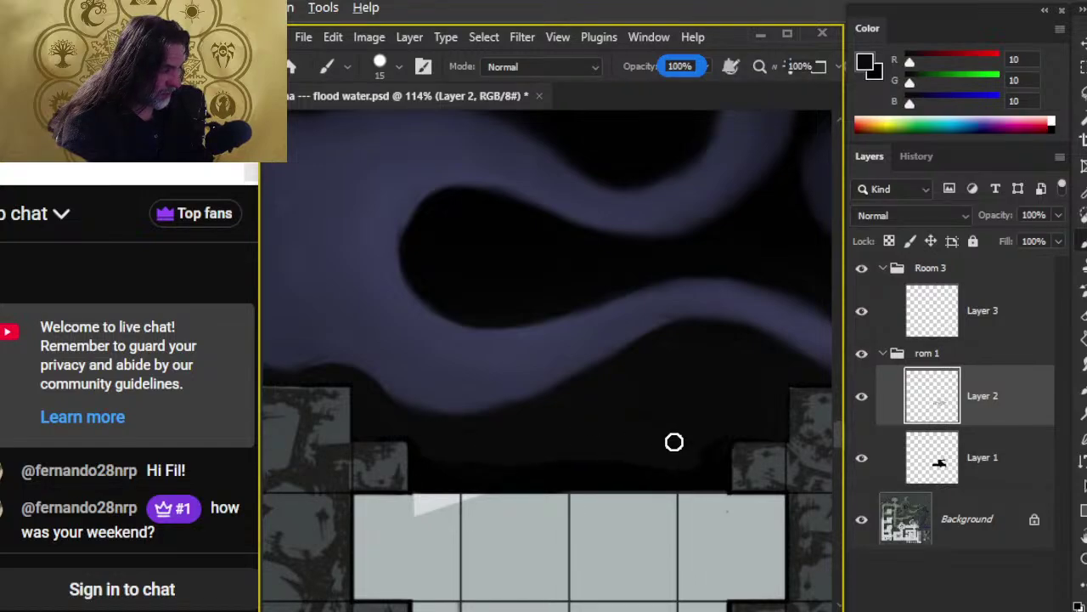
key("r")
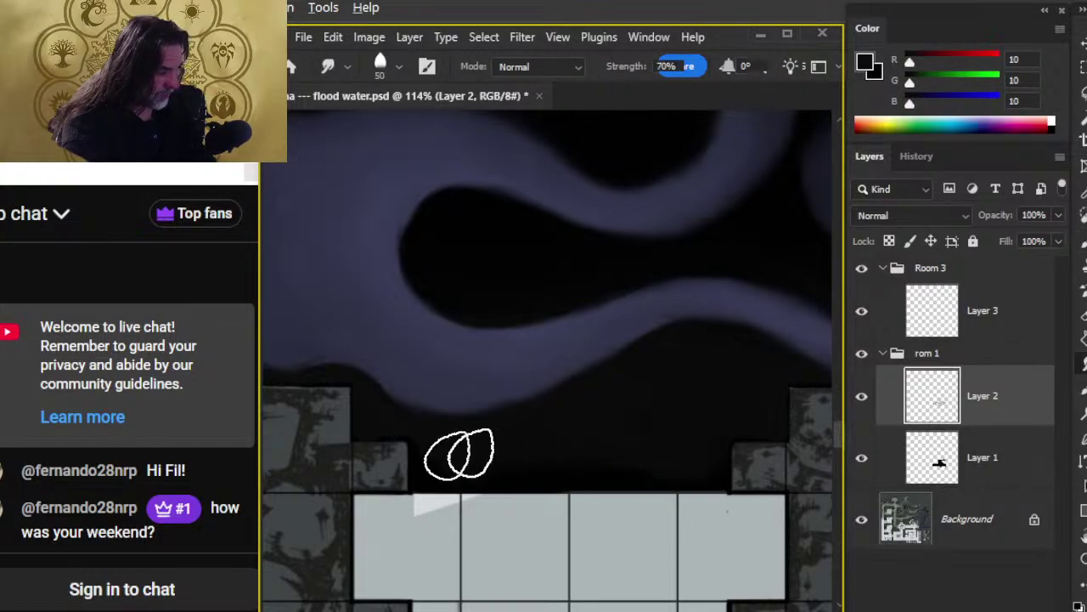
key("bracketleft")
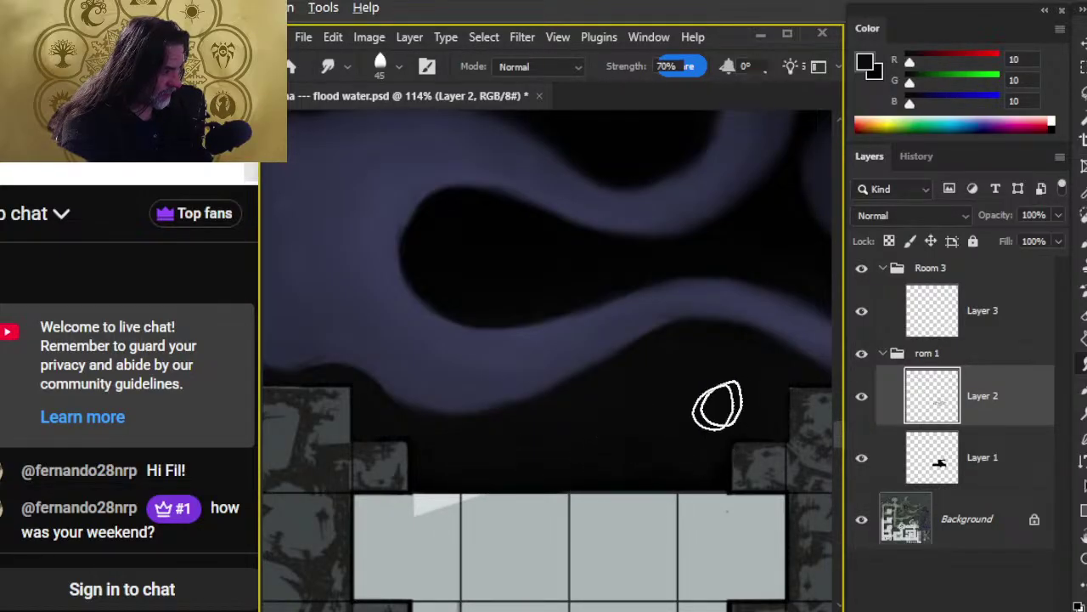
- Smooth the lower purple band running past the doorway's east pillar with the Smudge tool, reducing its size to 25
mouse_move(626, 436)
left_mouse_down()
mouse_move(546, 420)
mouse_move(546, 376)
left_mouse_up()
key("bracketleft")
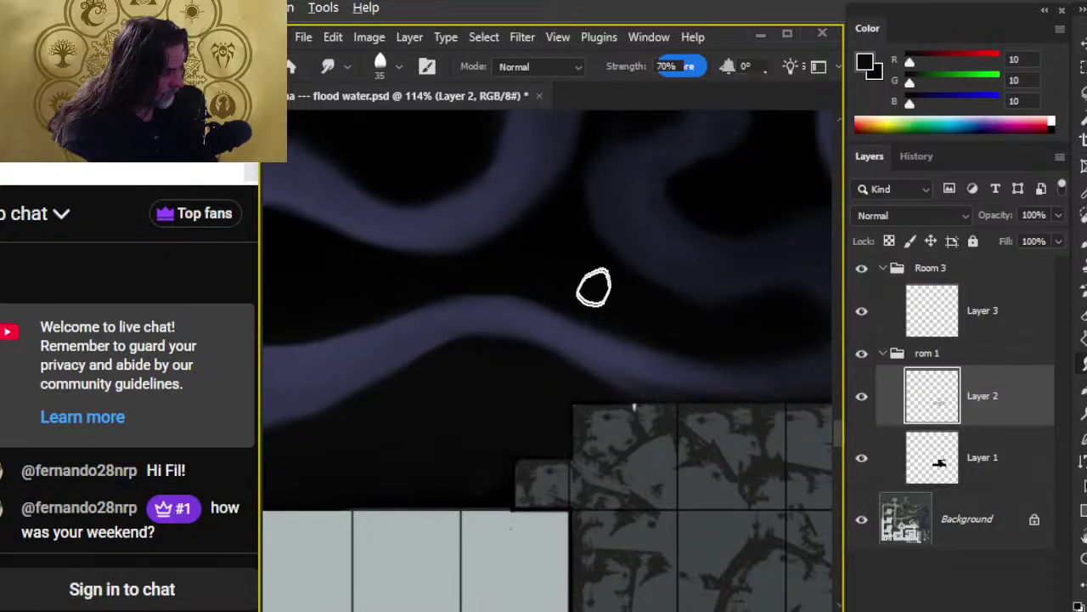
key("bracketleft")
mouse_move(614, 354)
left_mouse_down()
mouse_move(703, 376)
mouse_move(651, 372)
mouse_move(705, 360)
mouse_move(607, 353)
mouse_move(759, 387)
mouse_move(630, 368)
mouse_move(767, 393)
left_mouse_up()
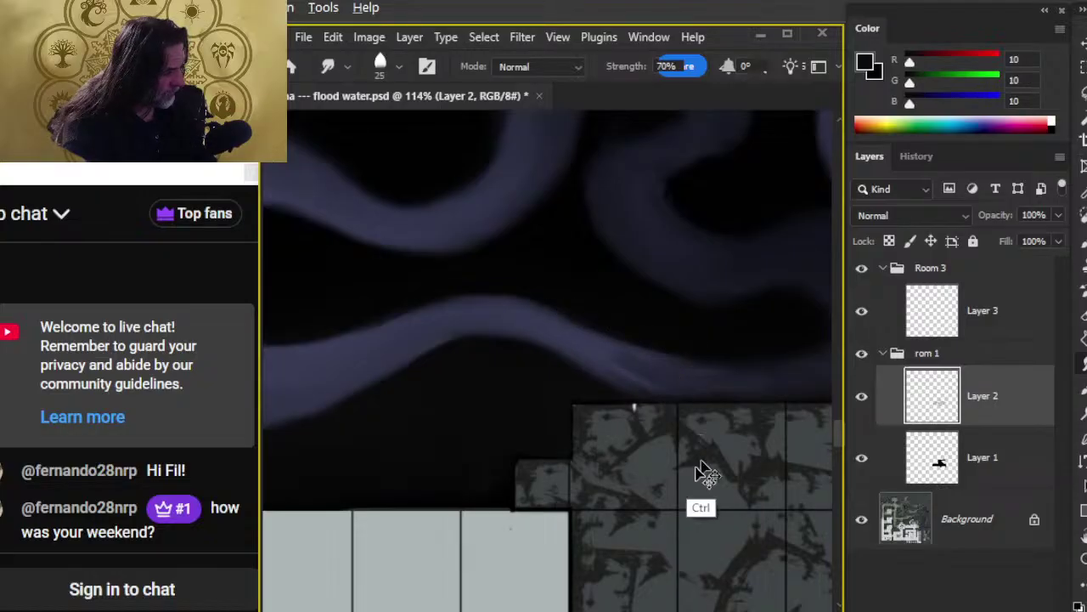
- Soften the purple band beside the doorway's east pillar using the Smudge tool's clouds brush at 40% strength
right_click(660, 389)
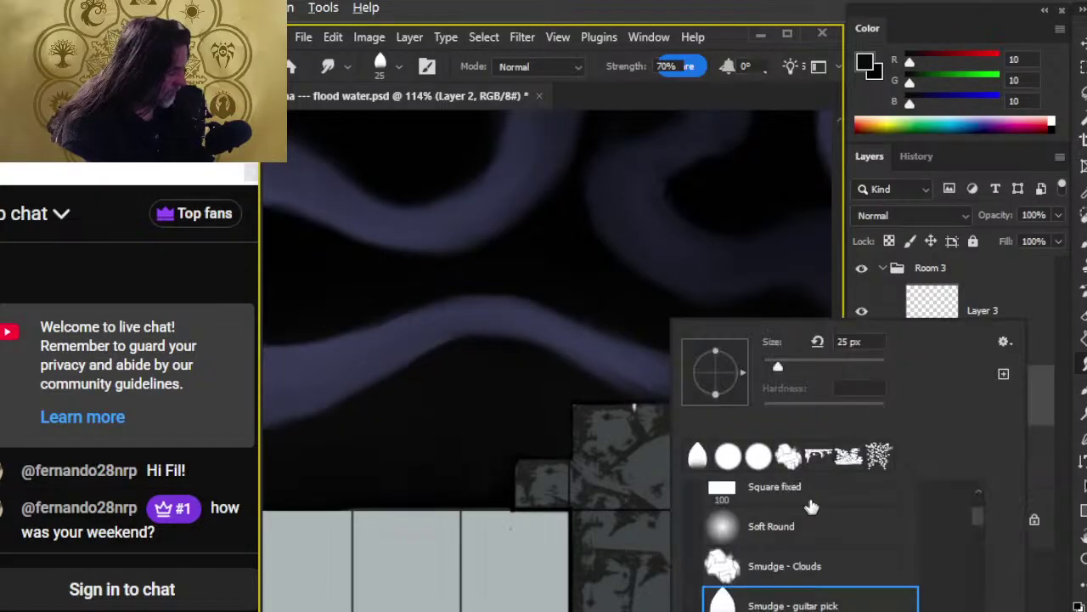
left_click(790, 463)
left_click(481, 546)
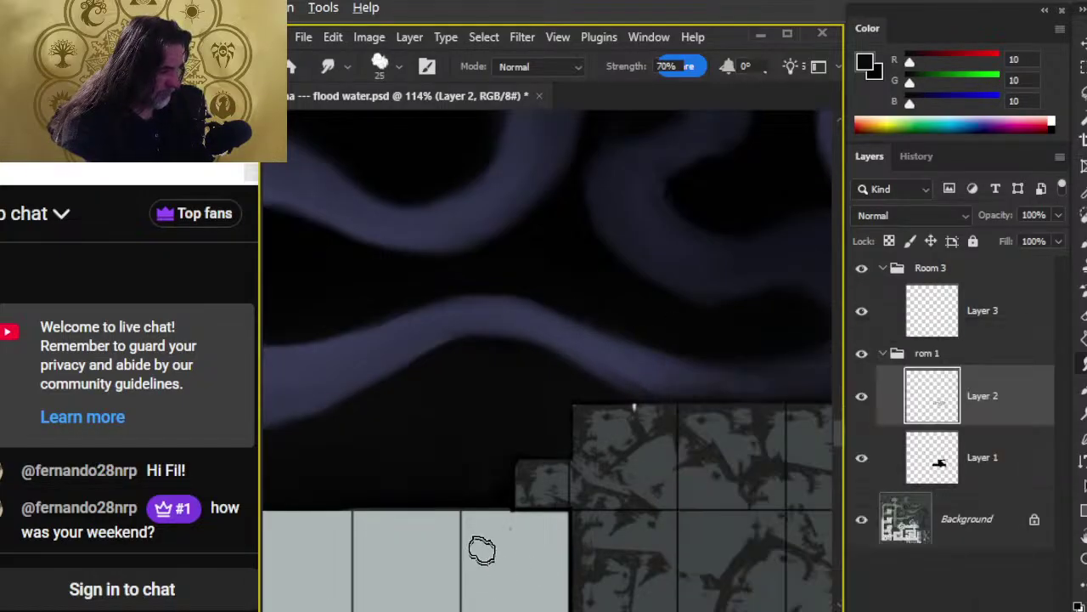
key("4")
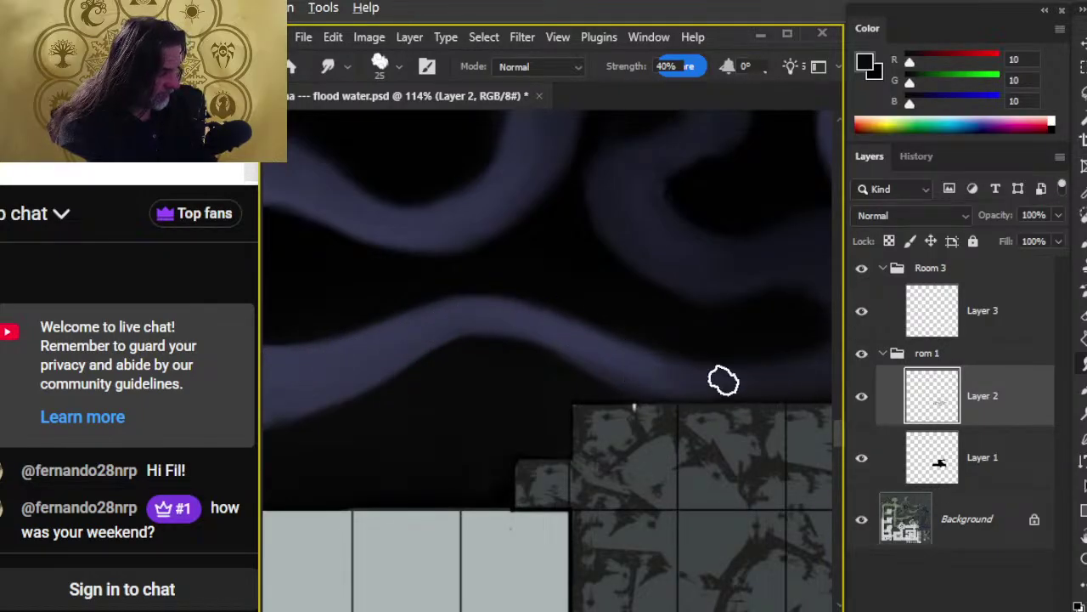
- Blend the edges of the curling purple stream around its black hollows with the Smudge tool at size 20 and 30% strength
left_click_drag(588, 418, 548, 474)
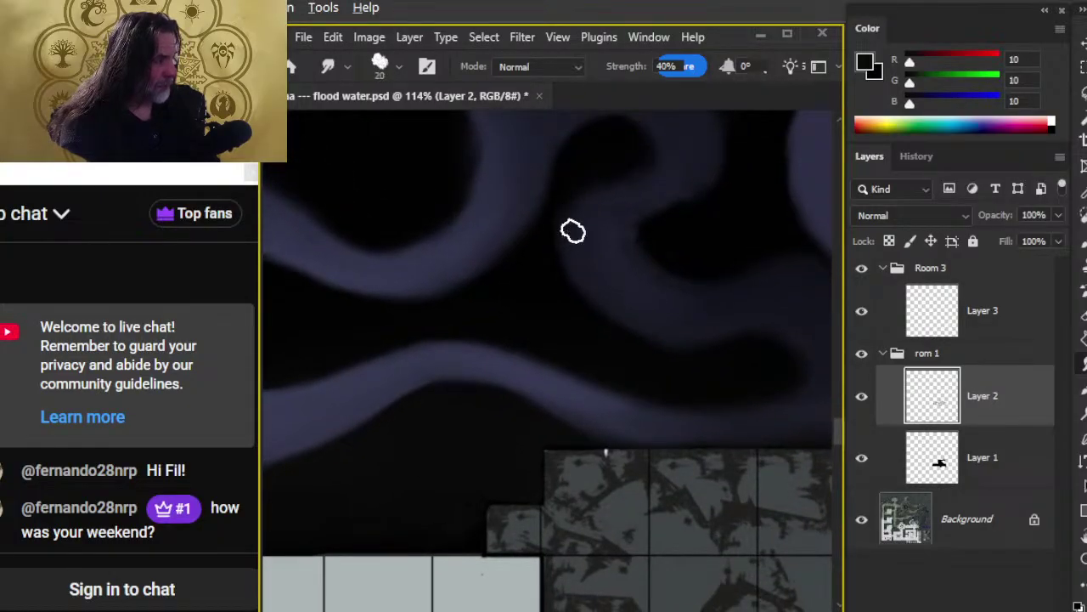
key("bracketright")
key("7")
key("8")
mouse_move(559, 259)
left_mouse_down()
mouse_move(575, 294)
mouse_move(613, 183)
mouse_move(590, 200)
mouse_move(611, 255)
mouse_move(611, 191)
mouse_move(597, 288)
mouse_move(620, 235)
mouse_move(581, 231)
mouse_move(634, 299)
mouse_move(604, 270)
mouse_move(639, 186)
mouse_move(662, 192)
mouse_move(641, 218)
mouse_move(640, 196)
mouse_move(600, 202)
mouse_move(669, 176)
mouse_move(604, 193)
mouse_move(642, 185)
mouse_move(627, 238)
mouse_move(583, 255)
mouse_move(623, 241)
mouse_move(618, 194)
mouse_move(604, 248)
mouse_move(688, 224)
mouse_move(652, 235)
mouse_move(670, 217)
mouse_move(667, 259)
left_mouse_up()
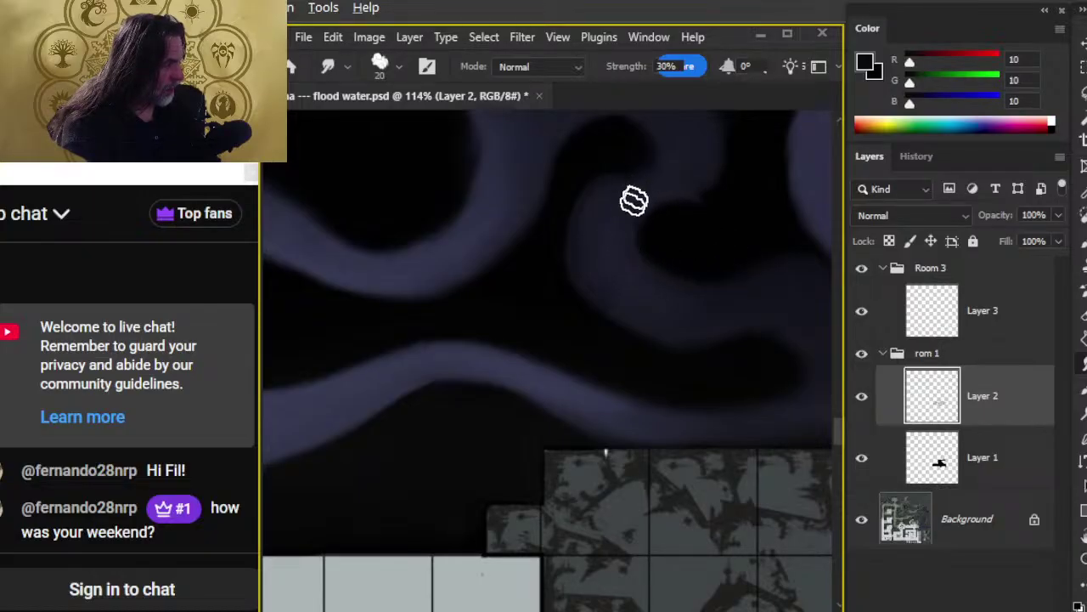
mouse_move(641, 157)
left_mouse_down()
mouse_move(596, 150)
mouse_move(624, 127)
mouse_move(588, 167)
mouse_move(623, 163)
mouse_move(633, 201)
mouse_move(588, 221)
mouse_move(613, 260)
mouse_move(597, 204)
mouse_move(628, 265)
mouse_move(579, 237)
mouse_move(648, 295)
mouse_move(619, 325)
left_mouse_up()
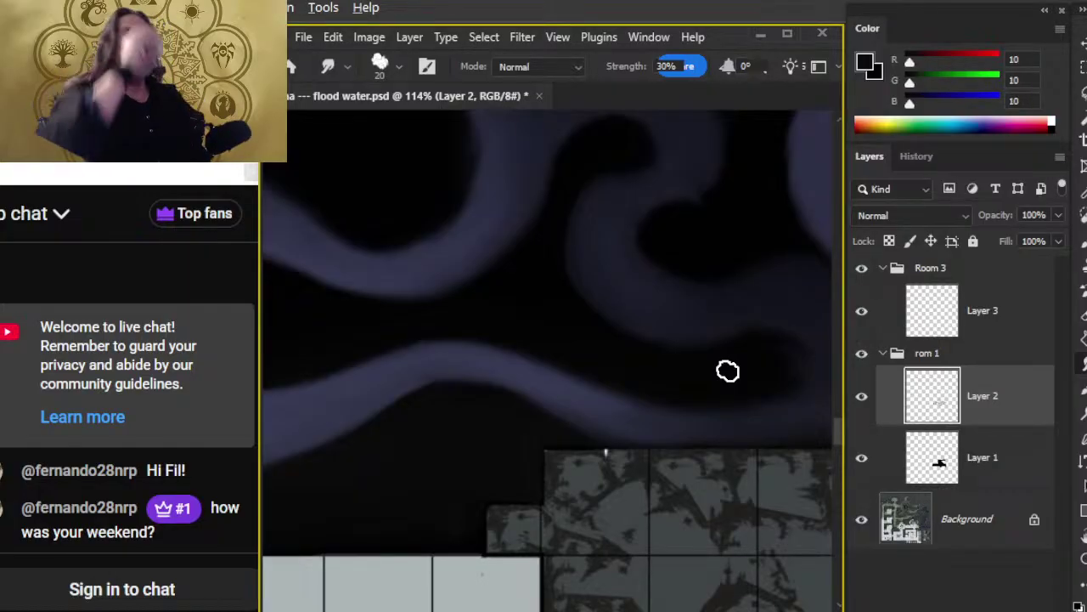
- Smudge the tip of the black lobe beneath the purple curl so it fades into the surrounding purple water
left_click_drag(700, 374, 544, 318)
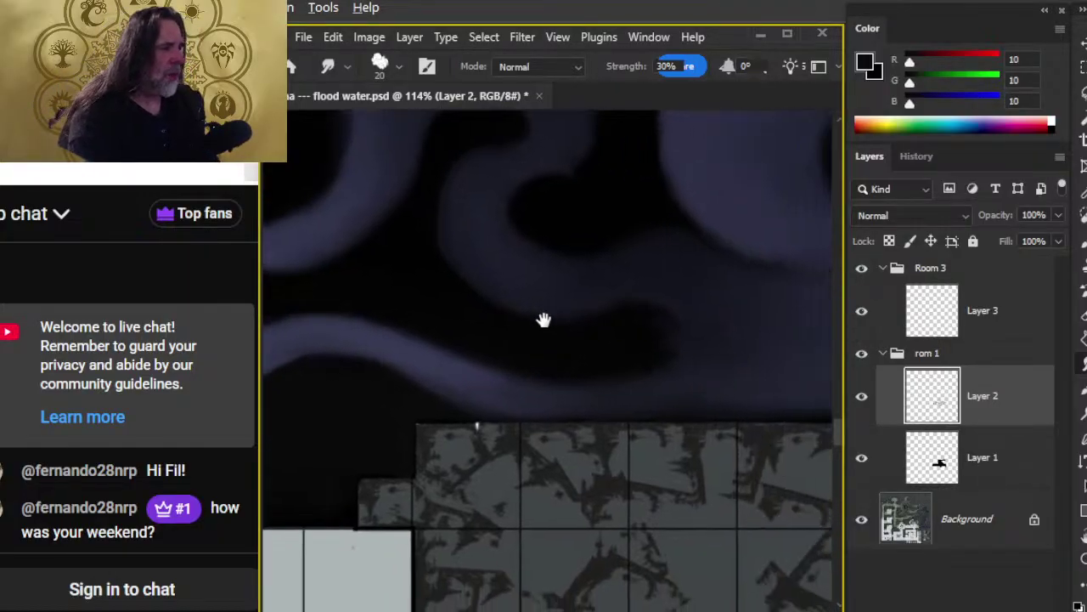
left_click_drag(587, 237, 542, 287)
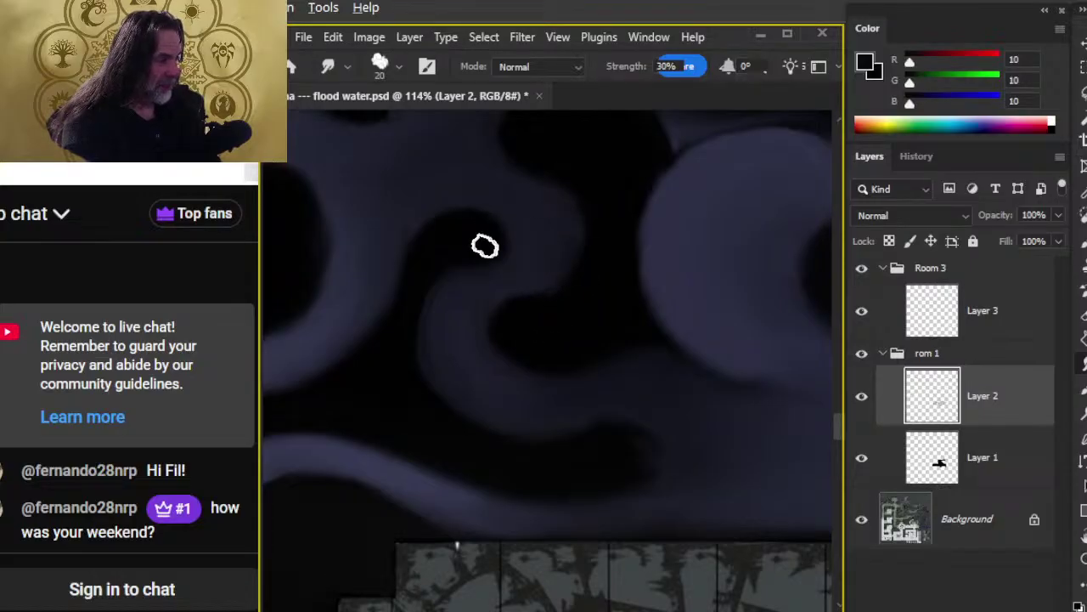
mouse_move(453, 254)
left_mouse_down()
mouse_move(485, 220)
mouse_move(432, 246)
mouse_move(448, 257)
mouse_move(496, 239)
mouse_move(495, 292)
mouse_move(445, 324)
left_mouse_up()
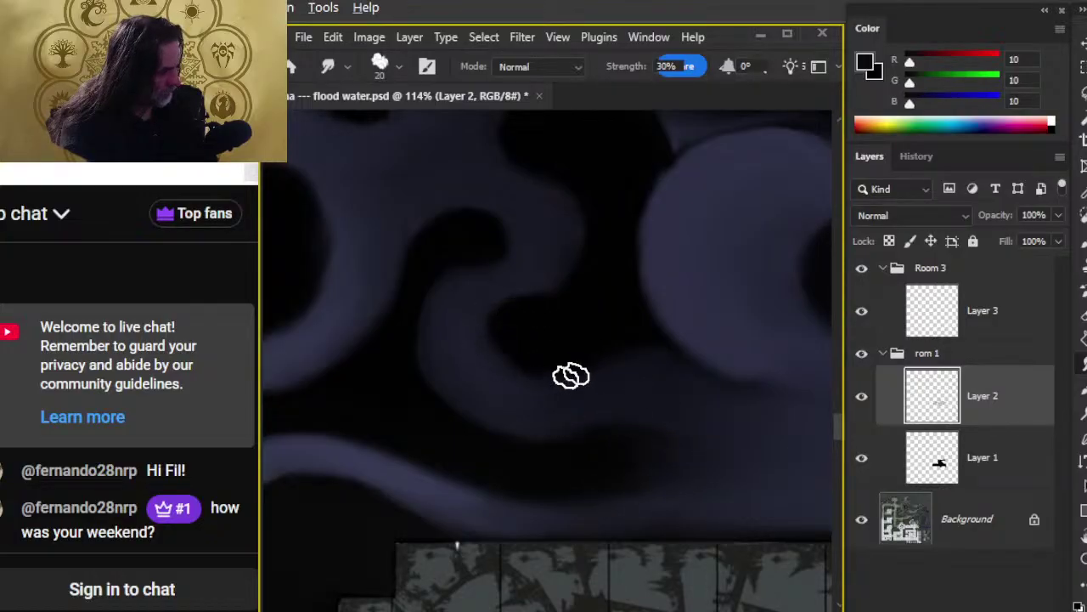
- Soften the black oval inside the large purple crescent and the nearby wavy water edge, reducing the Smudge size to 15
left_click_drag(590, 428, 495, 386)
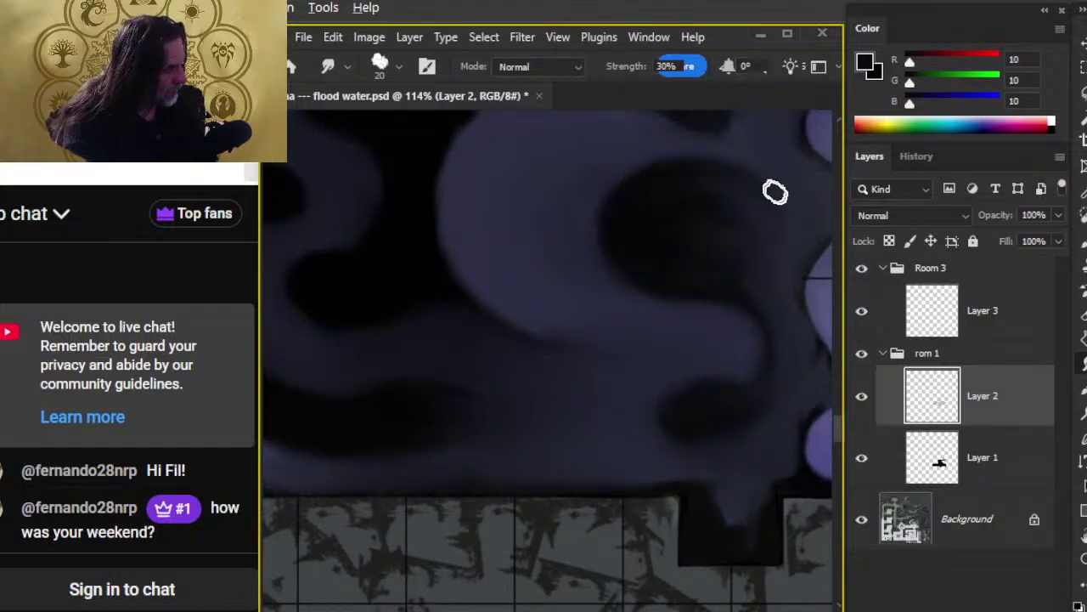
mouse_move(726, 122)
left_mouse_down()
mouse_move(651, 337)
mouse_move(613, 270)
left_mouse_up()
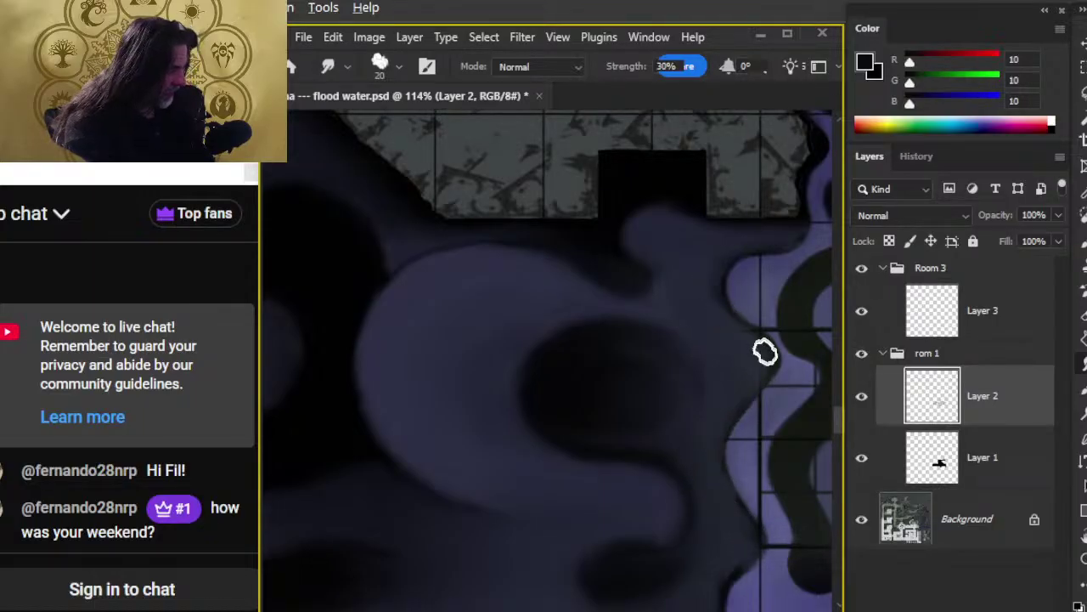
key("bracketleft")
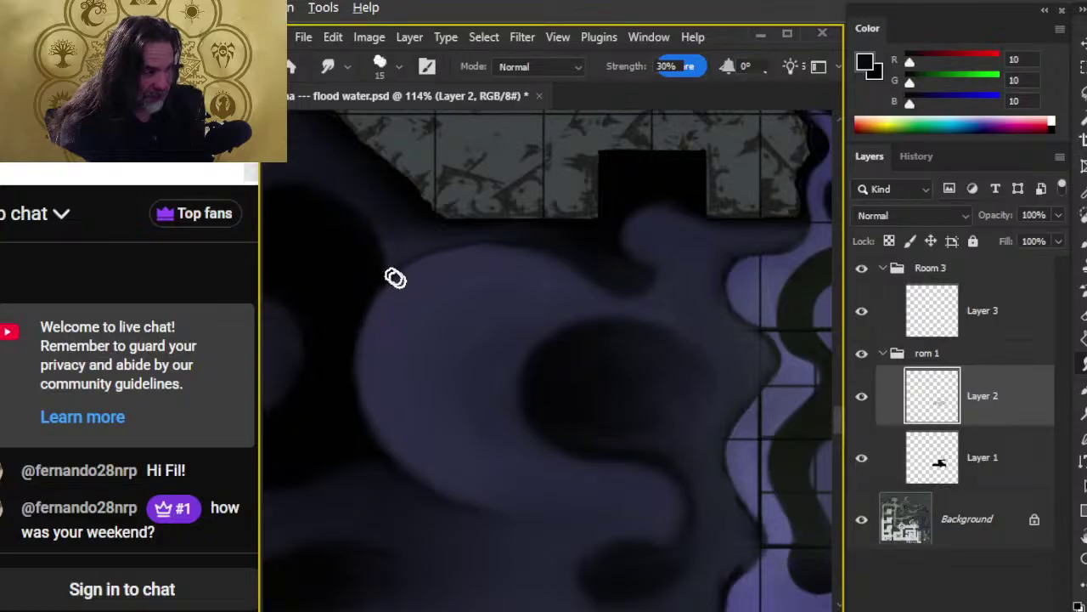
- Smooth the outlines of the black blobs between the purple crescent and the diagonal wall with the Smudge tool at size 15
left_click_drag(334, 315, 546, 420)
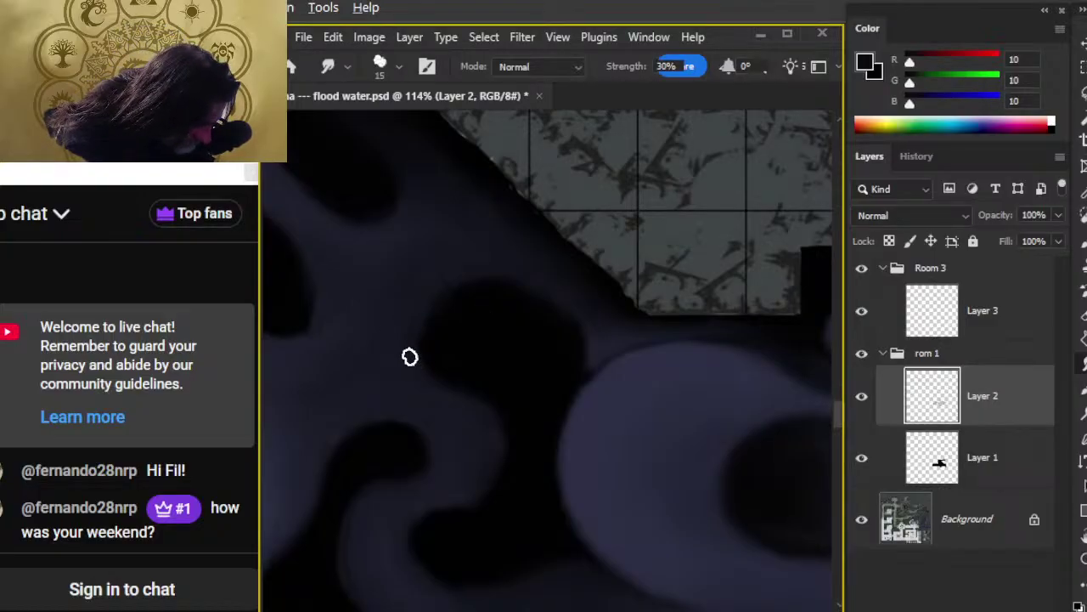
key("z")
left_click_drag(419, 533, 437, 497)
key("r")
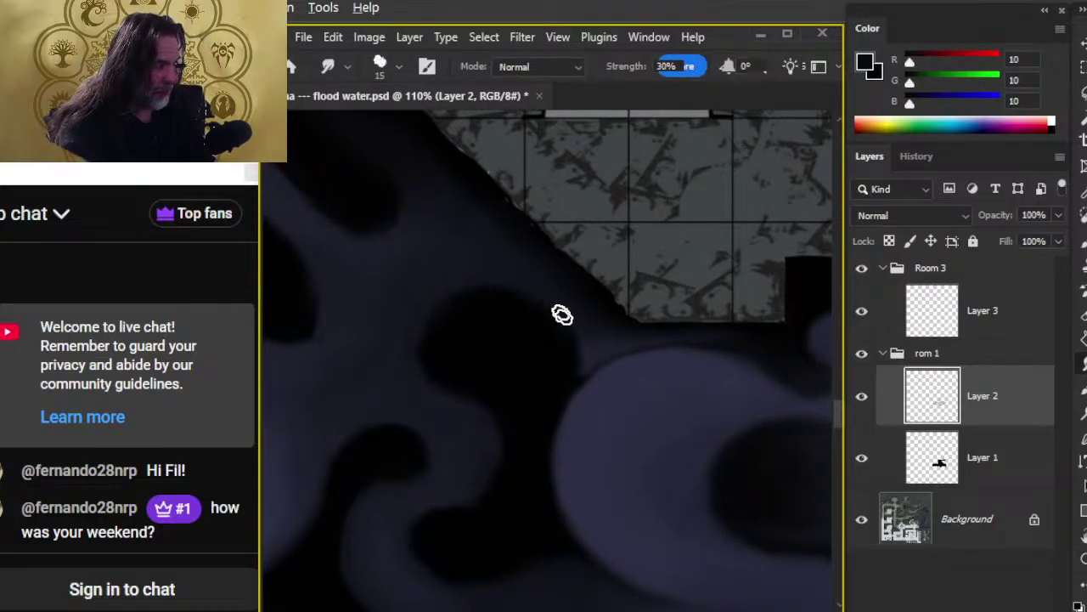
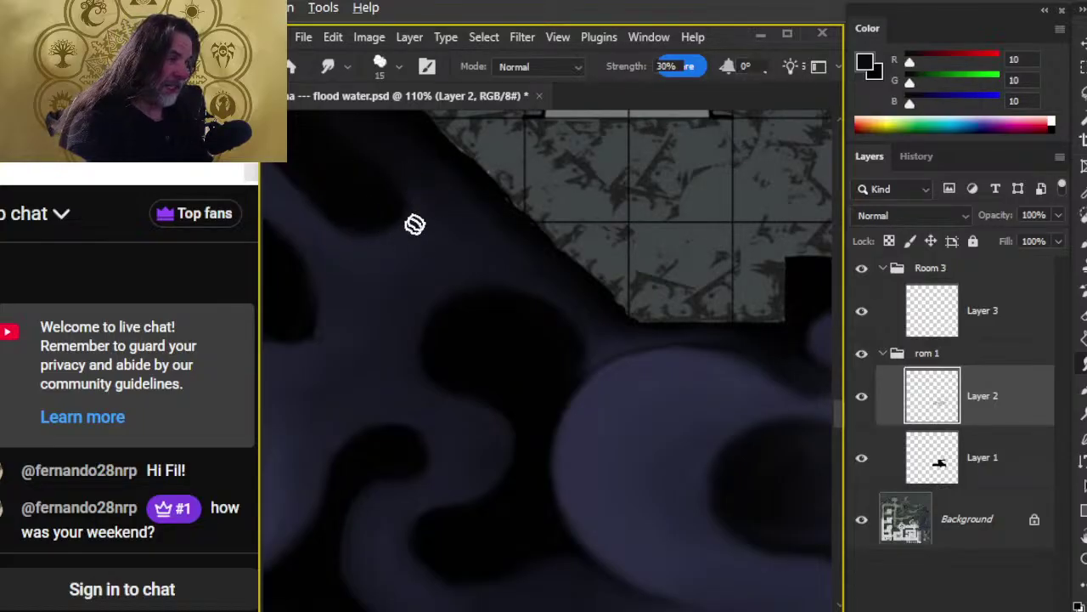
- Refine the rounded black shapes and purple bands southwest of the diagonal wall with the Smudge tool at 30% strength
key("z")
left_click_drag(550, 297, 473, 276)
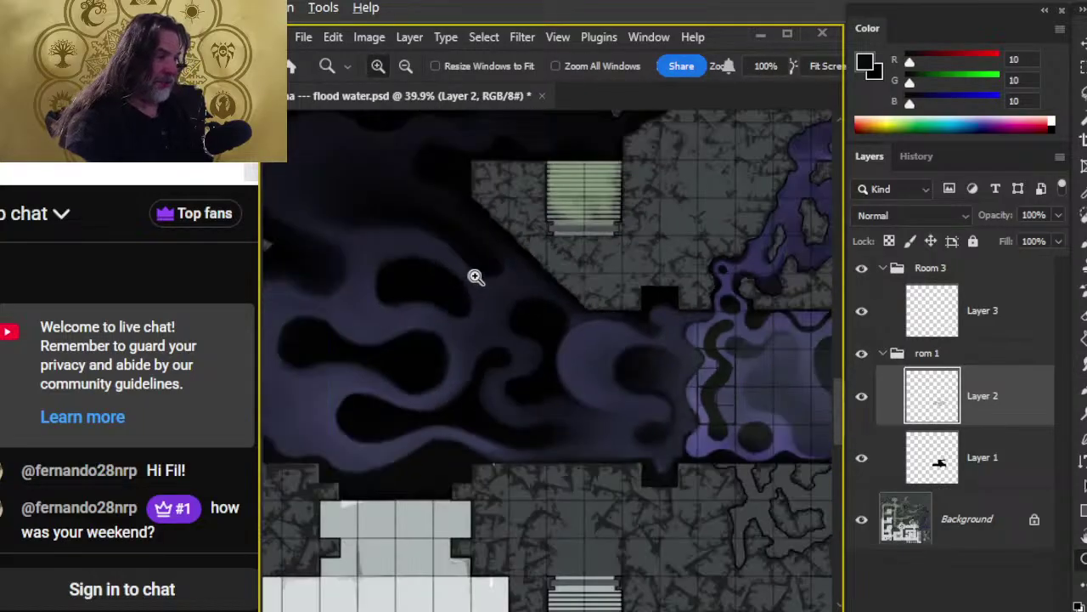
left_click_drag(413, 309, 457, 293)
key("r")
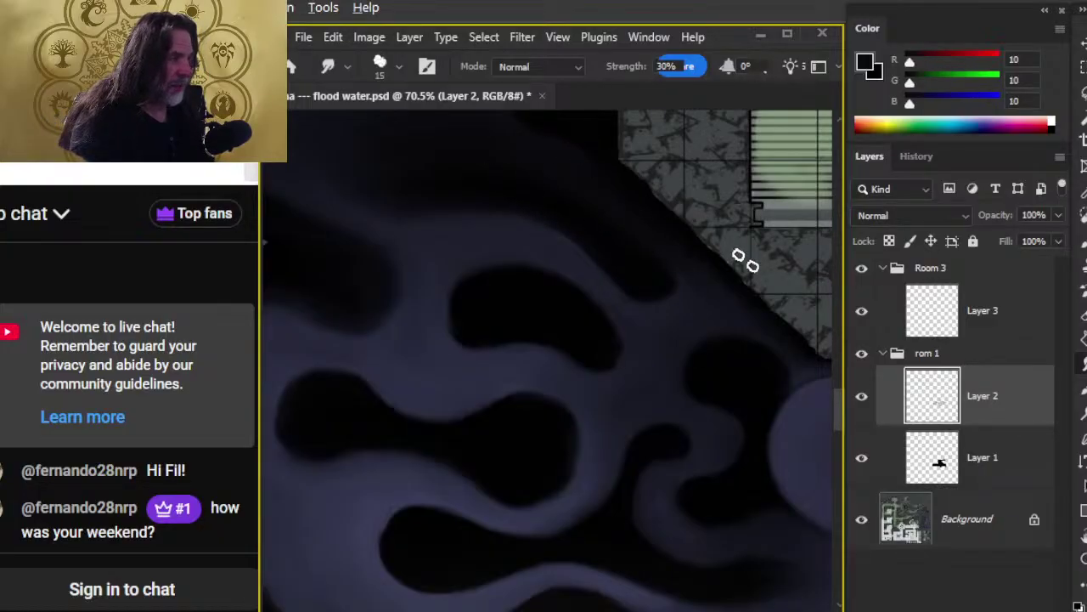
- On Layer 1, touch up the dark water edge along the diagonal wall with the Eraser, sampled near-black (3, 3, 3) and the Smudge tool
left_click(992, 437)
key("e")
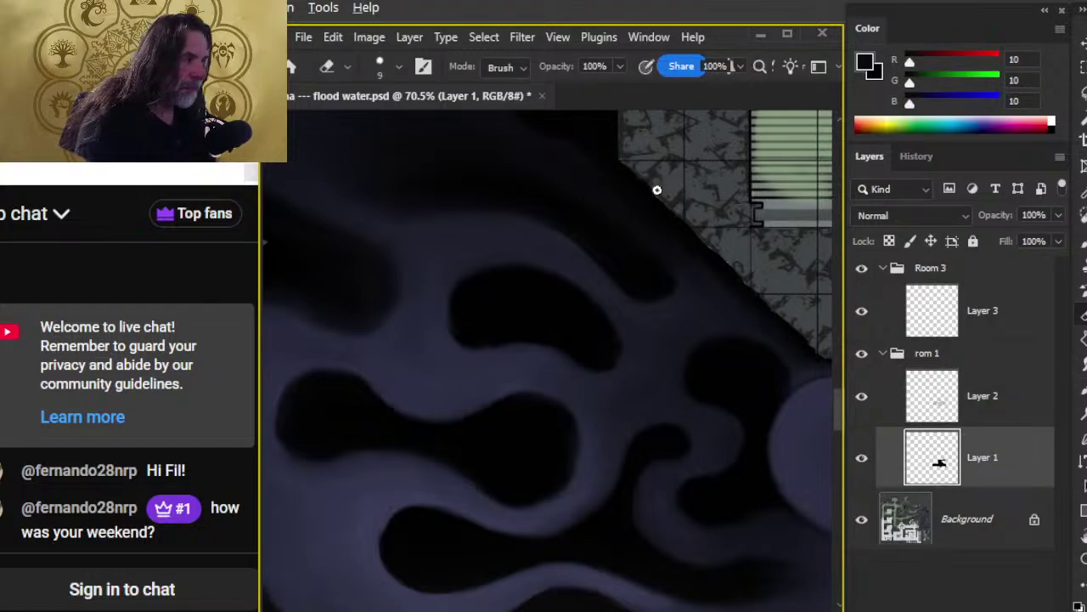
key("r")
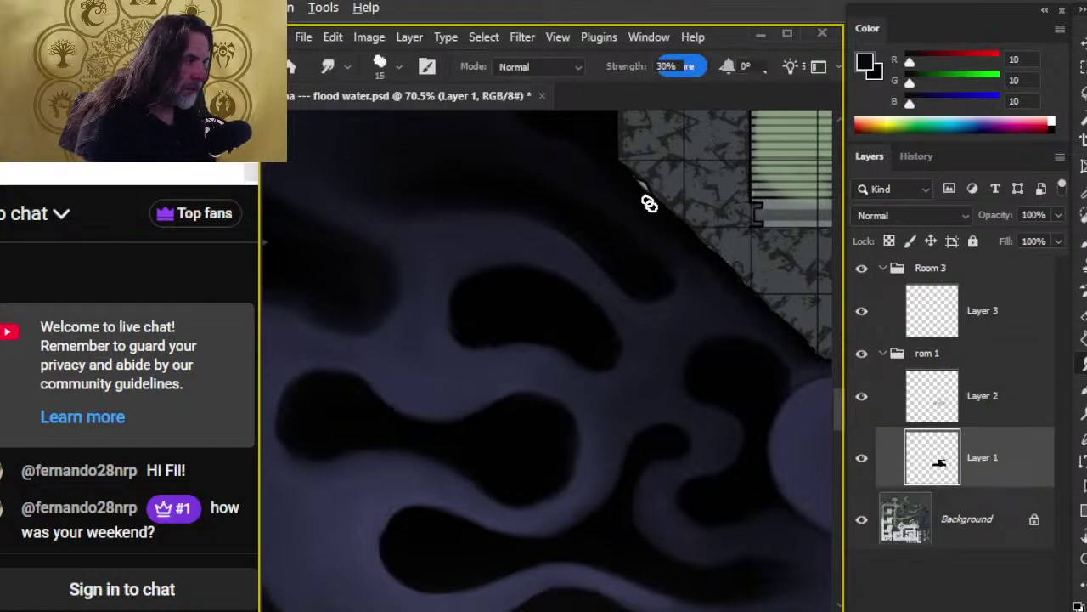
key("b")
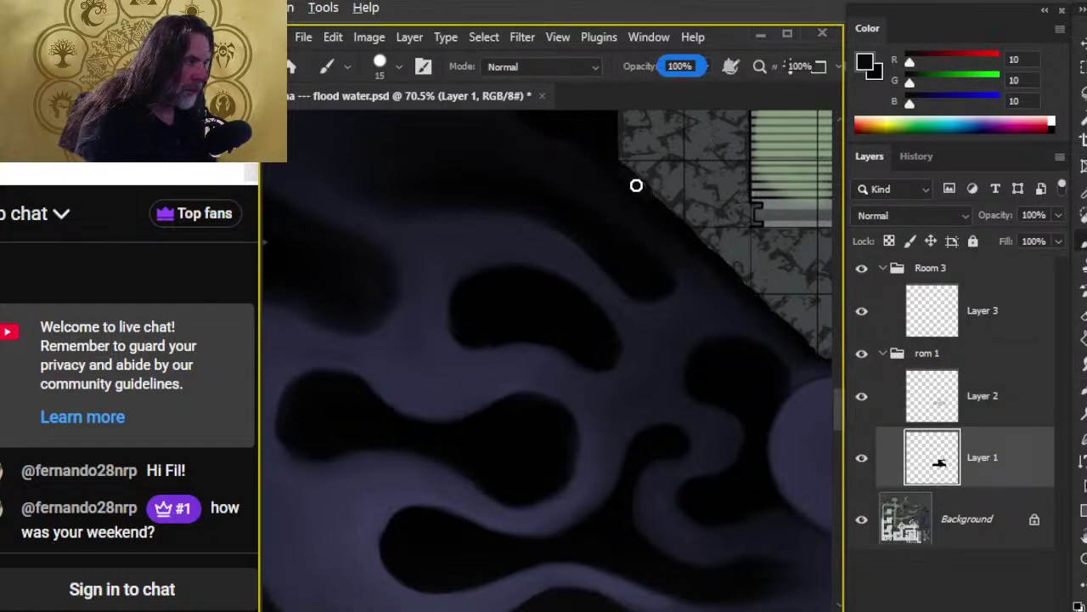
left_click(602, 154, "alt")
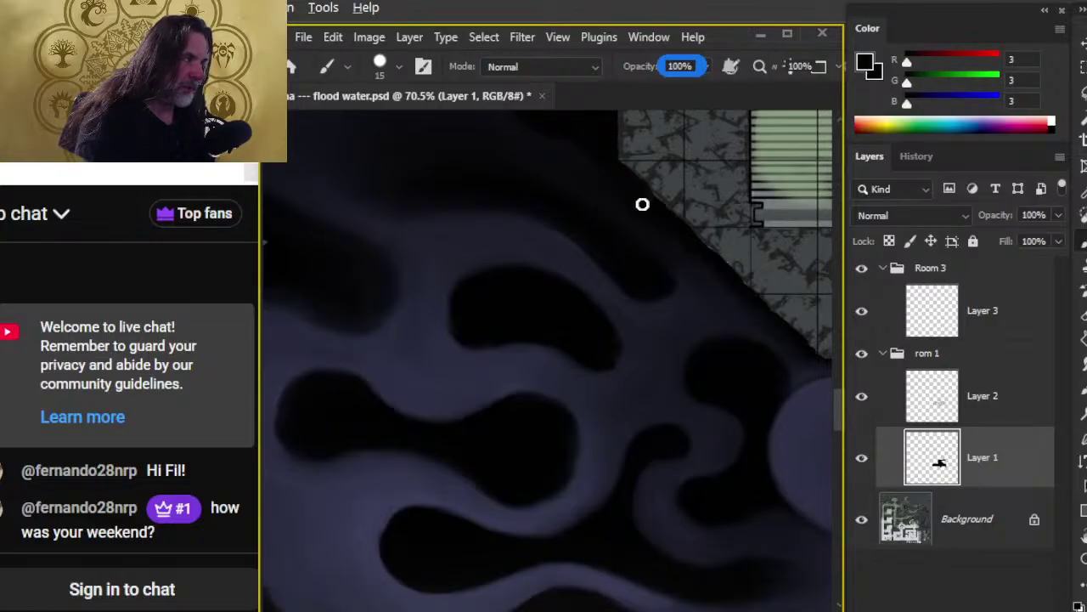
key("r")
key("e")
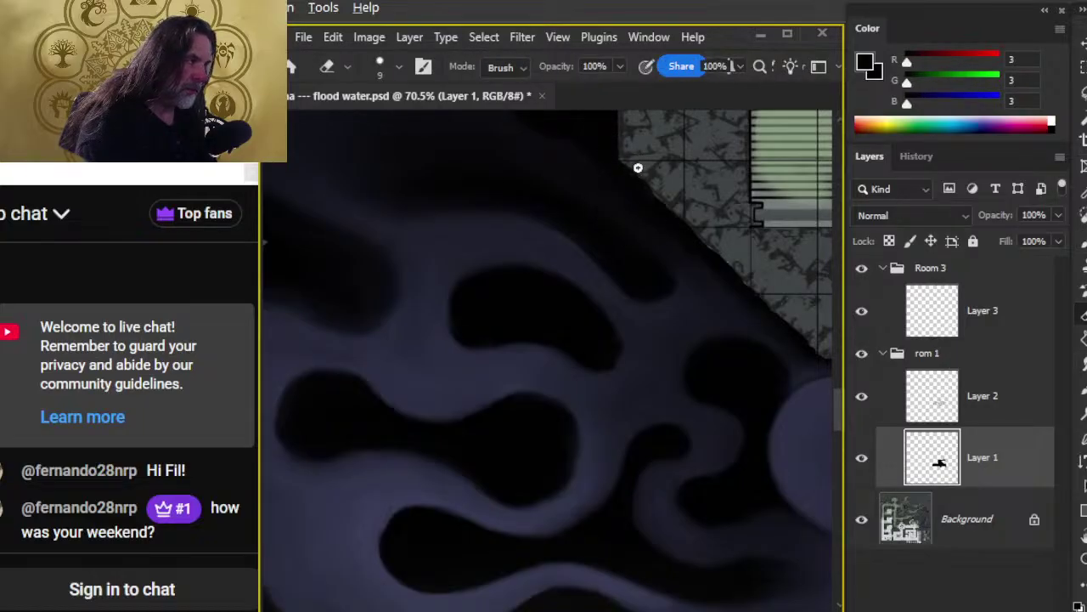
key("b")
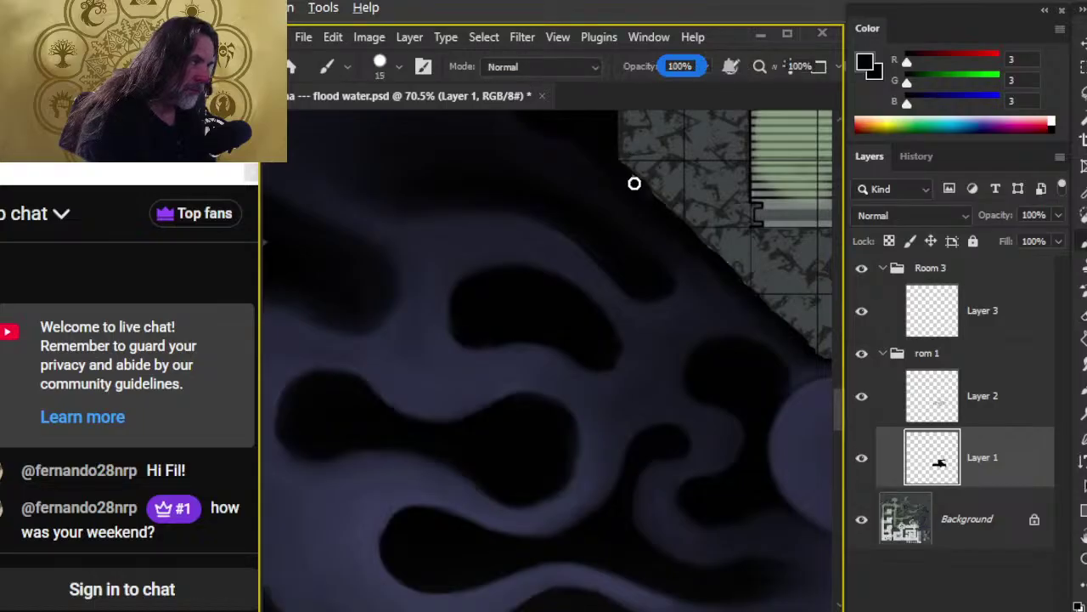
key("r")
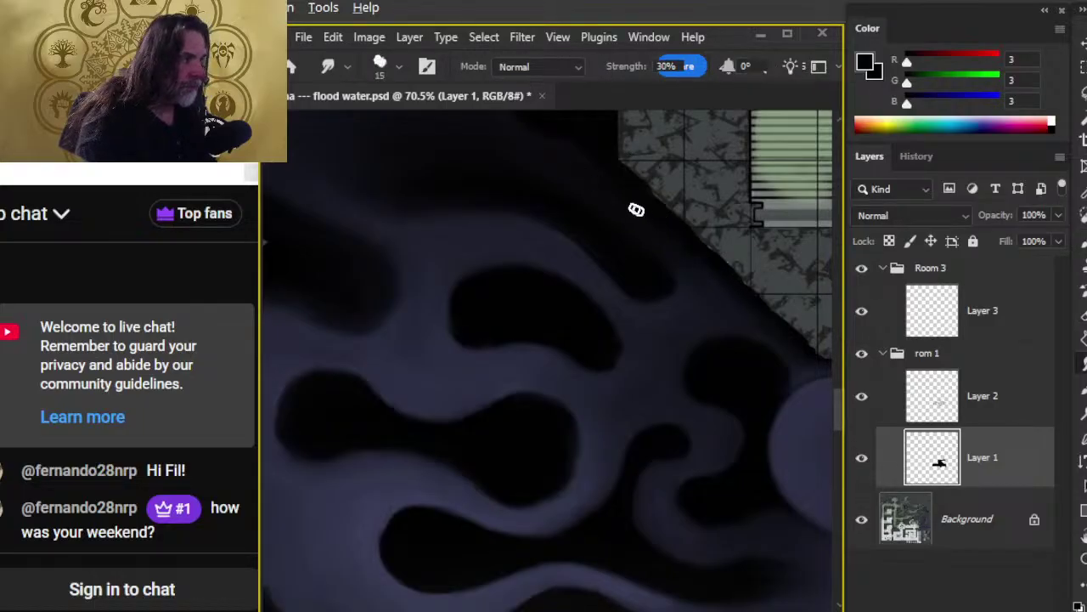
- Fill the dark water at the foot of the curved staircase on Layer 1, using the Smudge tool at size 20 and the near-black brush
left_click_drag(607, 190, 620, 284)
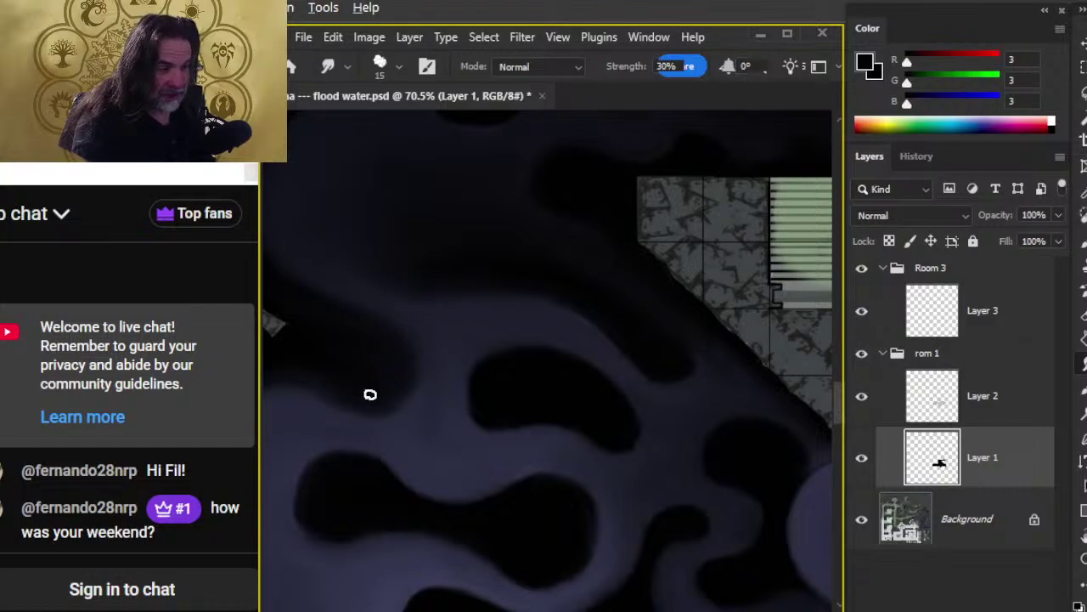
mouse_move(331, 453)
left_mouse_down()
mouse_move(515, 408)
mouse_move(504, 361)
left_mouse_up()
key("bracketright")
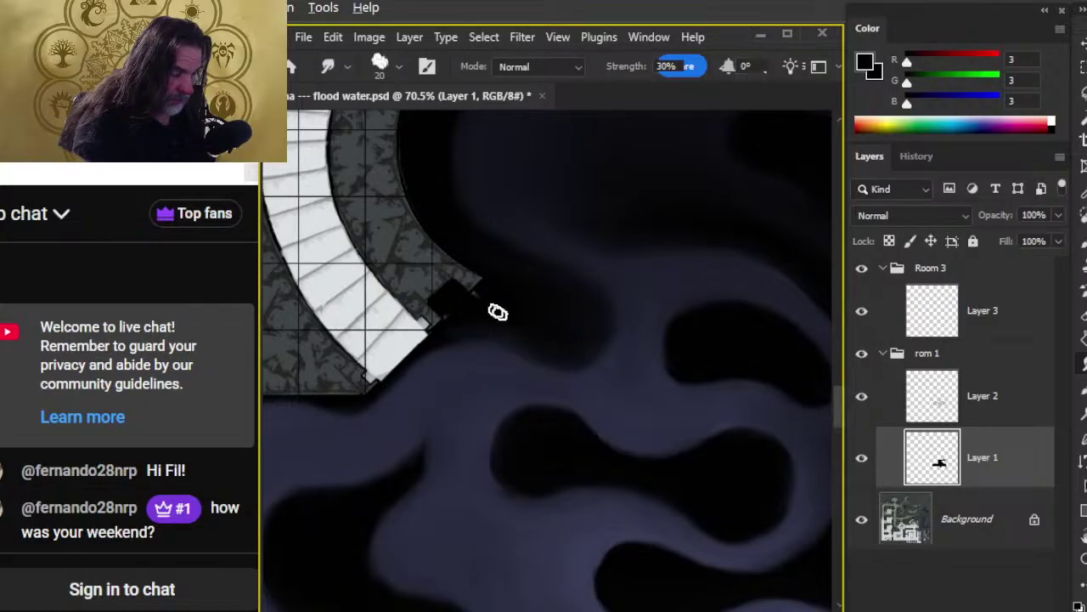
key("b")
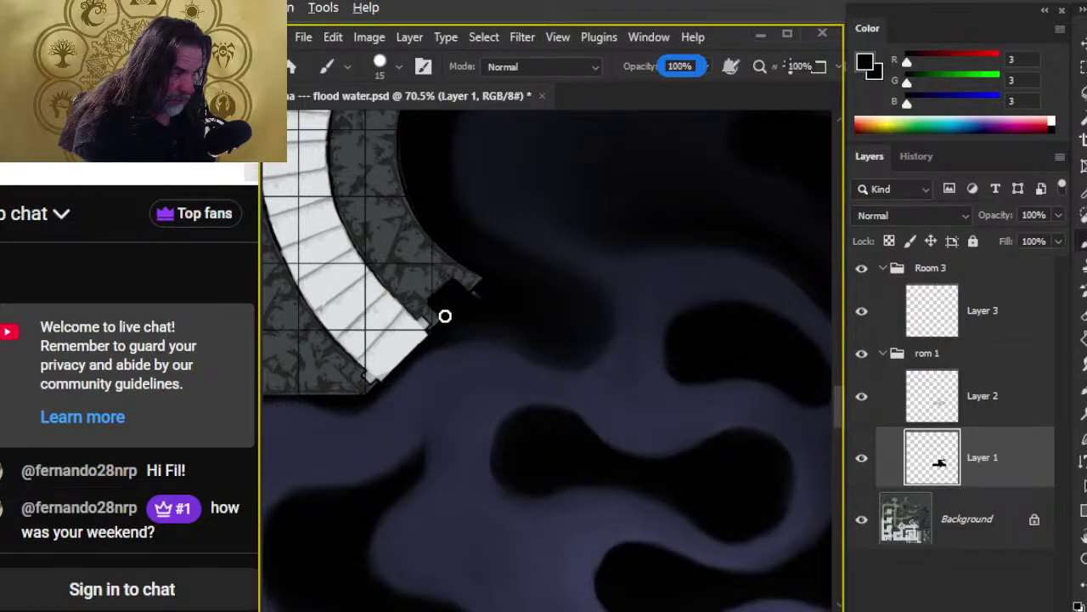
- On Layer 2, blend the purple water around the black lobe beside the curved staircase with the Smudge tool at size 20
left_click(959, 399)
key("r")
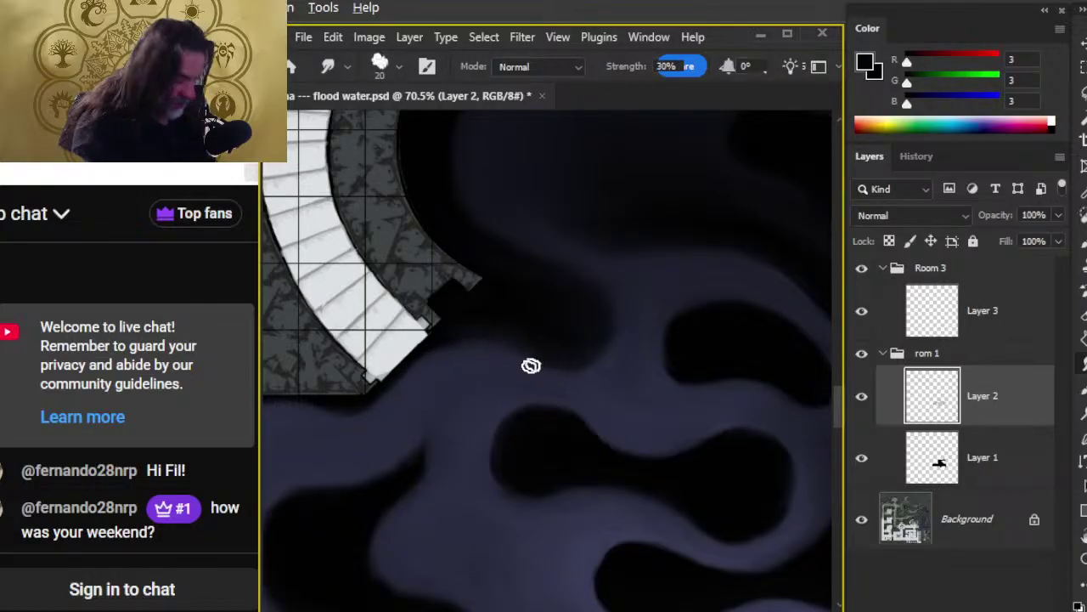
left_click_drag(545, 437, 564, 430)
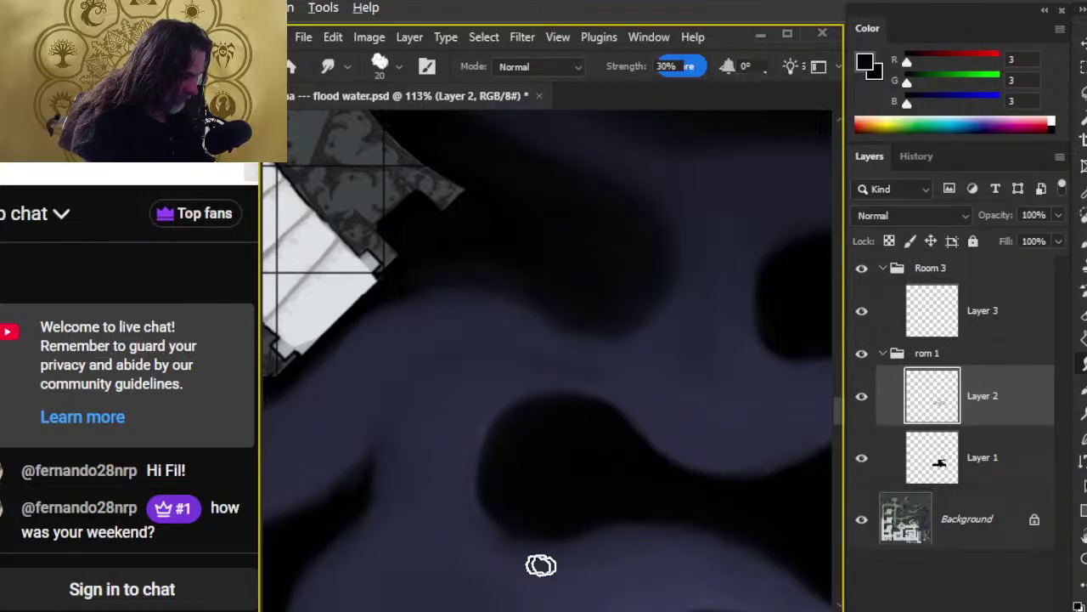
left_click_drag(651, 505, 553, 485)
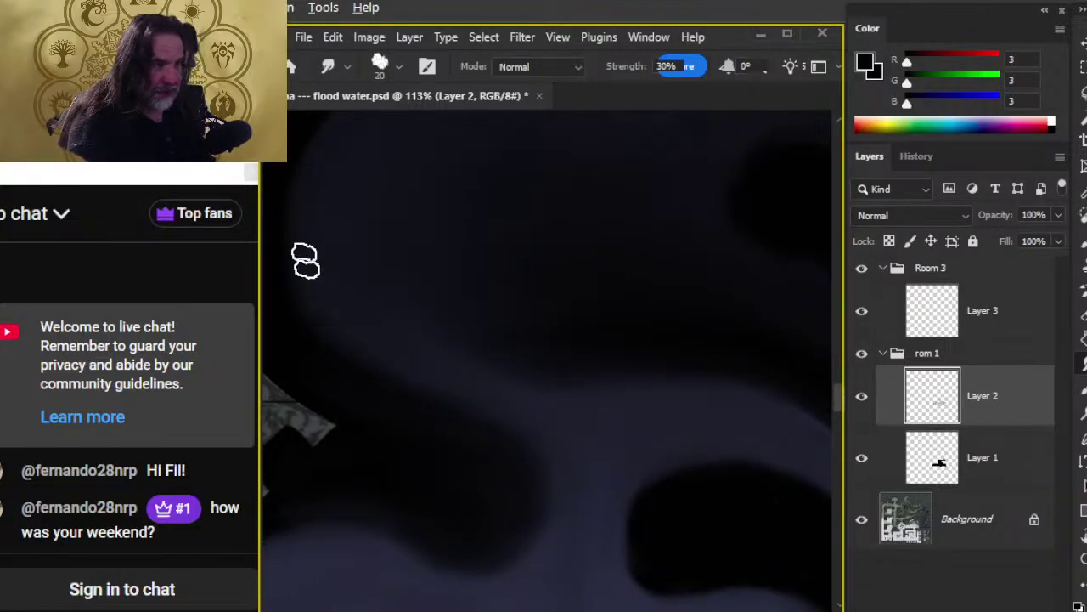
left_click_drag(382, 223, 414, 300)
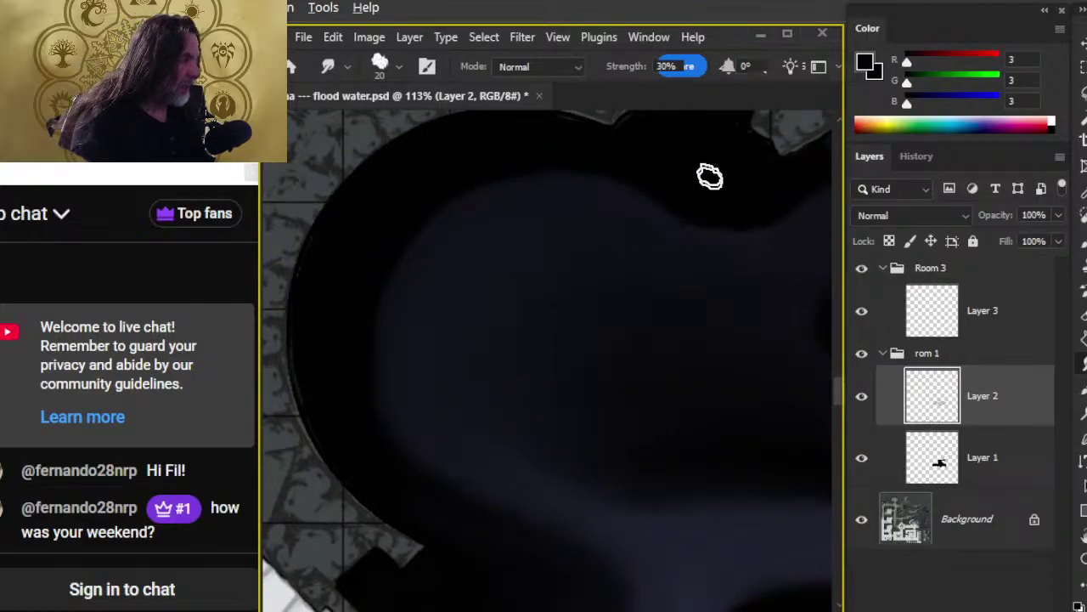
- On Layer 1, smudge the dark water along the broken northern wall and the stone block by the green stairs at size 20
left_click_drag(733, 241, 642, 444)
left_click(1010, 470)
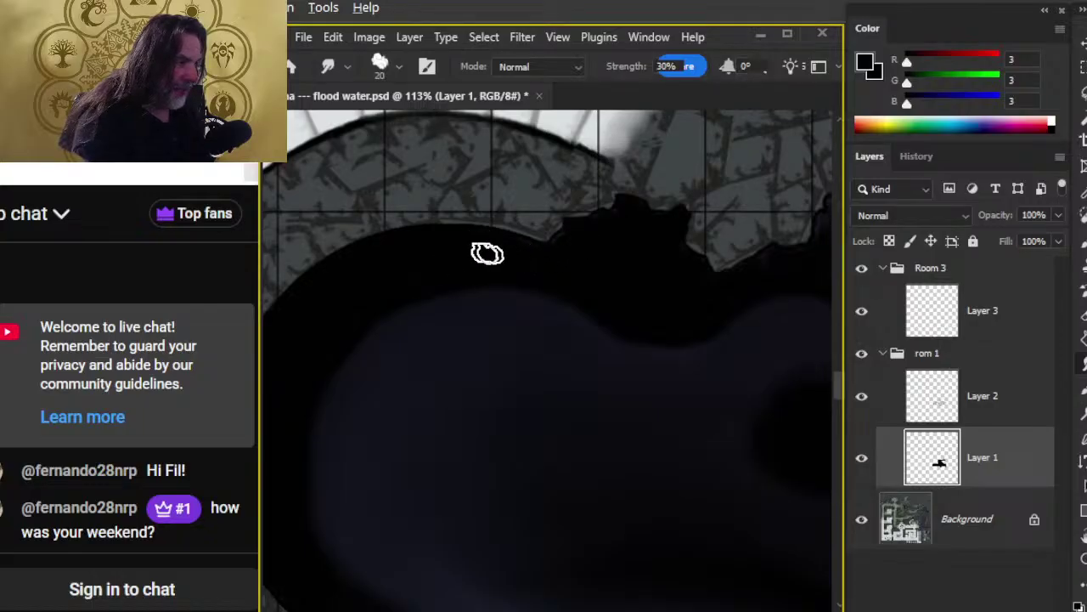
key("space")
left_click_drag(684, 324, 560, 359)
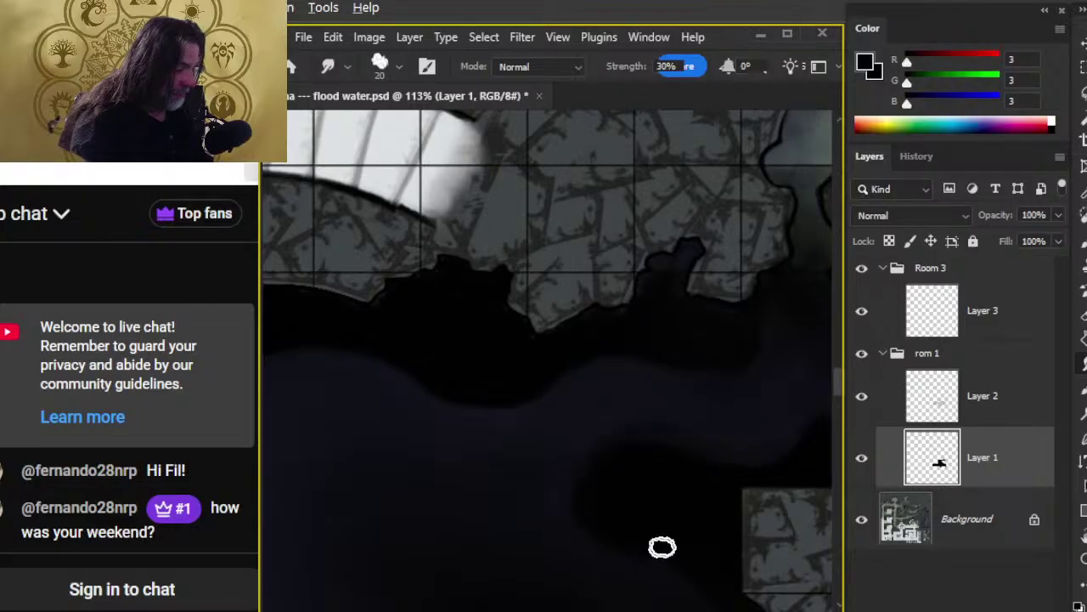
left_click_drag(648, 558, 532, 456)
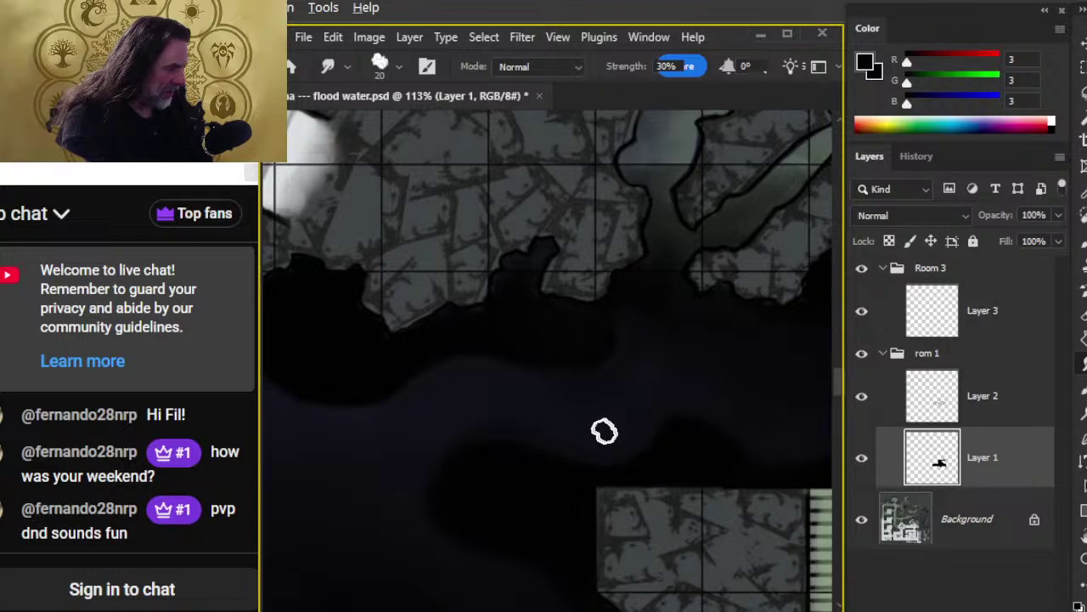
left_click_drag(723, 460, 588, 368)
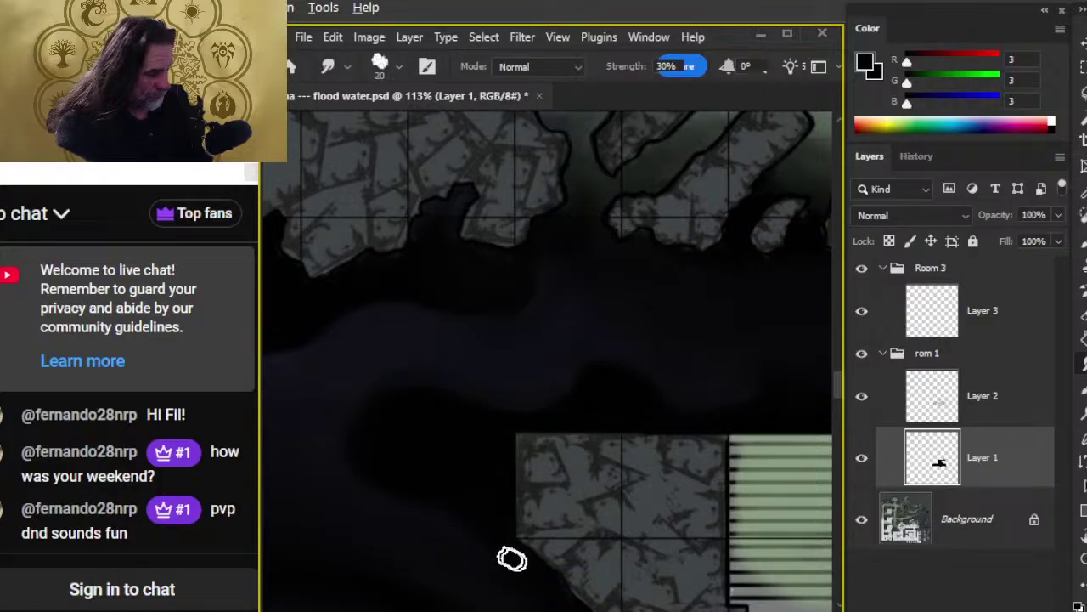
- Inspect the blended flood water on Layer 1 around the curved staircase, the diagonal wall and the full length of the corridor
key("z")
left_click_drag(662, 473, 573, 467)
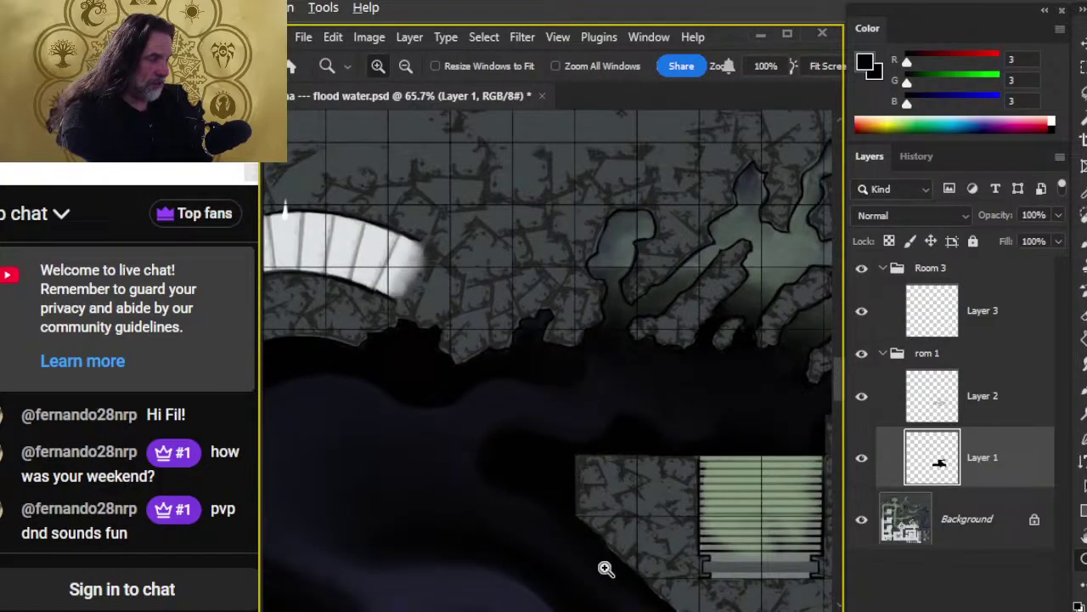
mouse_move(563, 551)
left_mouse_down()
mouse_move(555, 453)
mouse_move(521, 400)
left_mouse_up()
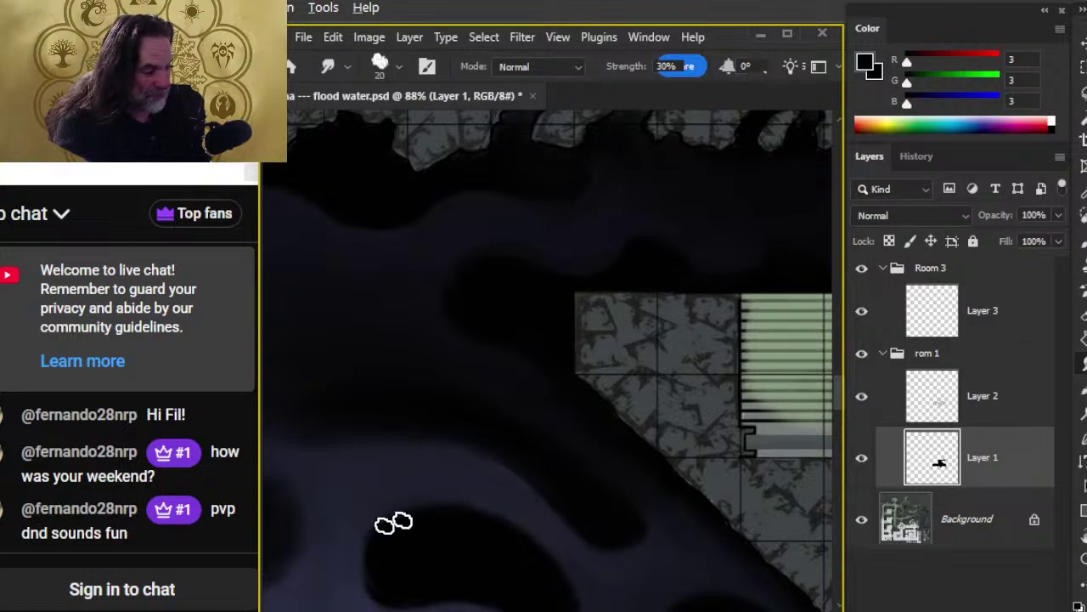
left_click_drag(324, 575, 455, 387)
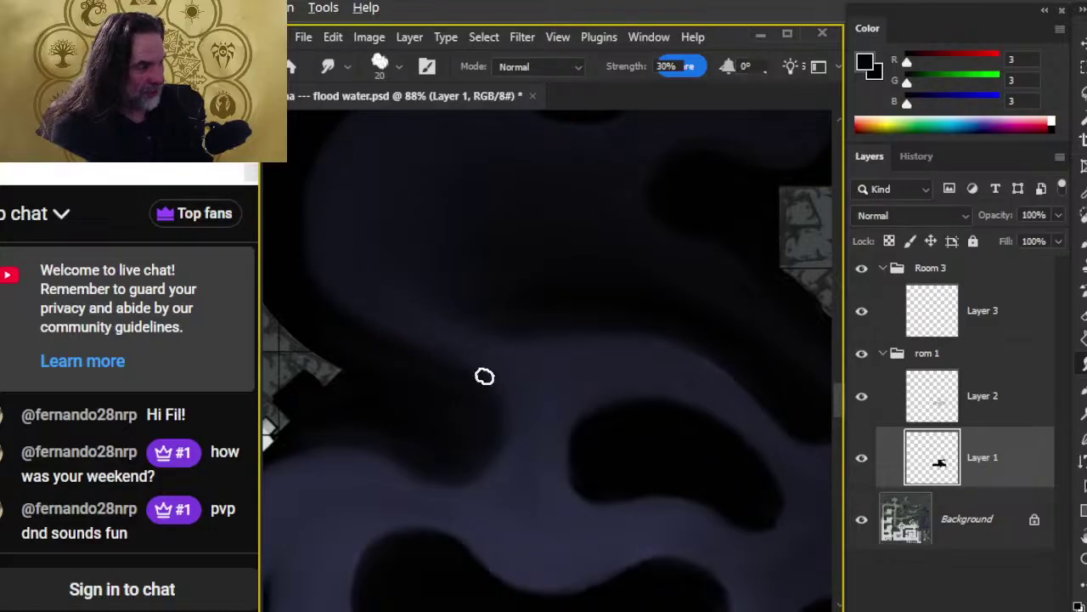
left_click_drag(471, 327, 542, 385)
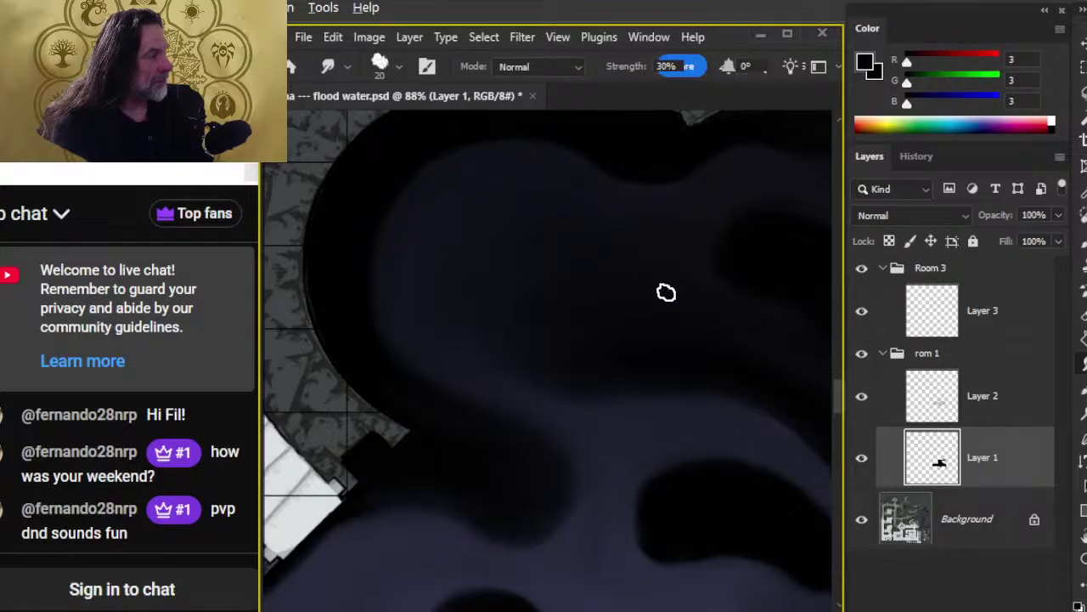
key("z")
mouse_move(745, 447)
left_mouse_down()
mouse_move(671, 498)
mouse_move(563, 345)
left_mouse_up()
left_click_drag(716, 371, 568, 263)
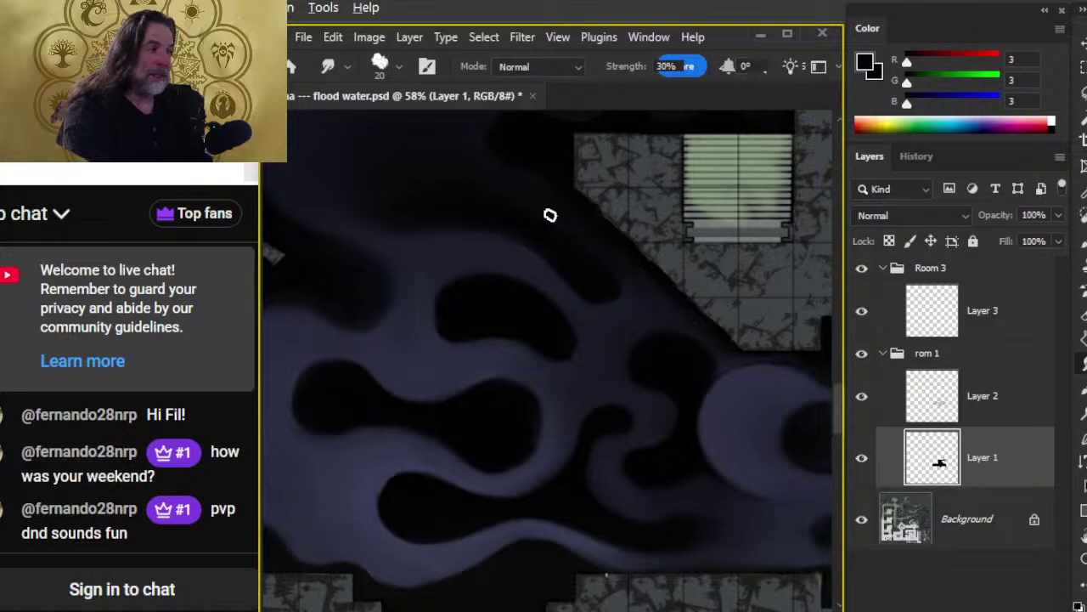
scroll(510, 272, "up", 5)
scroll(510, 272, "left", 3)
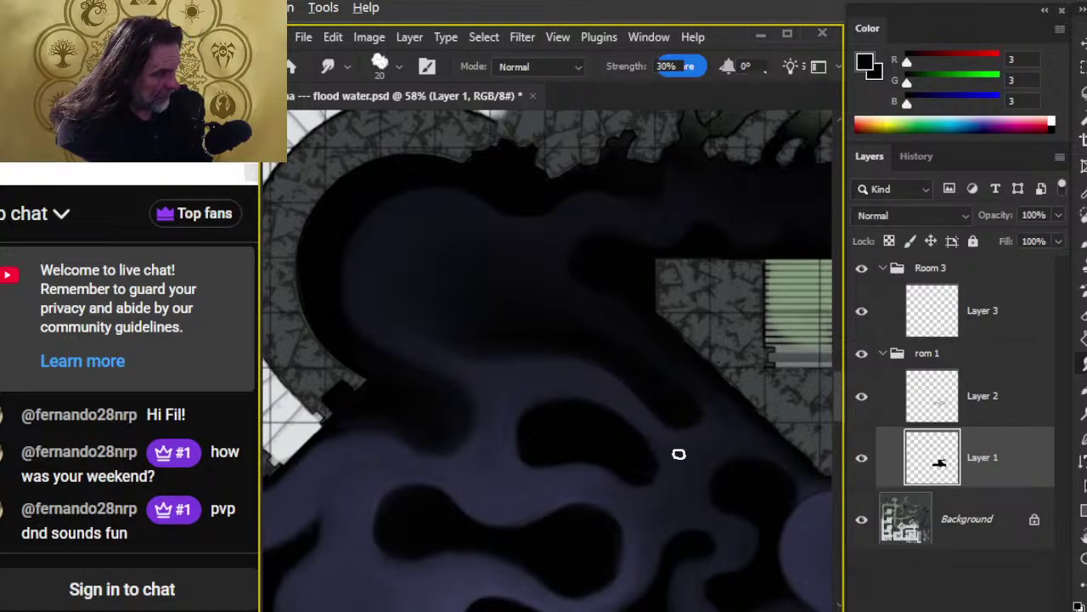
key("z")
scroll(671, 501, "down", 3)
mouse_move(655, 510)
left_mouse_down()
mouse_move(648, 332)
mouse_move(627, 321)
left_mouse_up()
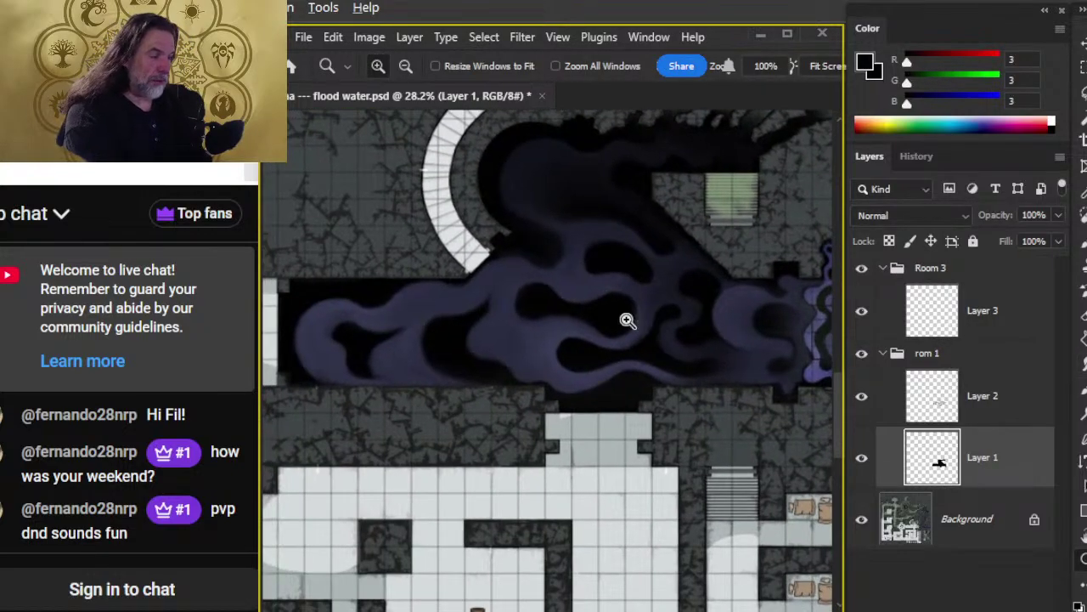
- Set up the Smudge tool with the Smudge - guitar pick brush at 20 px and 78% strength
scroll(552, 374, "up", 4)
key("z")
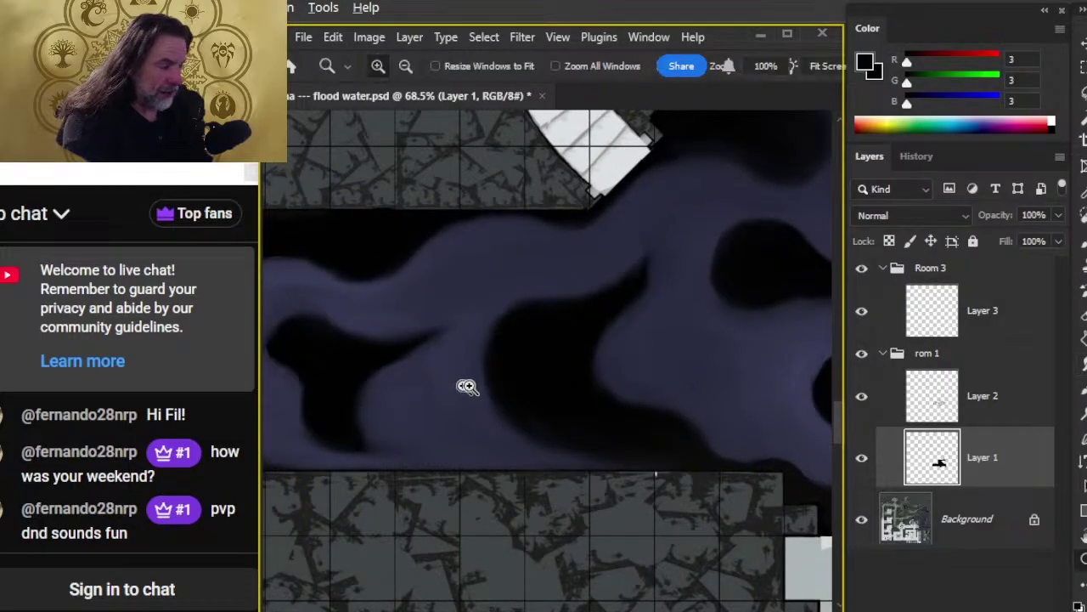
scroll(444, 383, "up", 2)
key("r")
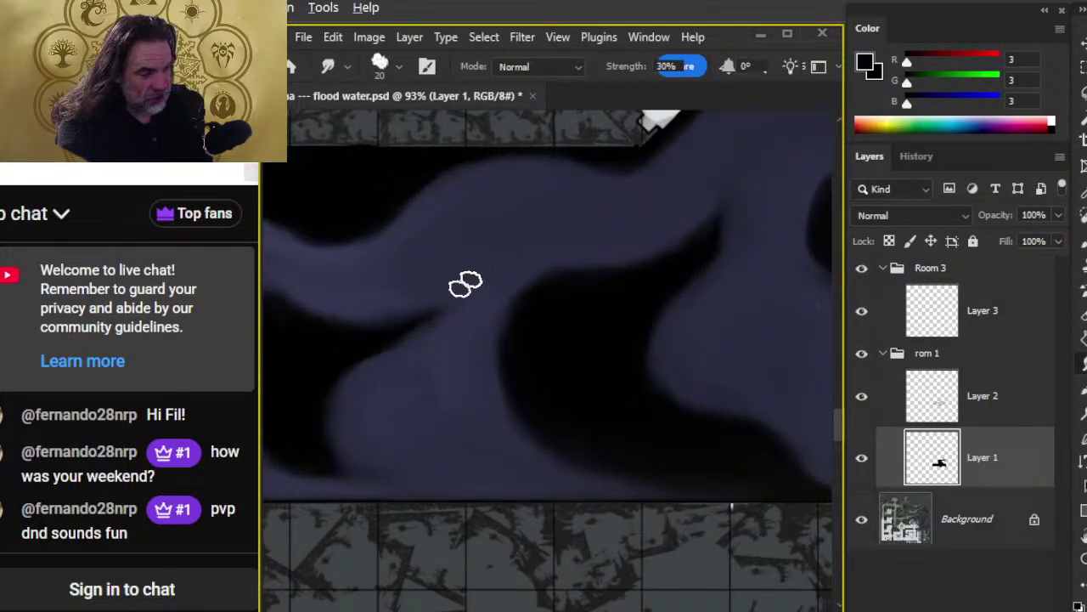
key("4")
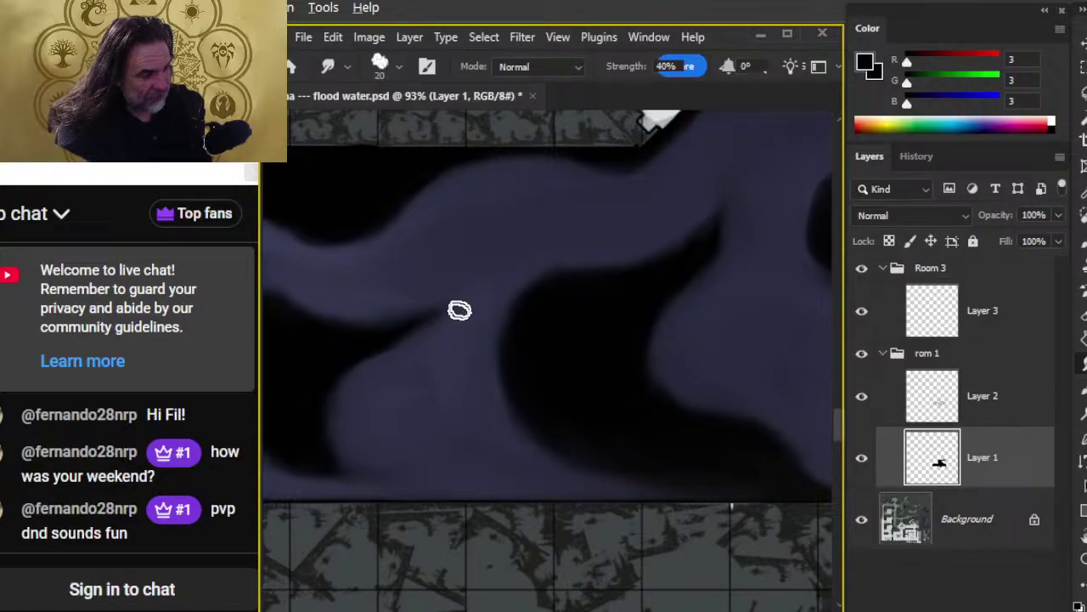
right_click(450, 303)
left_click(570, 439)
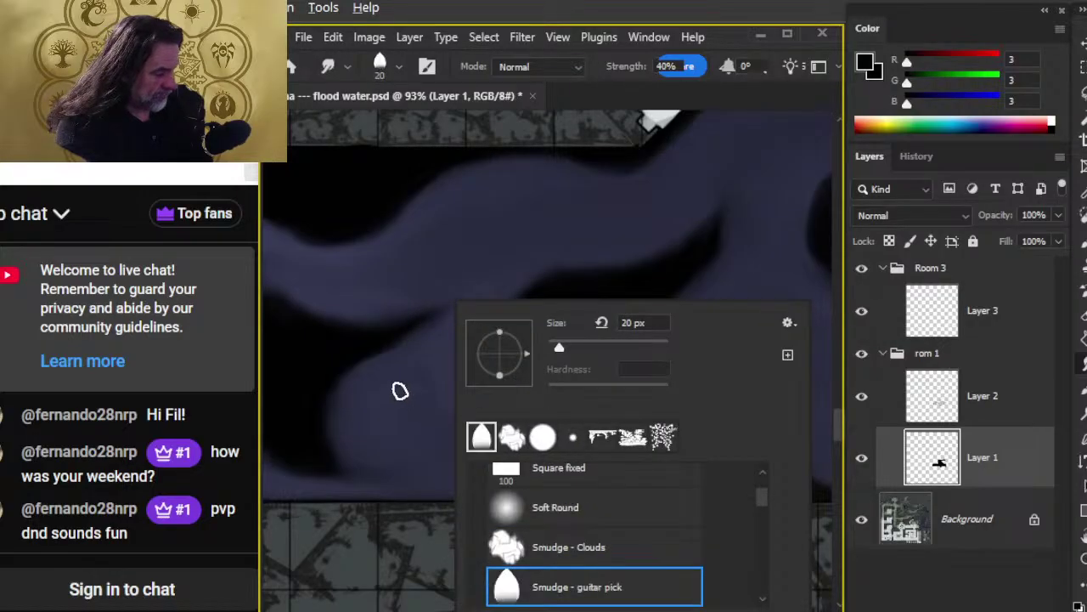
key("Return")
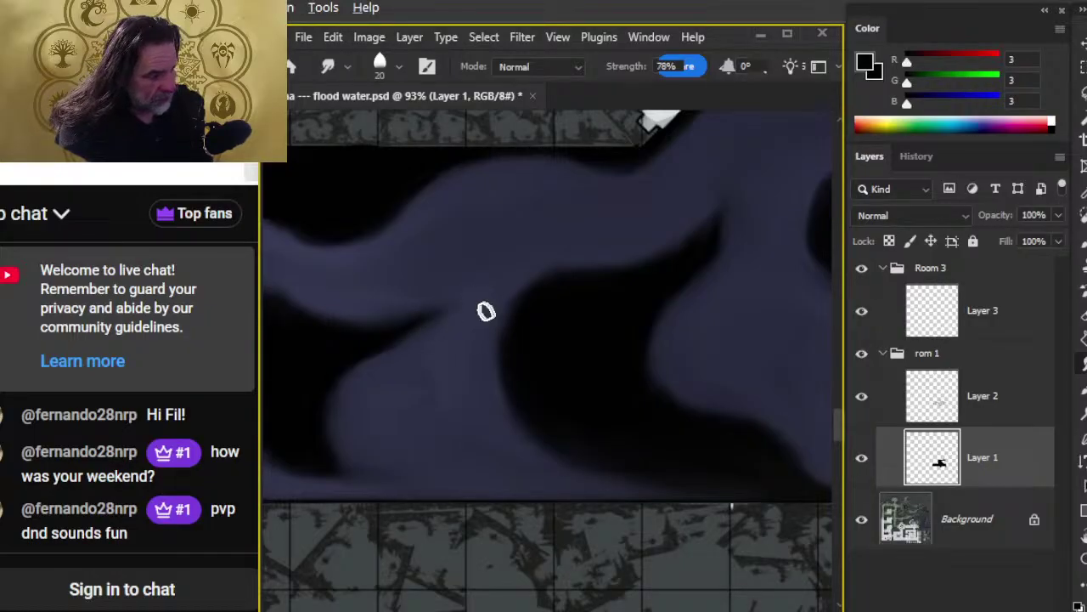
- On Layer 2, smudge purple over the thin pointed tips of the small black lobe near the corridor's western end
left_click(983, 396)
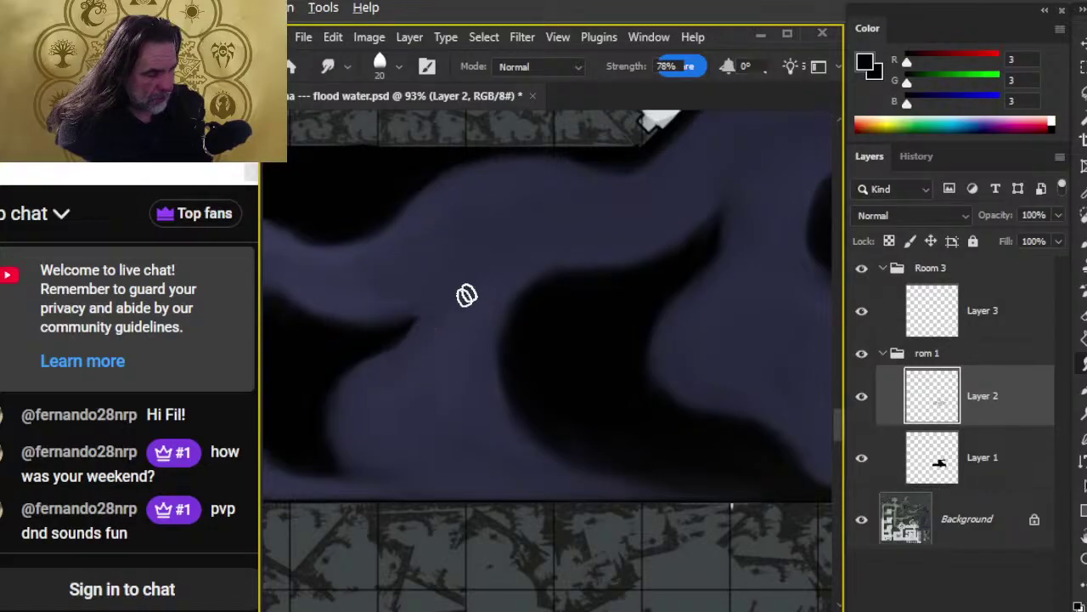
mouse_move(421, 309)
left_mouse_down()
mouse_move(455, 290)
mouse_move(372, 309)
mouse_move(455, 290)
mouse_move(423, 323)
mouse_move(404, 325)
mouse_move(461, 303)
left_mouse_up()
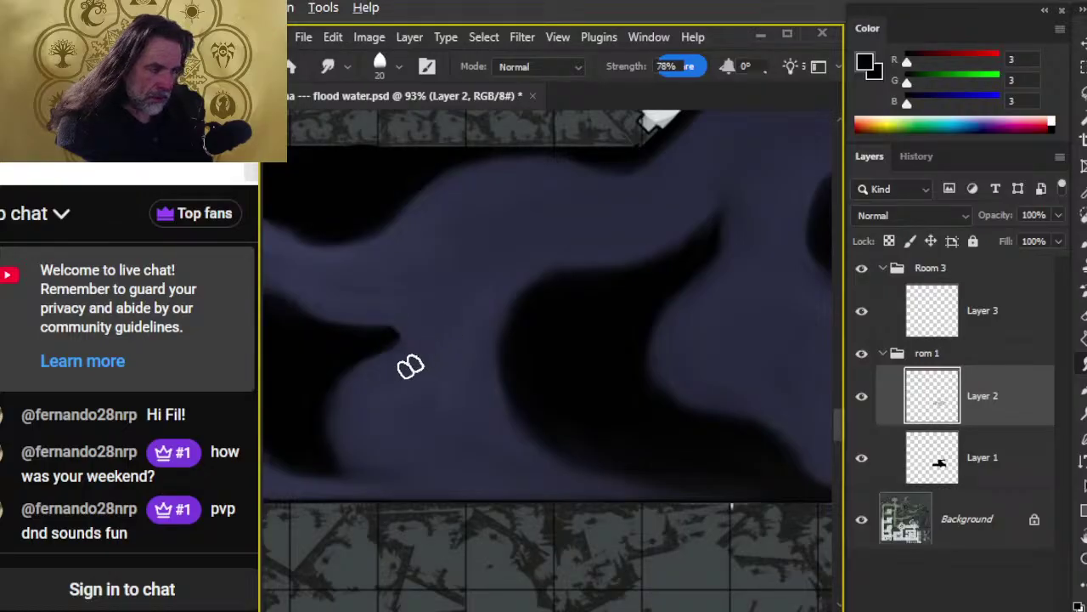
left_click_drag(467, 431, 584, 357)
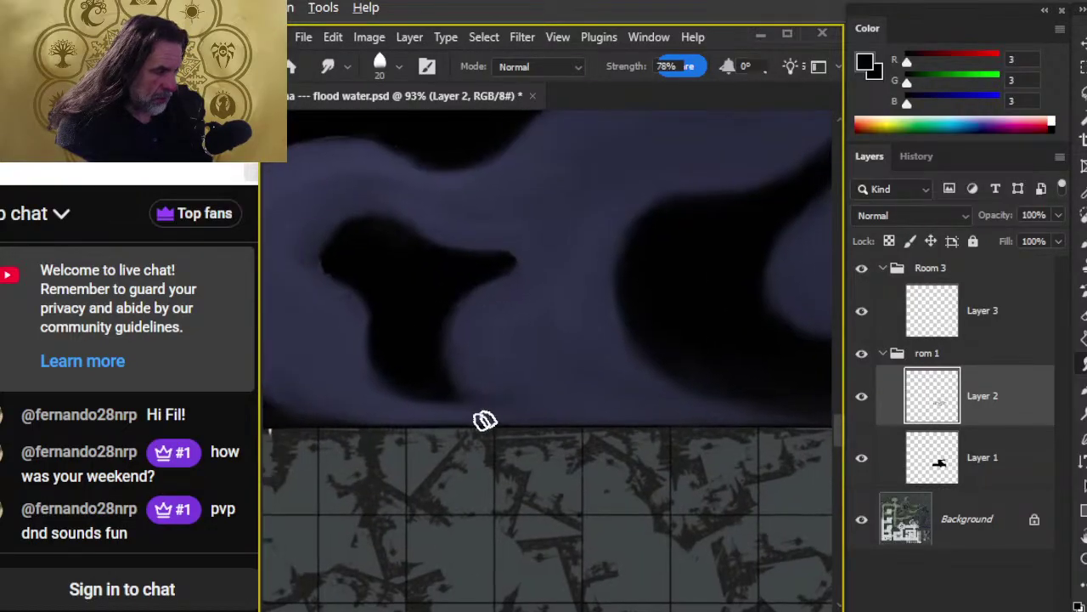
mouse_move(479, 399)
left_mouse_down()
mouse_move(491, 344)
mouse_move(470, 416)
mouse_move(503, 381)
mouse_move(473, 407)
mouse_move(472, 359)
mouse_move(465, 391)
mouse_move(454, 354)
mouse_move(488, 308)
mouse_move(443, 385)
left_mouse_up()
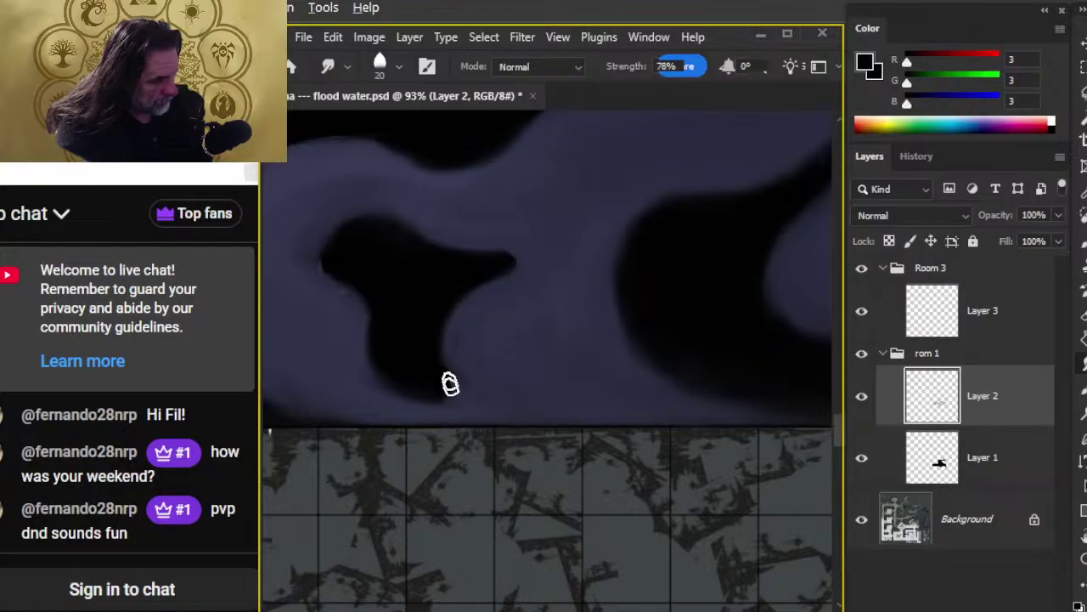
- Round off the upper tip of the large black lobe mid-corridor on Layer 2 and set the Smudge strength to 40%
left_click_drag(637, 395, 468, 394)
key("4")
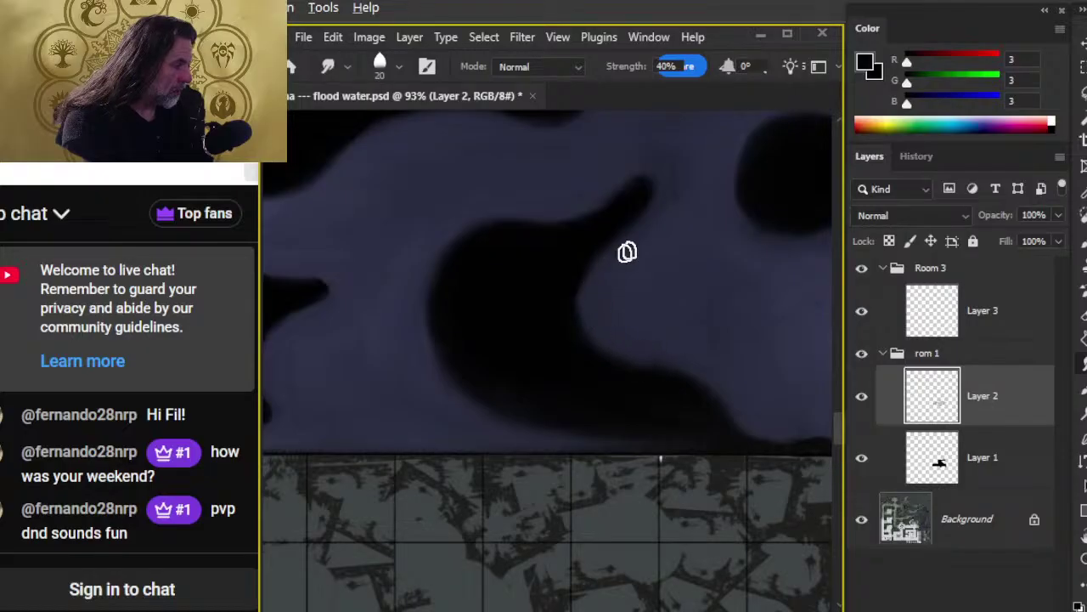
key("z")
left_click_drag(704, 362, 618, 368)
scroll(618, 367, "down", 3)
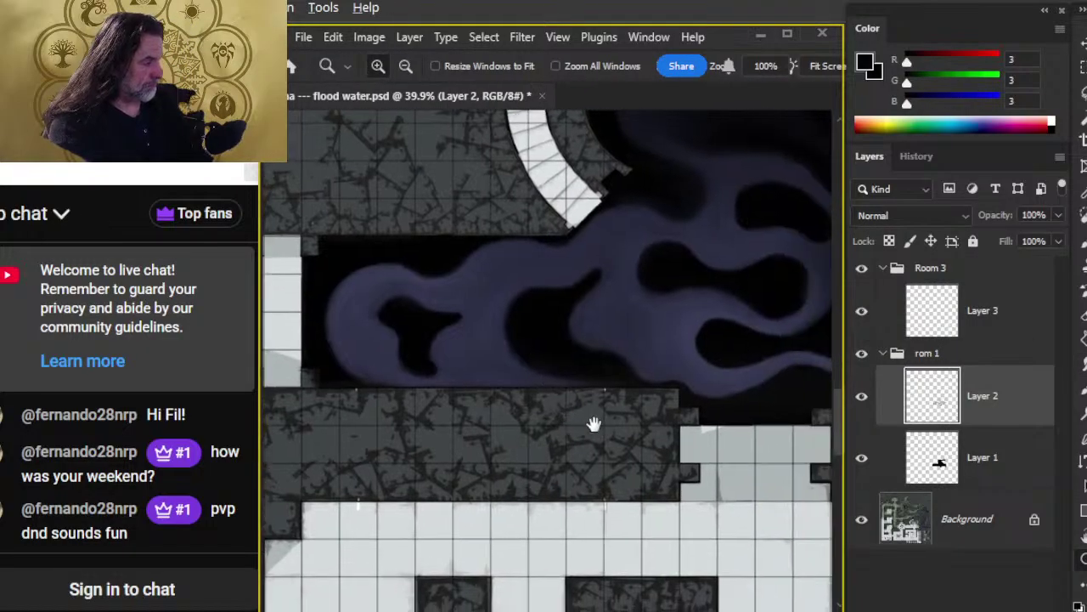
- Refine the edges of the dumbbell-shaped black lobe above the southern doorway on Layer 2, smudging at sizes 30 and 35
scroll(621, 242, "up", 3, "alt")
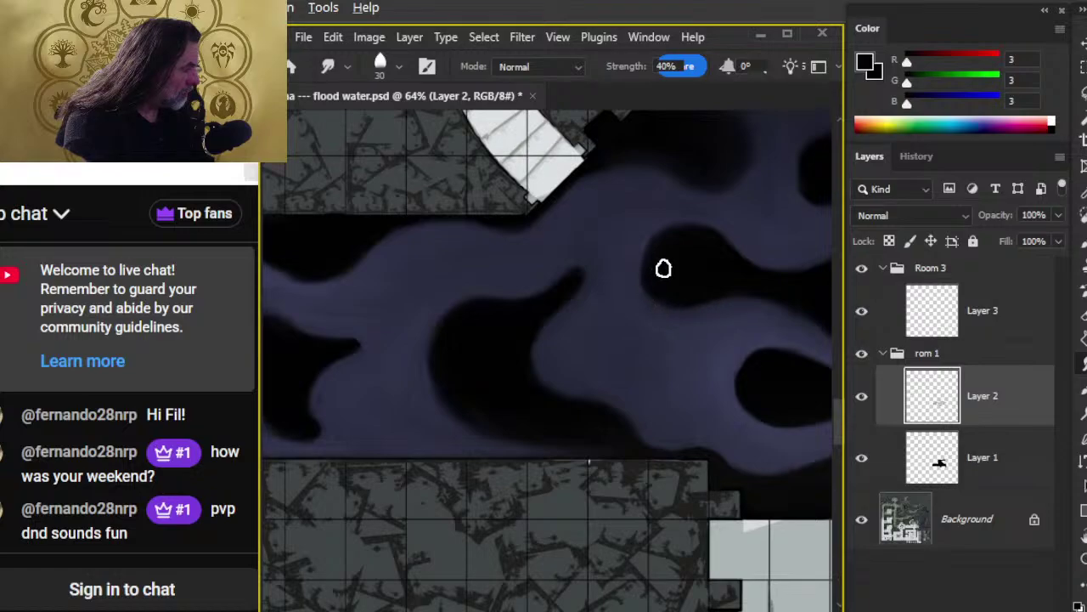
left_click_drag(727, 268, 578, 292)
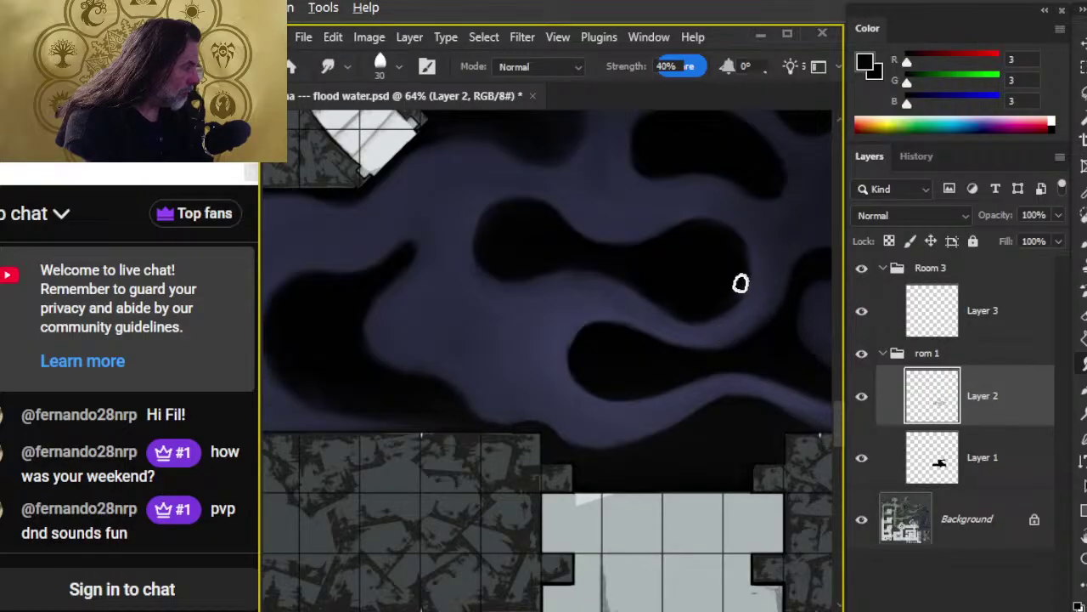
mouse_move(728, 315)
left_mouse_down()
mouse_move(772, 340)
mouse_move(675, 366)
left_mouse_up()
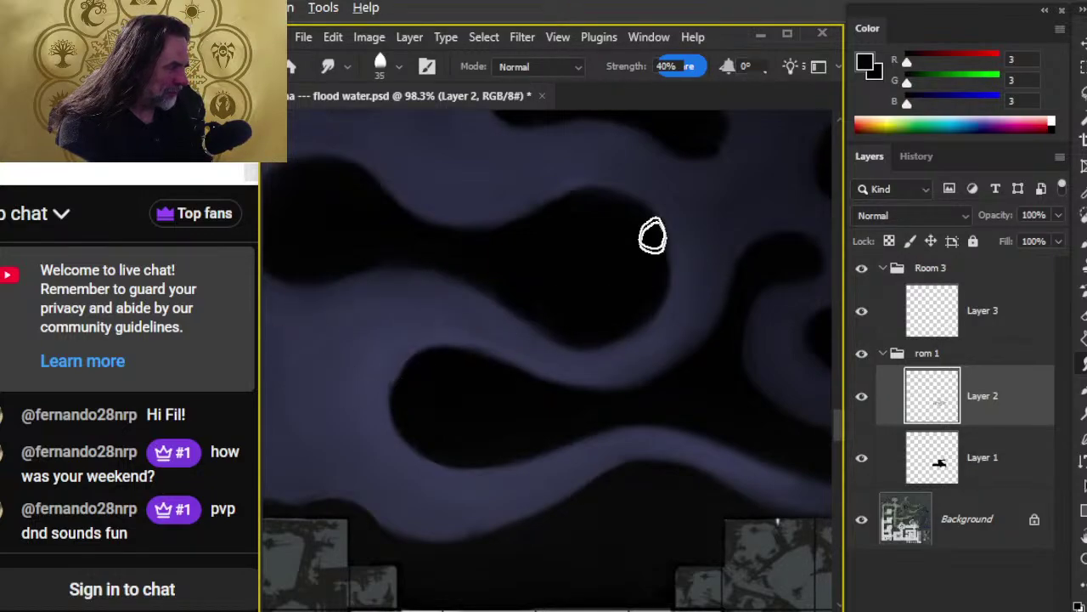
- On Layer 1, smudge the dark water along the southern wall at the corridor's western end at size 35 and 40% strength
key("z")
scroll(476, 434, "down", 3)
mouse_move(476, 434)
left_mouse_down()
mouse_move(578, 418)
mouse_move(466, 383)
mouse_move(575, 340)
mouse_move(493, 353)
left_mouse_up()
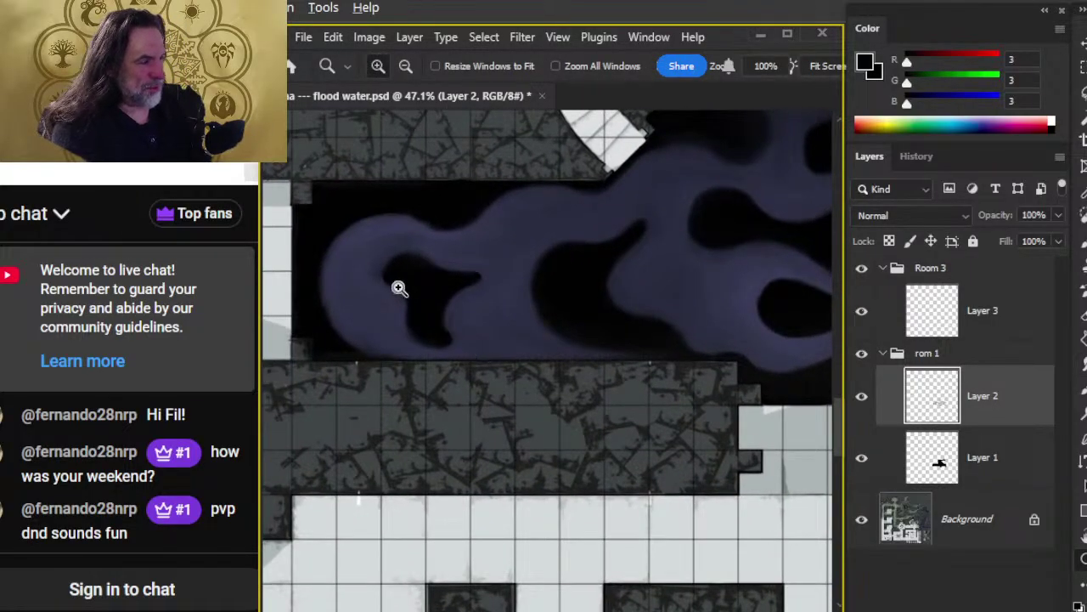
scroll(400, 289, "up", 3)
left_click_drag(473, 393, 539, 413)
key("r")
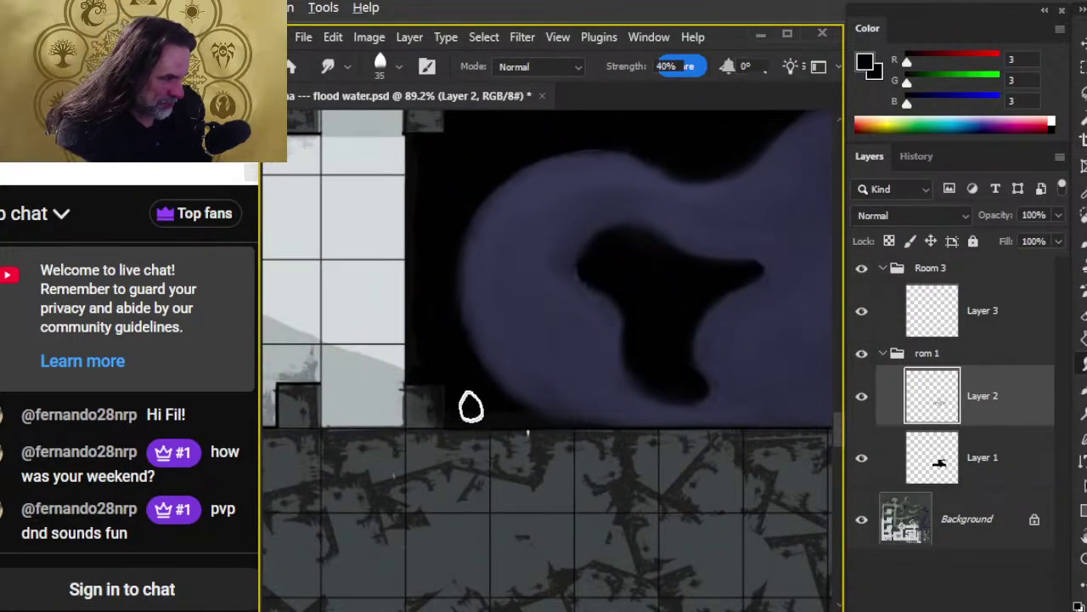
left_click(1003, 456)
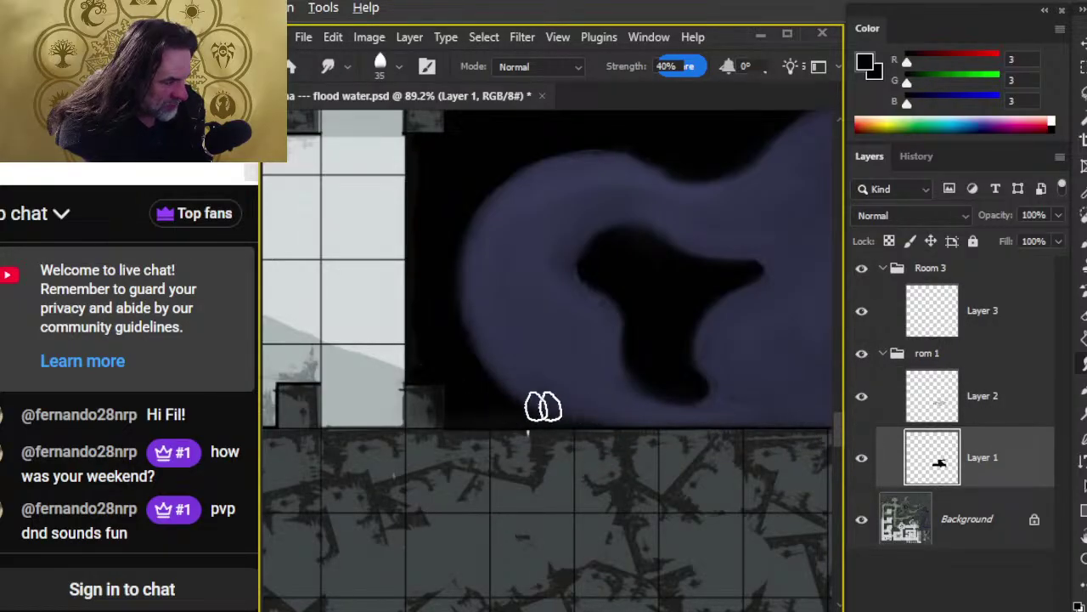
key("shift")
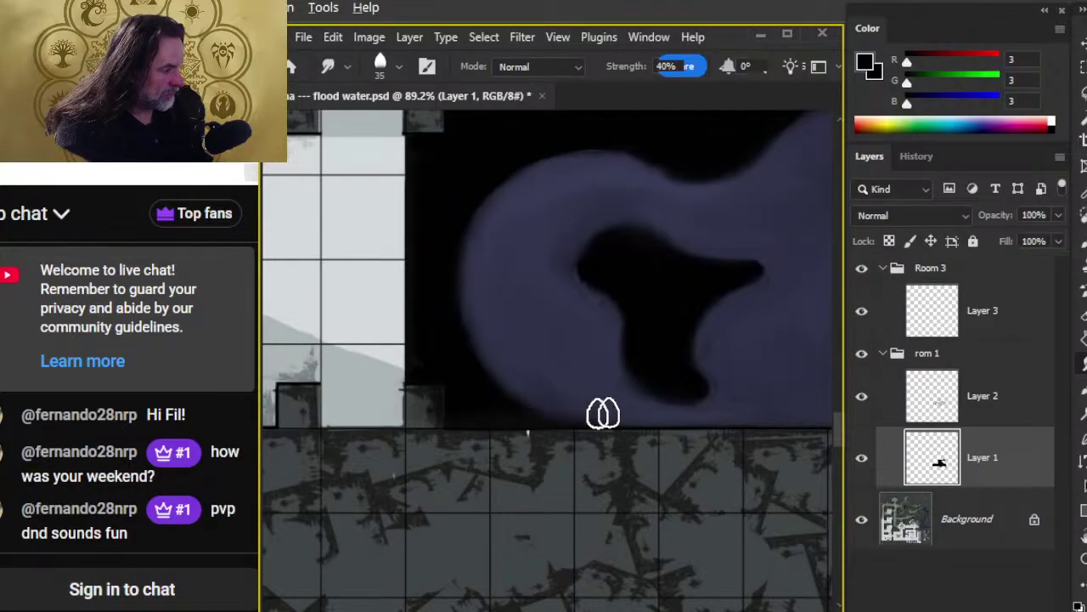
- On Layer 2, reshape the small western black lobe and blend the purple ring around it, smudging at sizes 35 and 30
left_click(993, 406)
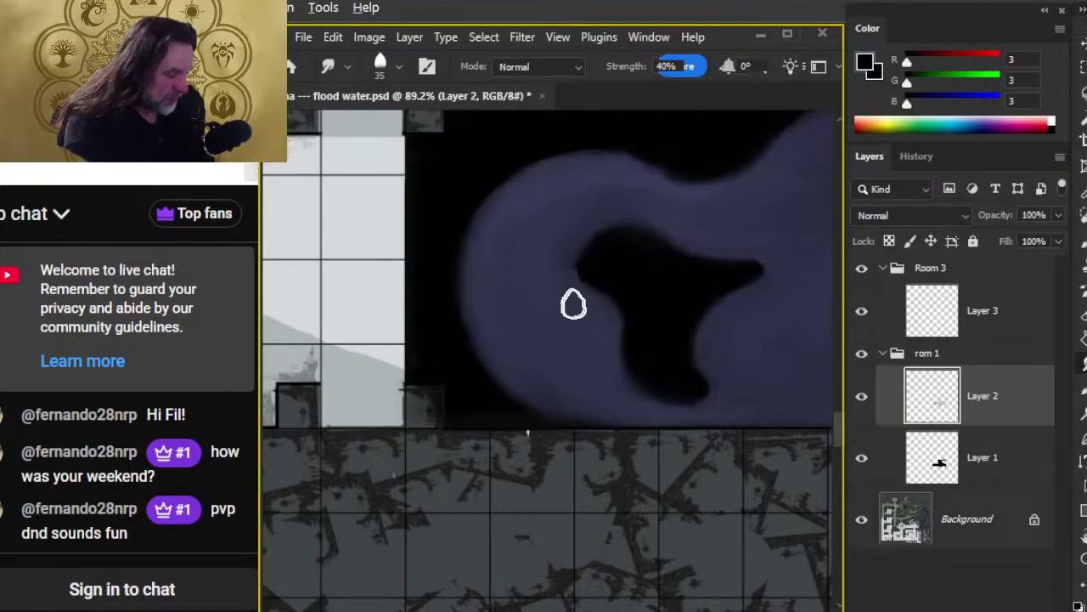
key("ctrl+space")
left_click(585, 311)
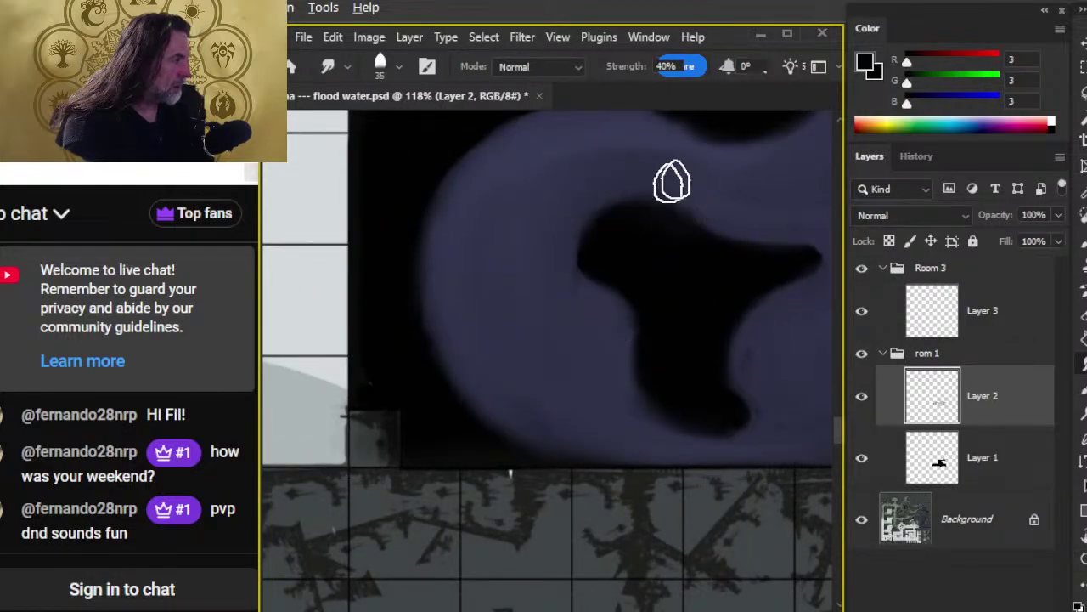
left_click_drag(666, 162, 681, 237)
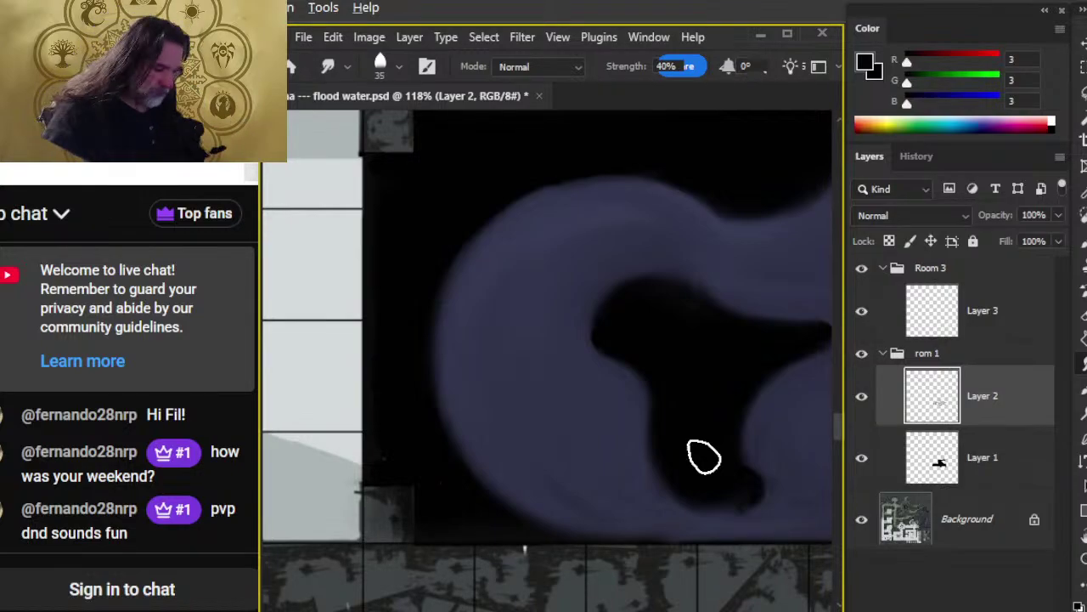
left_click_drag(728, 473, 626, 408)
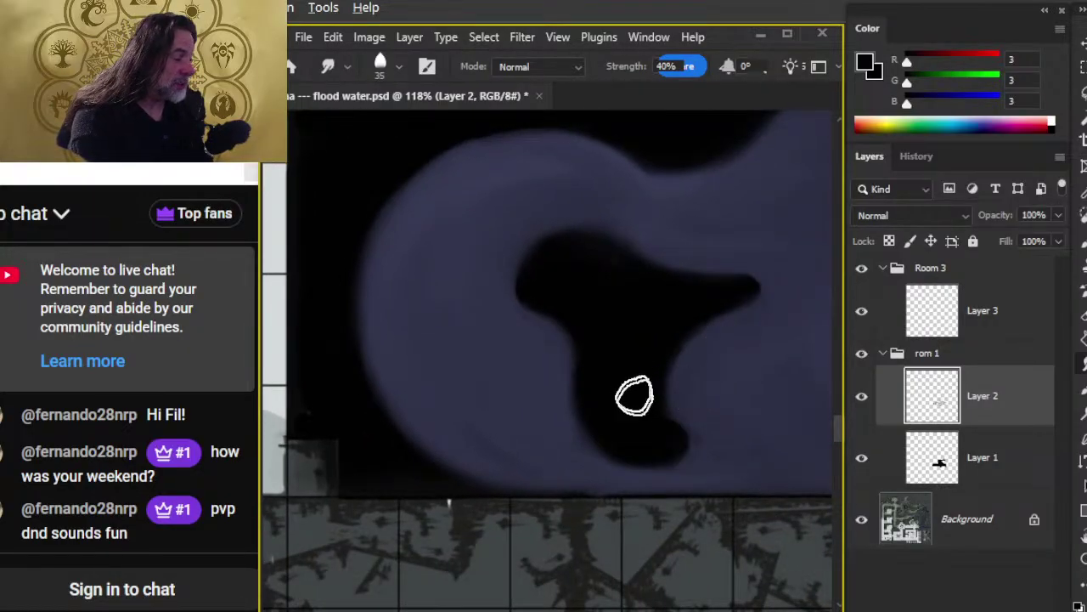
mouse_move(643, 444)
left_mouse_down()
mouse_move(679, 444)
mouse_move(739, 497)
left_mouse_up()
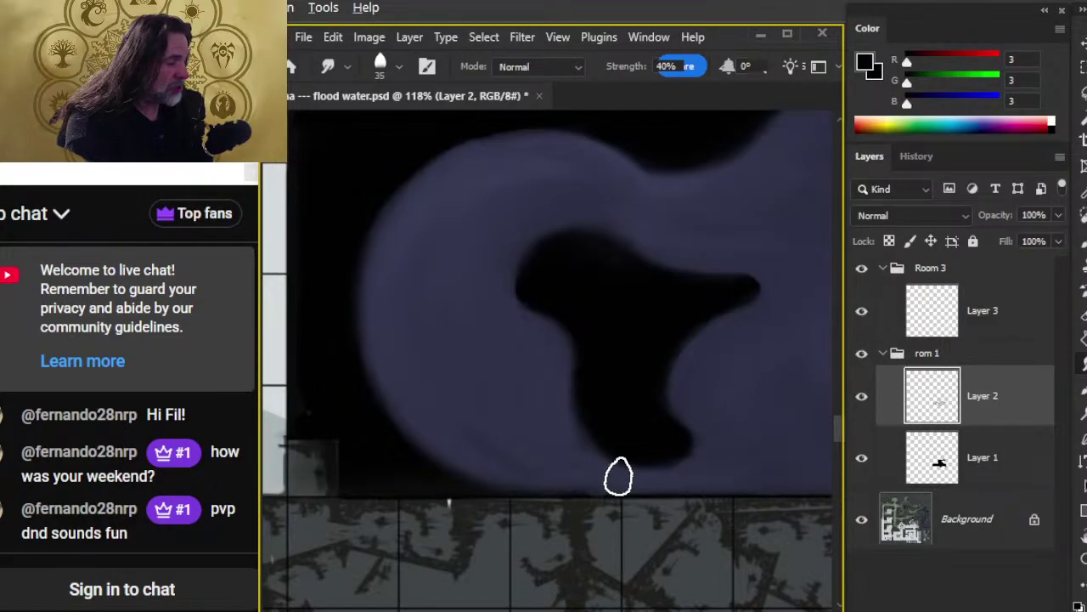
key("shift")
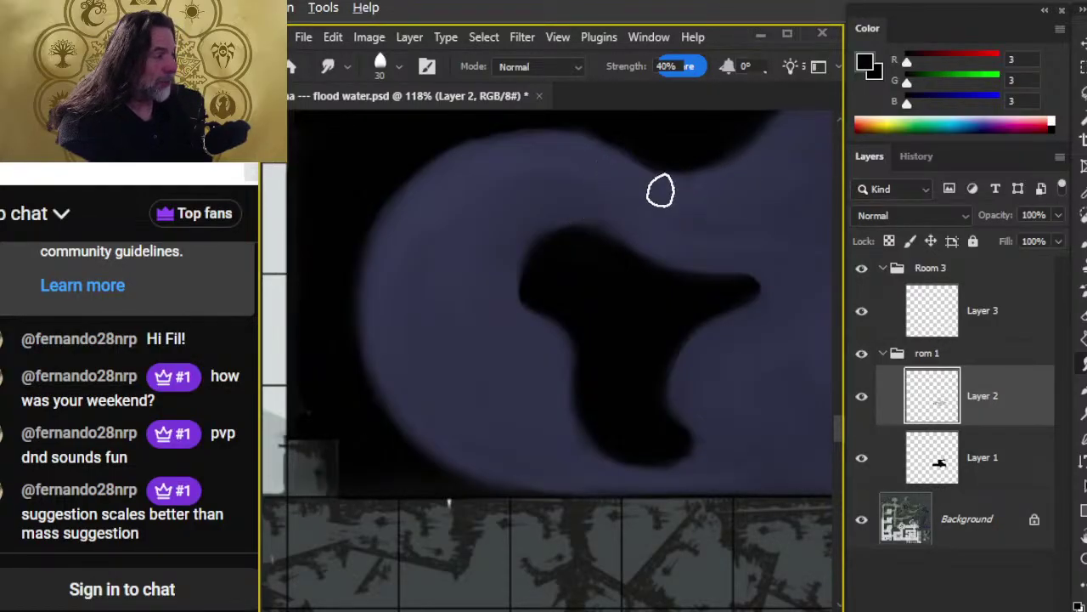
mouse_move(569, 222)
left_mouse_down()
mouse_move(605, 264)
mouse_move(568, 254)
mouse_move(531, 272)
mouse_move(570, 243)
mouse_move(582, 264)
mouse_move(580, 237)
mouse_move(594, 246)
mouse_move(537, 315)
mouse_move(497, 321)
mouse_move(561, 340)
mouse_move(576, 298)
mouse_move(569, 243)
mouse_move(548, 271)
left_mouse_up()
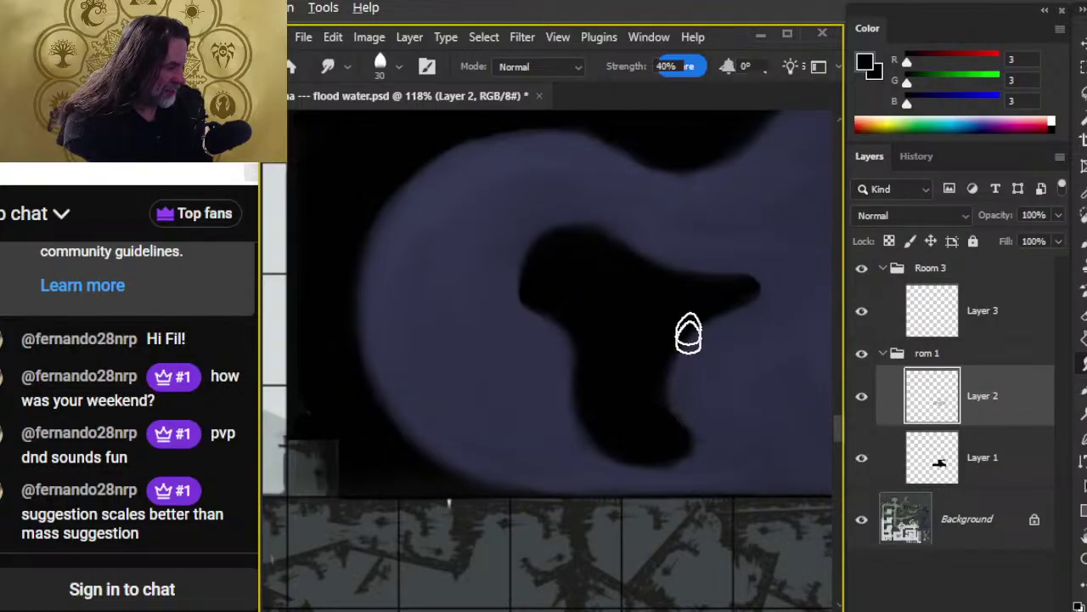
- Blend the purple water around the larger black lobes eastward along the corridor on Layer 2 with the Smudge tool at size 40
key("z")
mouse_move(770, 422)
left_mouse_down()
mouse_move(661, 433)
mouse_move(563, 413)
left_mouse_up()
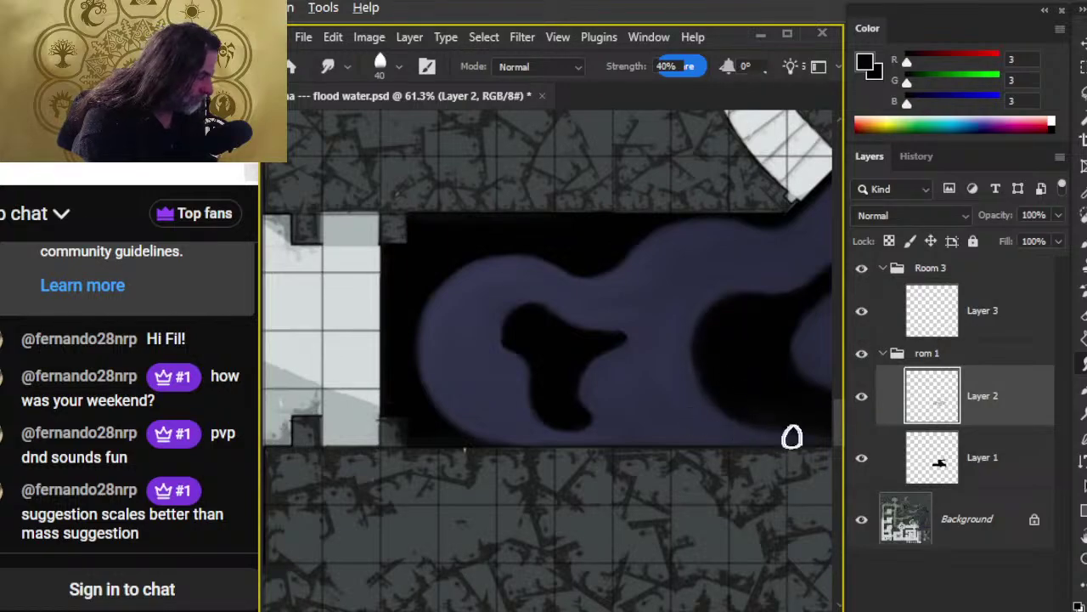
mouse_move(705, 384)
left_mouse_down()
mouse_move(661, 384)
mouse_move(529, 338)
left_mouse_up()
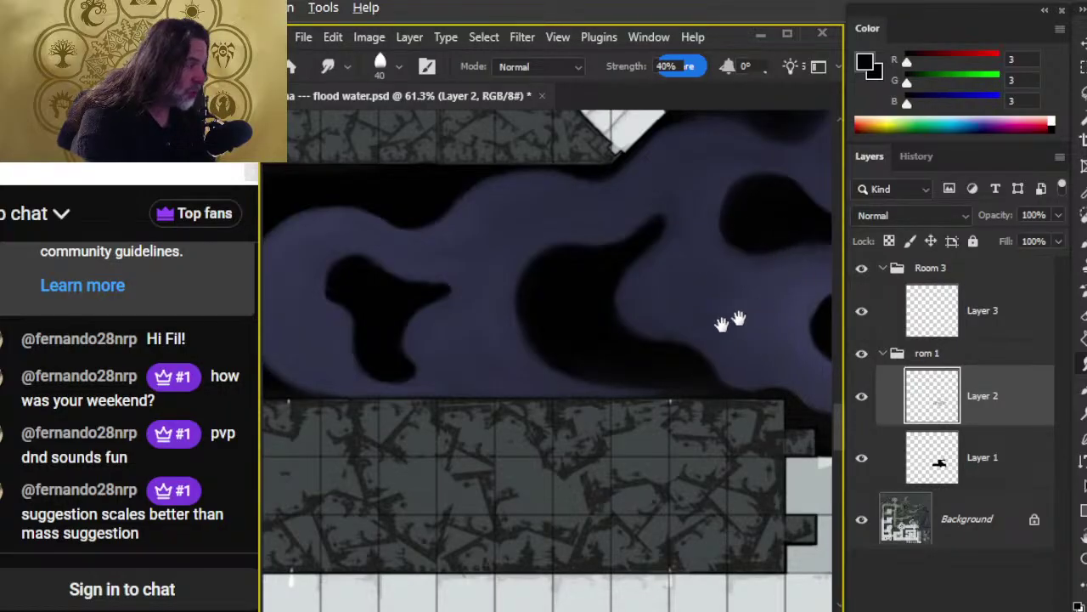
left_click_drag(748, 313, 704, 333)
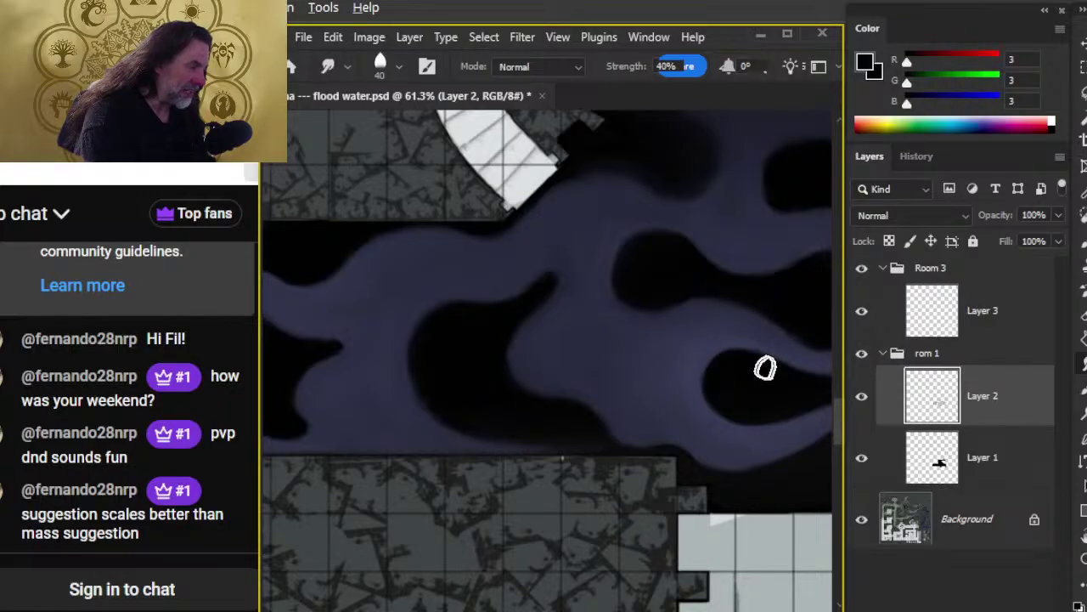
- Extend the black channel eastward along the southern wall past the doorway on Layer 2, smudging at size 30 and 40% strength
left_click_drag(798, 378, 655, 383)
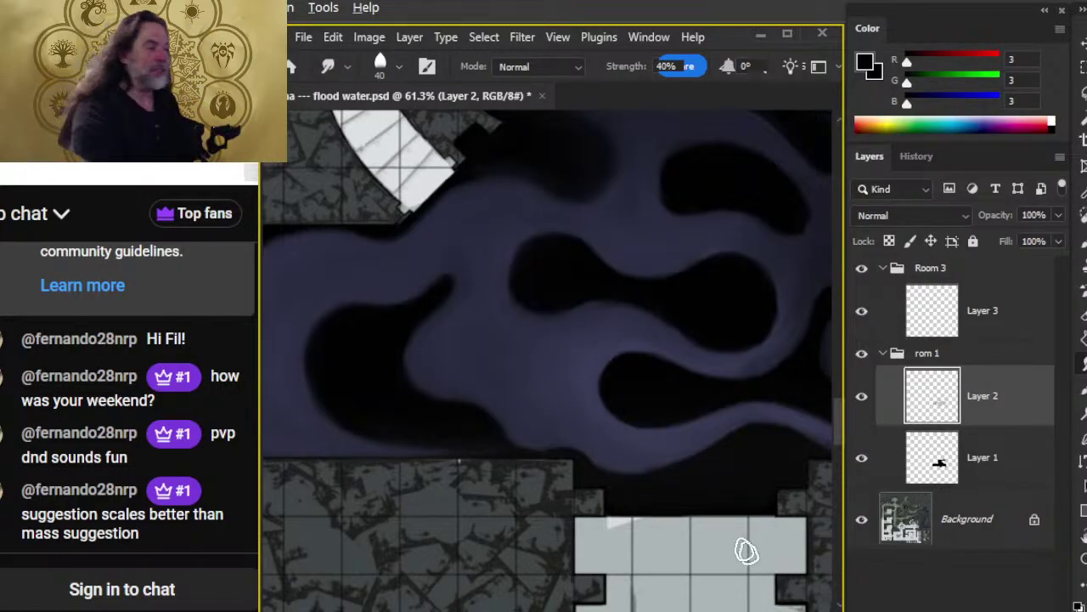
left_click_drag(745, 430, 589, 430)
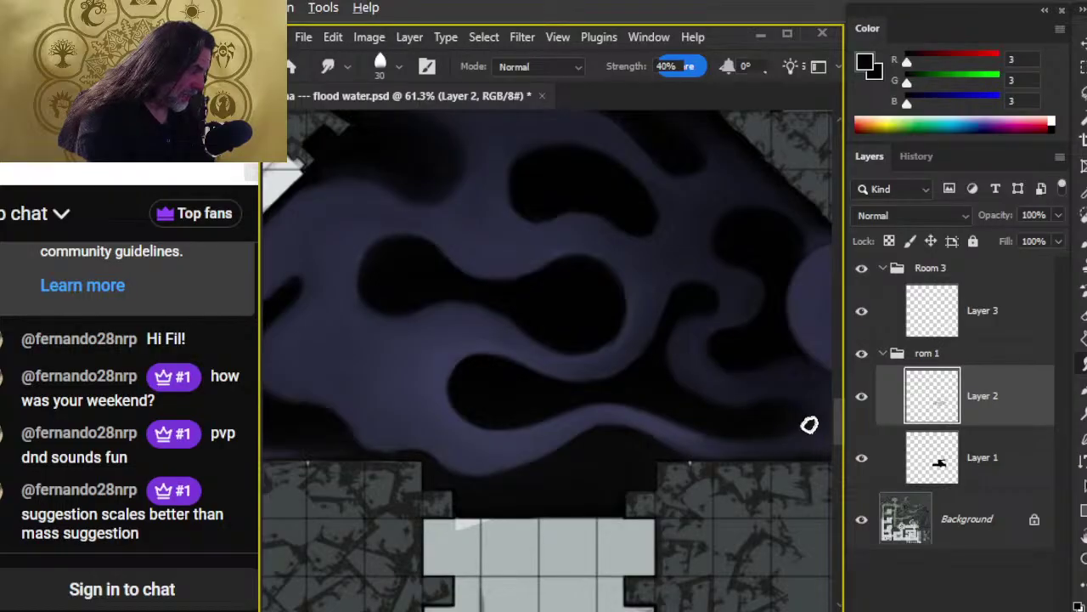
left_click_drag(760, 457, 644, 449)
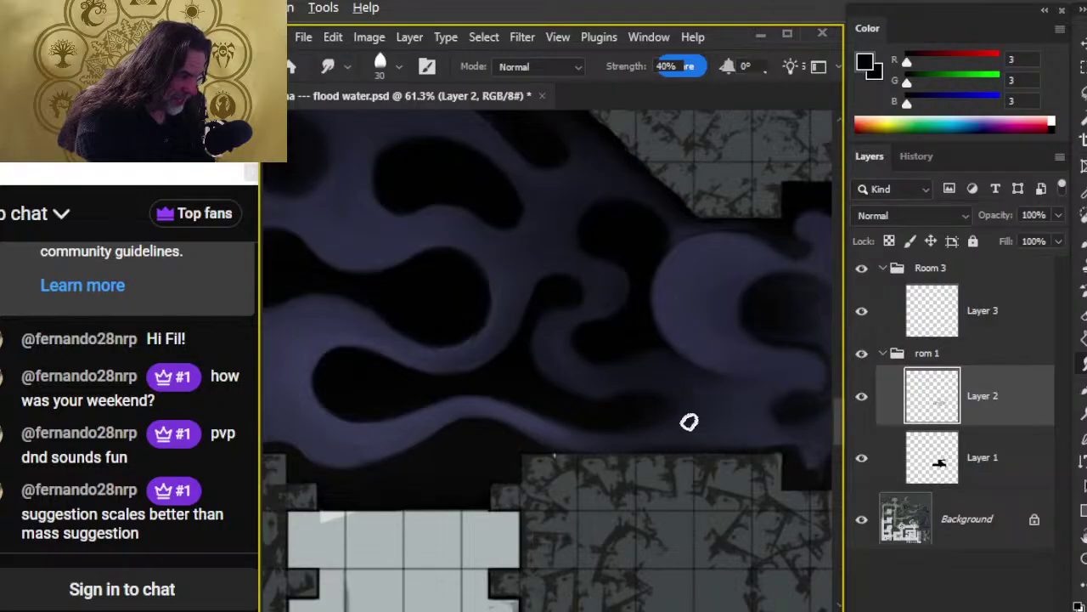
mouse_move(607, 425)
left_mouse_down()
mouse_move(619, 401)
mouse_move(672, 407)
left_mouse_up()
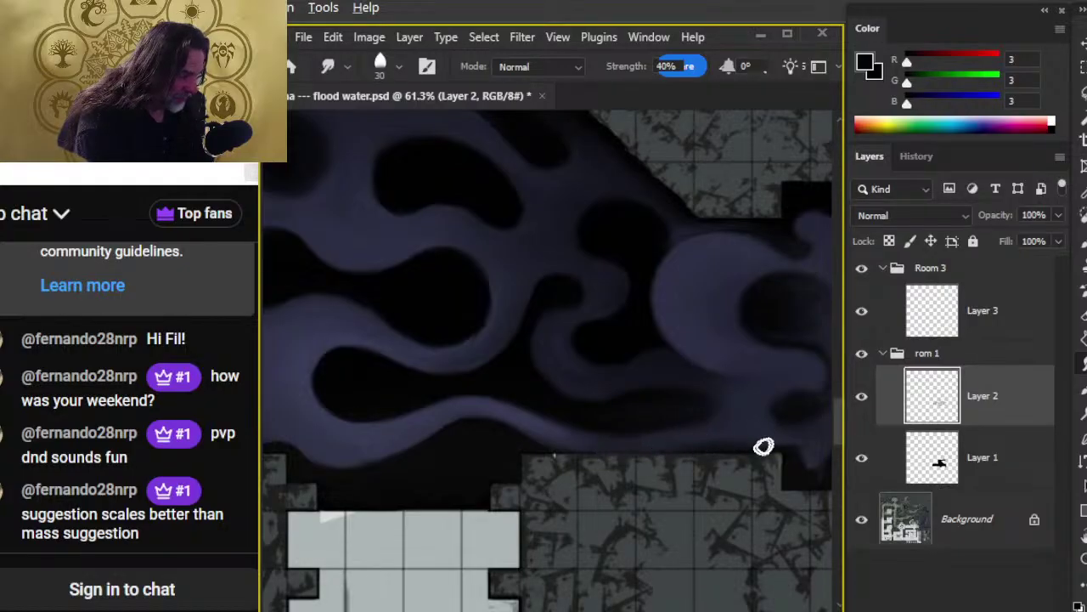
- Refine the purple band between the dumbbell-shaped lobe's eastern end and the neighbouring black channel, smudging at size 30
key("z")
left_click_drag(617, 451, 623, 472)
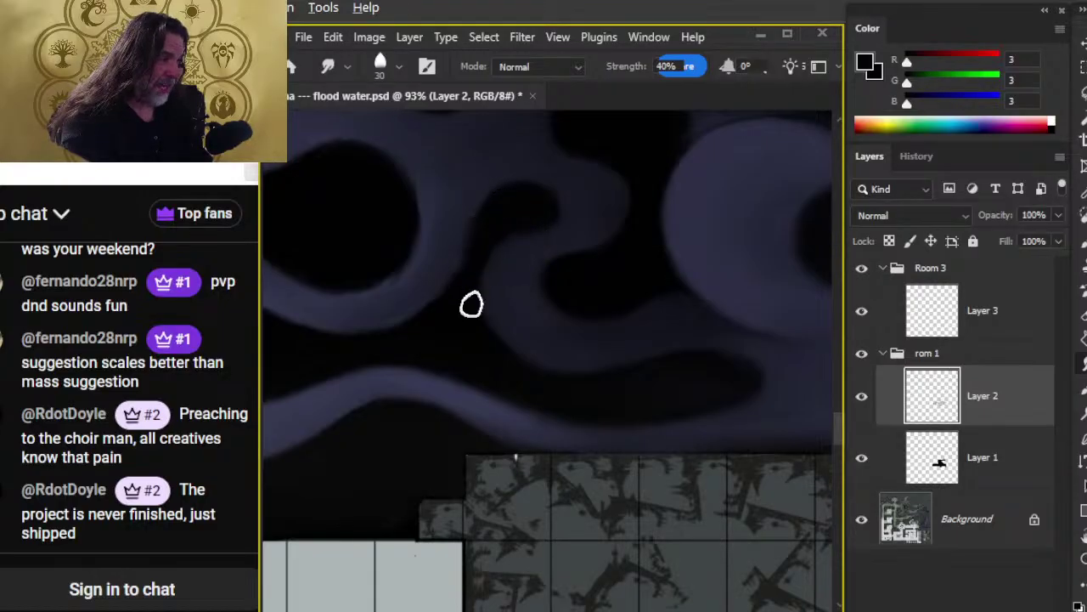
left_click_drag(453, 354, 578, 406)
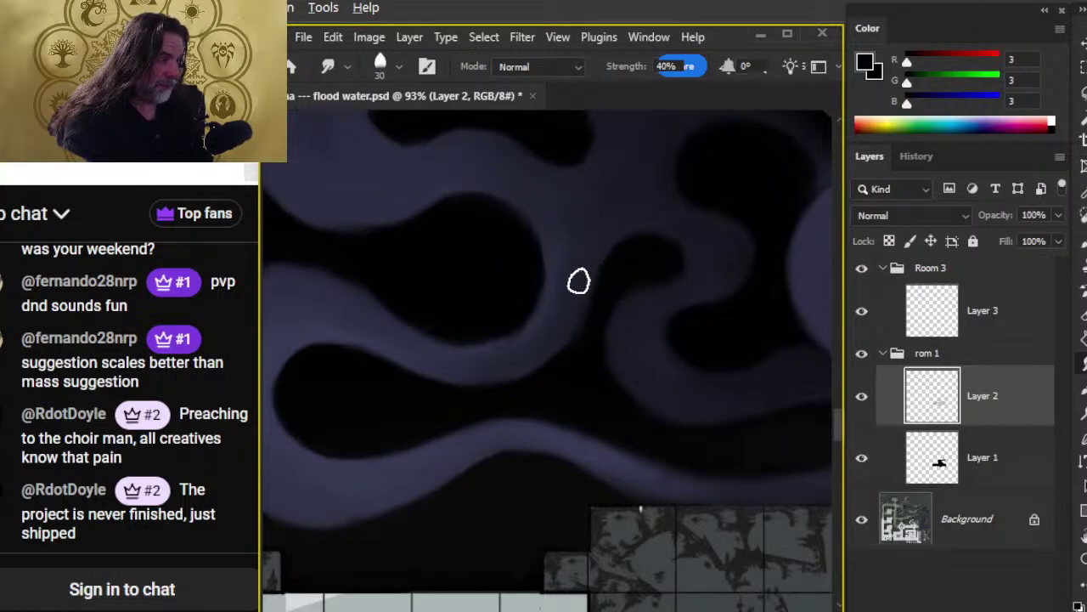
- Blend the purple water between the hook-shaped western lobe and the dumbbell-shaped lobe on Layer 2, smudging at size 30 and 40% strength
key("z")
scroll(551, 371, "down", 5)
left_click_drag(690, 439, 568, 399)
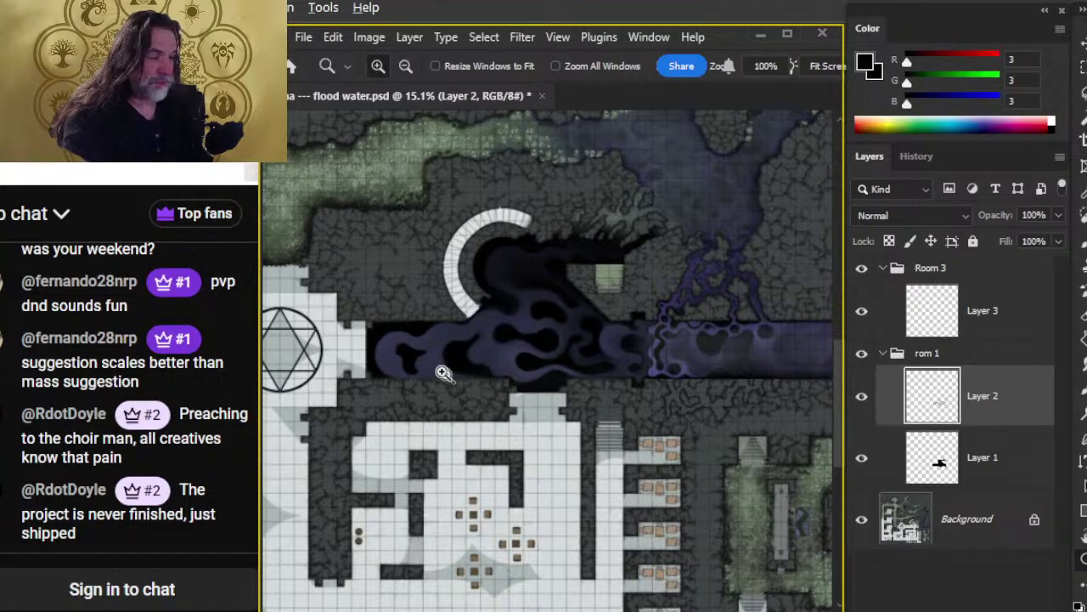
scroll(443, 346, "up", 3)
key("r")
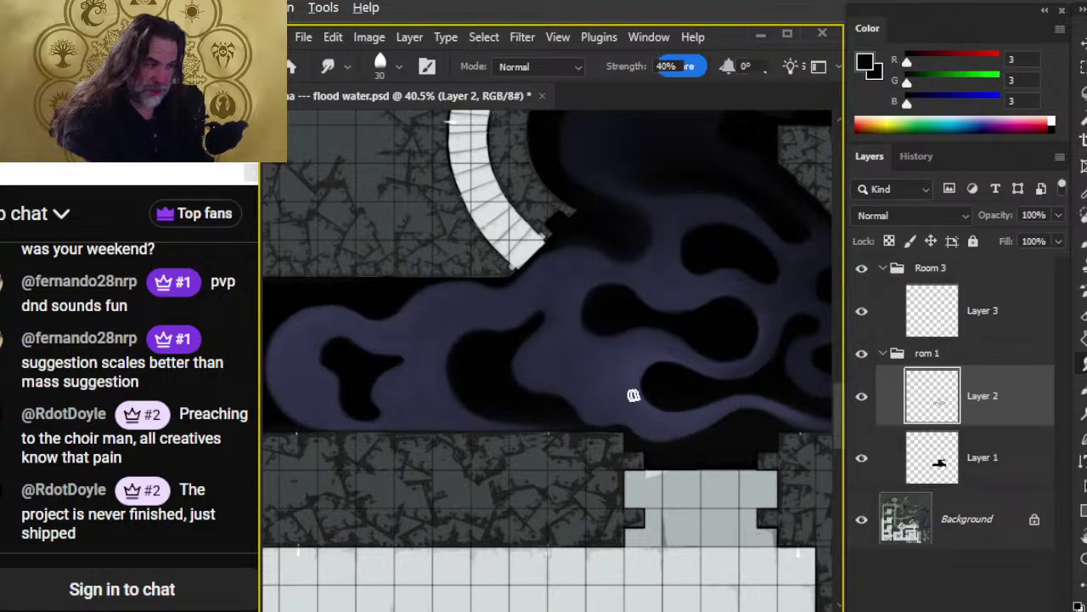
key("z")
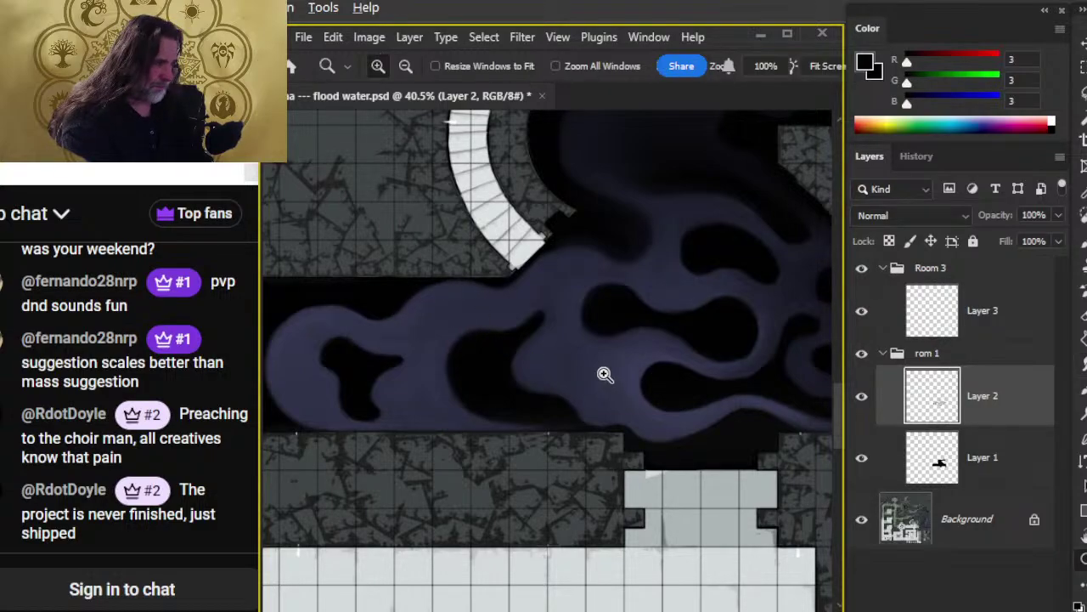
left_click_drag(664, 403, 578, 424)
left_click(578, 424)
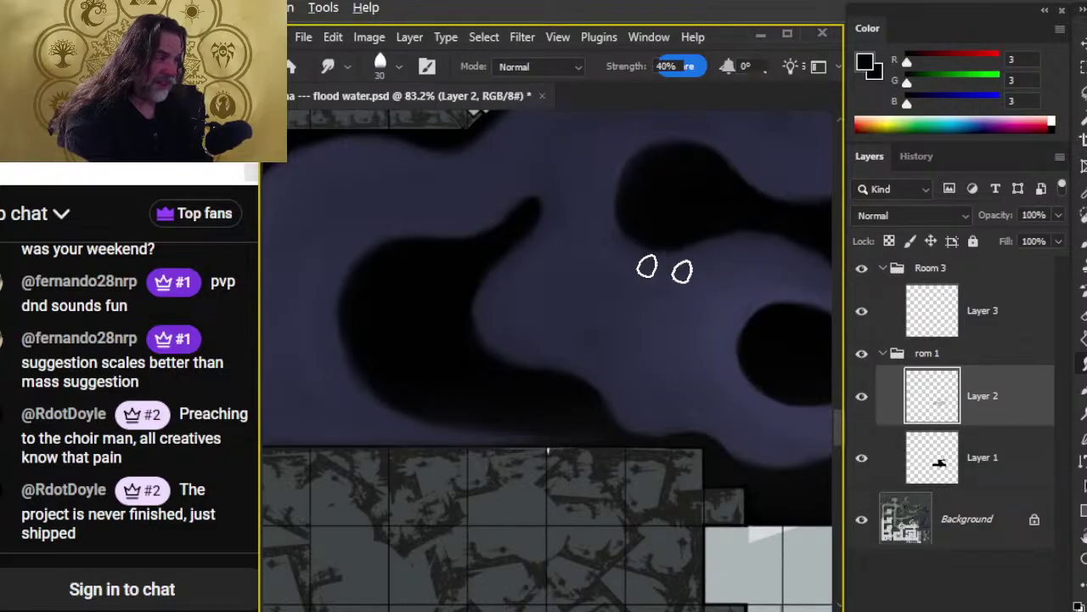
scroll(671, 272, "right", 5)
scroll(671, 272, "up", 2)
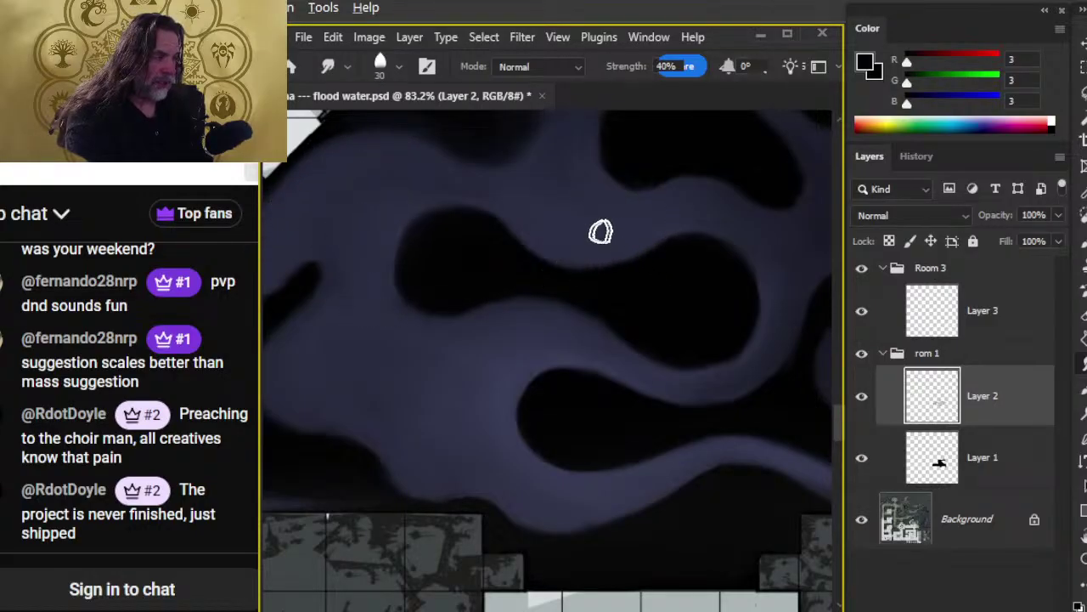
- Examine the smudged purple flood water in the corridor and the round chamber, up close and against the surrounding map
key("z")
left_click_drag(604, 357, 477, 455)
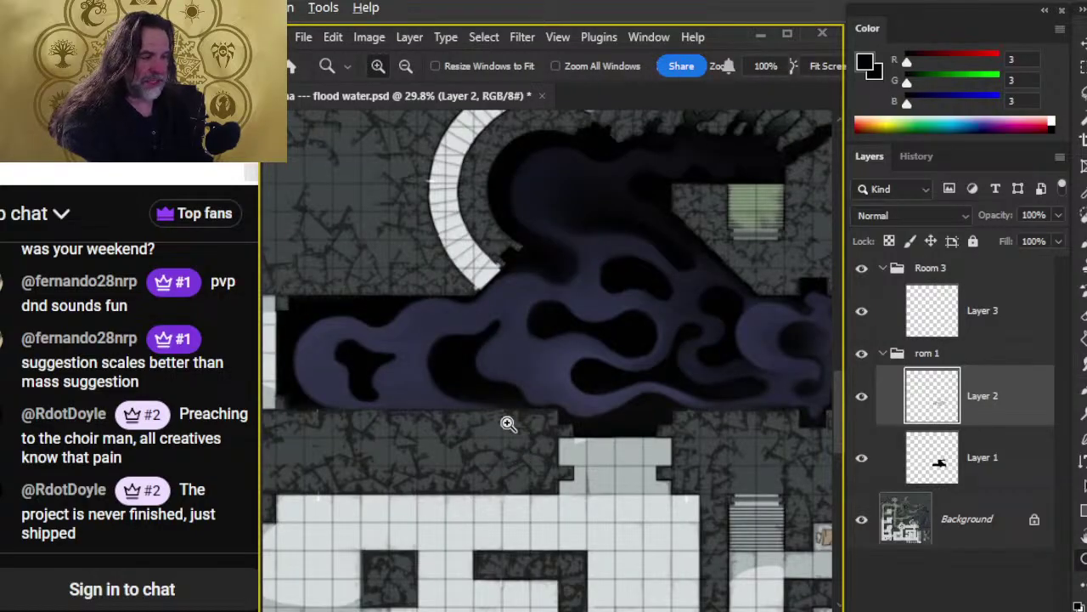
left_click_drag(505, 359, 577, 417)
key("r")
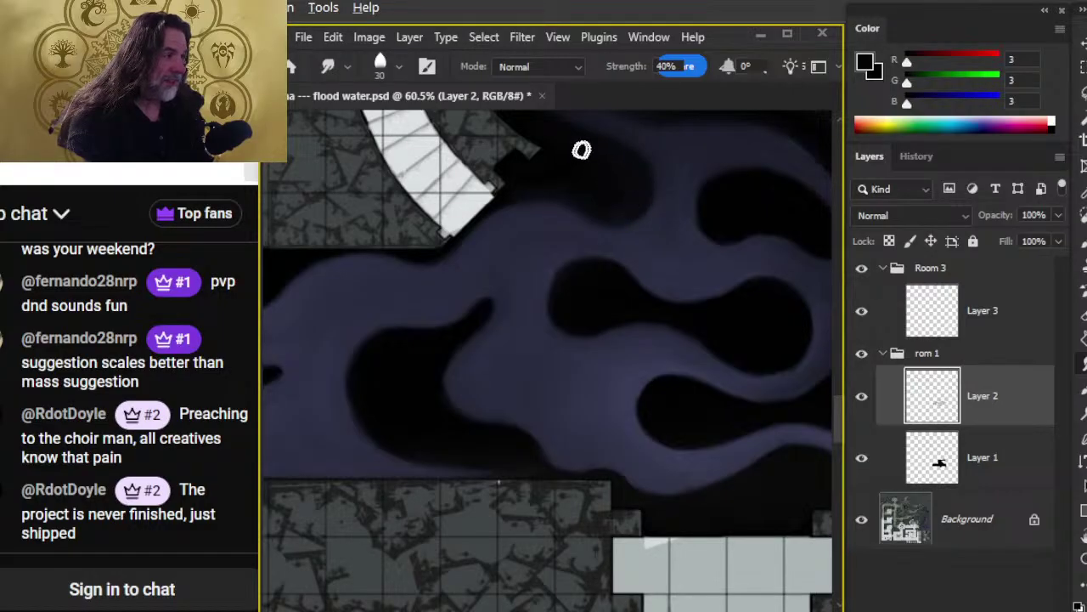
left_click_drag(617, 161, 618, 272)
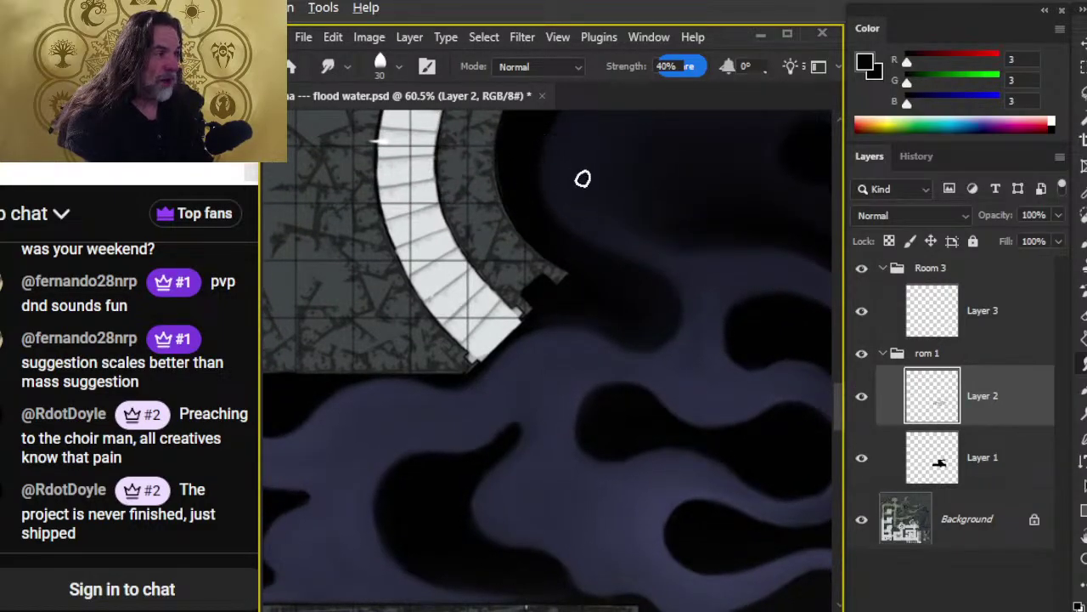
left_click_drag(587, 191, 572, 325)
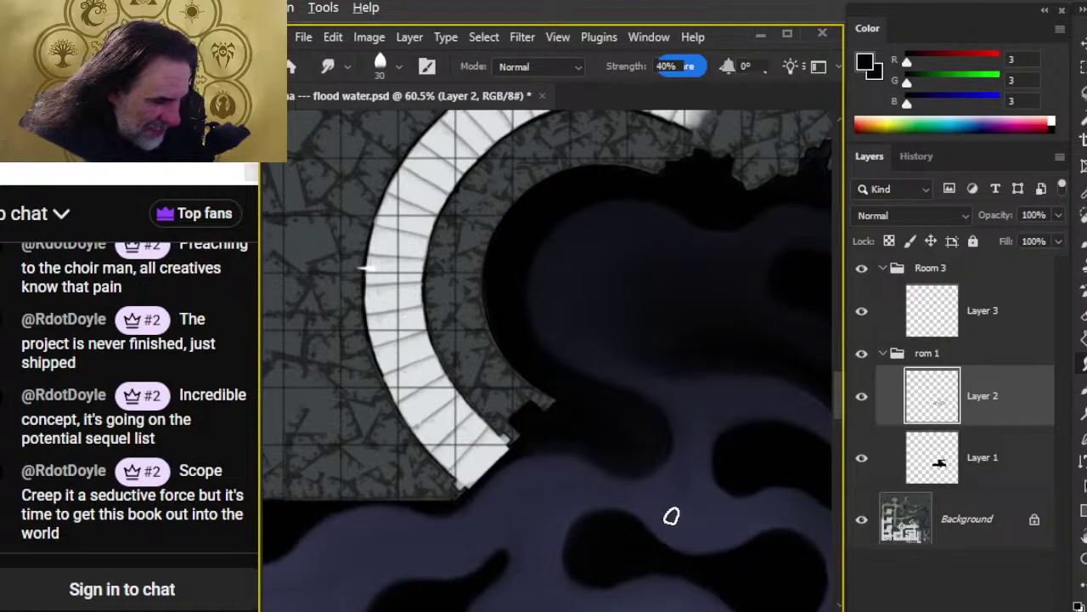
key("z")
left_click_drag(728, 449, 650, 473)
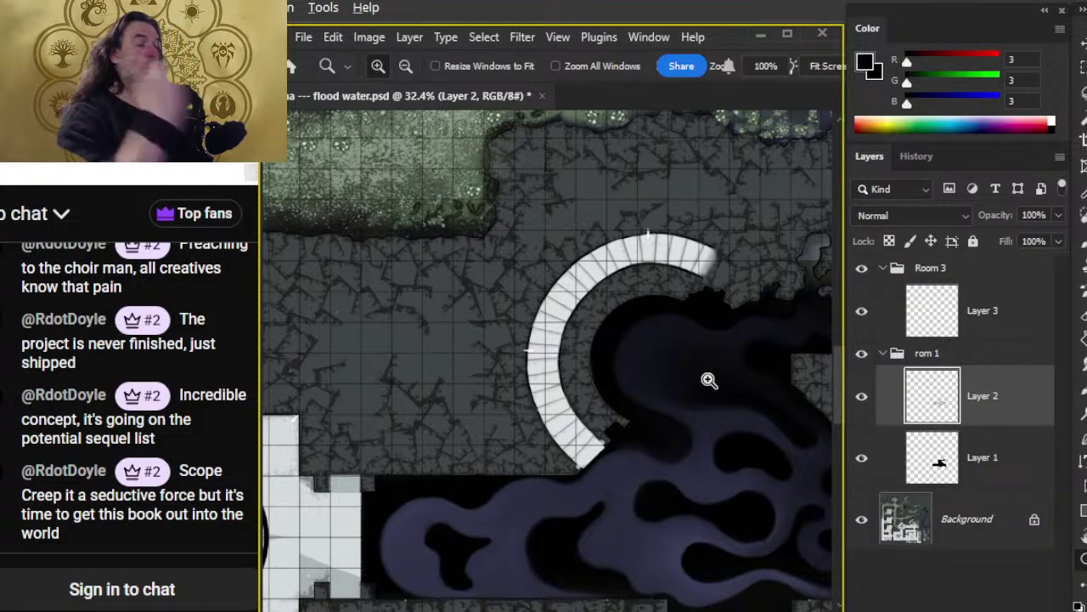
mouse_move(674, 388)
left_mouse_down()
mouse_move(502, 365)
mouse_move(558, 291)
left_mouse_up()
key("r")
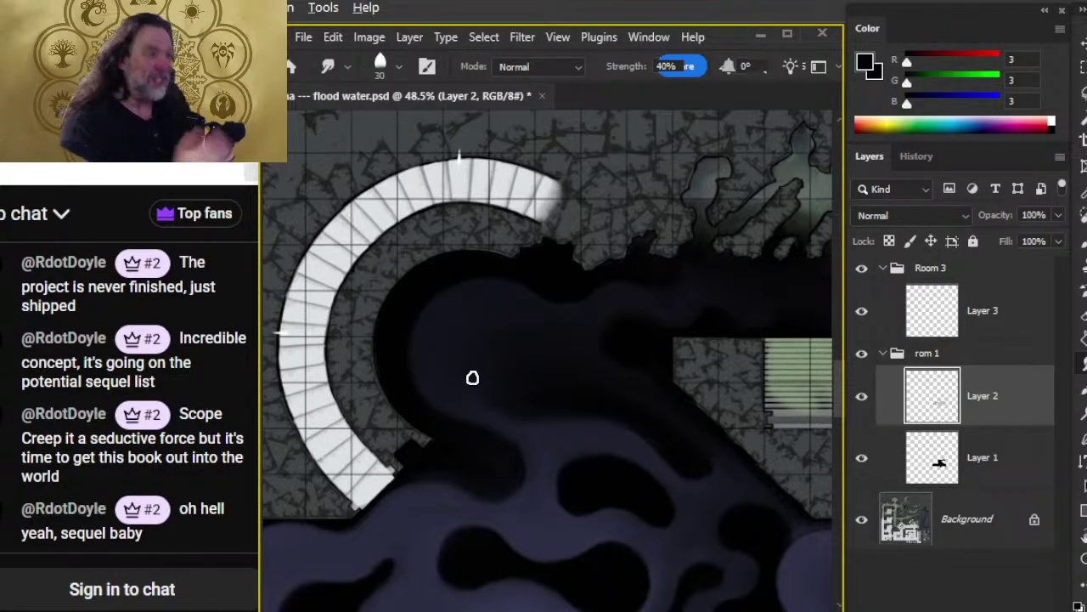
left_click_drag(580, 409, 505, 335)
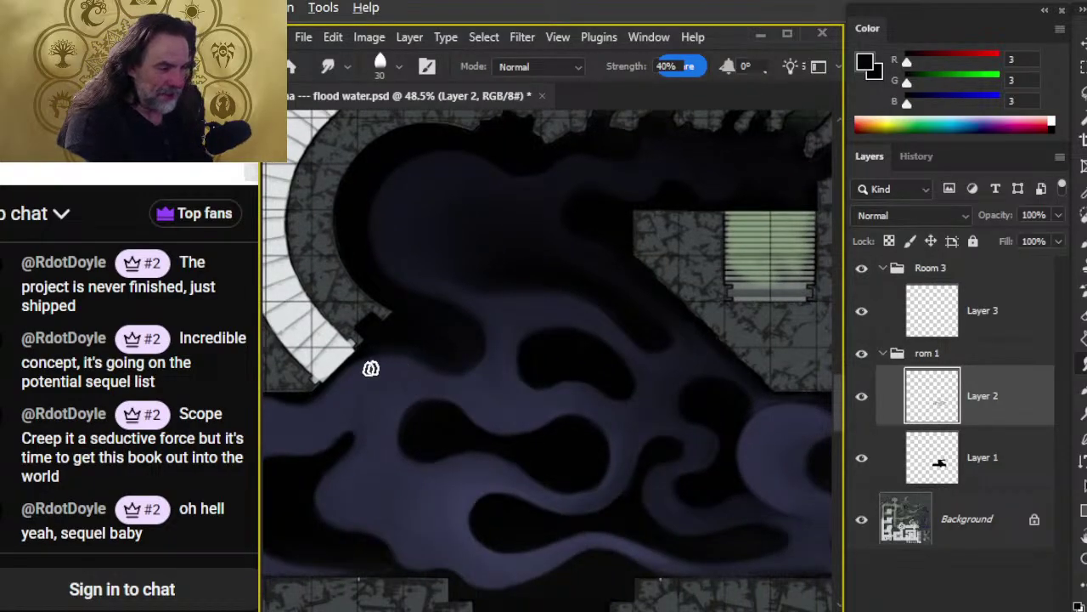
left_click_drag(456, 464, 558, 371)
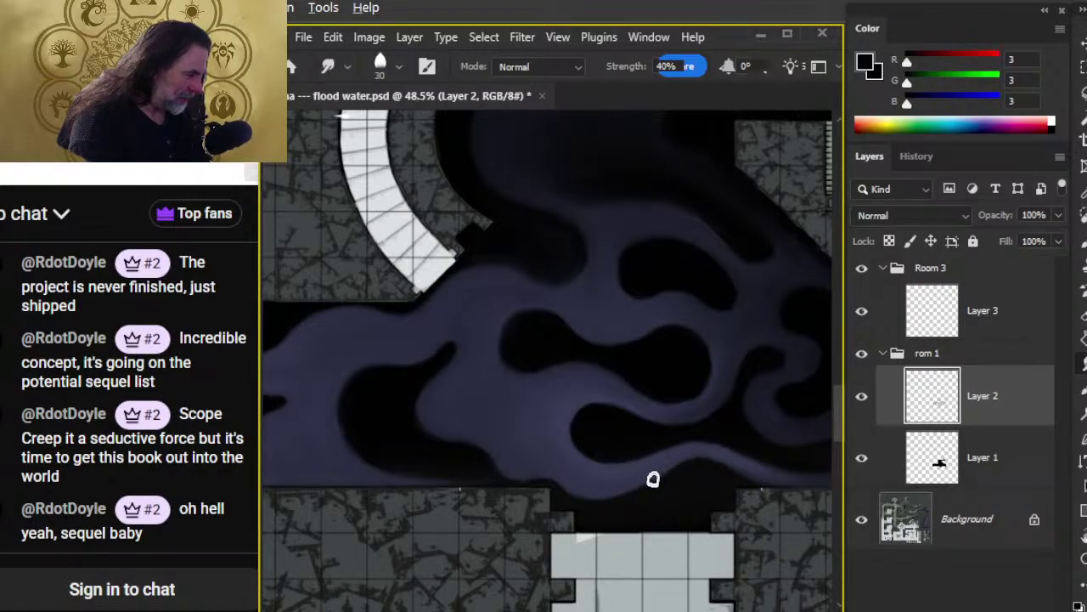
left_click_drag(642, 557, 495, 381)
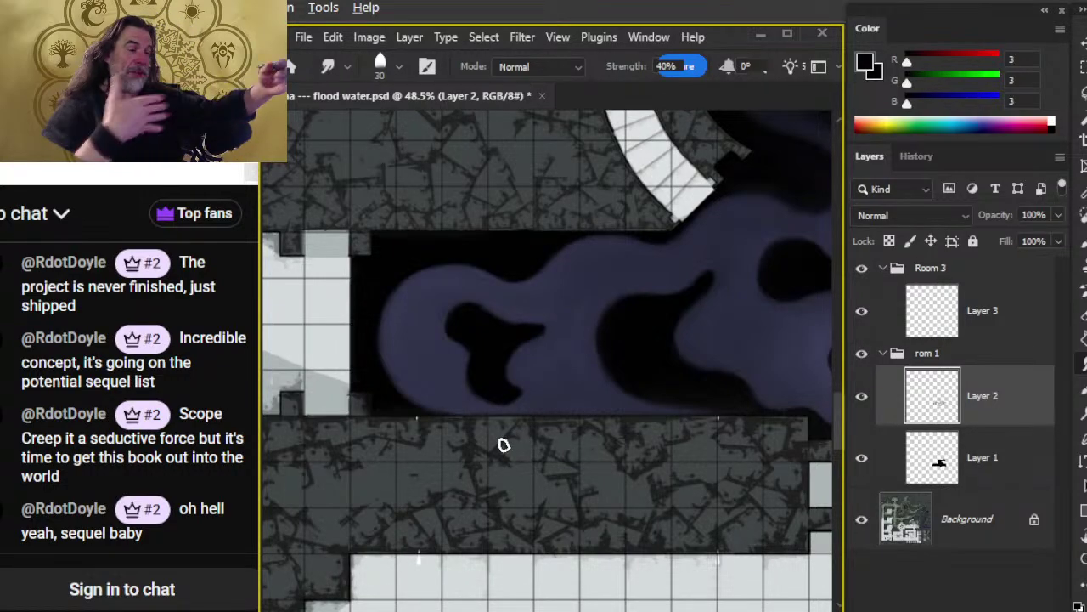
key("z")
mouse_move(752, 413)
left_mouse_down()
mouse_move(655, 454)
mouse_move(566, 340)
mouse_move(539, 172)
left_mouse_up()
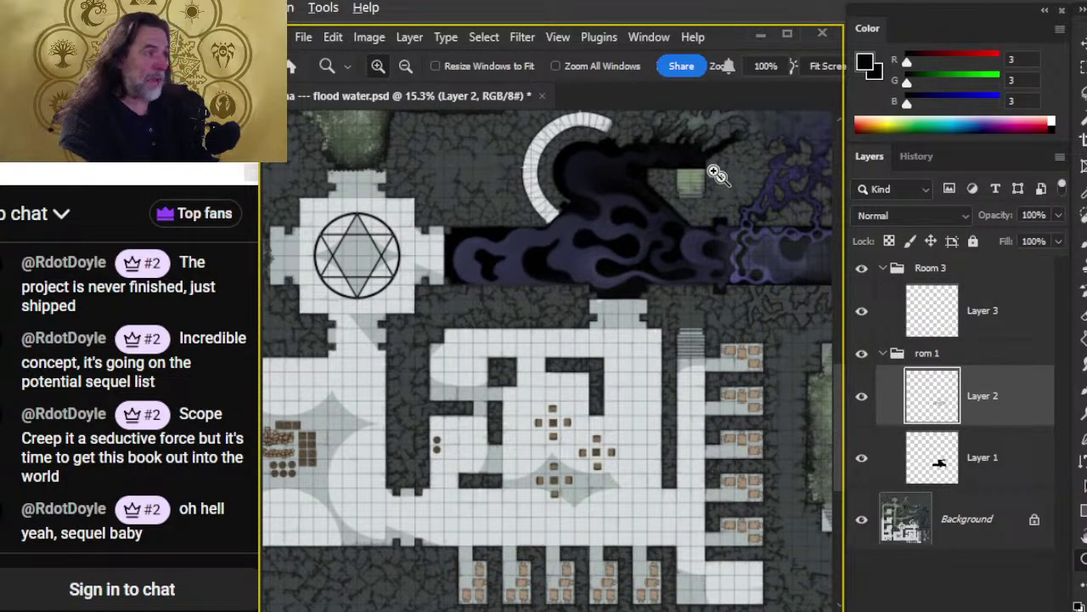
- On Layer 3 in the Room 3 group, paint a short black line along the upper edge of the hexagram room's east doorway
left_click(1007, 327)
left_click_drag(479, 286, 561, 255)
mouse_move(338, 318)
left_mouse_down()
mouse_move(701, 355)
mouse_move(432, 424)
left_mouse_up()
key("b")
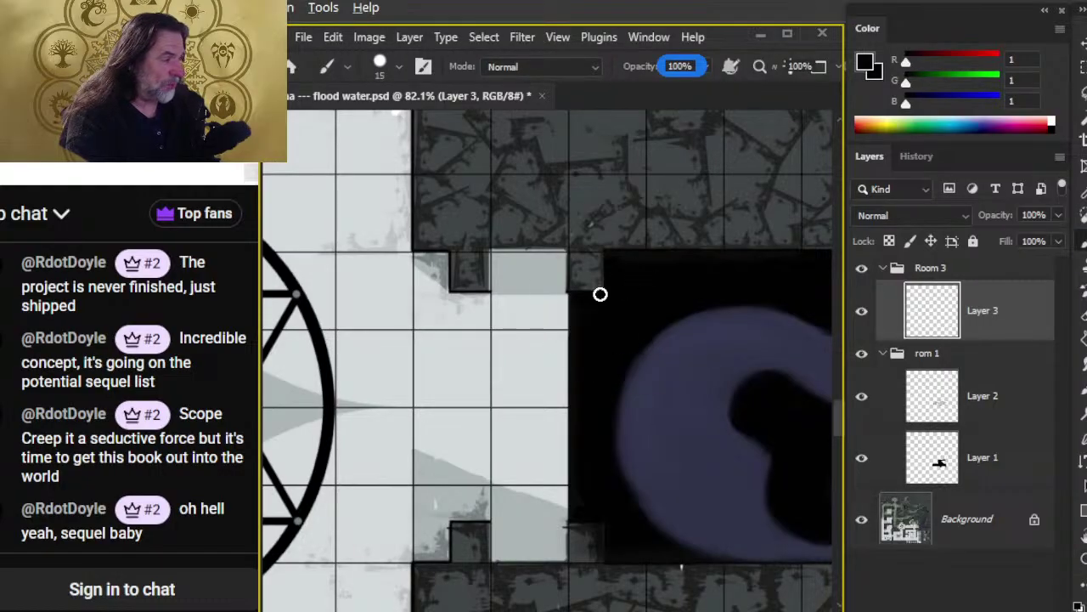
left_click_drag(497, 256, 557, 255)
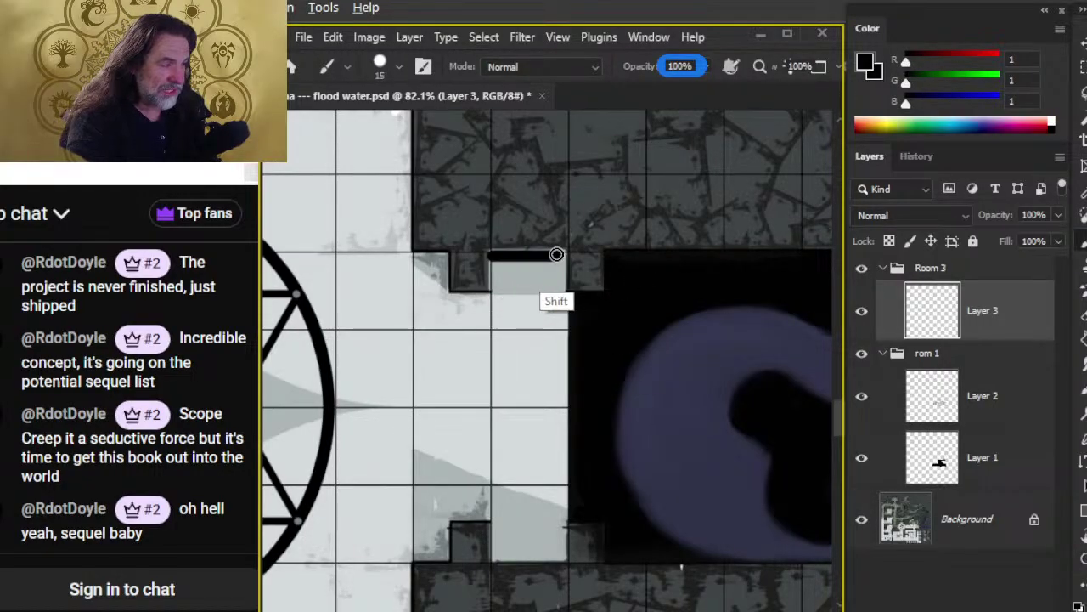
- Choose the Square fixed brush at 100 px and black out the column of floor between the east doorway's pillars
right_click(518, 280)
left_click(609, 529)
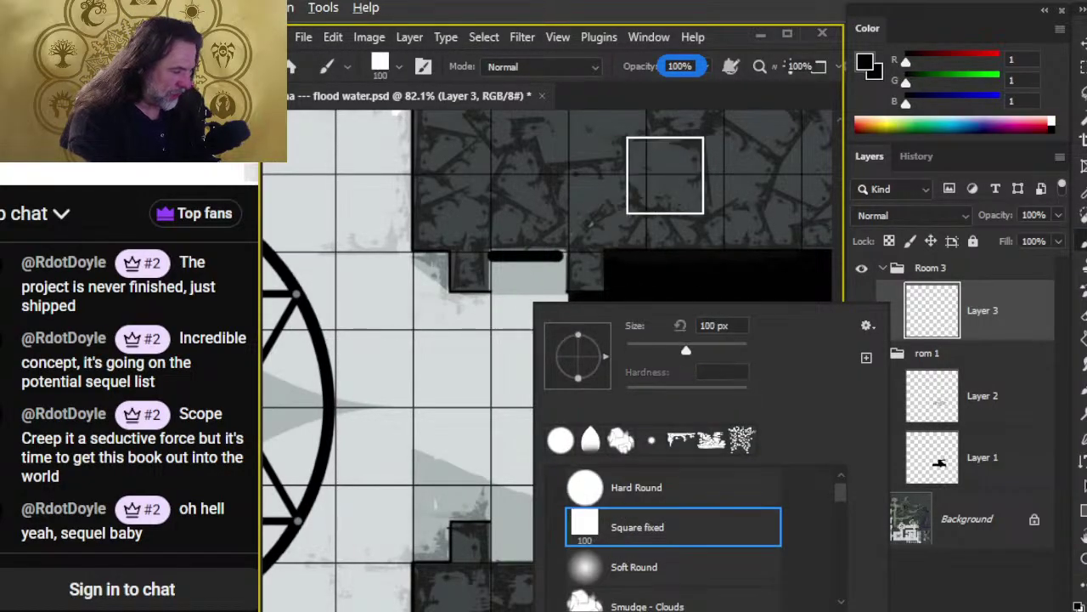
left_click(578, 178)
key("z")
mouse_move(496, 314)
left_mouse_down()
mouse_move(534, 272)
mouse_move(567, 266)
mouse_move(573, 470)
mouse_move(572, 366)
left_mouse_up()
key("b")
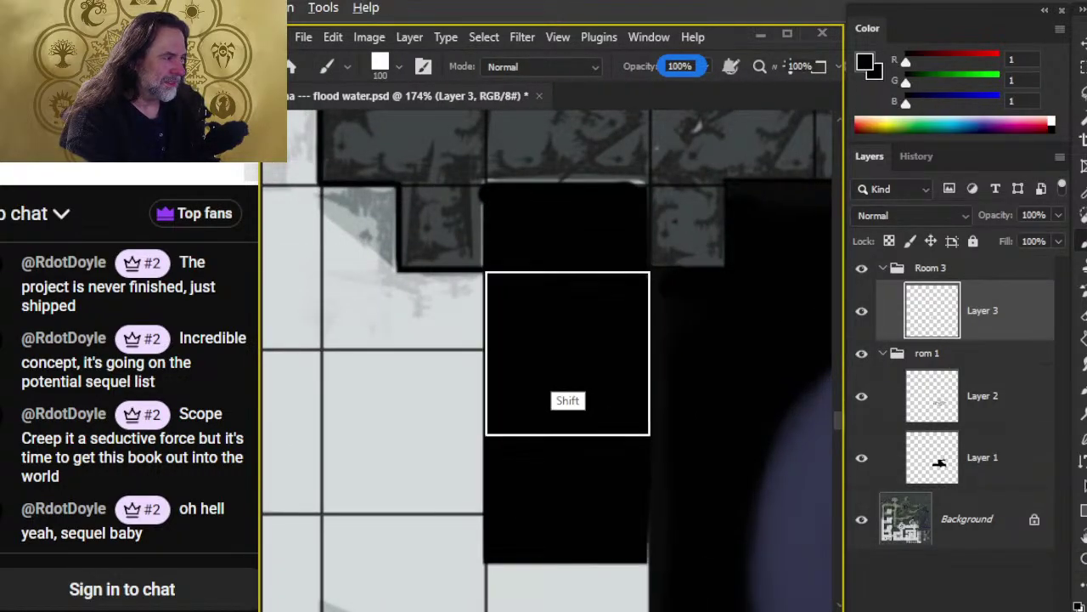
left_click(576, 518, "shift")
left_click_drag(570, 509, 567, 225)
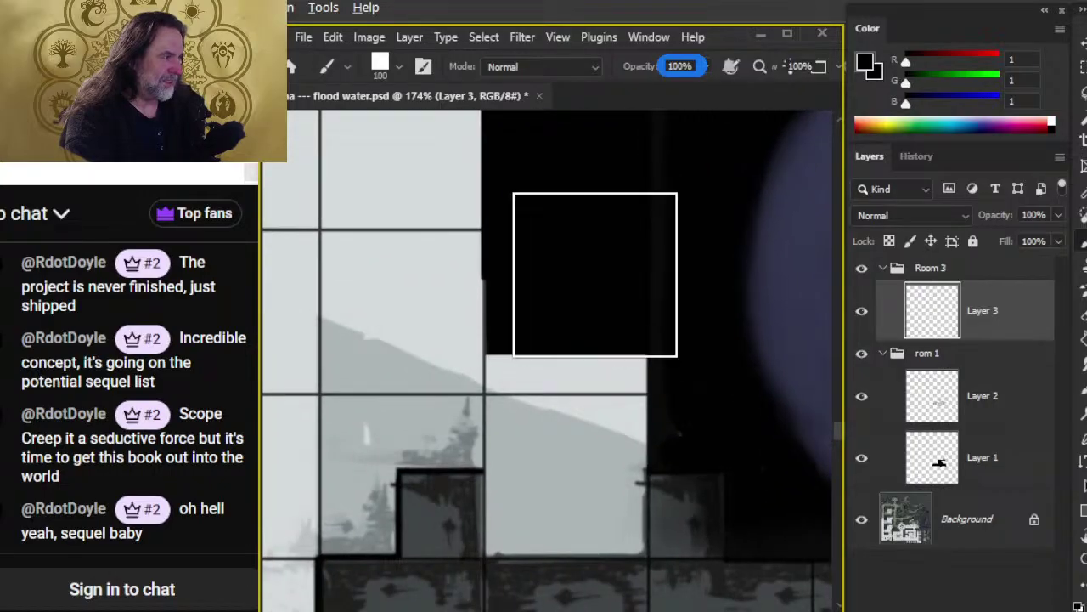
left_click(555, 426, "shift")
left_click_drag(555, 425, 561, 470)
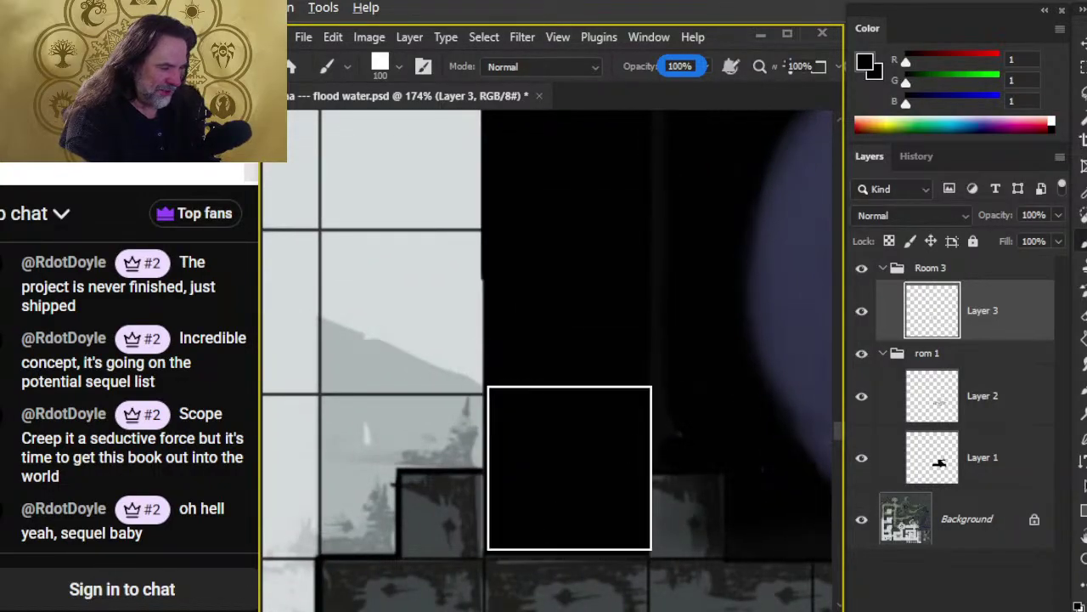
- Reduce the brush to 90 px and extend the black fill half a square west between the doorway's inner pillars
scroll(558, 349, "up", 3)
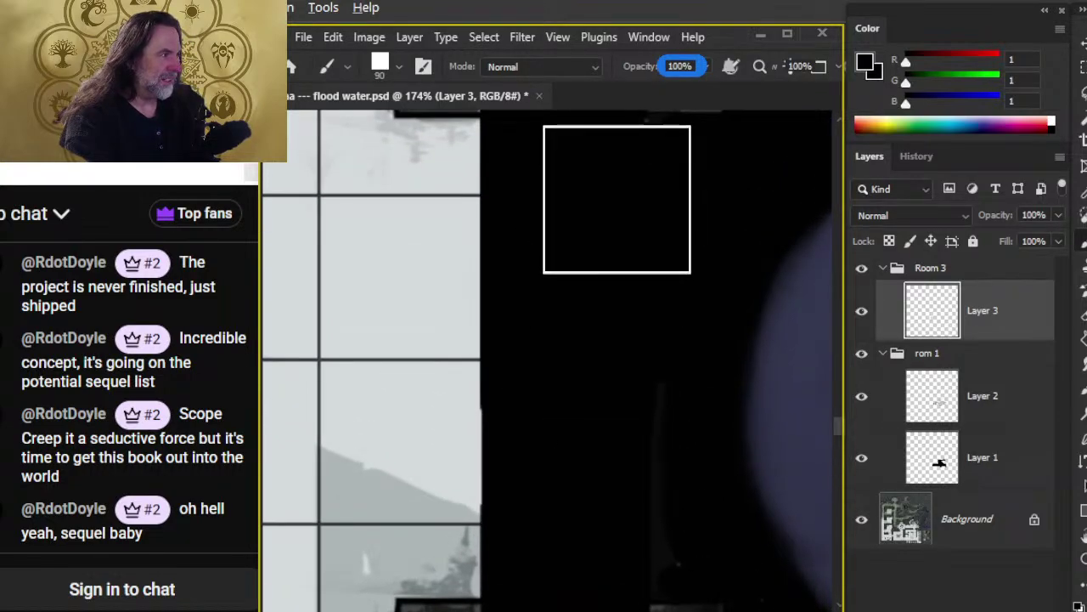
left_click_drag(603, 369, 555, 534)
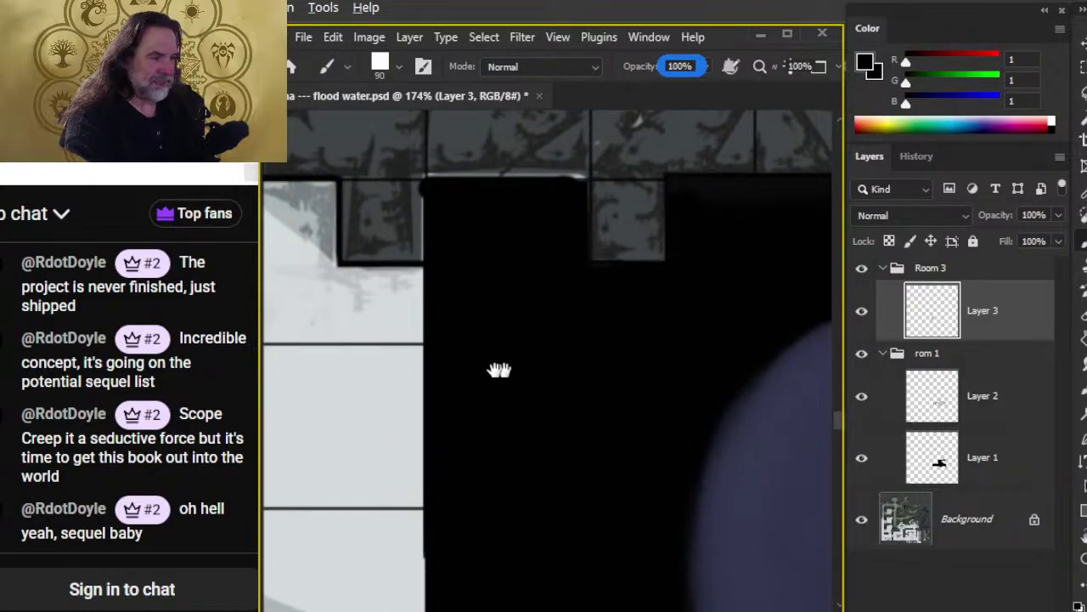
left_click_drag(497, 369, 612, 381)
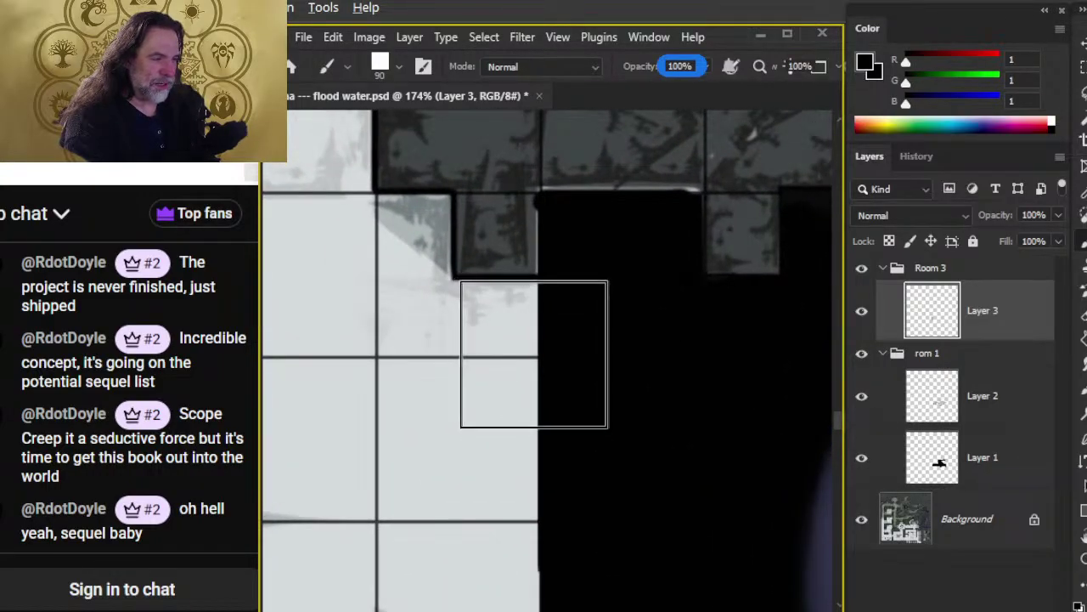
left_click_drag(529, 351, 530, 448)
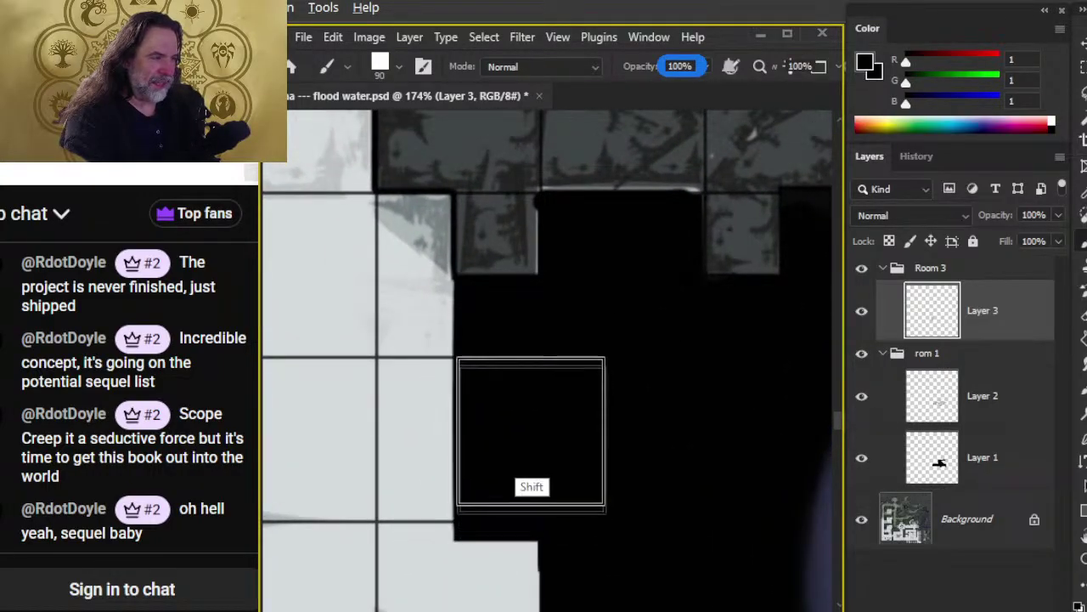
left_click_drag(525, 387, 527, 579)
mouse_move(574, 500)
left_mouse_down()
mouse_move(579, 404)
mouse_move(606, 360)
left_mouse_up()
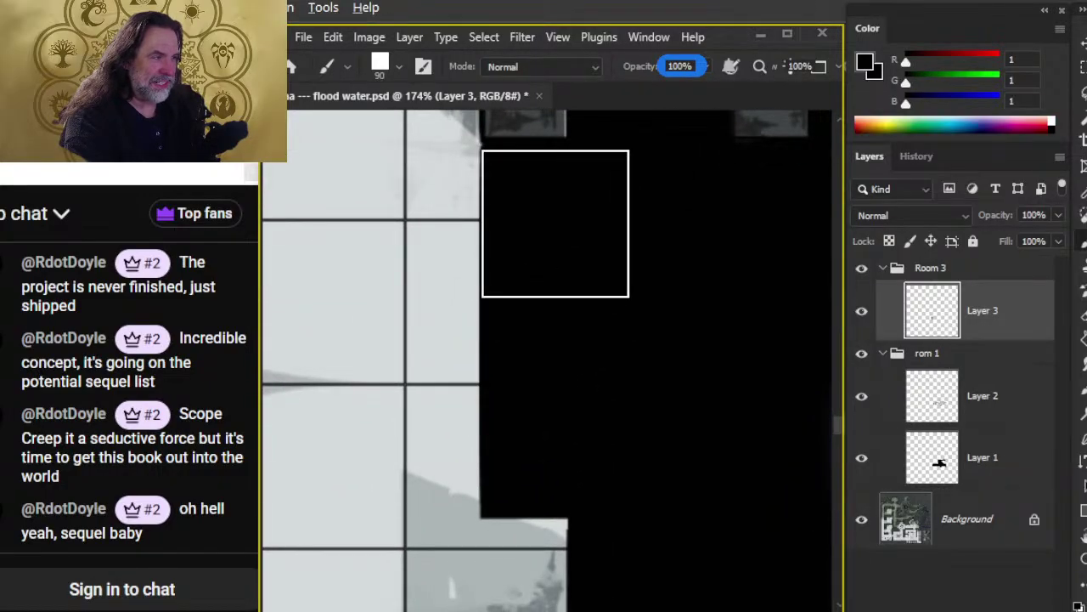
left_click(581, 499, "shift")
mouse_move(581, 498)
left_mouse_down()
mouse_move(590, 351)
mouse_move(554, 338)
mouse_move(564, 333)
mouse_move(589, 378)
left_mouse_up()
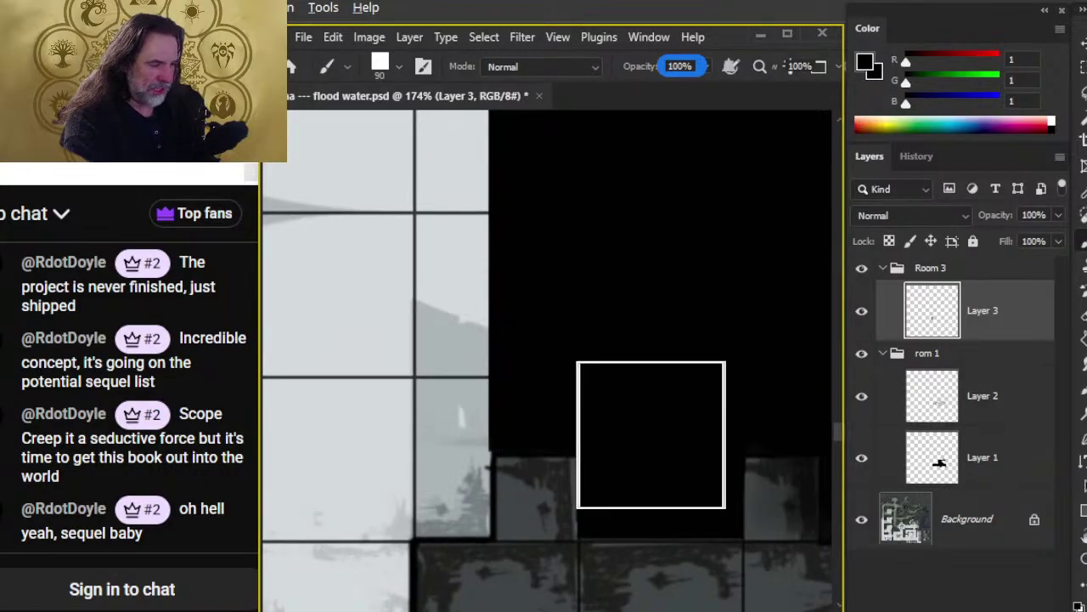
- Black out the rest of the doorway entrance, the hexagram room's upper east side and its northeast corner
key("z")
left_click_drag(633, 405, 560, 412)
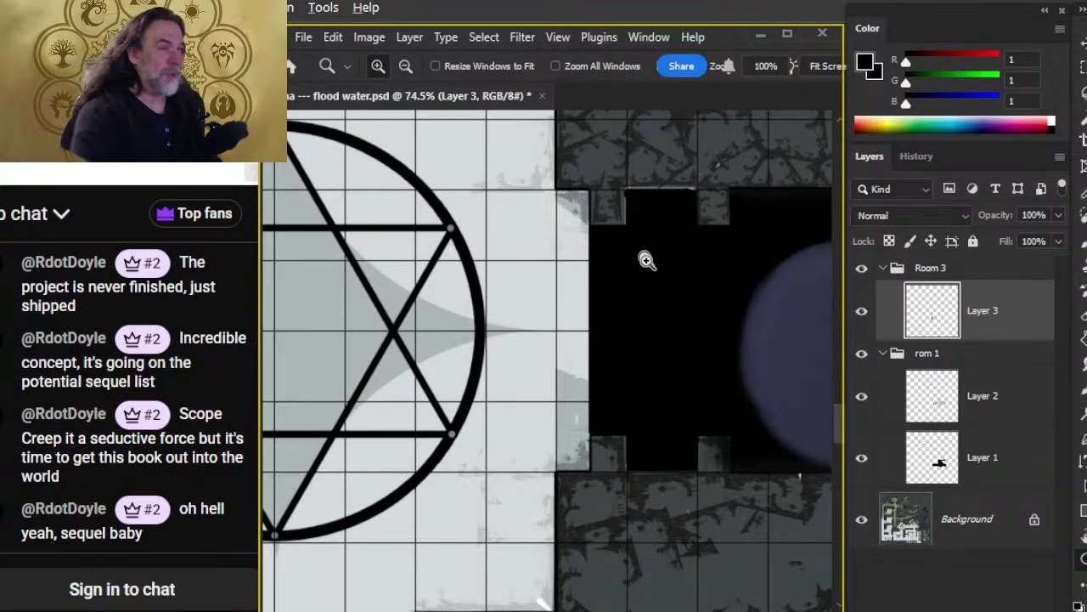
key("b")
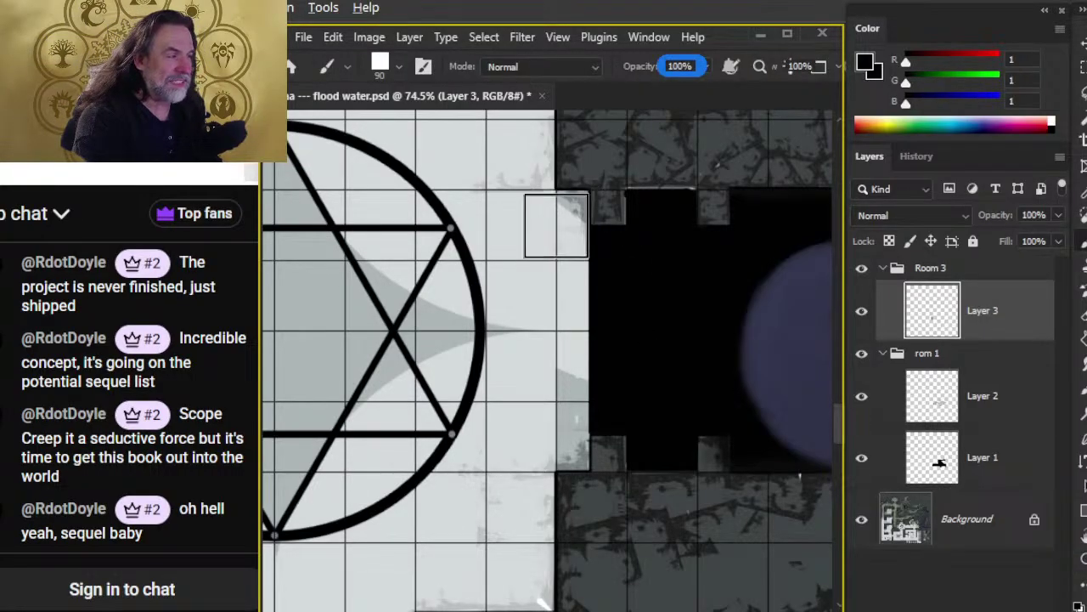
left_click_drag(557, 219, 561, 441)
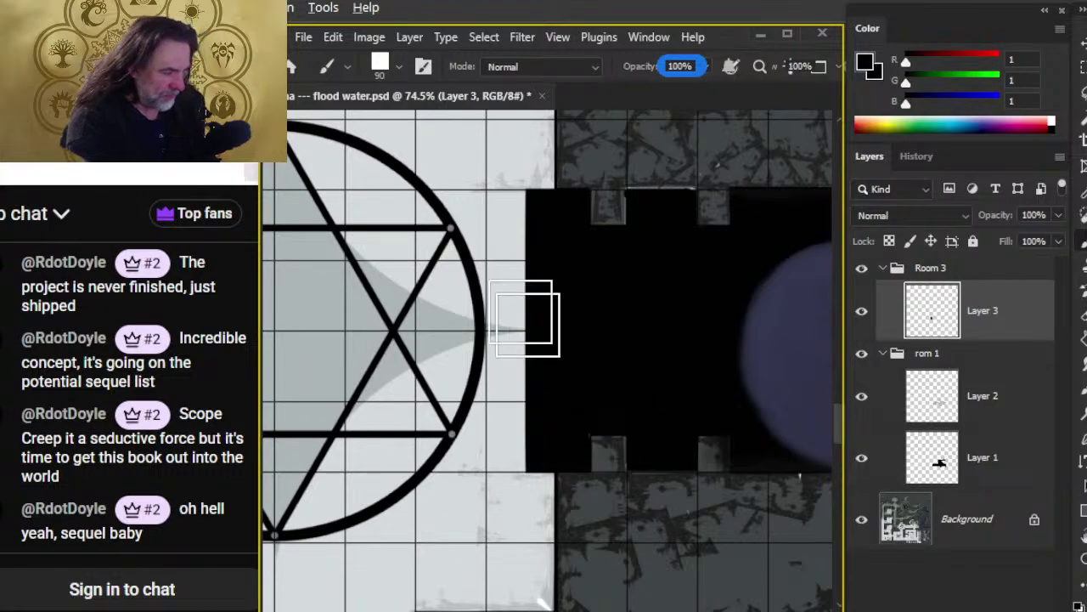
scroll(476, 246, "up", 3)
left_click_drag(535, 214, 531, 413)
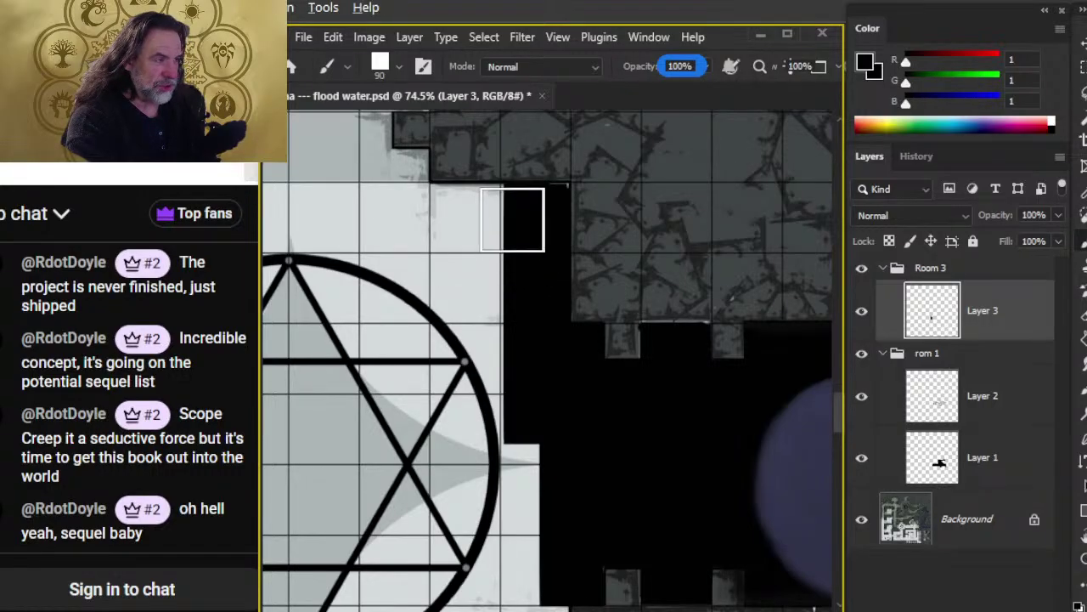
left_click_drag(538, 217, 430, 218)
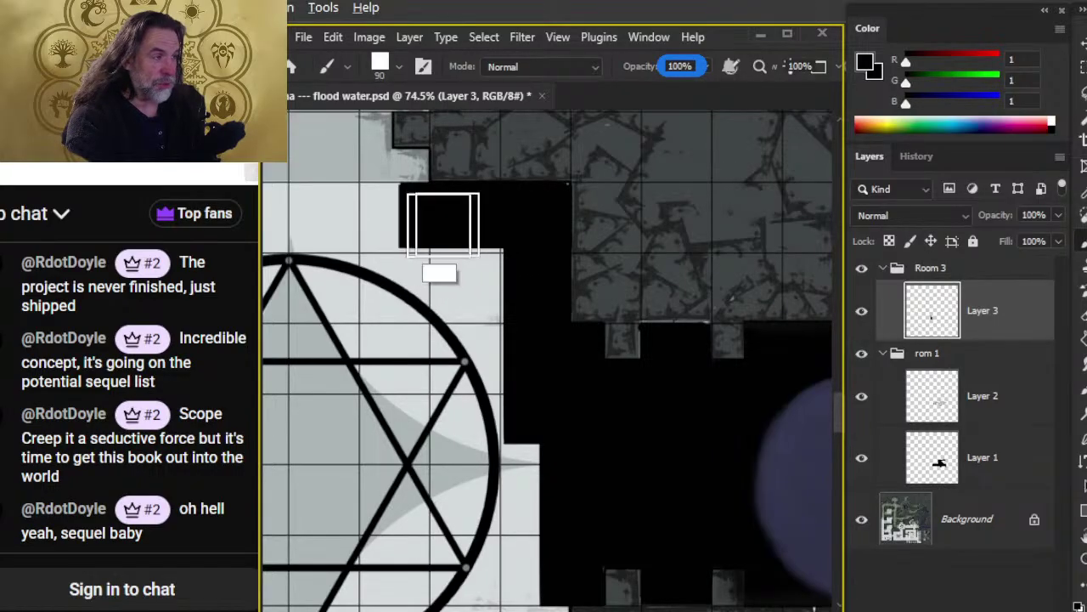
- Black out the hexagram room's lower east side and southeast corner, filling the floor up to the circle's right edge
key("space")
mouse_move(638, 409)
left_mouse_down()
mouse_move(613, 281)
mouse_move(557, 251)
mouse_move(651, 284)
mouse_move(584, 402)
mouse_move(631, 256)
mouse_move(620, 251)
mouse_move(515, 343)
mouse_move(504, 490)
mouse_move(482, 464)
mouse_move(408, 463)
left_mouse_up()
key("e")
key("b")
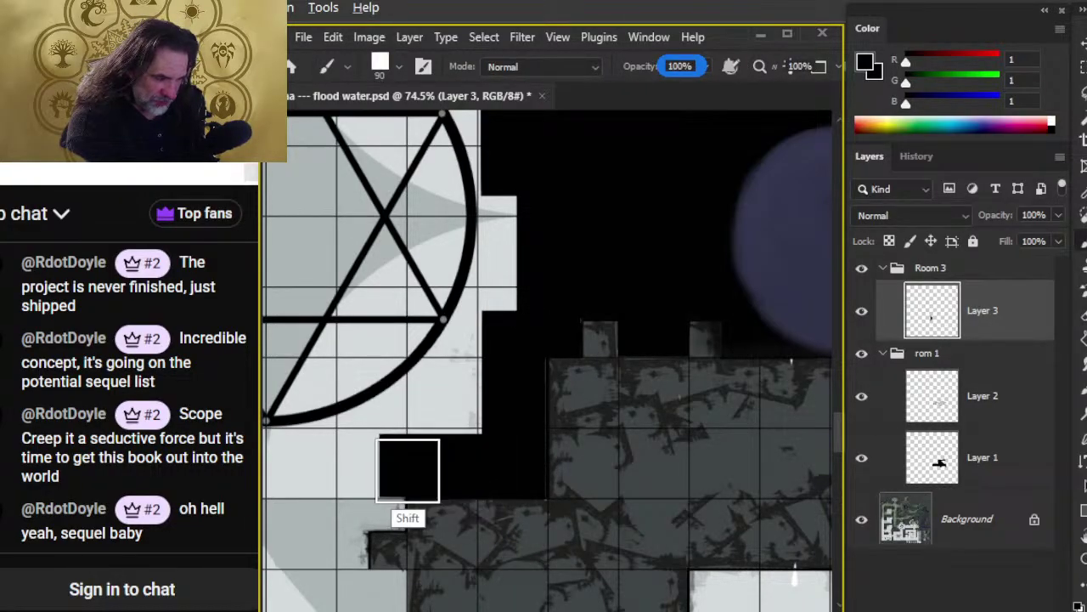
mouse_move(470, 327)
left_mouse_down()
mouse_move(484, 200)
mouse_move(498, 232)
mouse_move(501, 337)
mouse_move(483, 390)
mouse_move(444, 411)
mouse_move(375, 399)
left_mouse_up()
left_click_drag(542, 495, 594, 607)
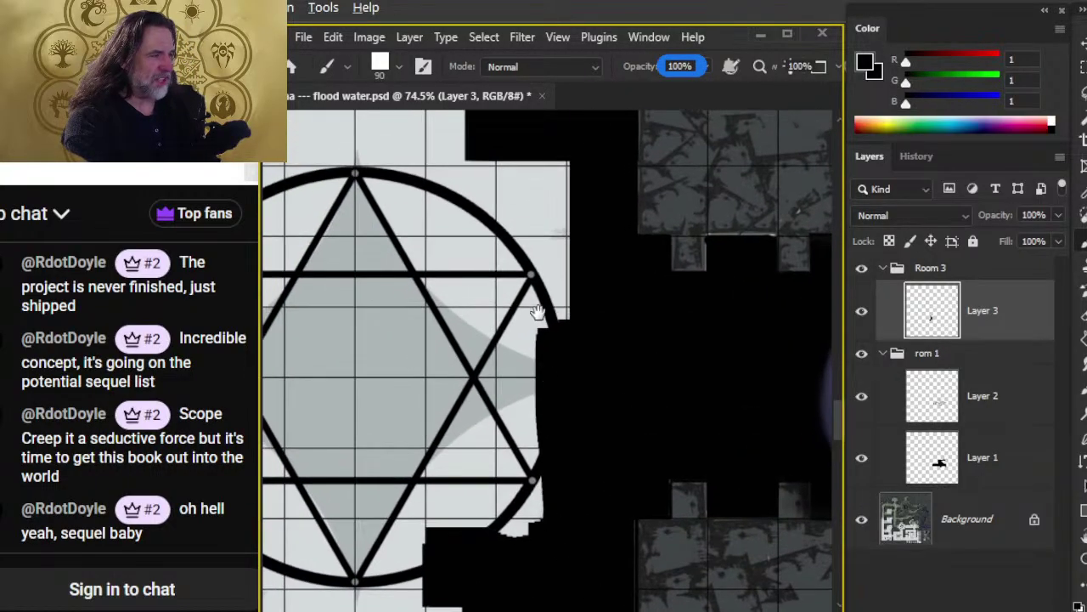
- Paint black over the northeast floor and westward along the hexagram room's north side, covering the upper part of the circle
mouse_move(558, 207)
left_mouse_down()
mouse_move(541, 208)
mouse_move(501, 348)
left_mouse_up()
mouse_move(510, 252)
left_mouse_down()
mouse_move(583, 514)
mouse_move(569, 486)
left_mouse_up()
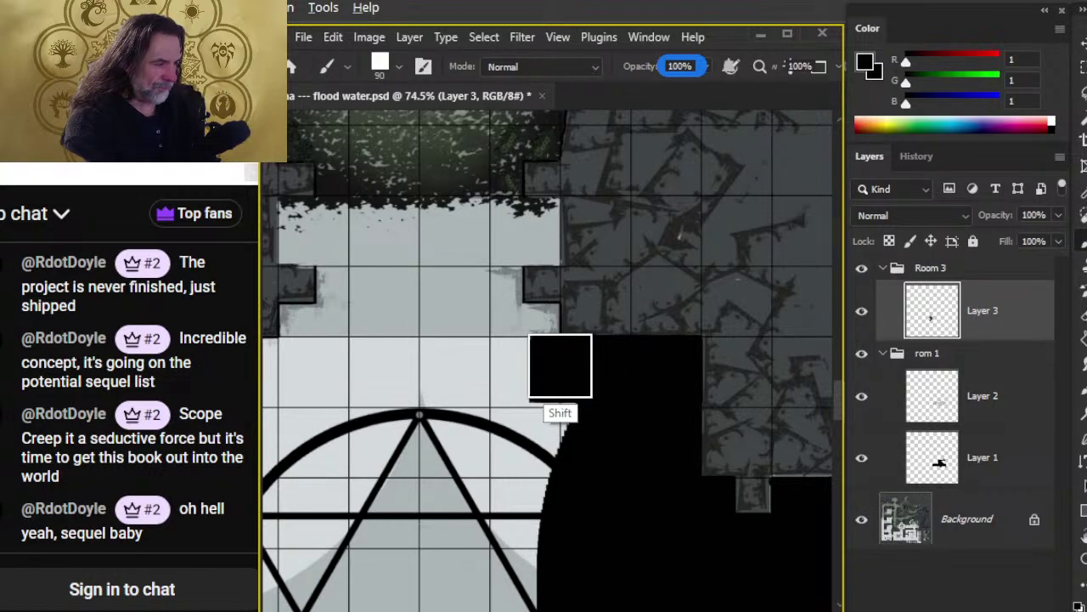
key("ctrl+space")
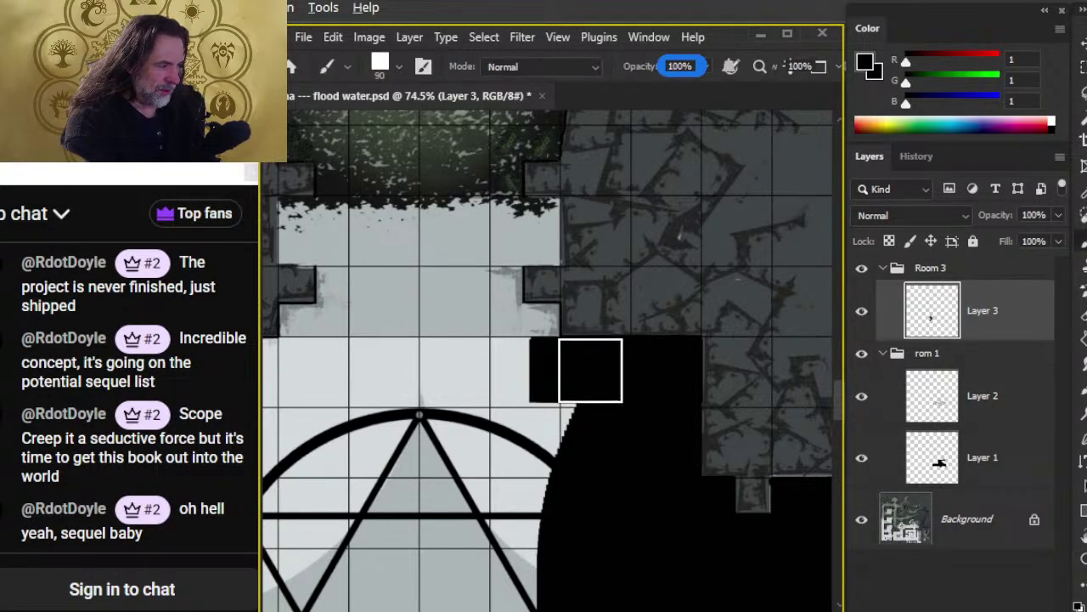
mouse_move(568, 369)
left_mouse_down()
mouse_move(429, 388)
mouse_move(272, 391)
left_mouse_up()
mouse_move(280, 392)
left_mouse_down()
mouse_move(662, 420)
mouse_move(692, 431)
mouse_move(660, 448)
mouse_move(497, 430)
mouse_move(672, 410)
mouse_move(570, 518)
mouse_move(493, 450)
mouse_move(635, 427)
mouse_move(619, 354)
mouse_move(511, 366)
mouse_move(524, 507)
mouse_move(512, 432)
mouse_move(563, 502)
mouse_move(643, 373)
mouse_move(625, 475)
mouse_move(689, 535)
left_mouse_up()
mouse_move(478, 496)
left_mouse_down()
mouse_move(483, 563)
mouse_move(544, 529)
mouse_move(621, 204)
mouse_move(630, 214)
left_mouse_up()
- Continue the black fill at the lower end of the hexagram room's west side and down into its southwest corner
left_click_drag(544, 347, 570, 391)
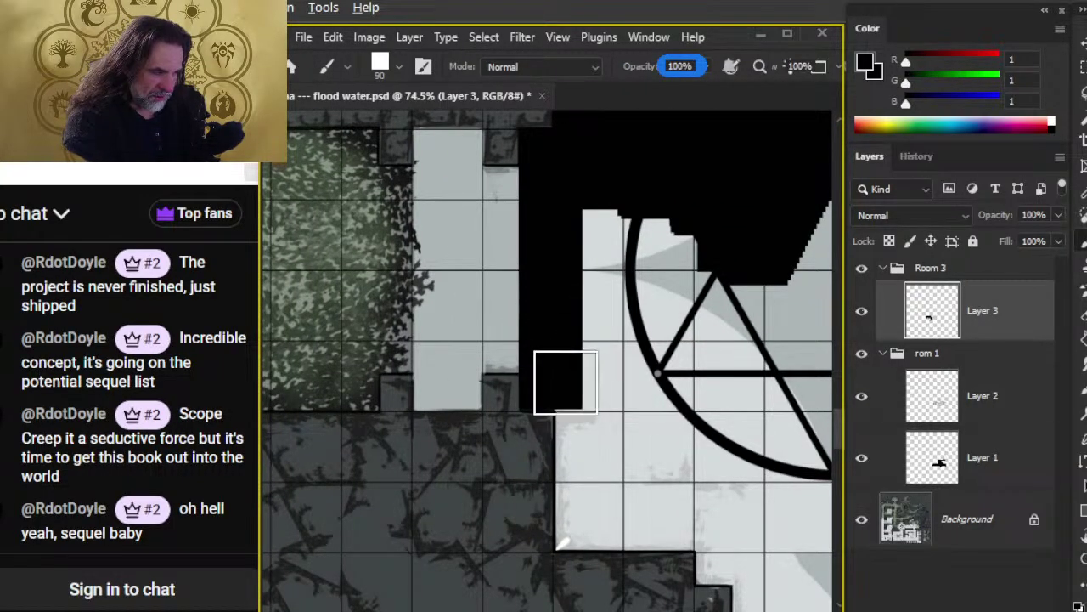
left_click(631, 379, "shift")
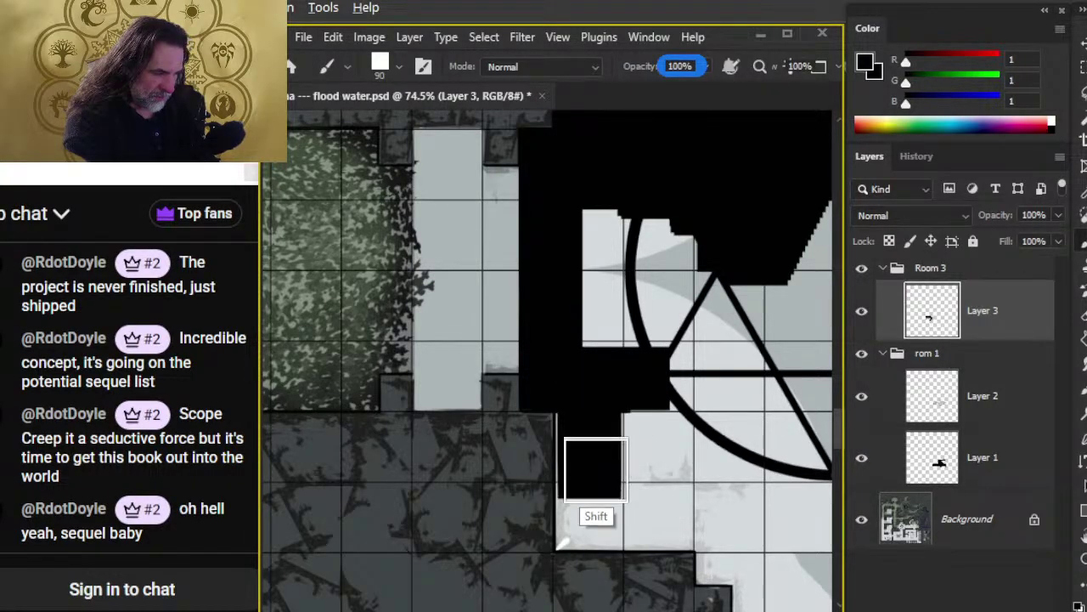
left_click(593, 496, "shift")
left_click(593, 516, "shift")
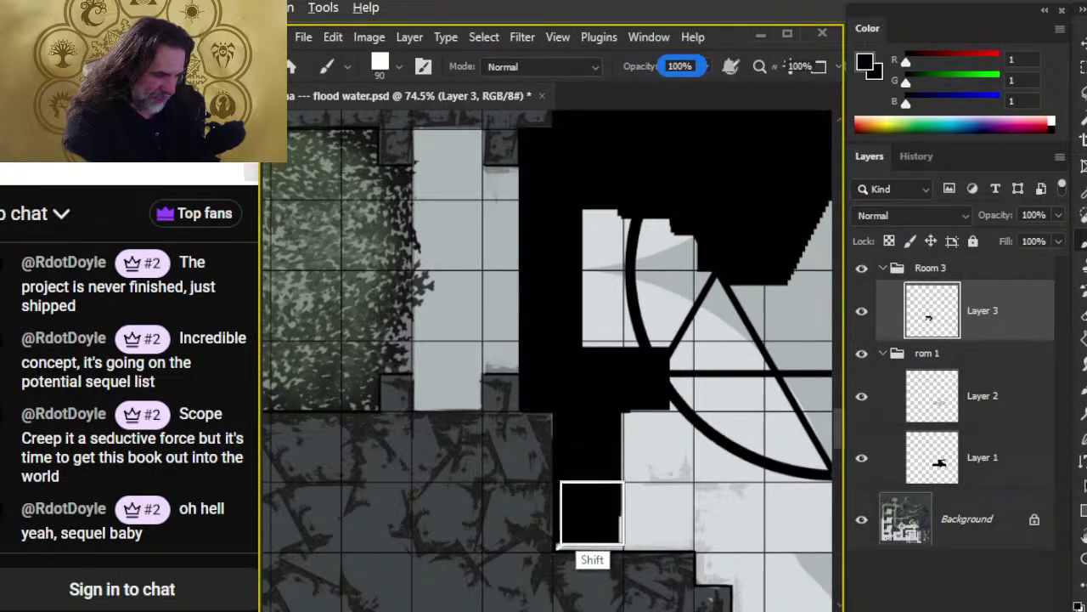
left_click_drag(596, 392, 587, 339)
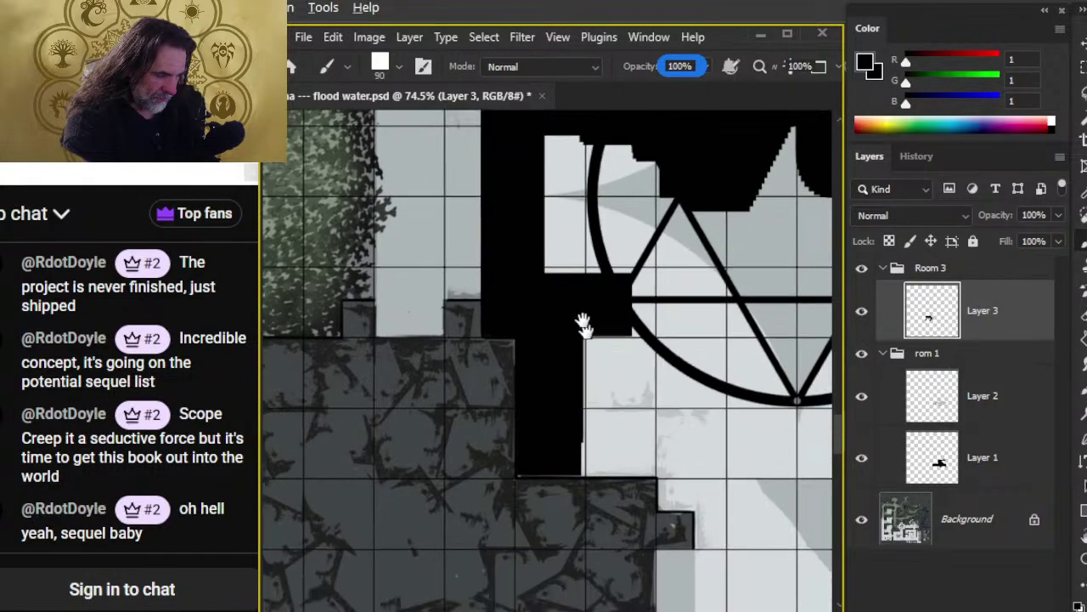
- Black out the hexagram room's south side, bucket-fill the enclosed floor with black and brush over the leftover seams
mouse_move(510, 344)
left_mouse_down()
mouse_move(652, 335)
mouse_move(825, 357)
left_mouse_up()
mouse_move(569, 261)
left_mouse_down()
mouse_move(570, 401)
mouse_move(466, 399)
left_mouse_up()
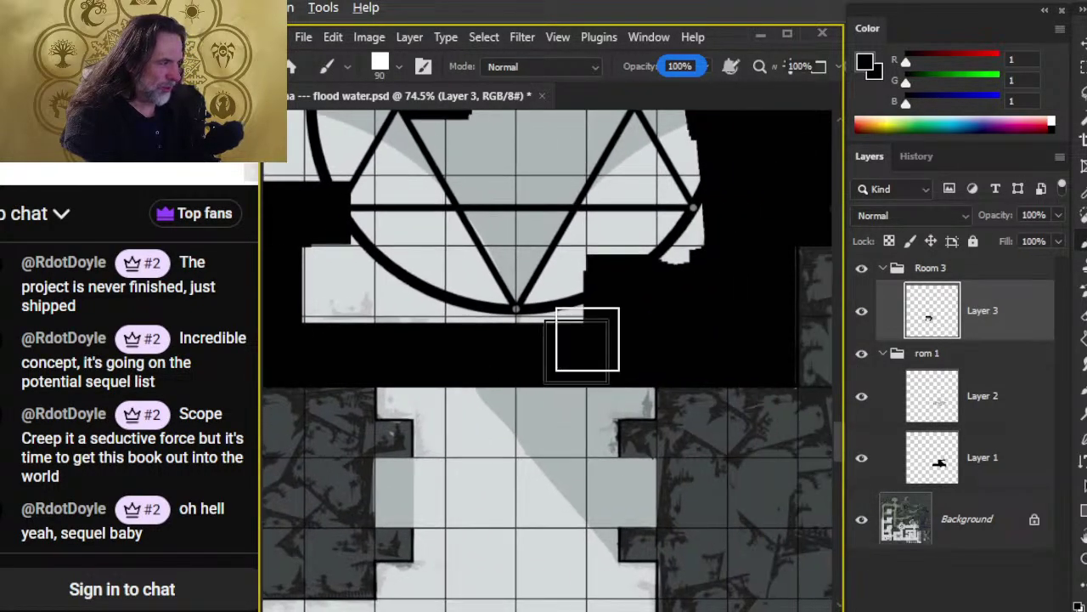
left_click(363, 320, "shift")
key("g")
left_click(495, 242)
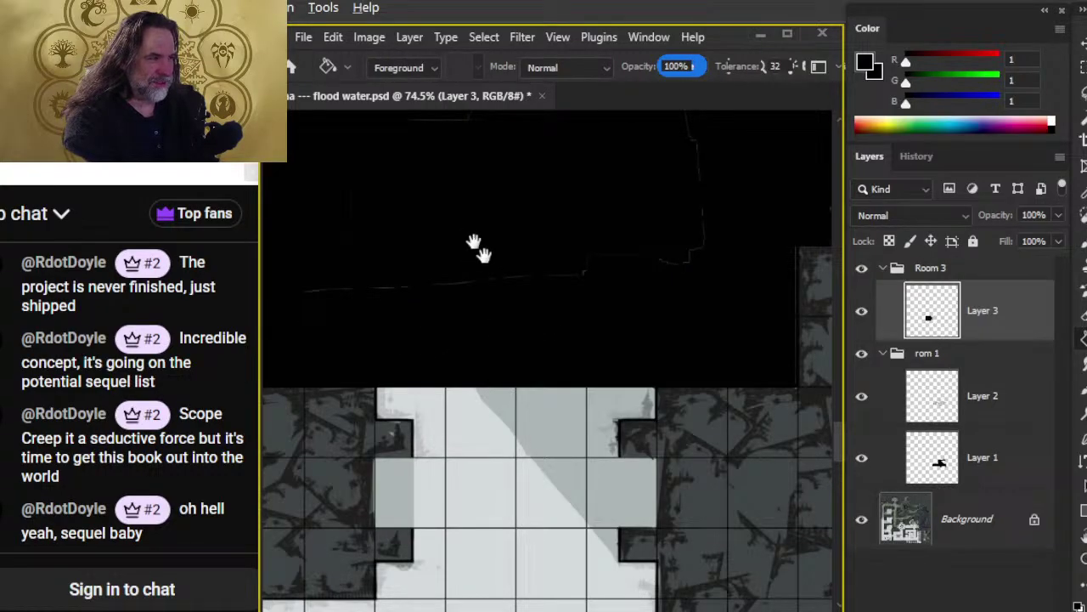
key("b")
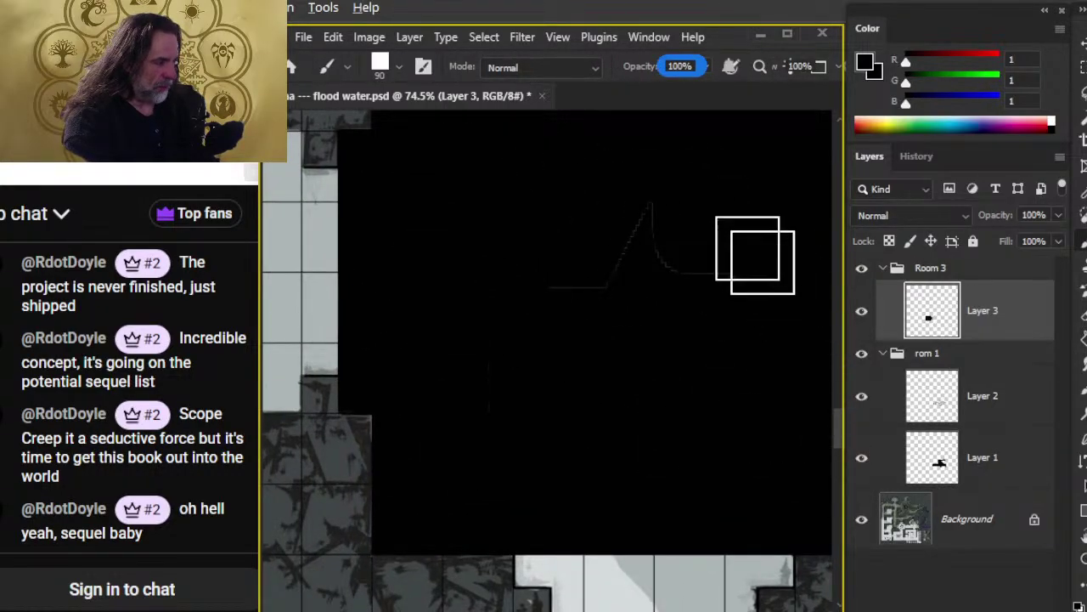
left_click_drag(705, 341, 499, 415)
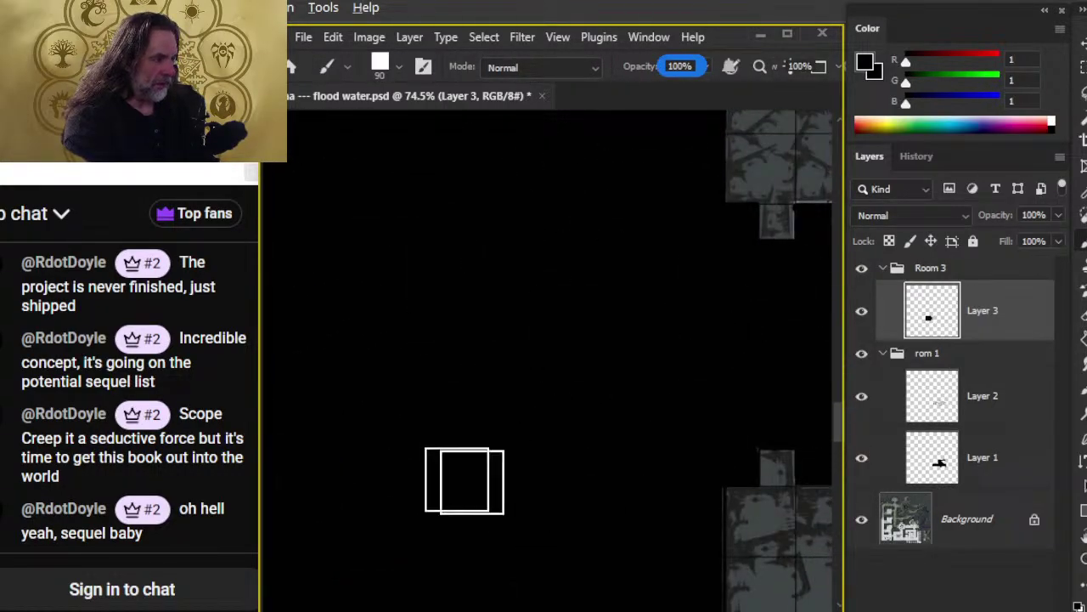
- Paint black over the first strip of floor in the hexagram room's south doorway, up to the pillars
key("z")
key("ctrl+0")
left_click_drag(725, 436, 582, 359)
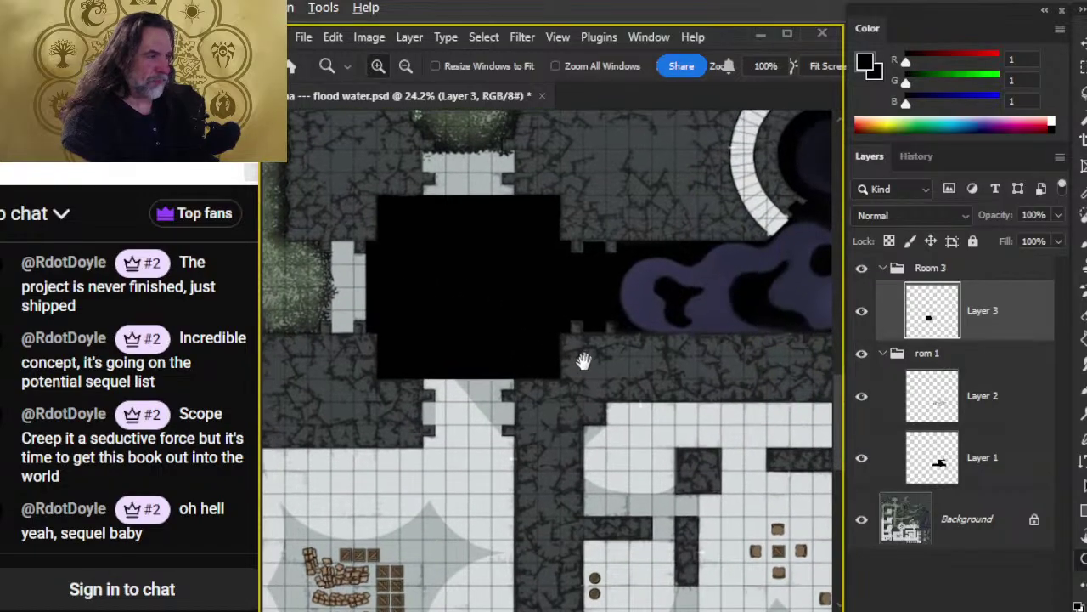
left_click(483, 408)
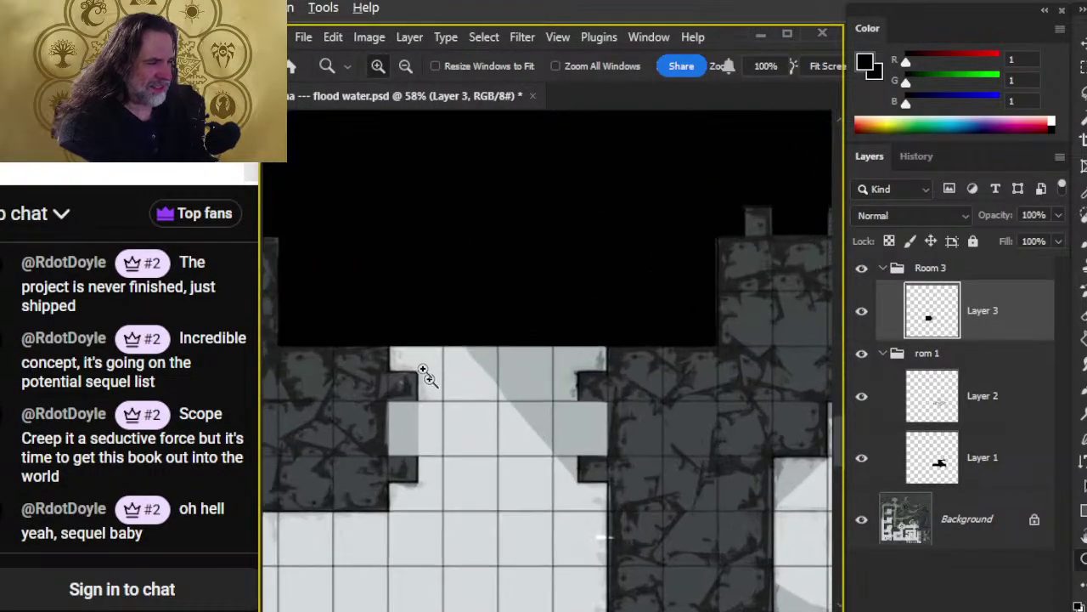
key("b")
left_click(414, 347, "shift")
mouse_move(414, 347)
left_mouse_down()
mouse_move(438, 357)
mouse_move(419, 347)
mouse_move(580, 342)
left_mouse_up()
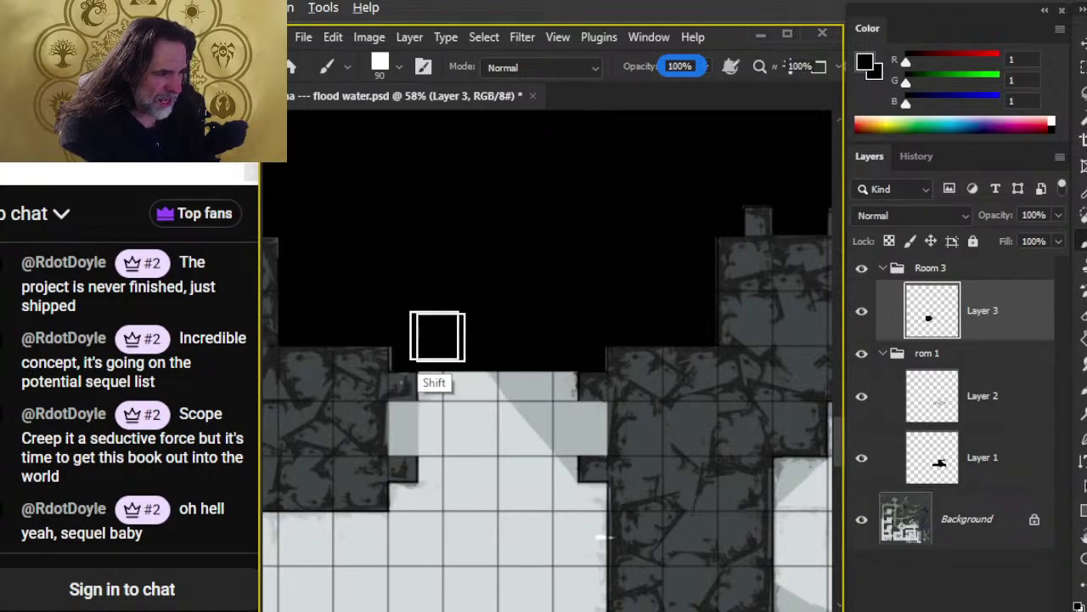
key("z")
scroll(611, 482, "down", 3)
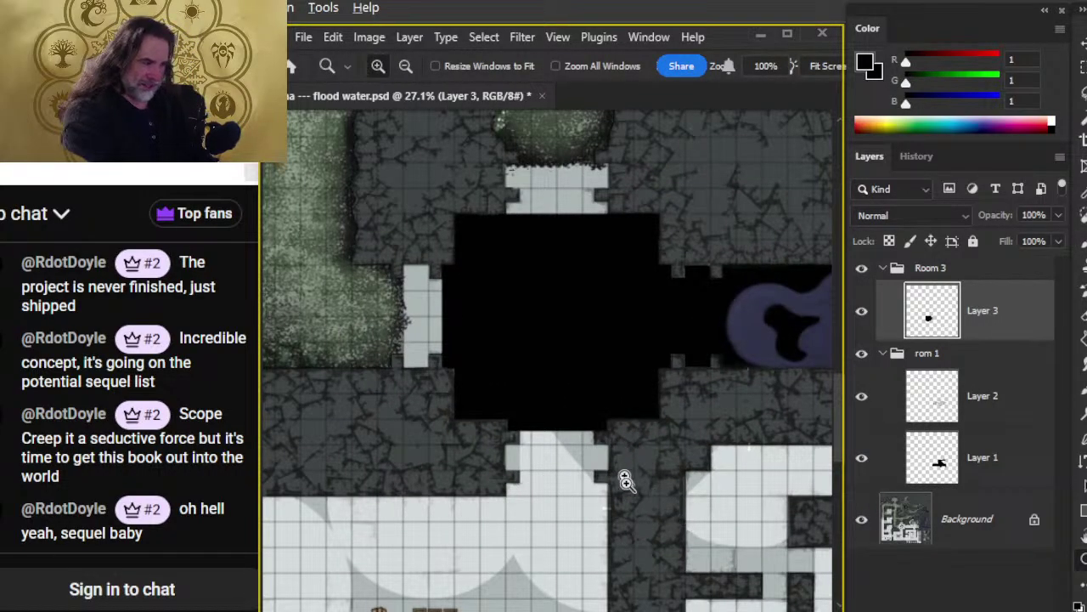
- Paint black over the first strip of floor in the hexagram room's north doorway
scroll(563, 236, "up", 3)
key("b")
left_click_drag(497, 195, 690, 224)
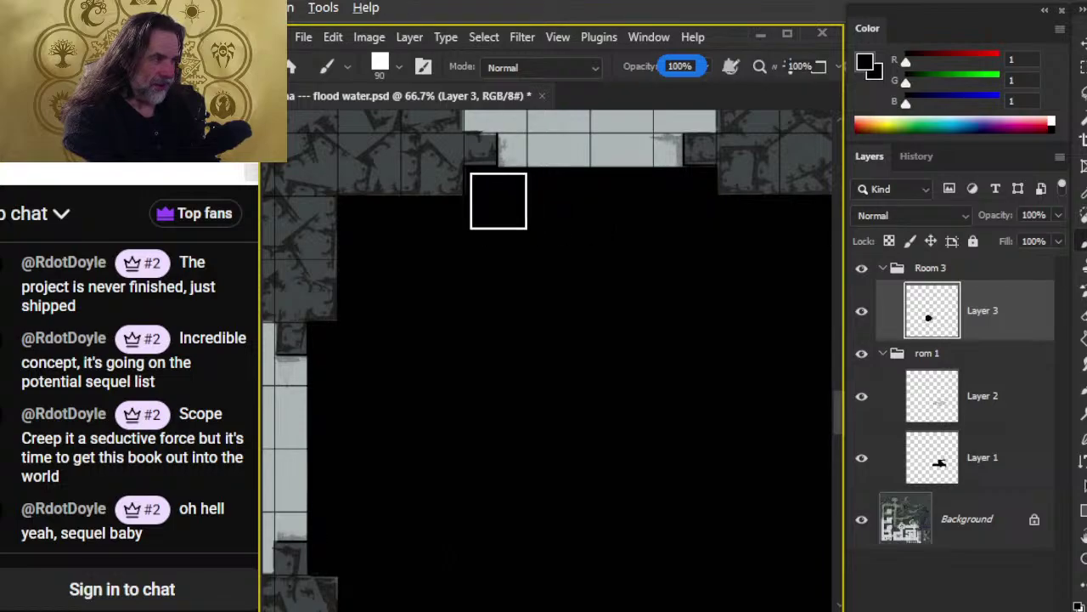
key("z")
left_click_drag(582, 304, 449, 255)
key("b")
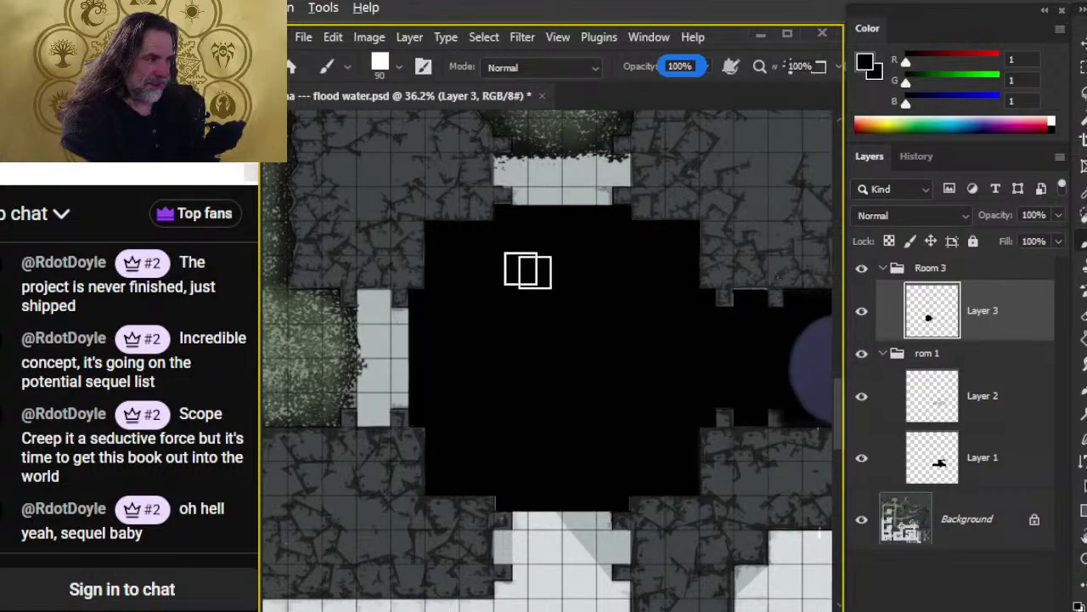
- Tidy the black fill along the east doorway's north wall and pillars with an 80 px square brush and 9 px eraser
key("z")
left_click_drag(696, 376, 578, 383)
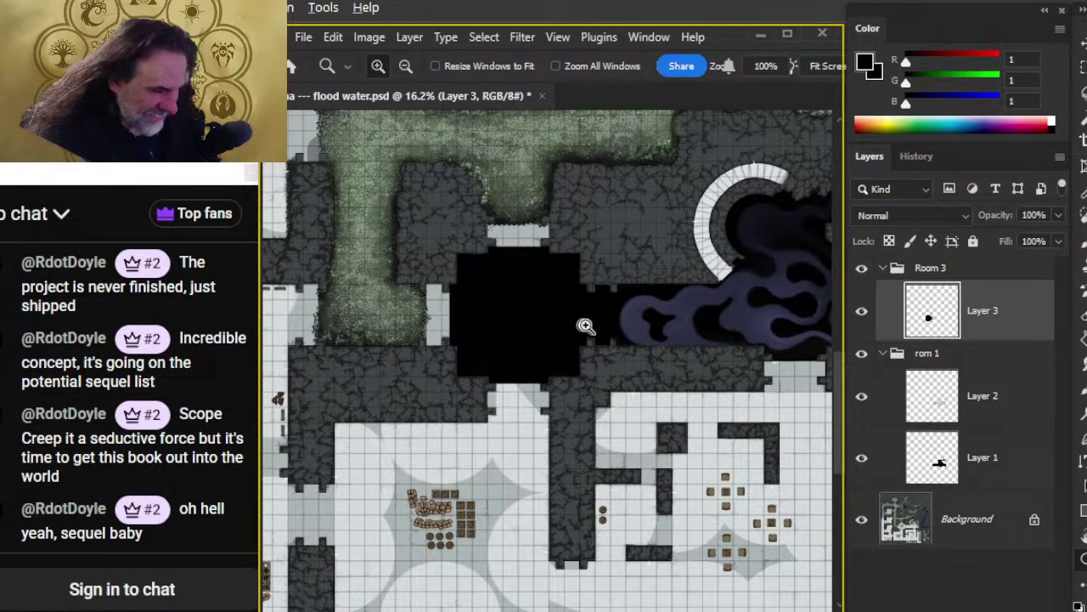
mouse_move(578, 286)
left_mouse_down()
mouse_move(686, 329)
mouse_move(740, 328)
left_mouse_up()
key("b")
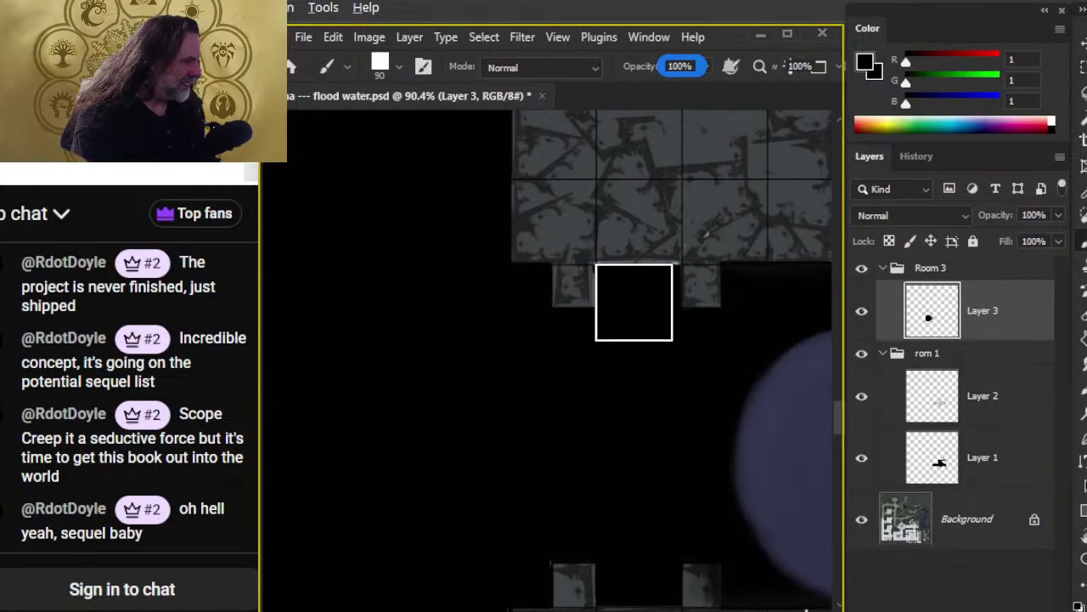
key("e")
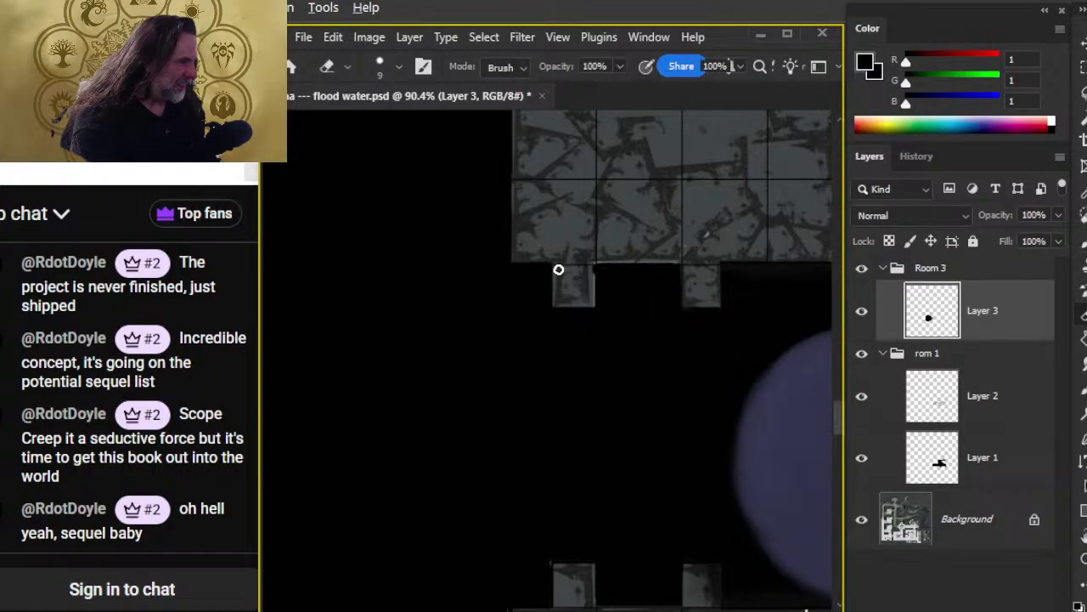
key("b")
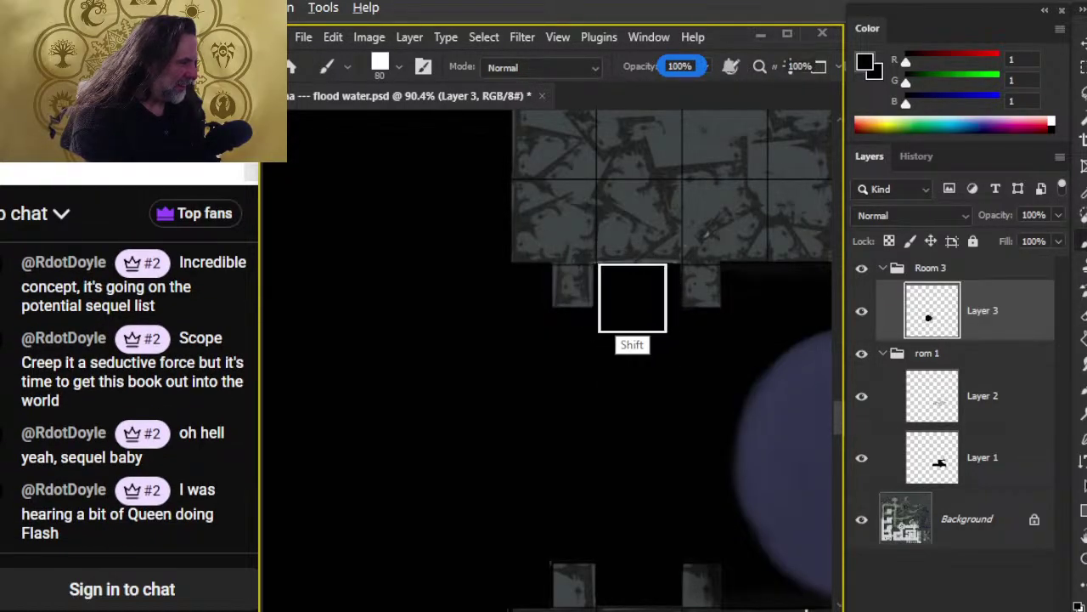
key("e")
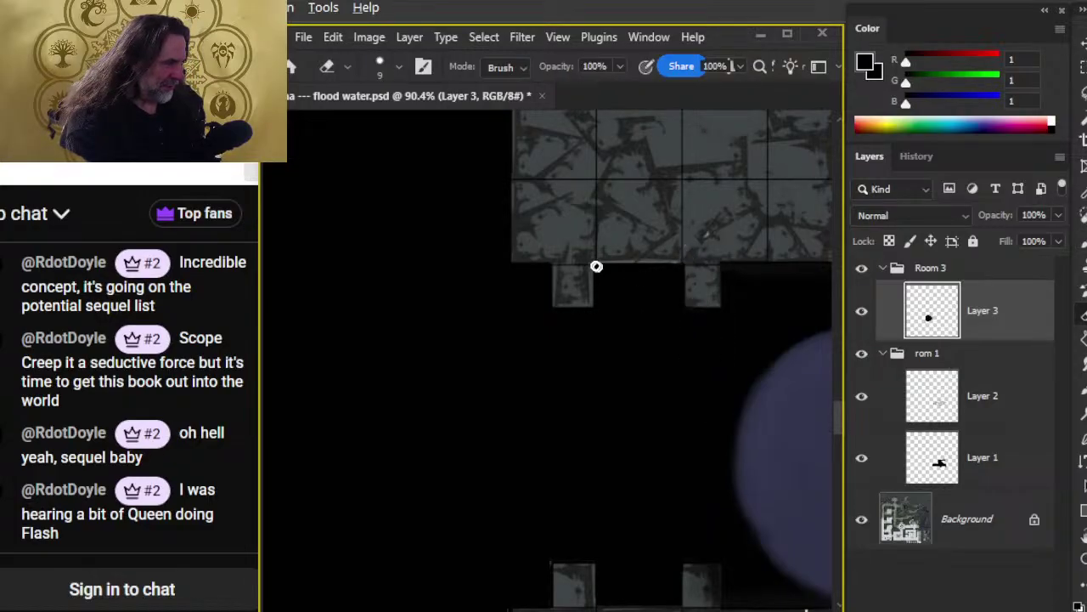
key("z")
mouse_move(728, 425)
left_mouse_down()
mouse_move(597, 427)
mouse_move(585, 384)
mouse_move(502, 358)
mouse_move(606, 383)
mouse_move(674, 435)
left_mouse_up()
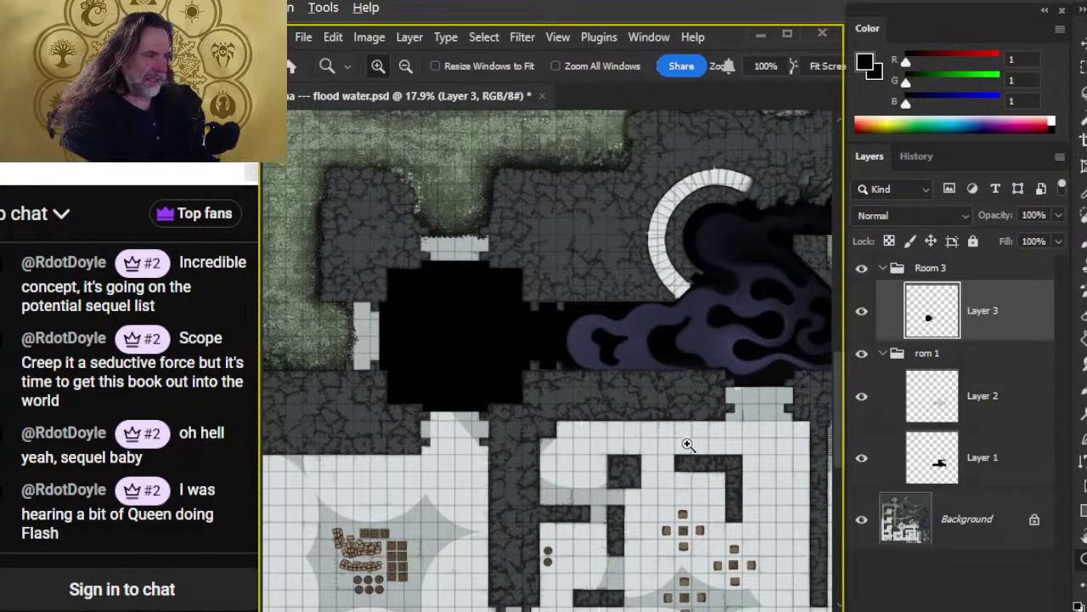
- Compare the map with and without Layer 2 and the Room 3 and rom 1 groups, checking where the blacked-out room meets the water
left_click(861, 398)
left_click(861, 397)
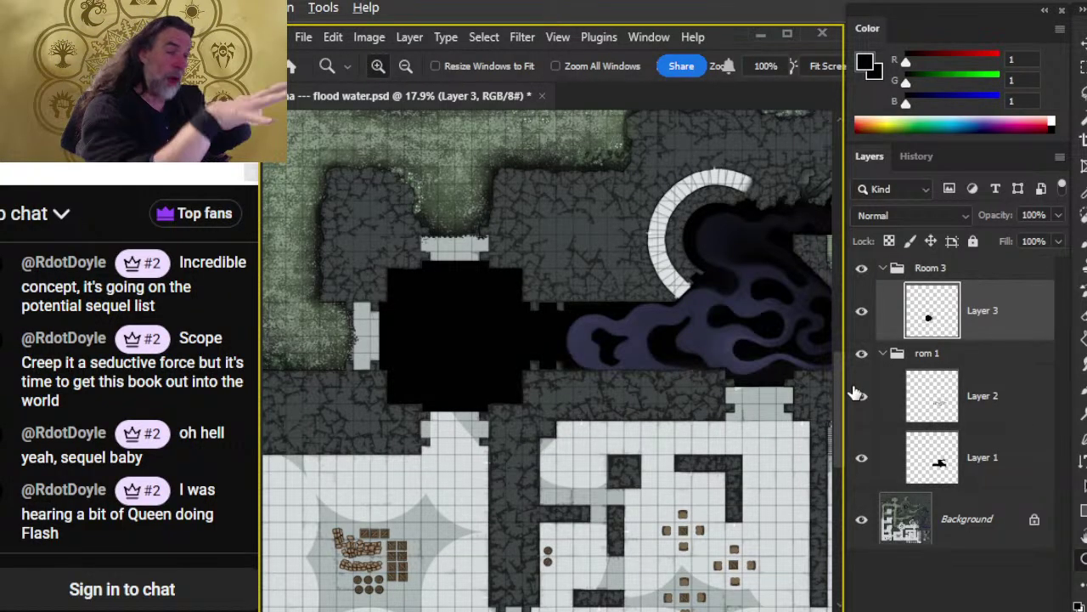
scroll(564, 358, "up", 3)
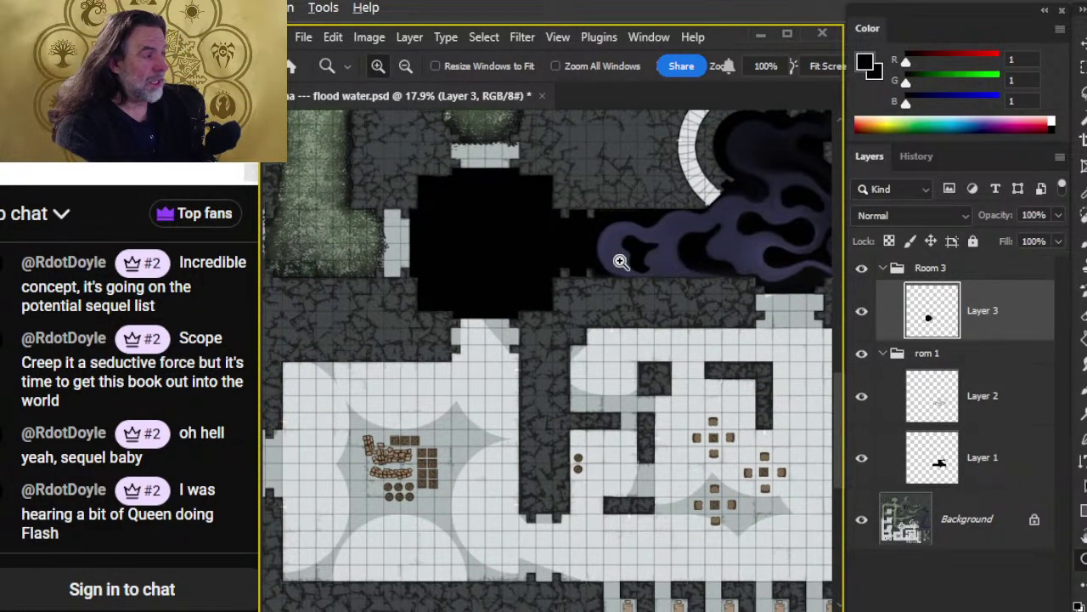
scroll(599, 255, "up", 1)
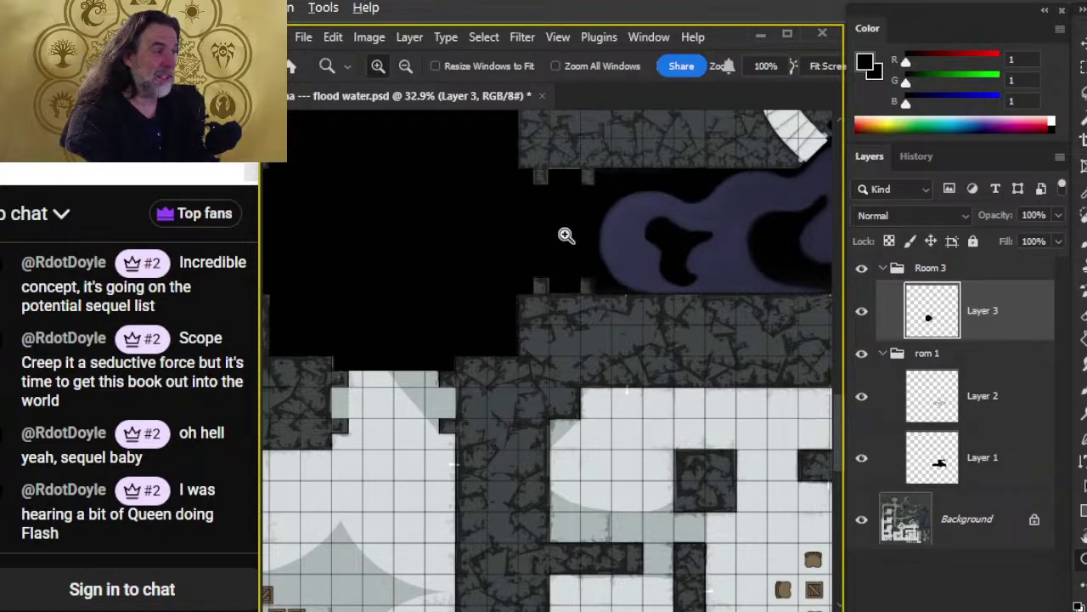
scroll(563, 235, "up", 1)
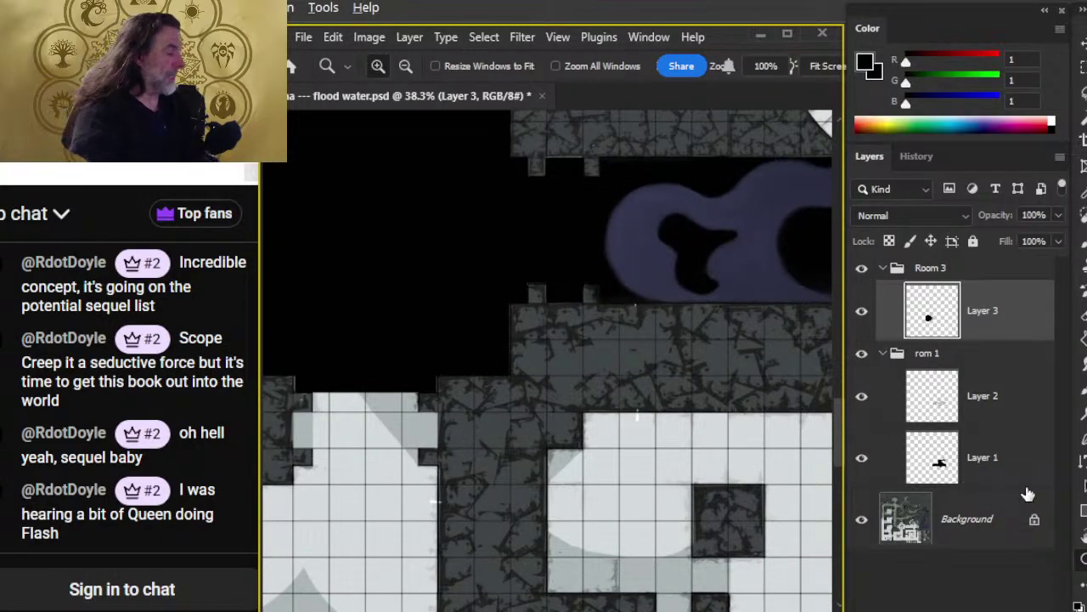
left_click(861, 270)
left_click(862, 355)
left_click(862, 355)
left_click(861, 269)
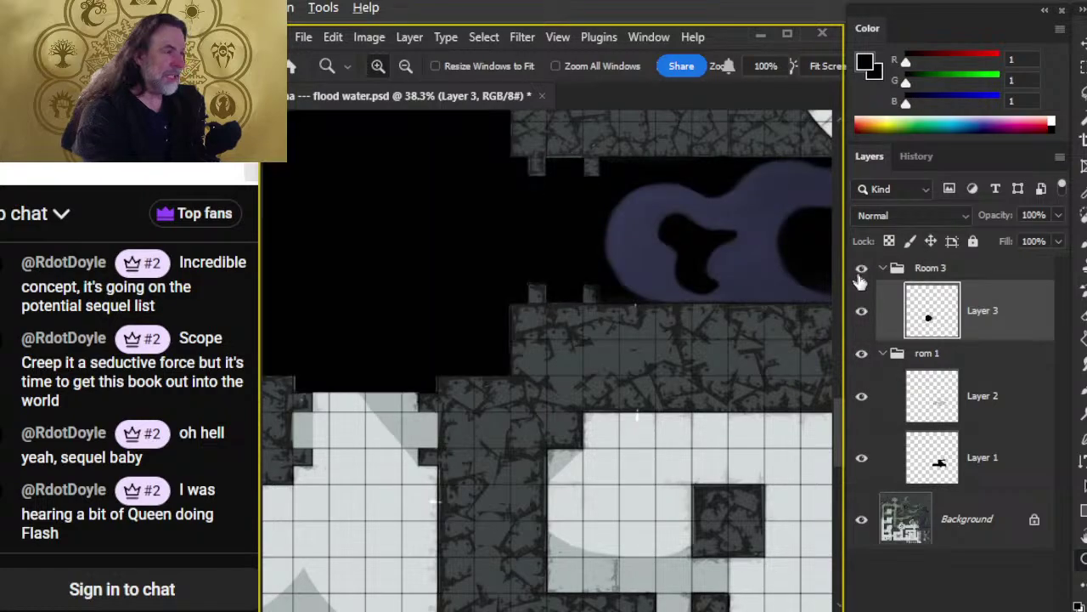
key("l")
mouse_move(441, 163)
left_mouse_down()
mouse_move(351, 249)
mouse_move(468, 255)
left_mouse_up()
mouse_move(781, 165)
left_mouse_down()
mouse_move(633, 233)
mouse_move(723, 250)
mouse_move(670, 308)
mouse_move(719, 365)
left_mouse_up()
left_click(718, 364)
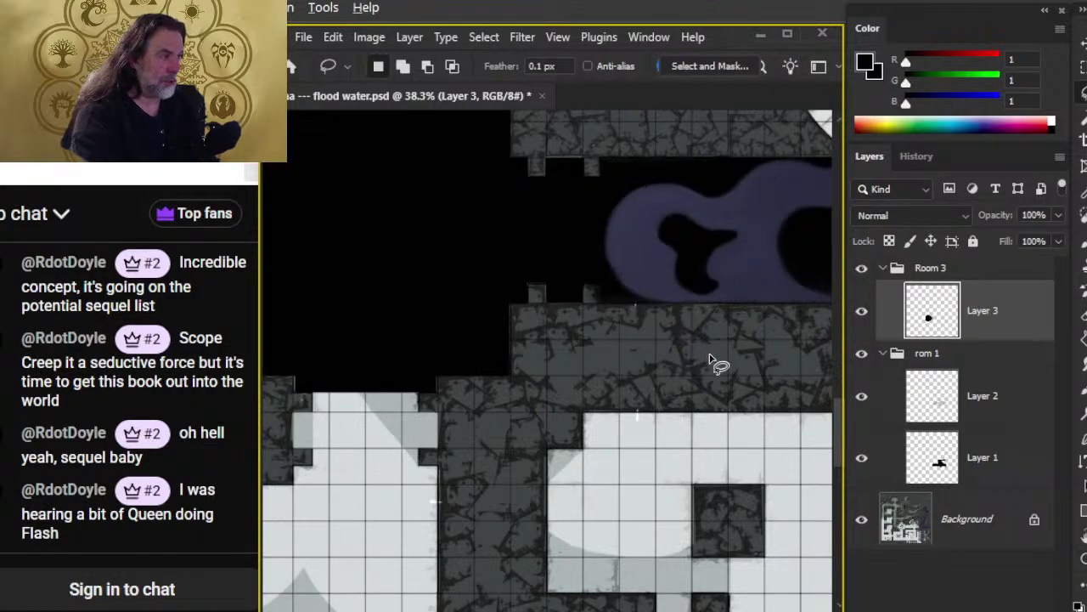
- Switch the brush to the Hard Round preset
key("b")
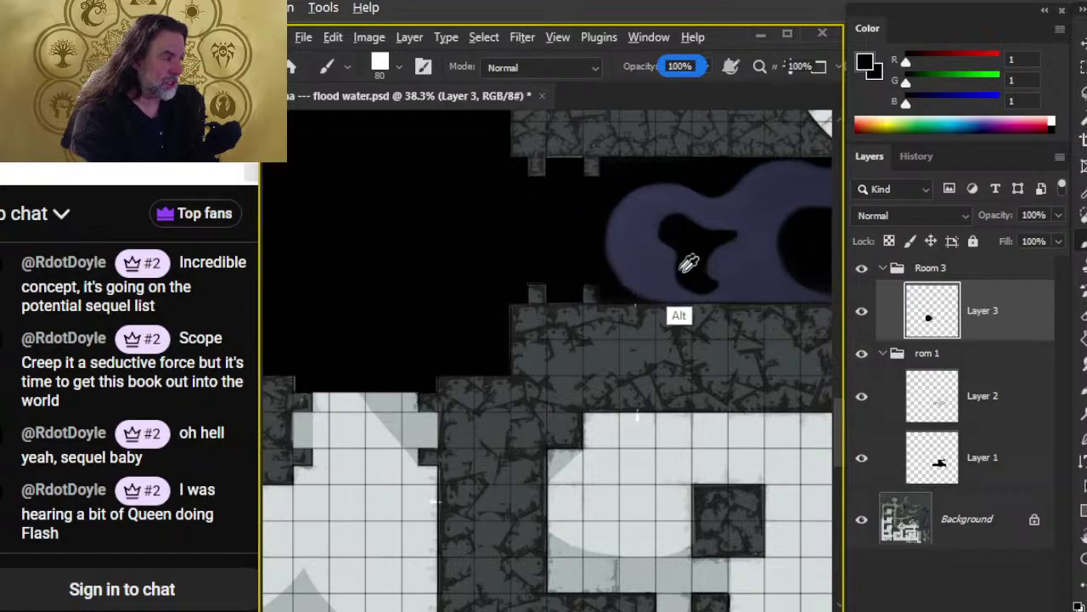
key("z")
left_click(752, 342, "alt")
scroll(418, 393, "up", 3)
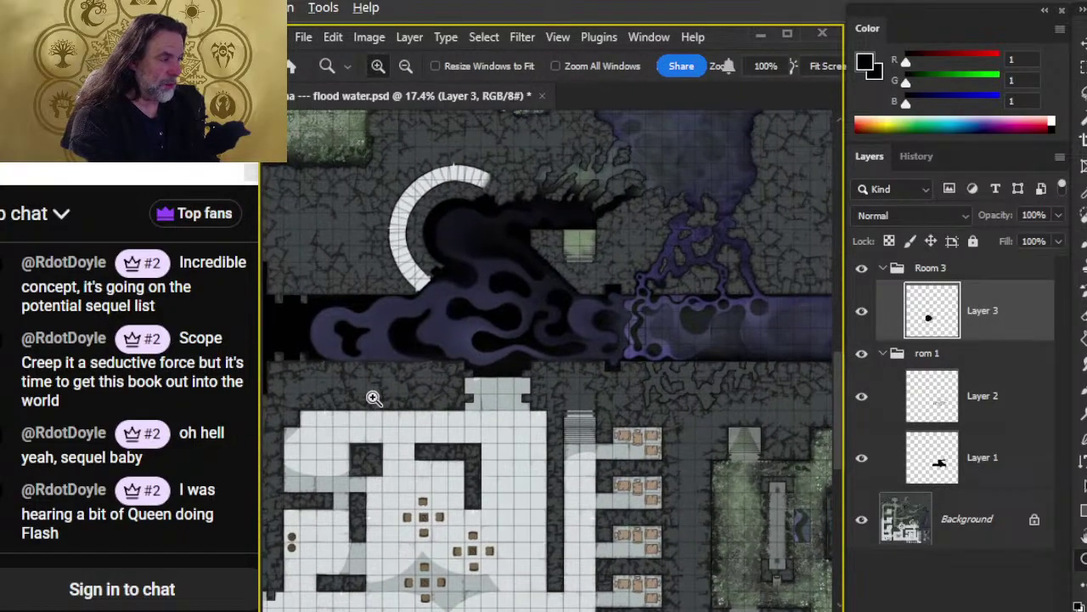
key("b")
right_click(616, 378)
left_click(652, 500)
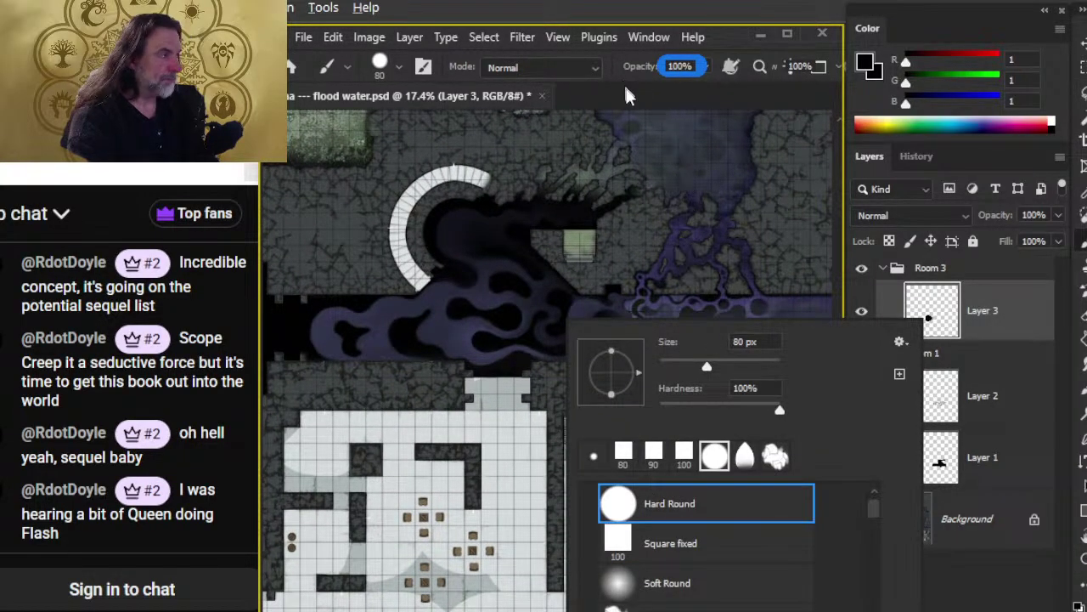
key("Escape")
- Sample the purple-blue water colour from the flooded corridor east of the swirls as the painting colour
key("z")
left_click_drag(638, 330, 706, 354)
key("b")
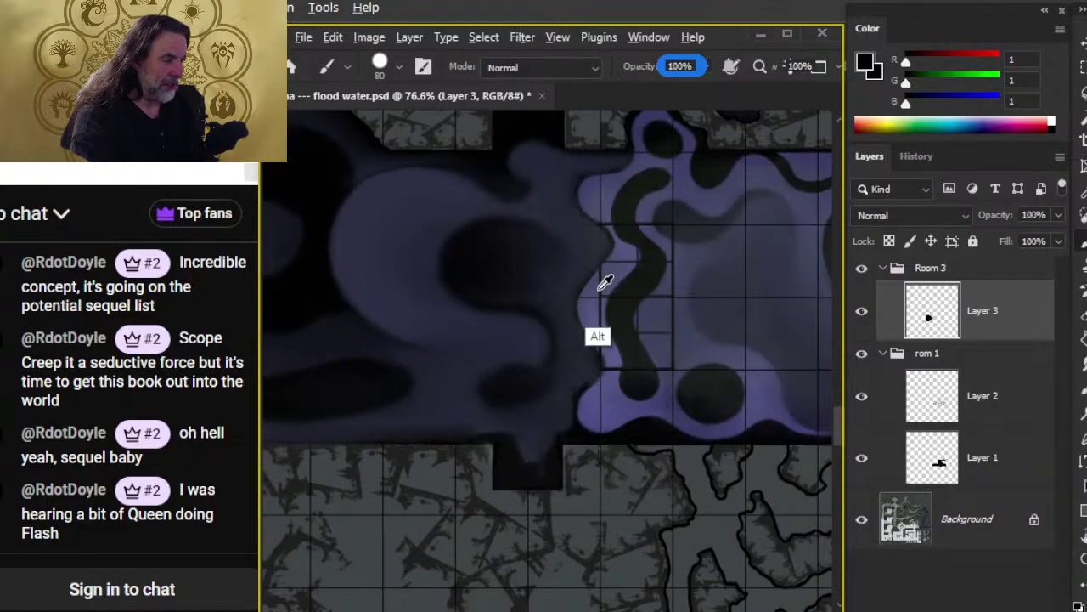
left_click(592, 310, "alt")
- Paint purple curves through the hexagram room's east doorway with a 30 px brush, leading on from the existing swirl
key("z")
left_click(561, 414, "alt")
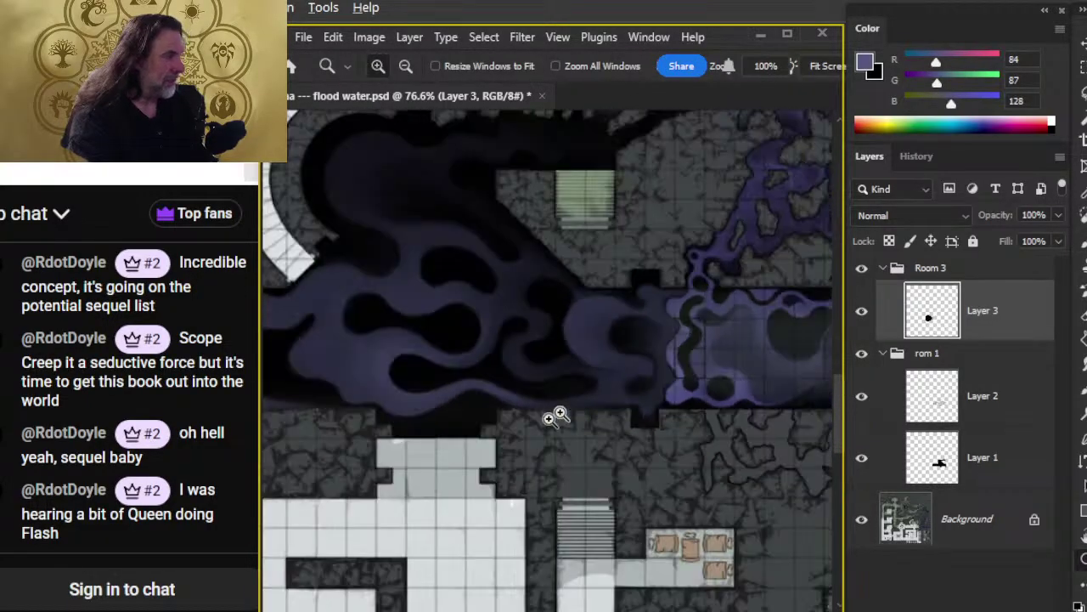
left_click_drag(561, 413, 545, 449)
left_click_drag(395, 433, 451, 413)
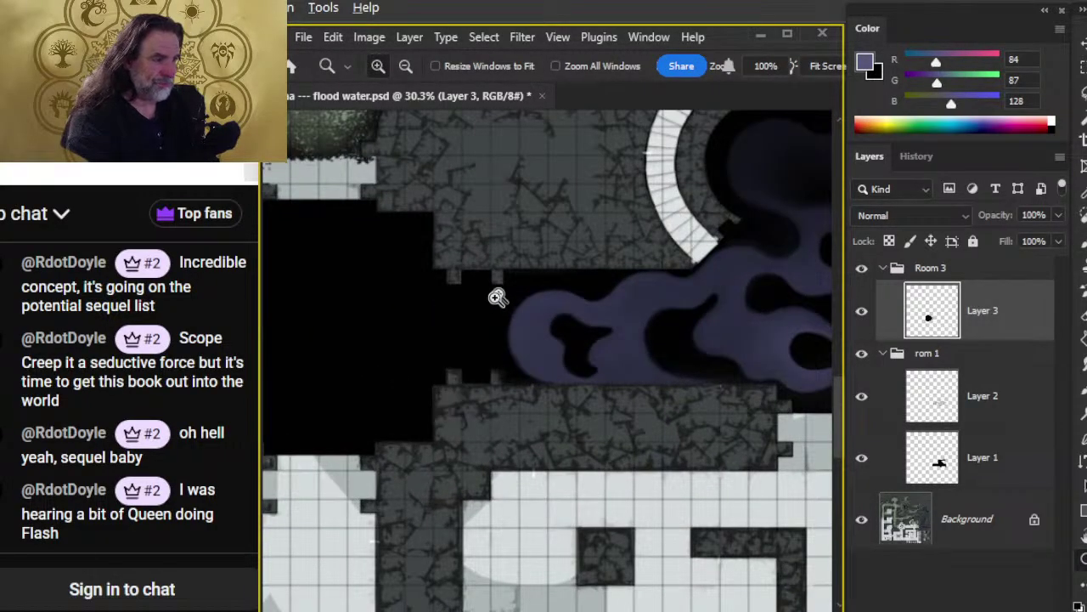
key("b")
mouse_move(517, 291)
left_mouse_down()
mouse_move(443, 296)
mouse_move(463, 350)
left_mouse_up()
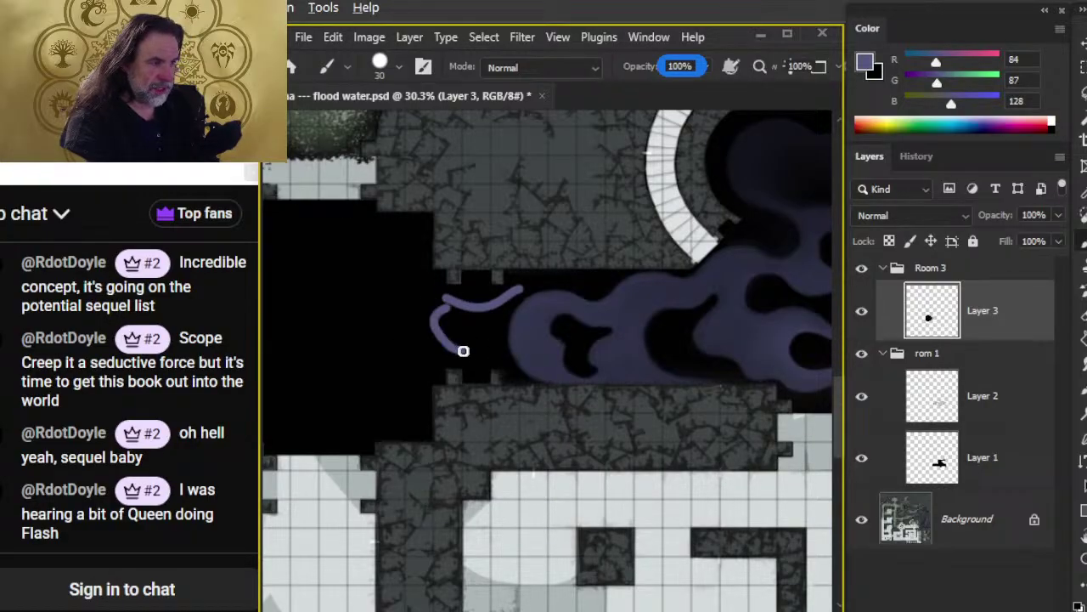
- Paint four loose, curved purple strokes across the blacked-out hexagram room as guides for the water swirls
left_click_drag(359, 365, 521, 379)
mouse_move(581, 298)
left_mouse_down()
mouse_move(518, 297)
mouse_move(536, 393)
left_mouse_up()
mouse_move(463, 349)
left_mouse_down()
mouse_move(511, 440)
mouse_move(565, 417)
left_mouse_up()
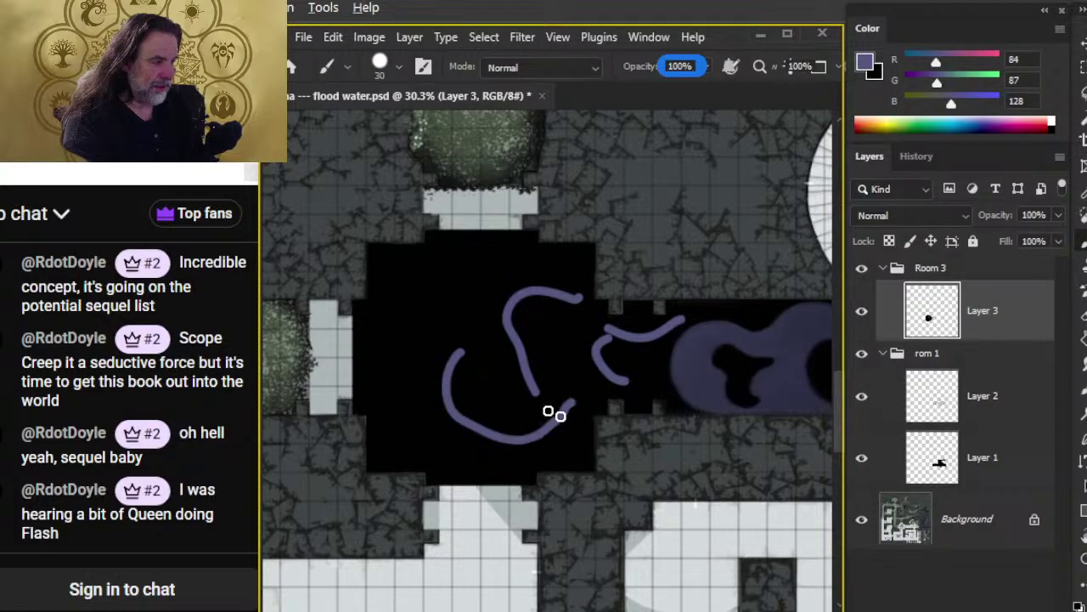
mouse_move(495, 270)
left_mouse_down()
mouse_move(432, 263)
mouse_move(423, 361)
mouse_move(451, 440)
left_mouse_up()
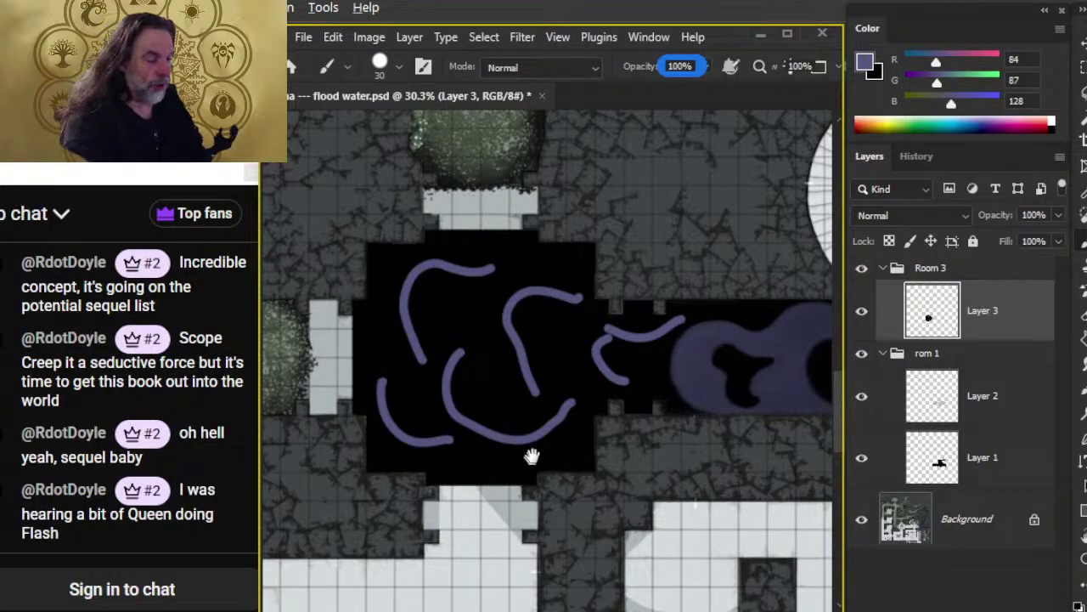
left_click_drag(530, 459, 553, 303)
left_click_drag(521, 250, 635, 431)
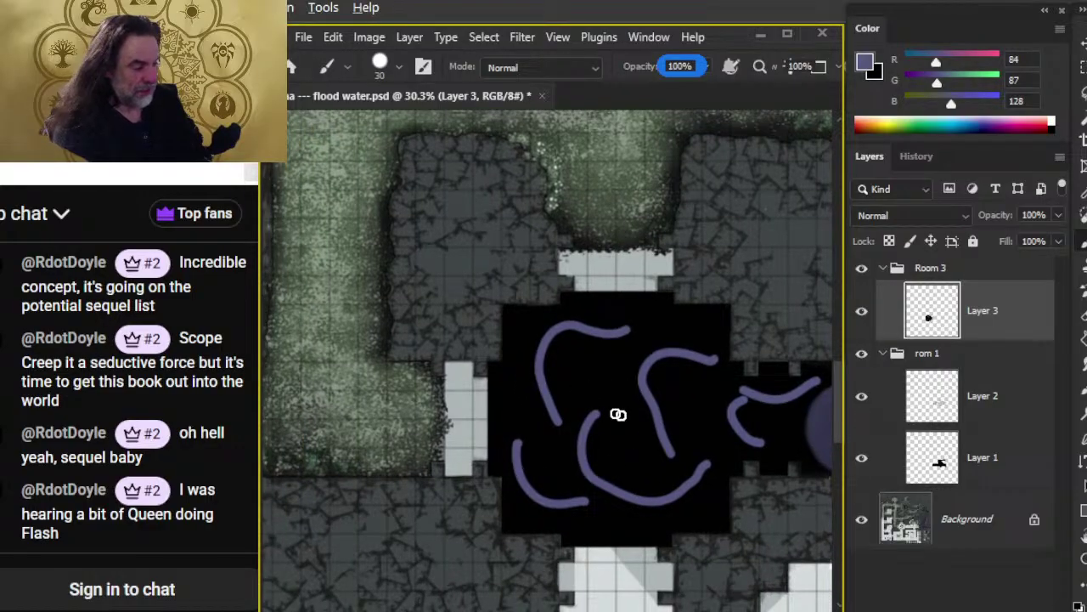
- Smudge the northwestern purple curve with a 50 px tip at 40% strength, pulling its end toward the hexagram room's northeast corner
key("r")
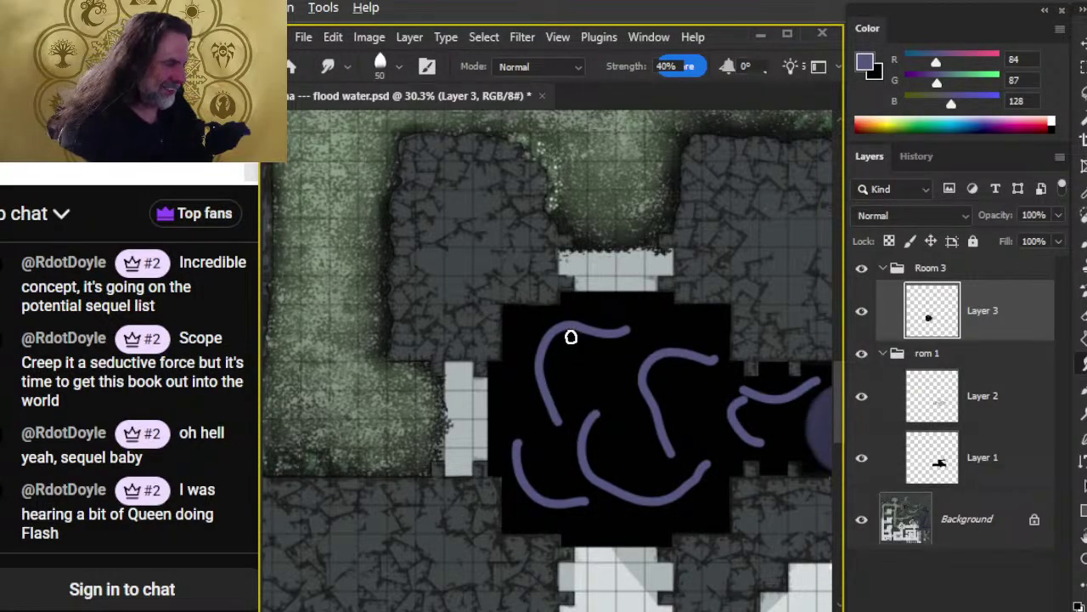
left_click_drag(595, 340, 642, 334)
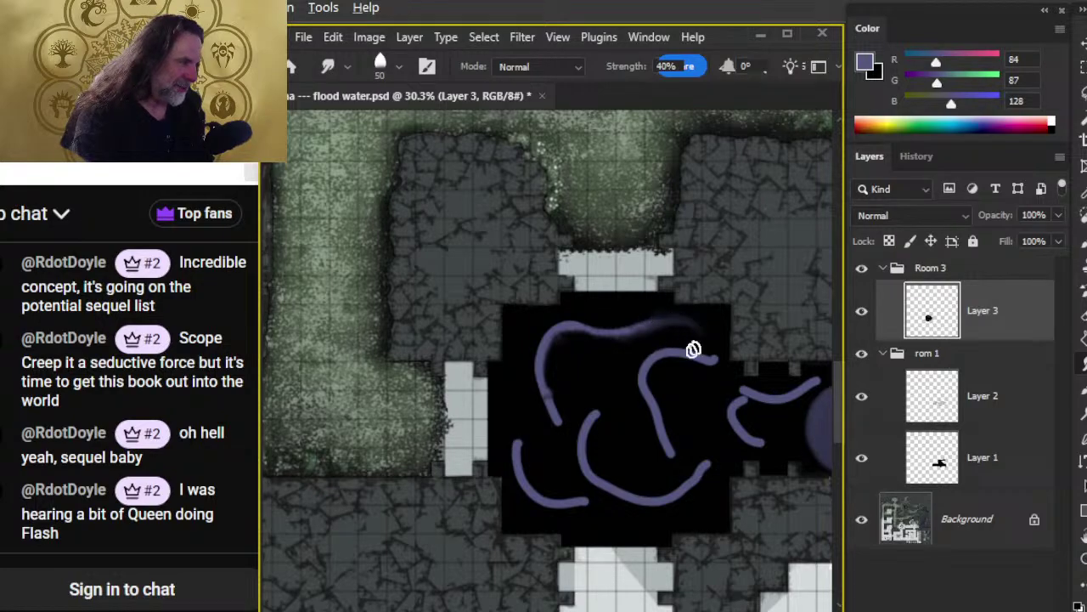
mouse_move(588, 361)
left_mouse_down()
mouse_move(563, 338)
mouse_move(532, 385)
mouse_move(608, 331)
mouse_move(548, 342)
mouse_move(630, 344)
left_mouse_up()
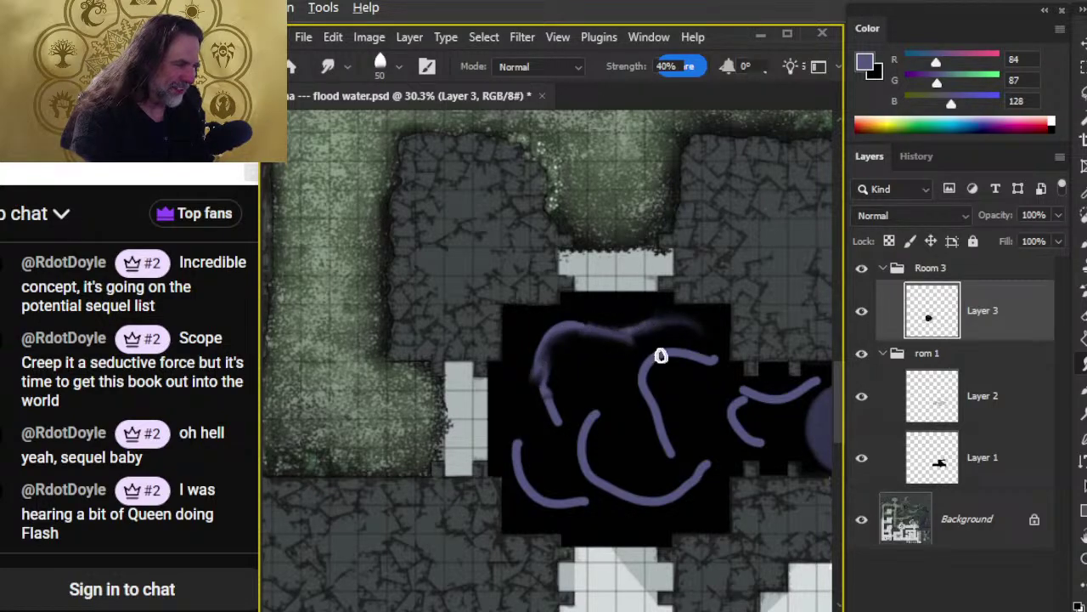
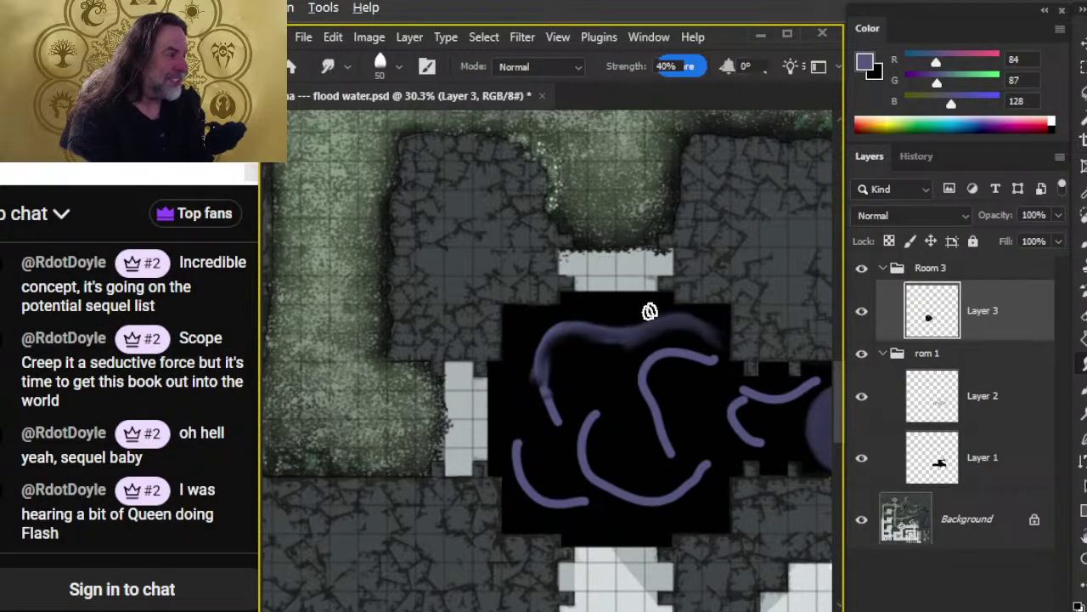
mouse_move(580, 335)
left_mouse_down()
mouse_move(547, 382)
mouse_move(552, 414)
mouse_move(538, 382)
mouse_move(554, 398)
mouse_move(548, 340)
left_mouse_up()
- Smudge the same curve into a broad soft band with a tapering tail using a 70 px tip, and soften the neighbouring arcs
key("bracketright")
key("bracketright")
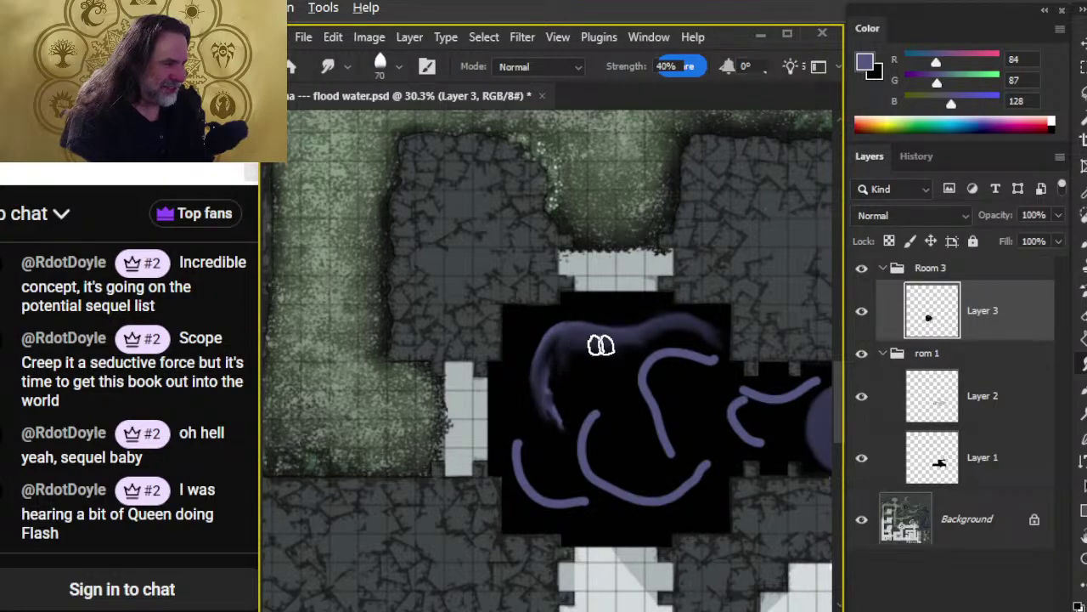
mouse_move(556, 341)
left_mouse_down()
mouse_move(569, 426)
mouse_move(577, 339)
mouse_move(551, 356)
mouse_move(616, 352)
mouse_move(546, 376)
mouse_move(568, 339)
mouse_move(620, 347)
mouse_move(557, 341)
mouse_move(597, 338)
mouse_move(563, 339)
mouse_move(563, 377)
mouse_move(572, 342)
mouse_move(626, 343)
mouse_move(618, 362)
mouse_move(636, 342)
mouse_move(558, 338)
mouse_move(572, 337)
mouse_move(545, 368)
mouse_move(676, 328)
mouse_move(714, 354)
left_mouse_up()
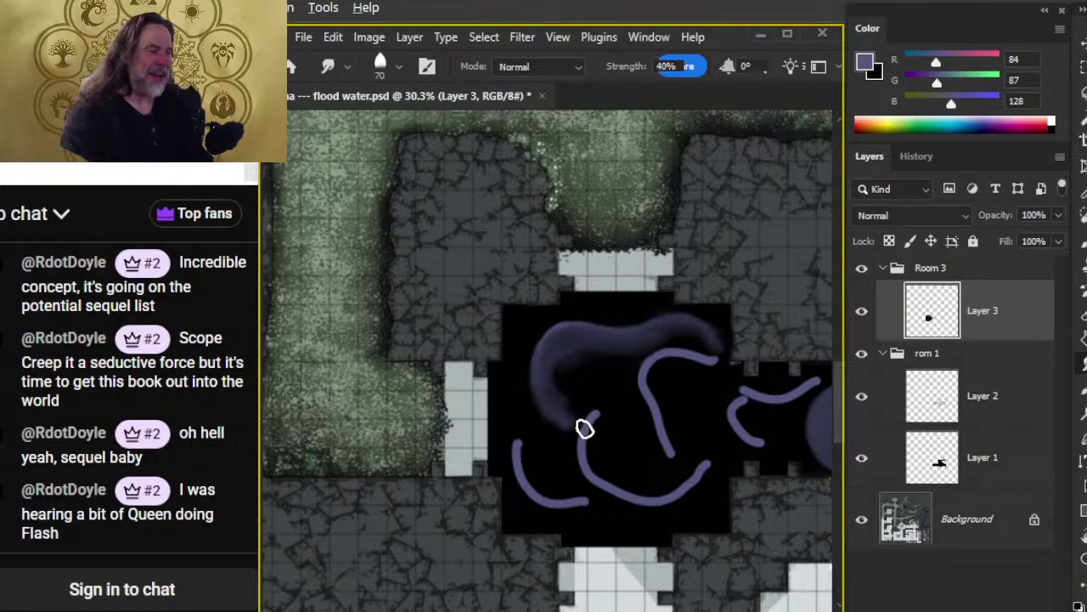
mouse_move(551, 357)
left_mouse_down()
mouse_move(568, 405)
mouse_move(592, 348)
left_mouse_up()
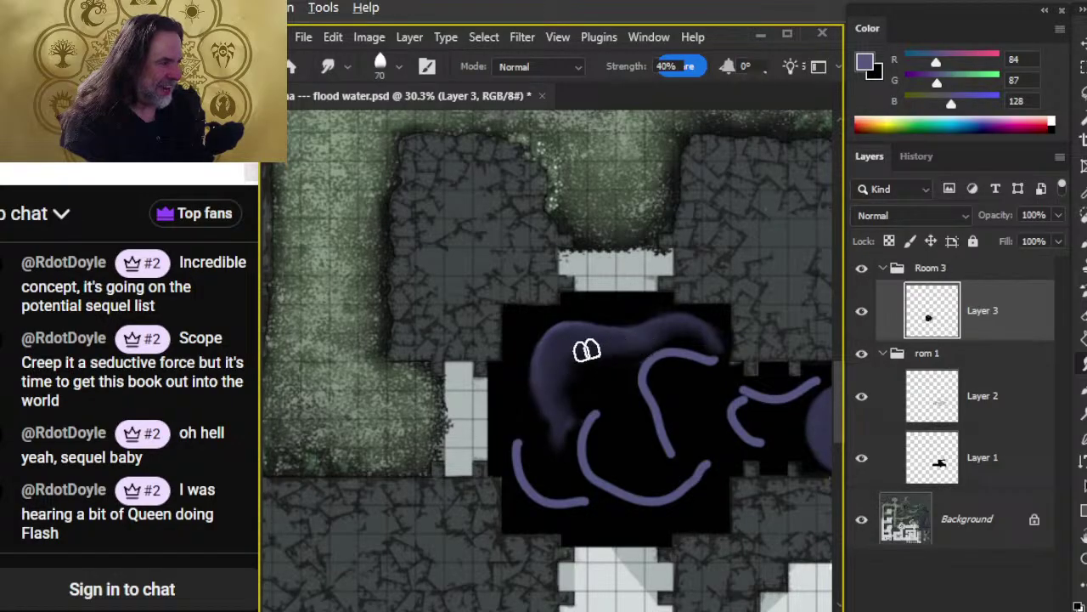
mouse_move(670, 368)
left_mouse_down()
mouse_move(653, 394)
mouse_move(657, 423)
mouse_move(645, 422)
mouse_move(704, 358)
mouse_move(641, 392)
mouse_move(722, 363)
left_mouse_up()
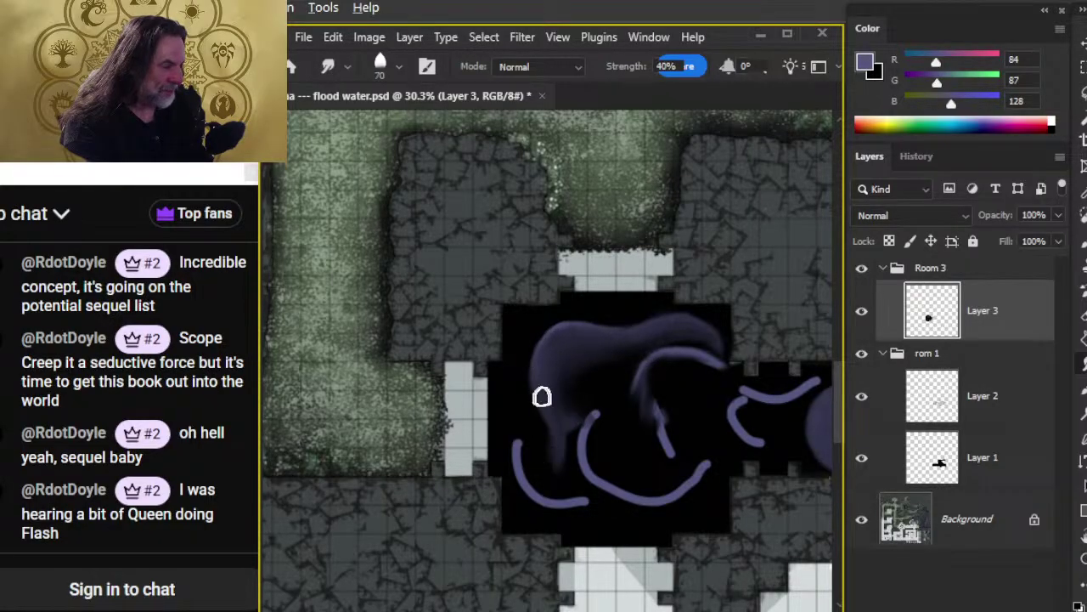
mouse_move(575, 427)
left_mouse_down()
mouse_move(559, 376)
mouse_move(575, 473)
mouse_move(558, 400)
mouse_move(594, 343)
left_mouse_up()
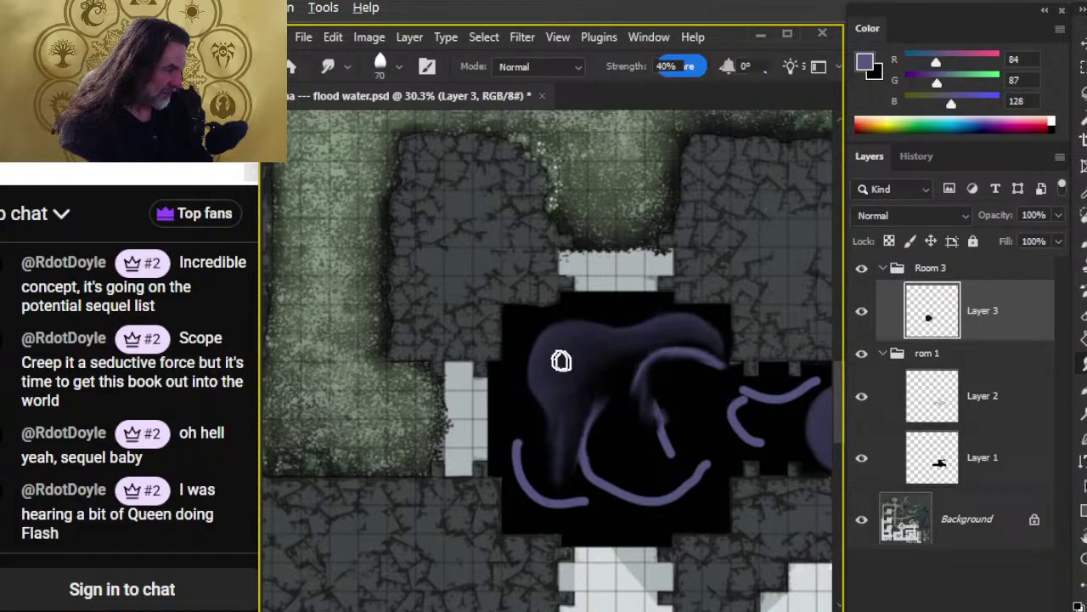
- Set the Smudge strength to 67% and try blending the purple curves in the east doorway
key("z")
left_click_drag(626, 488, 542, 459)
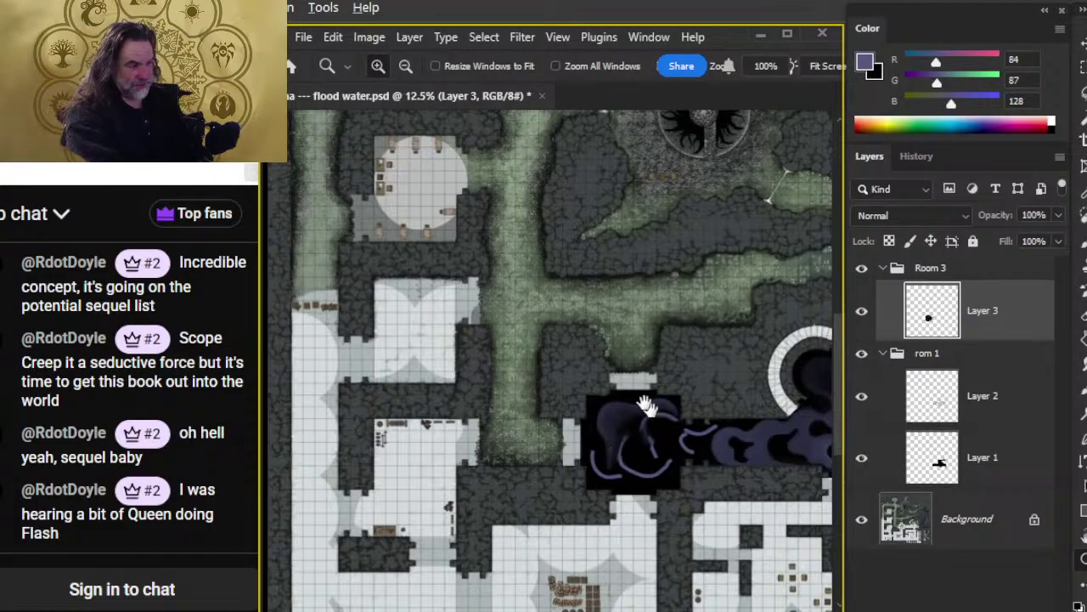
left_click(650, 413)
left_click(582, 341)
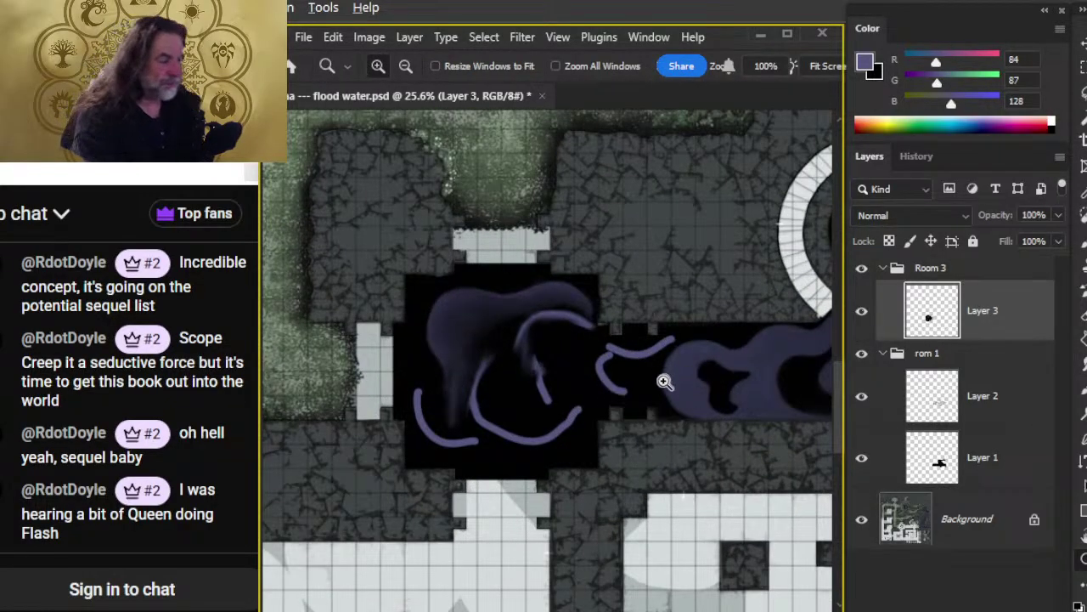
left_click(665, 379)
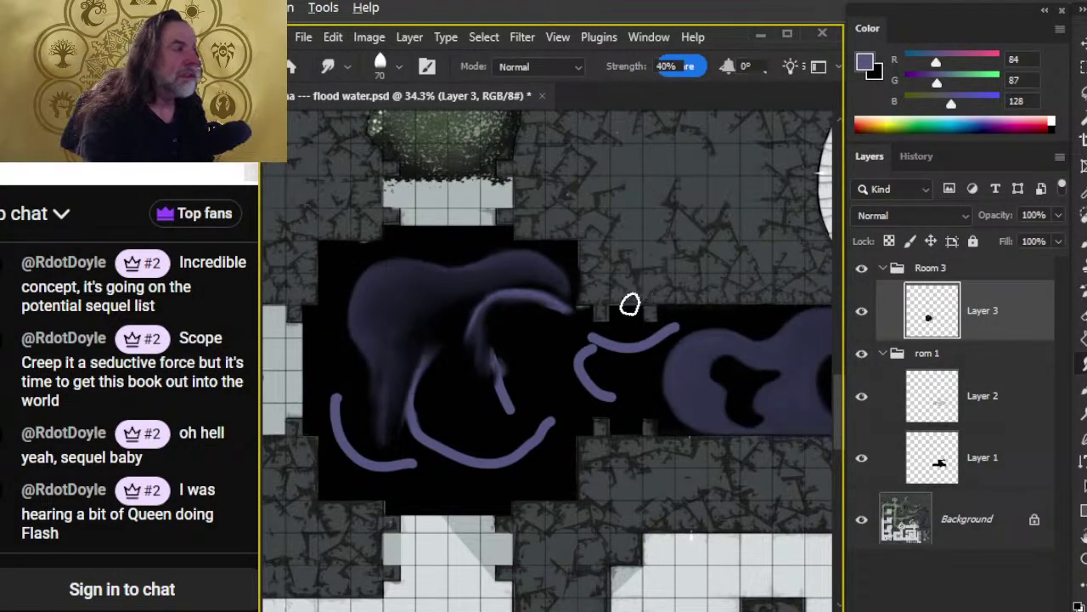
key("6")
key("7")
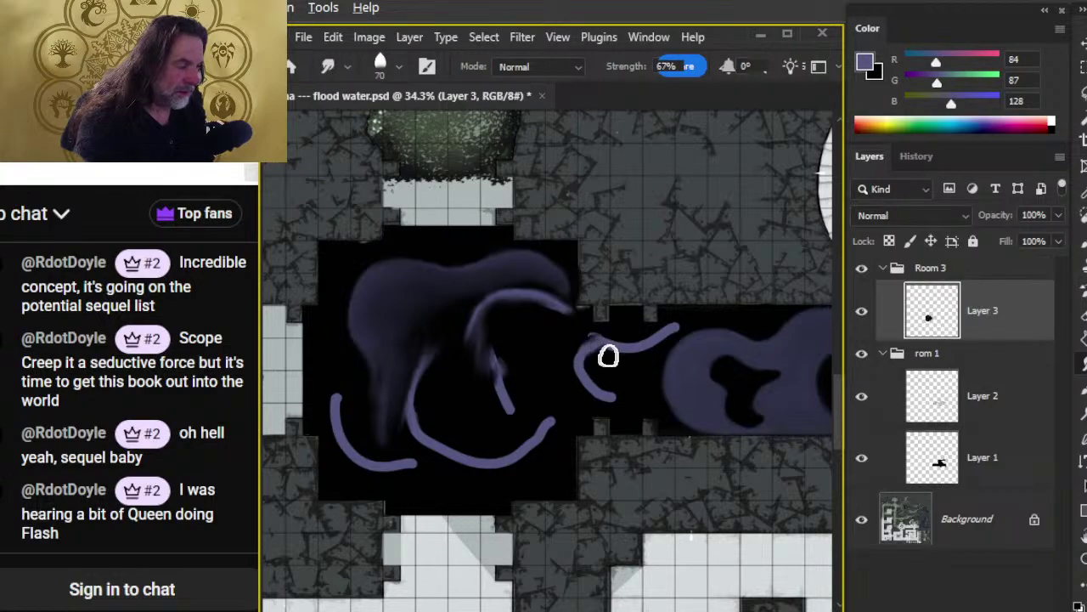
- Paint over the doorway curves and the remaining guide strokes in black with a 45 px brush, leaving only the northwestern swirl
key("e")
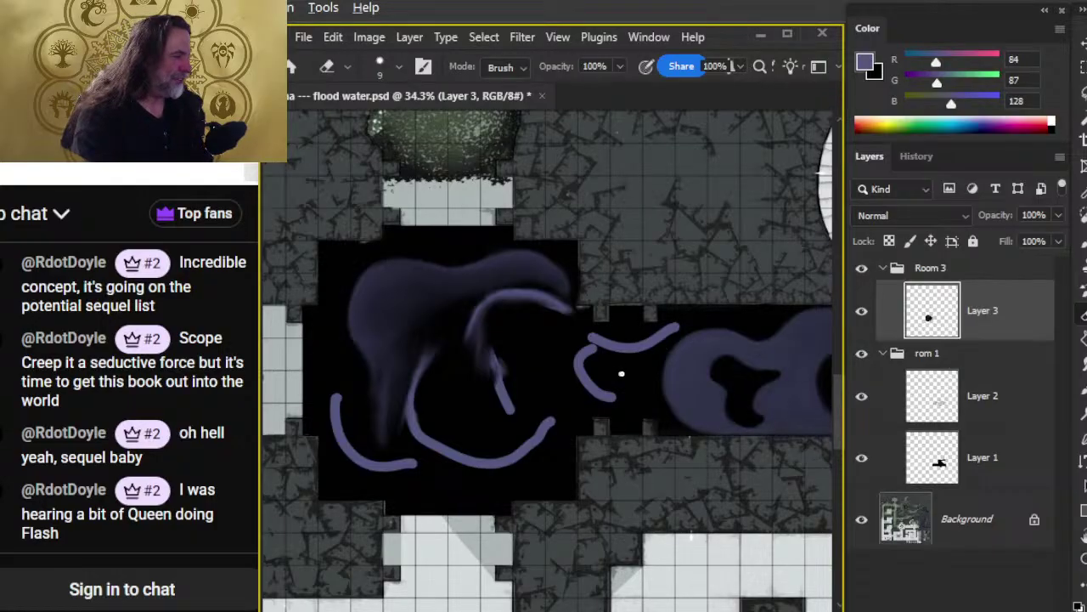
key("b")
key("d")
mouse_move(599, 338)
left_mouse_down()
mouse_move(574, 363)
mouse_move(633, 347)
mouse_move(619, 338)
mouse_move(597, 369)
mouse_move(593, 400)
mouse_move(607, 375)
mouse_move(622, 376)
mouse_move(611, 402)
mouse_move(660, 334)
left_mouse_up()
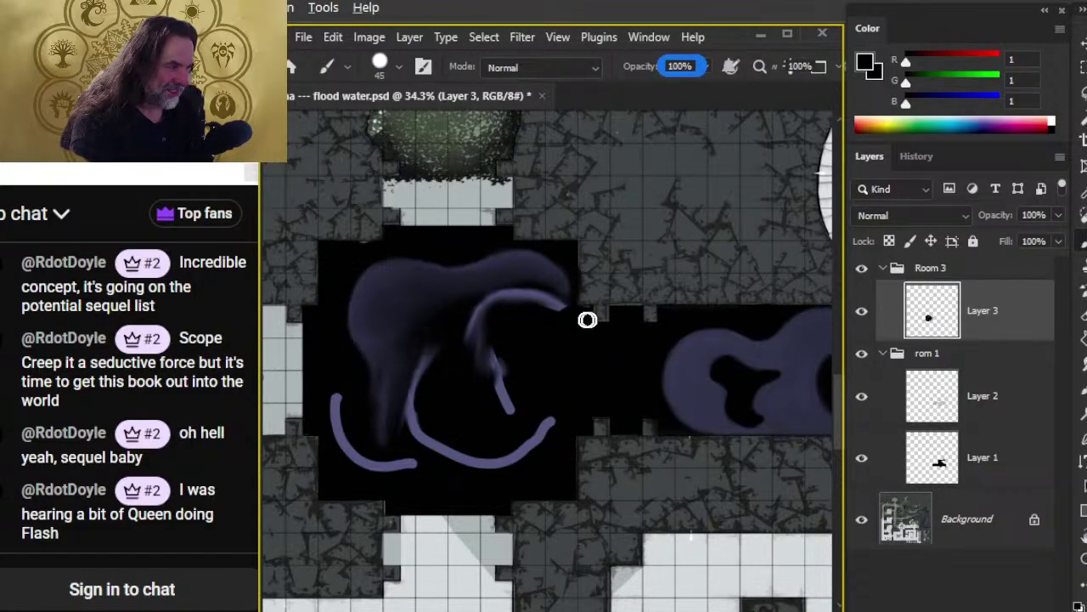
mouse_move(573, 316)
left_mouse_down()
mouse_move(526, 306)
mouse_move(554, 299)
mouse_move(509, 302)
mouse_move(541, 295)
mouse_move(466, 322)
mouse_move(517, 289)
mouse_move(476, 310)
mouse_move(471, 414)
mouse_move(520, 336)
mouse_move(517, 405)
mouse_move(463, 372)
mouse_move(458, 324)
mouse_move(420, 357)
mouse_move(417, 426)
mouse_move(428, 360)
mouse_move(429, 438)
mouse_move(472, 452)
mouse_move(554, 408)
mouse_move(534, 457)
mouse_move(552, 417)
mouse_move(354, 432)
mouse_move(351, 387)
mouse_move(338, 422)
mouse_move(336, 394)
mouse_move(346, 451)
mouse_move(443, 462)
left_mouse_up()
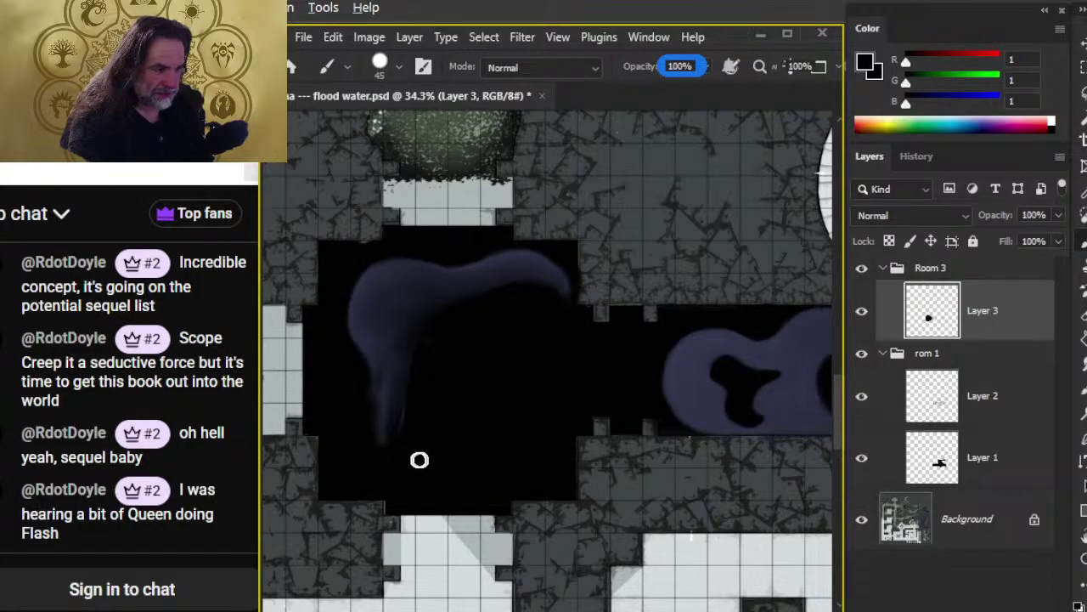
- Smudge the swirl's southward tail into its body with an 80 px tip at 67% strength
key("r")
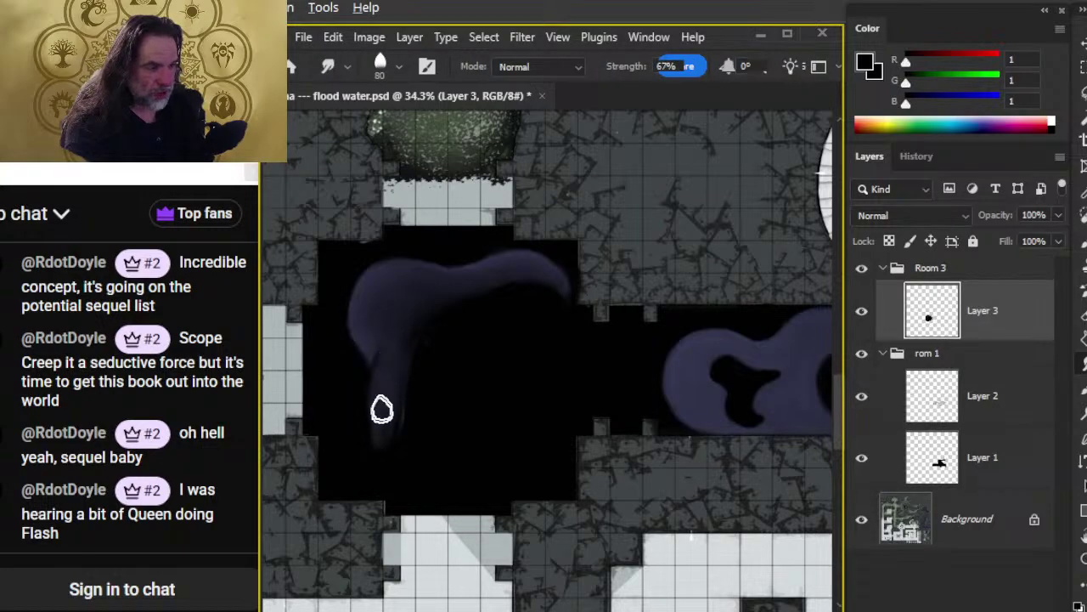
mouse_move(390, 389)
left_mouse_down()
mouse_move(403, 324)
mouse_move(424, 306)
mouse_move(387, 429)
mouse_move(369, 367)
mouse_move(339, 354)
mouse_move(362, 404)
mouse_move(372, 392)
mouse_move(380, 405)
mouse_move(397, 368)
mouse_move(376, 454)
mouse_move(394, 459)
mouse_move(388, 468)
mouse_move(380, 424)
mouse_move(420, 384)
mouse_move(393, 327)
mouse_move(416, 315)
mouse_move(414, 409)
mouse_move(398, 428)
mouse_move(332, 362)
mouse_move(359, 394)
mouse_move(394, 407)
mouse_move(375, 327)
mouse_move(413, 372)
mouse_move(372, 306)
left_mouse_up()
key("bracketleft")
- Examine the cracked stone texture and grid lines northeast of the hexagram room at pixel level and at lower magnifications
key("z")
mouse_move(674, 219)
left_mouse_down()
mouse_move(726, 294)
mouse_move(675, 284)
mouse_move(750, 344)
mouse_move(513, 388)
mouse_move(594, 337)
mouse_move(482, 359)
mouse_move(631, 347)
mouse_move(801, 357)
mouse_move(771, 360)
left_mouse_up()
left_click(621, 352)
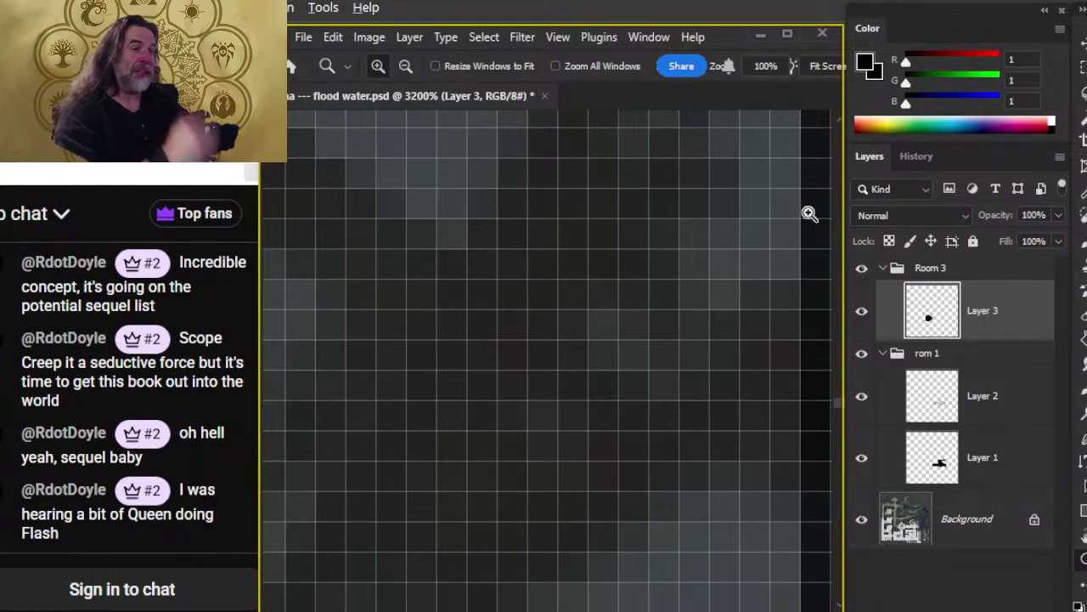
scroll(735, 378, "down", 3)
scroll(518, 381, "down", 2)
scroll(539, 405, "down", 1)
left_click_drag(582, 393, 638, 456)
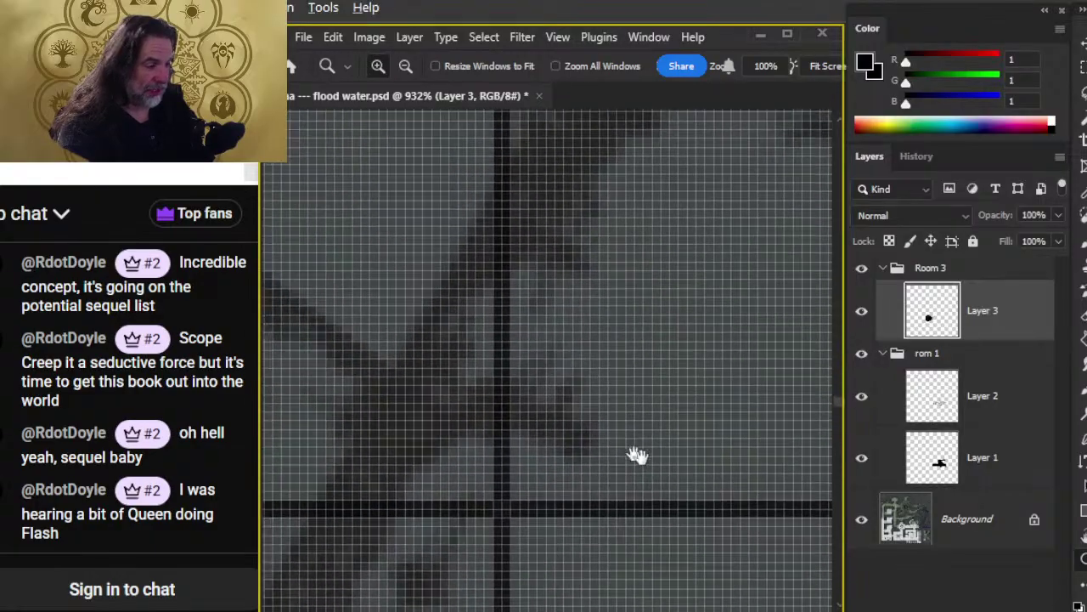
scroll(536, 383, "up", 3)
left_click_drag(498, 352, 712, 361)
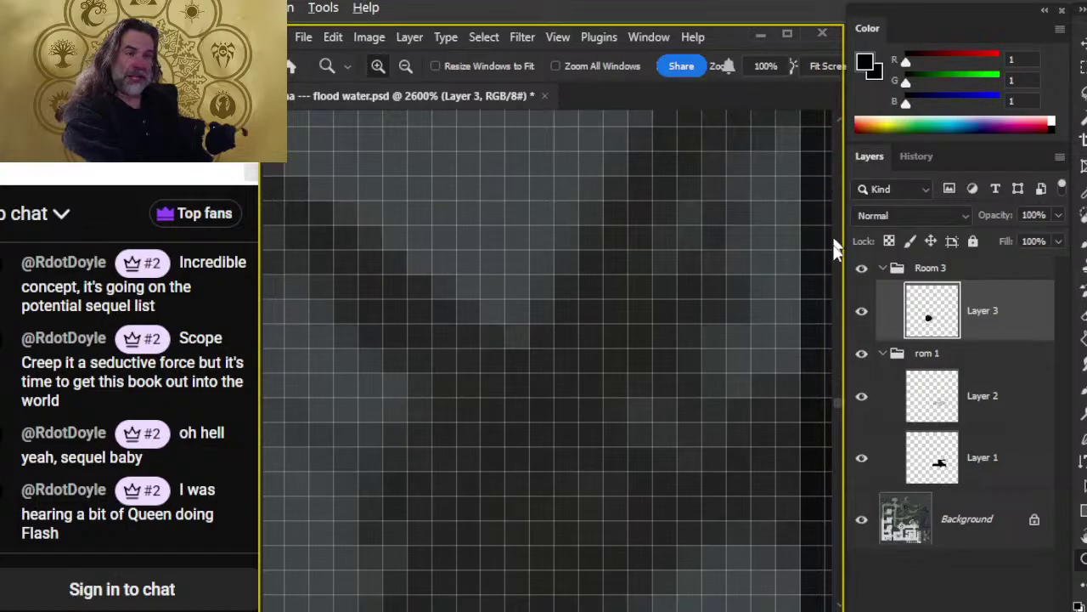
left_click_drag(799, 406, 247, 427)
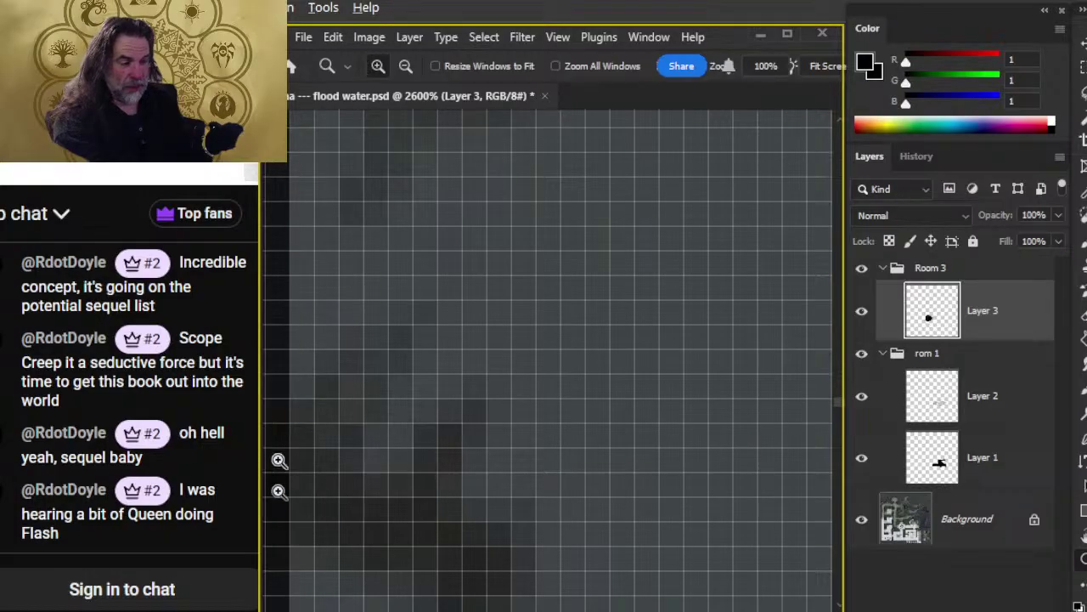
left_click_drag(386, 478, 586, 443)
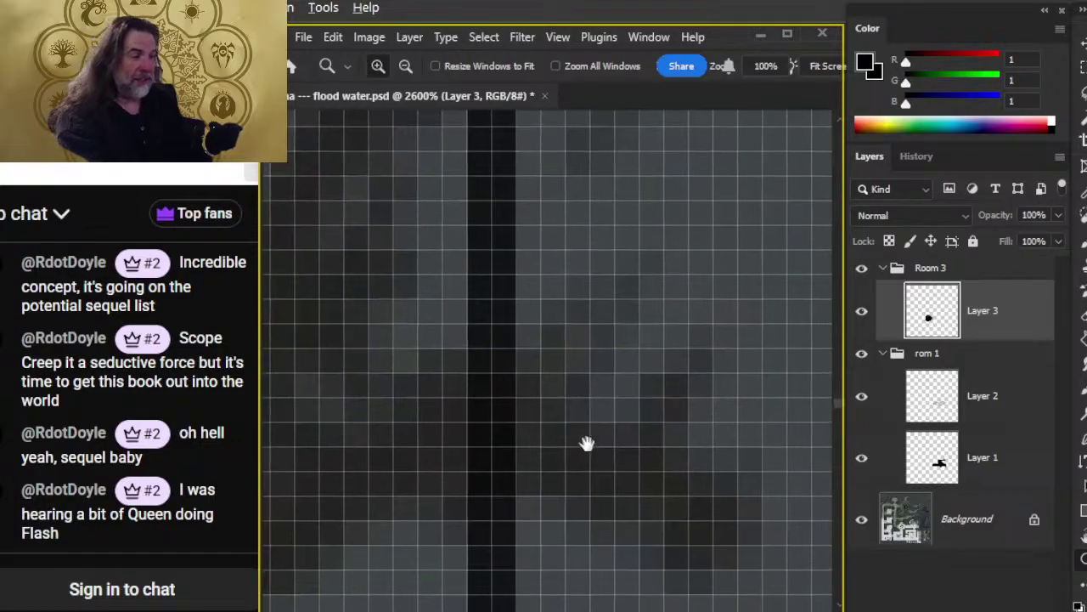
mouse_move(663, 406)
left_mouse_down()
mouse_move(458, 414)
mouse_move(529, 434)
left_mouse_up()
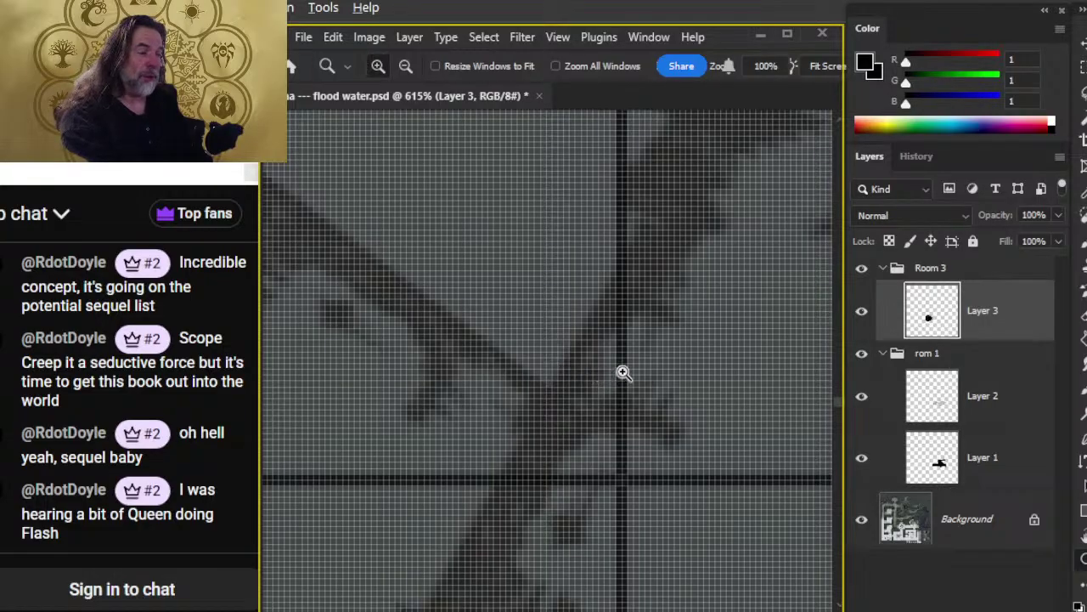
left_click_drag(583, 363, 619, 386)
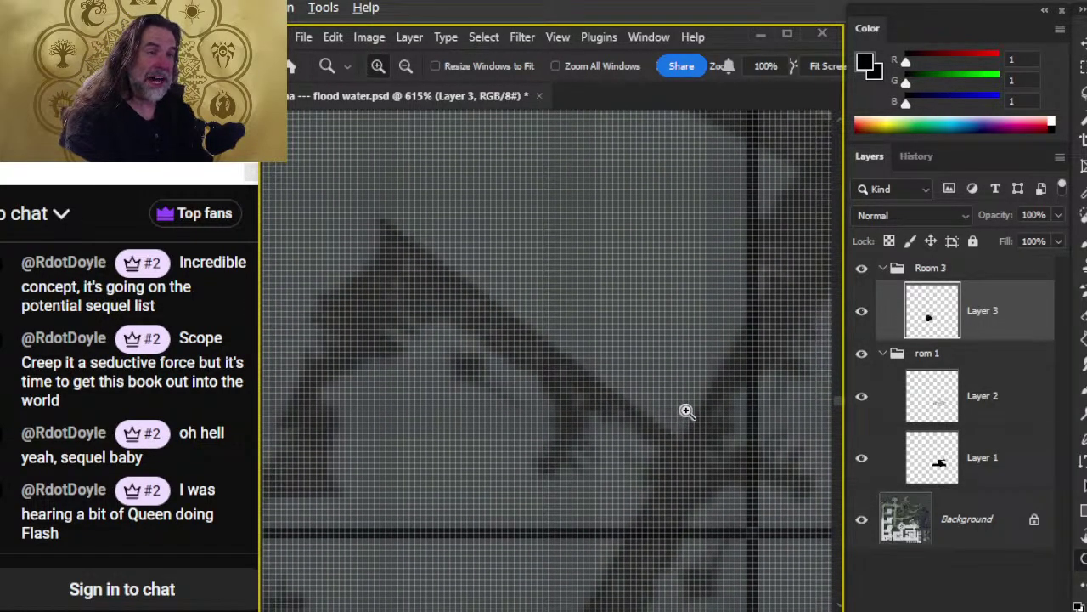
left_click_drag(744, 410, 678, 390)
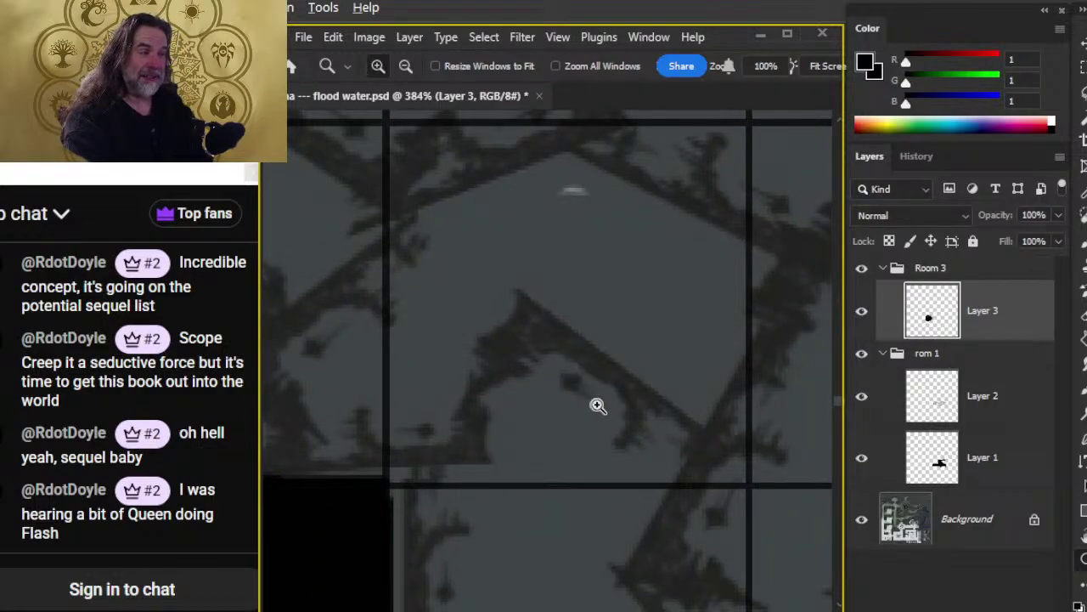
left_click_drag(576, 413, 746, 431)
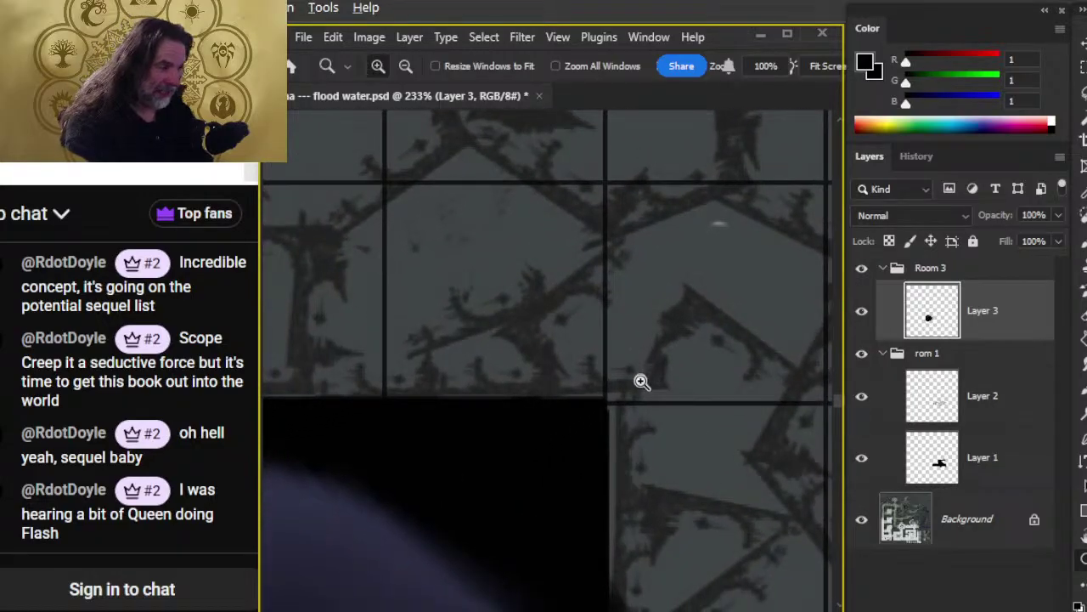
left_click_drag(669, 465, 611, 461)
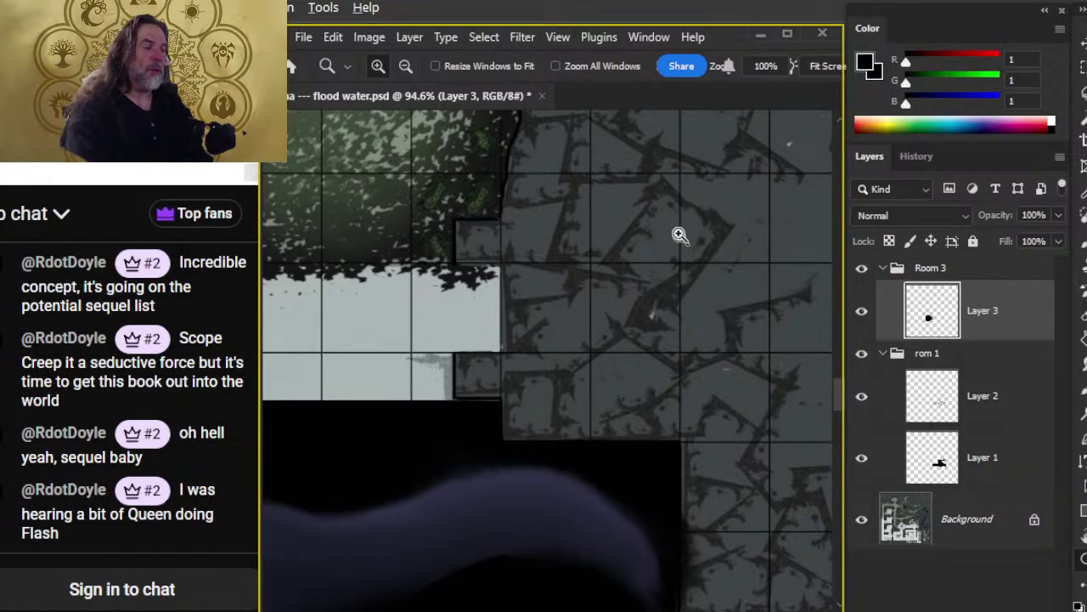
left_click_drag(684, 239, 716, 251)
left_click_drag(535, 248, 588, 277)
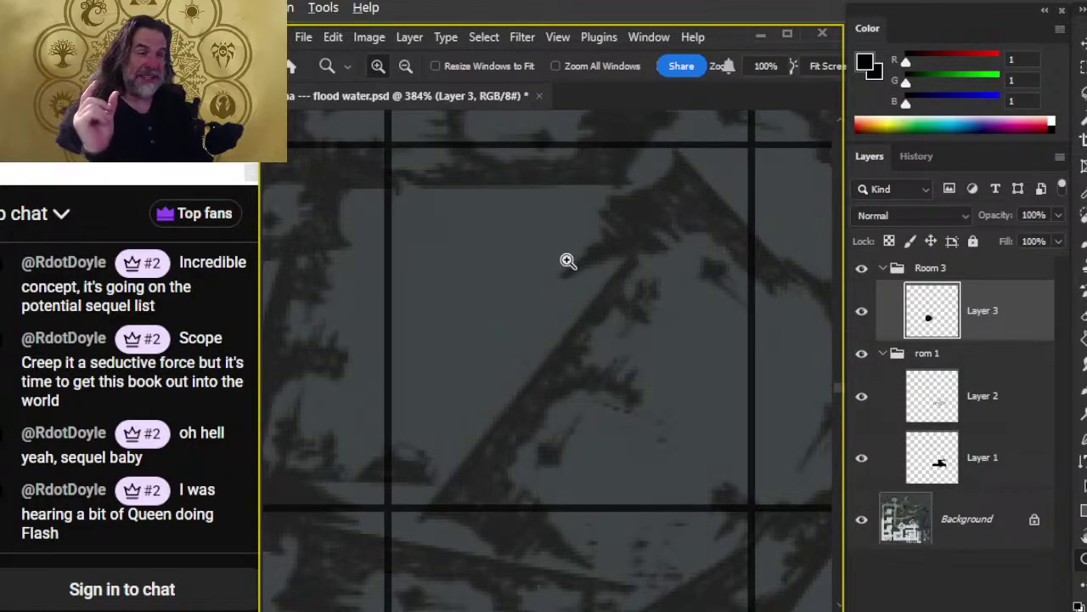
left_click_drag(755, 168, 849, 284)
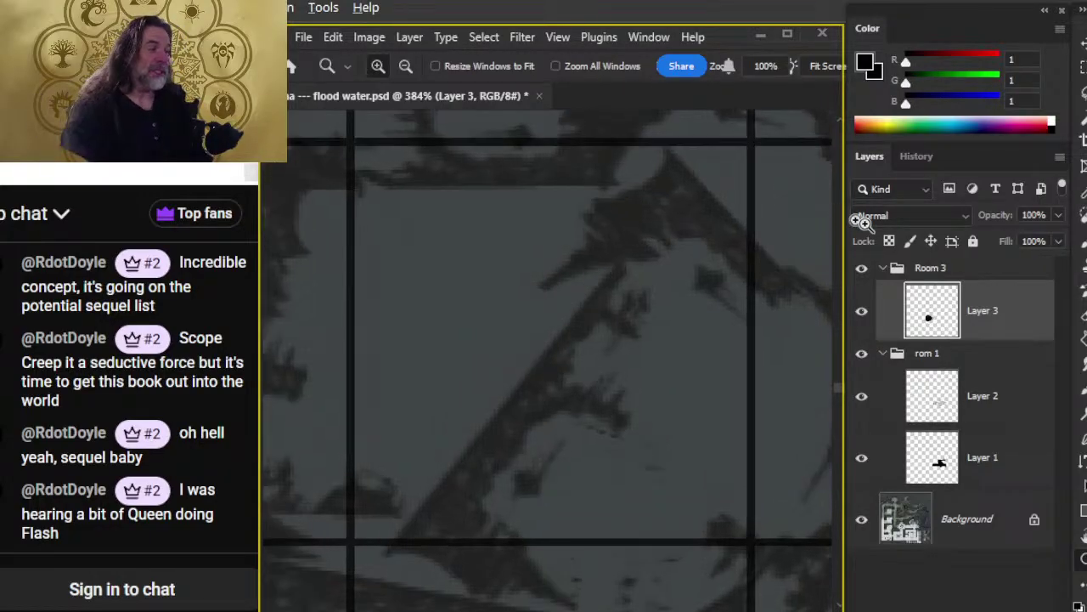
left_click_drag(779, 310, 628, 340)
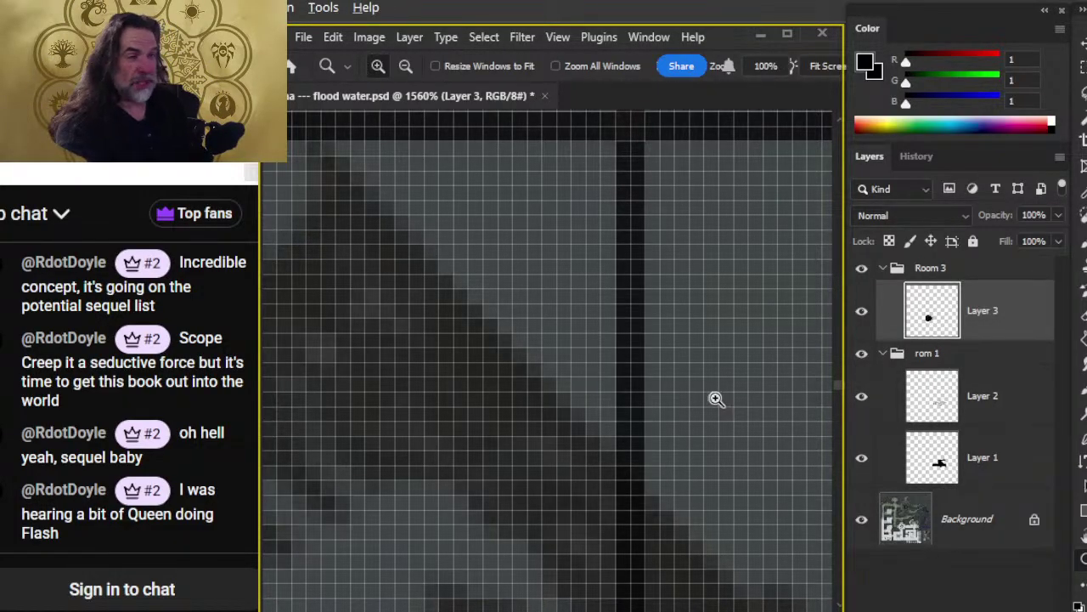
scroll(716, 398, "down", 10)
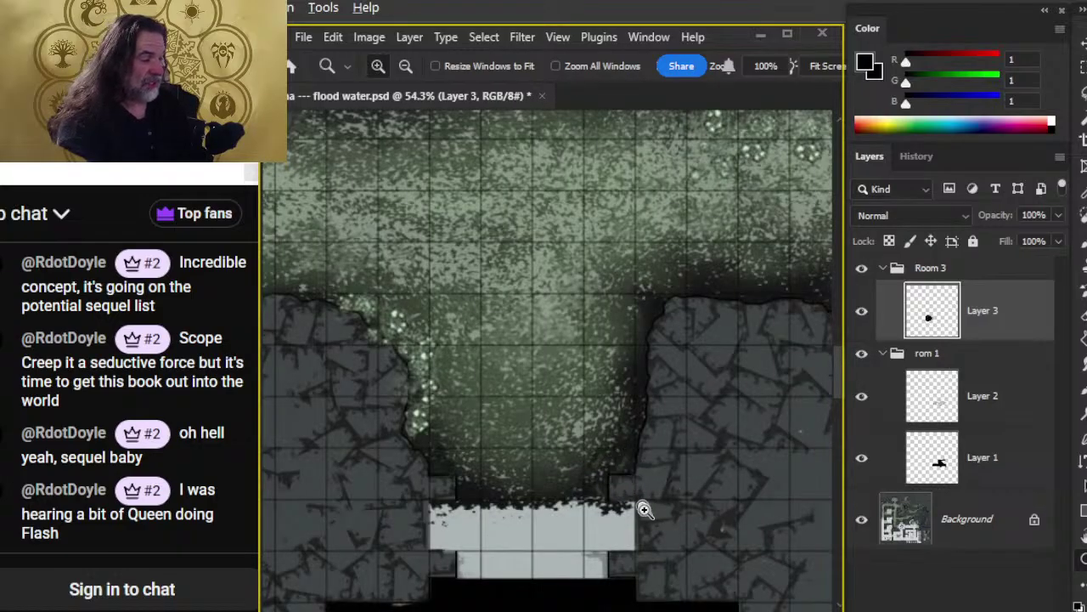
scroll(638, 497, "down", 5)
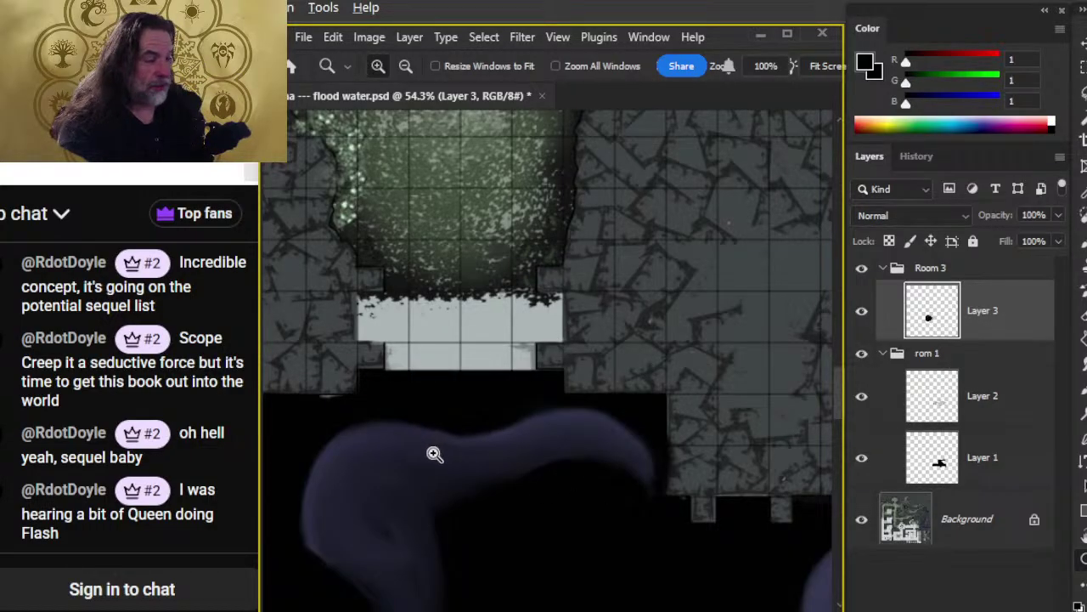
- Refine the swirl's western lobe with the Smudge tool at 45 px and 67% strength
key("r")
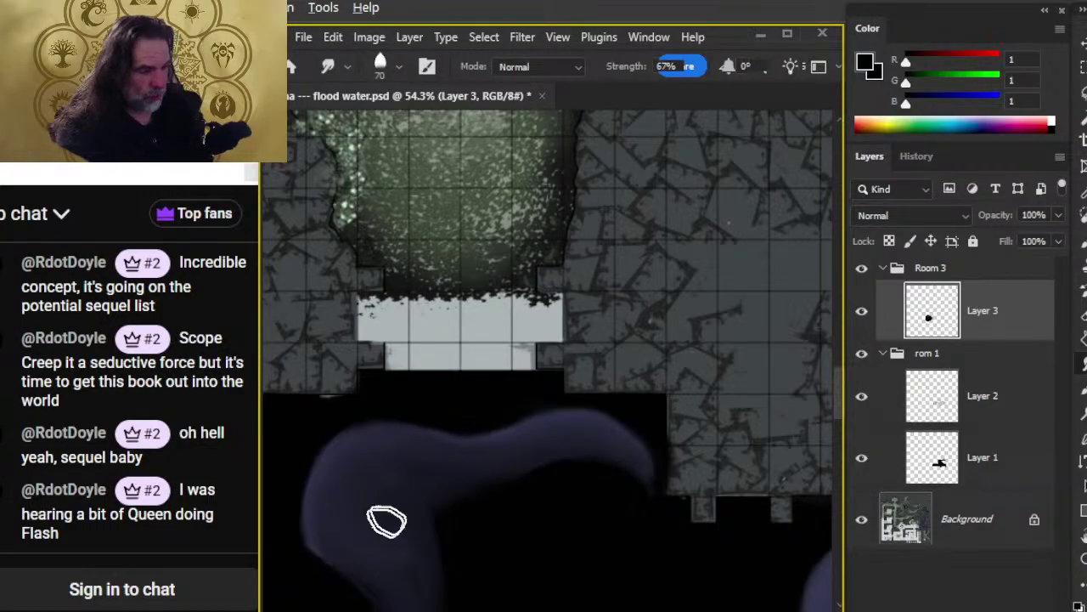
key("bracketleft")
key("bracketleft")
key("bracketleft")
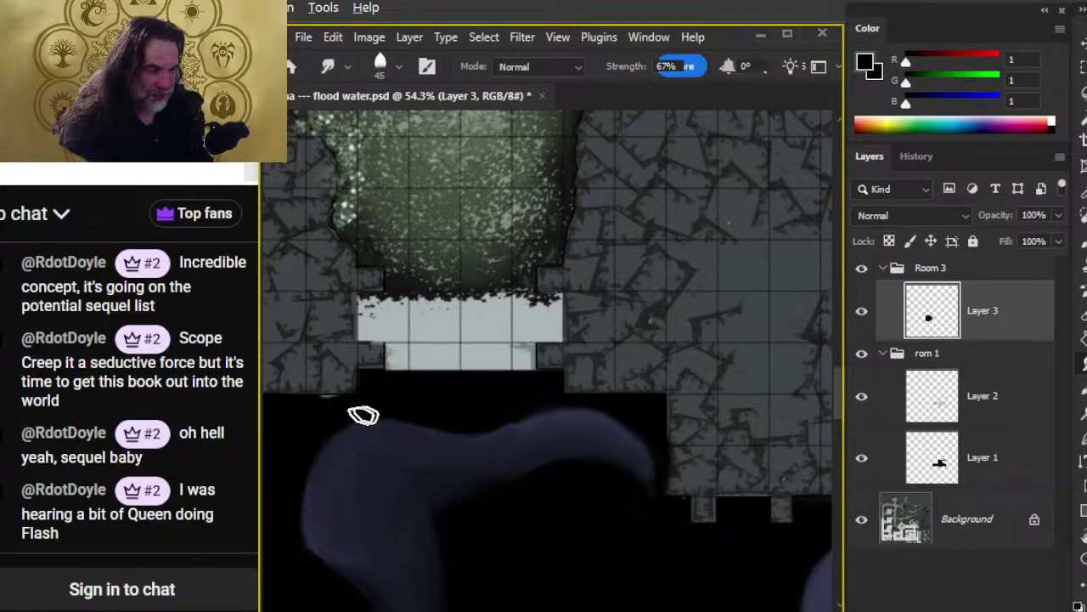
- Undo the last edit and soften the swirl's inner edge and tail with a 70 px Smudge tip at 30% strength
key("e")
key("ctrl+z")
key("r")
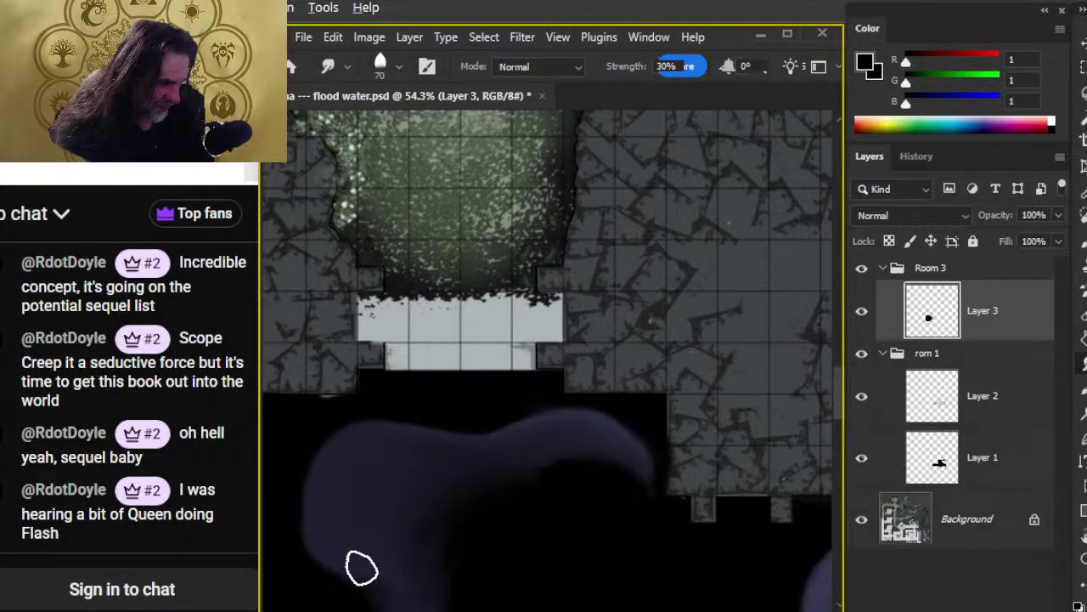
- Touch up the black fill along the room's northern wall edges with a 45 px Smudge tip at 30% strength
left_click_drag(397, 525, 500, 423)
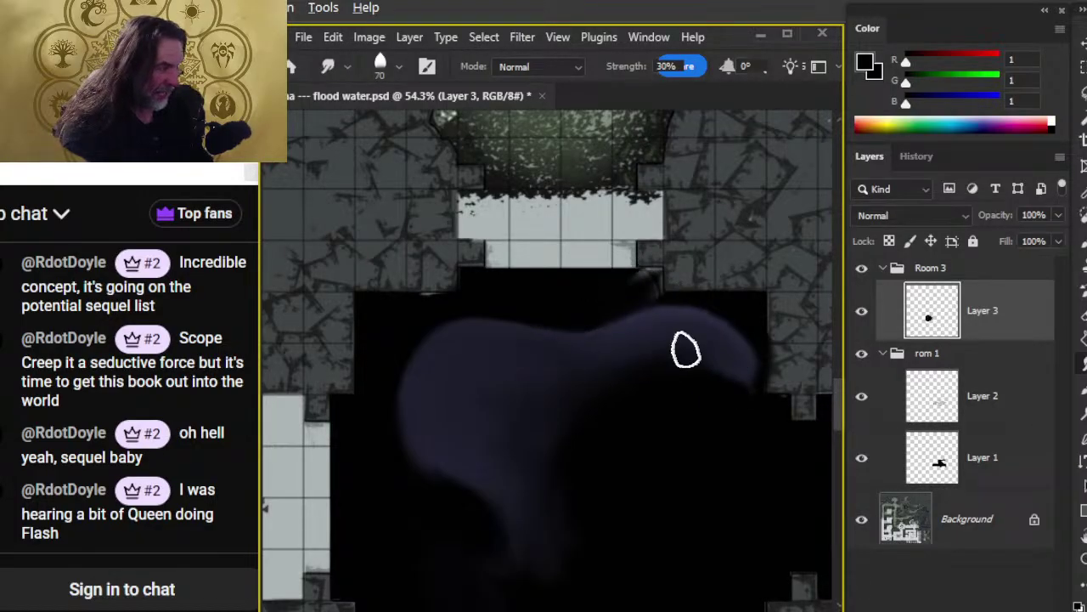
key("ctrl")
key("bracketleft")
key("bracketleft")
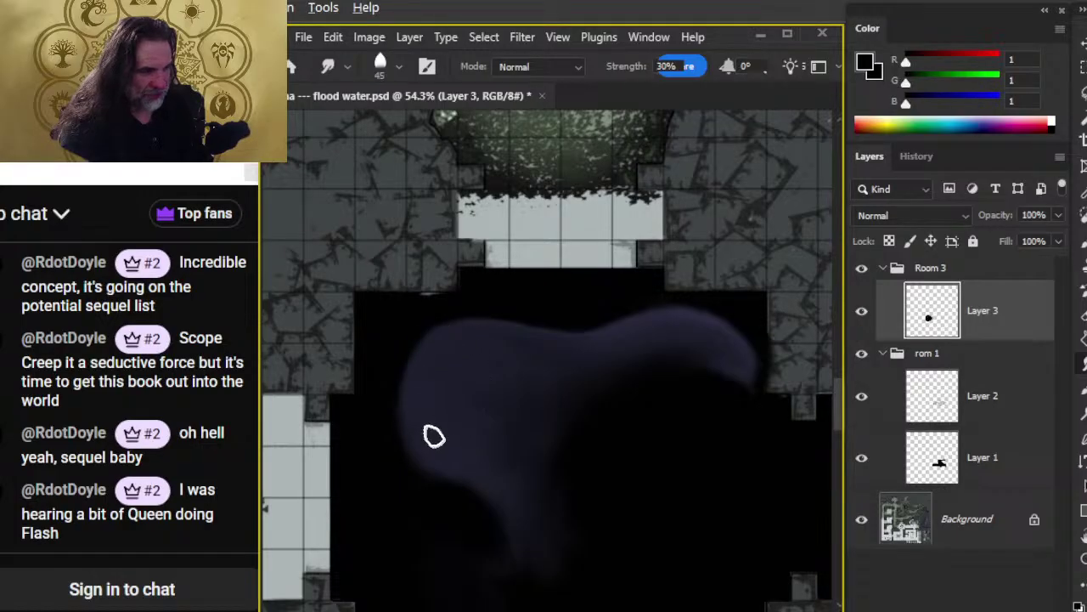
key("shift")
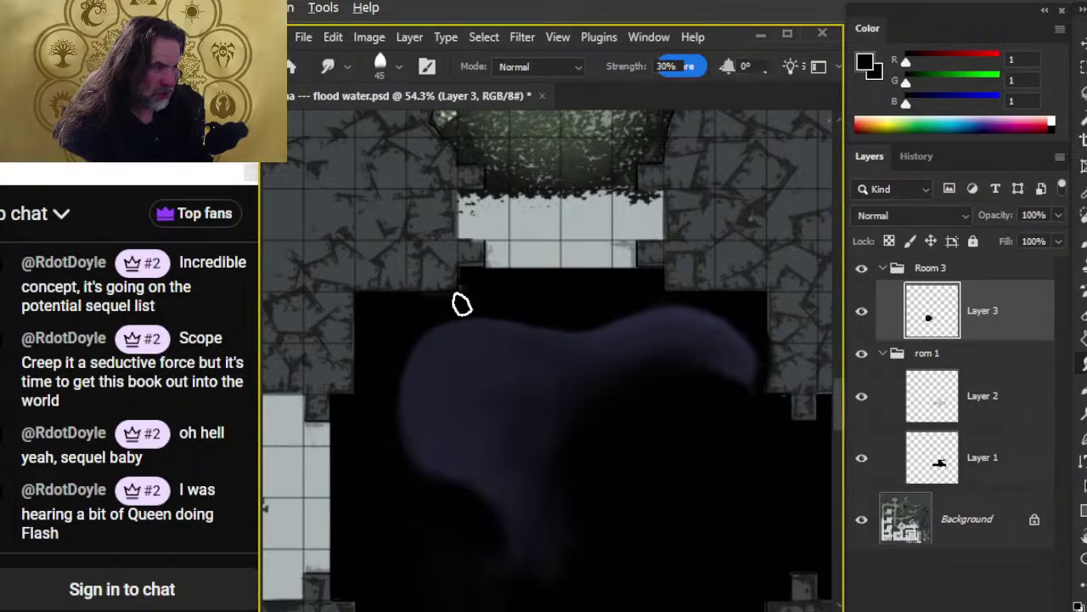
key("e")
key("r")
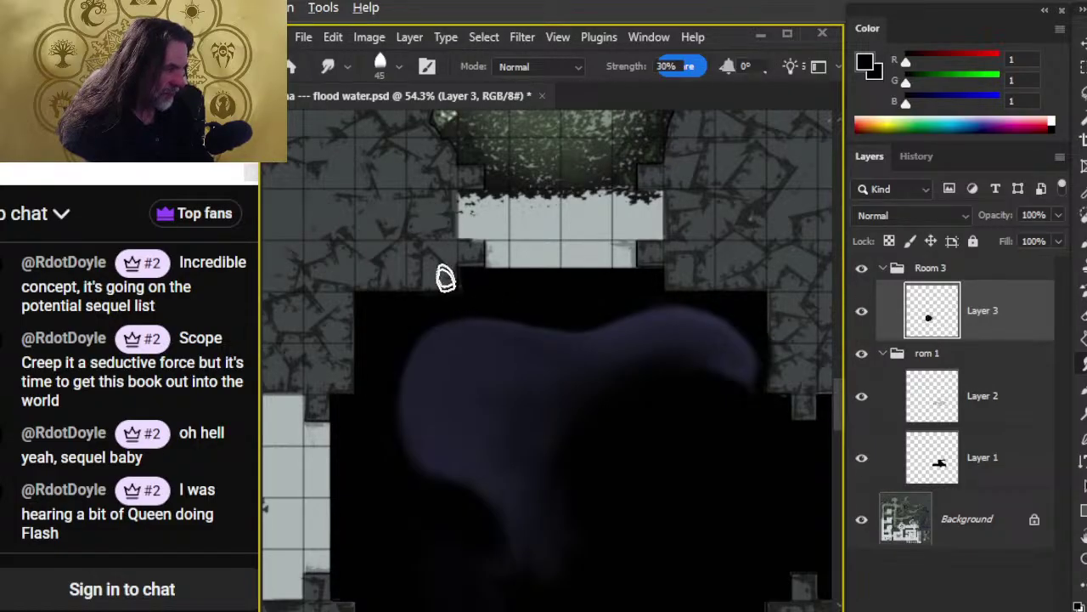
key("e")
key("r")
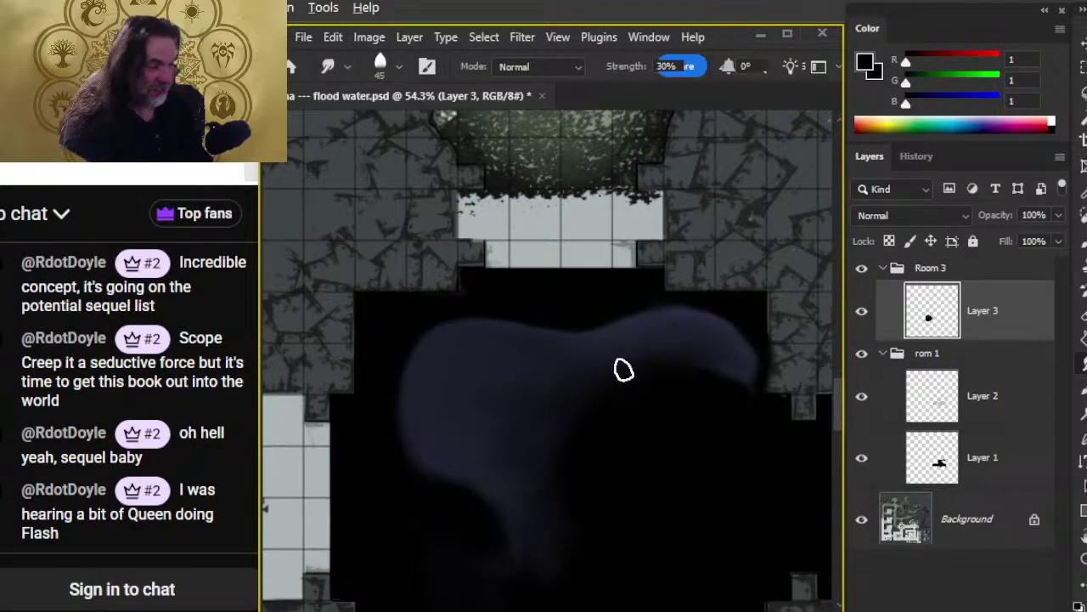
- Soften the inner edge beneath the swirl's northeastern lobe with a 70 px Smudge tip at 30% strength
left_click_drag(643, 463, 575, 315)
key("bracketright")
key("bracketright")
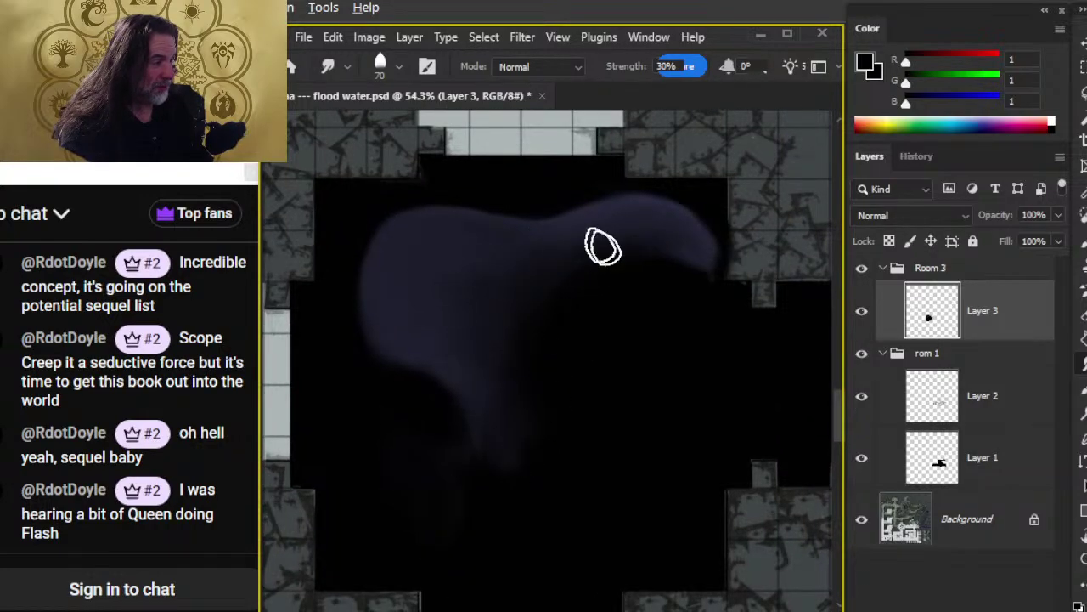
key("shift")
key("shift")
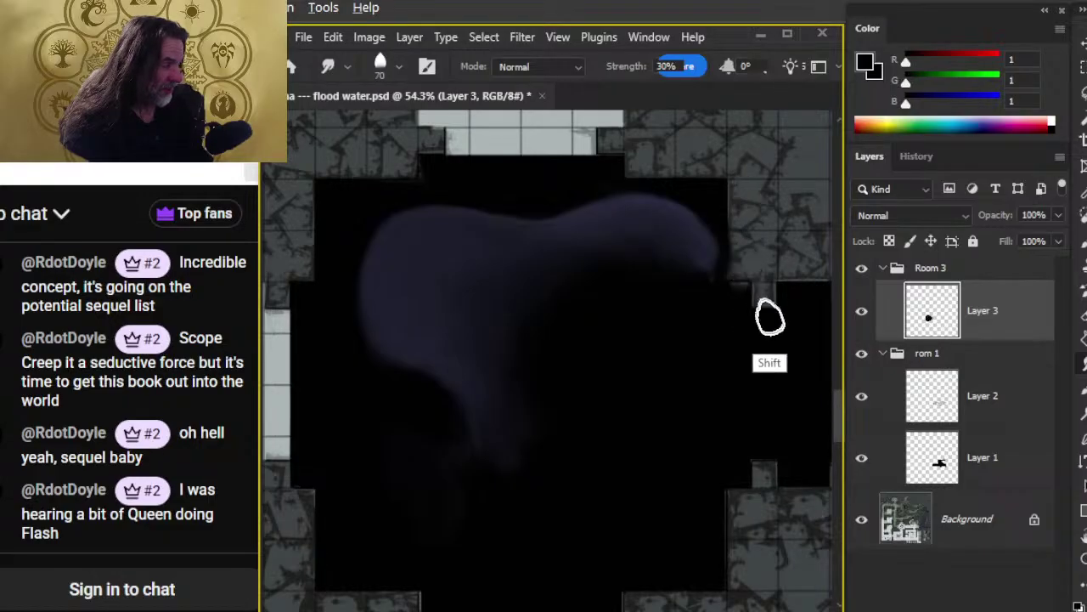
- Paint black over the wall edge beside the east doorway with a 30 px brush at 100% opacity
left_click_drag(749, 364, 586, 371)
key("b")
key("shift")
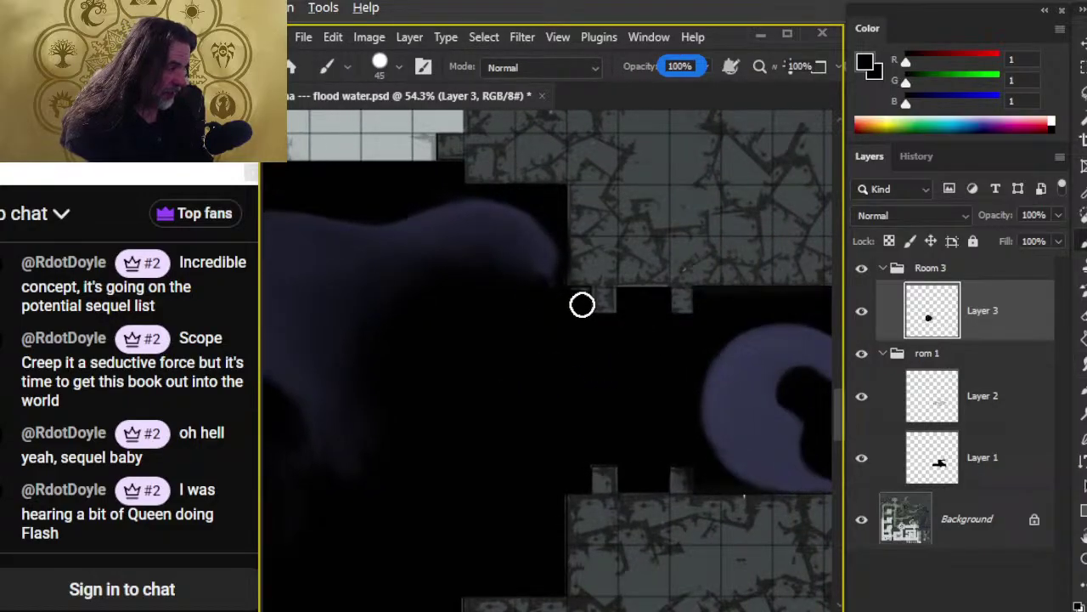
key("bracketleft")
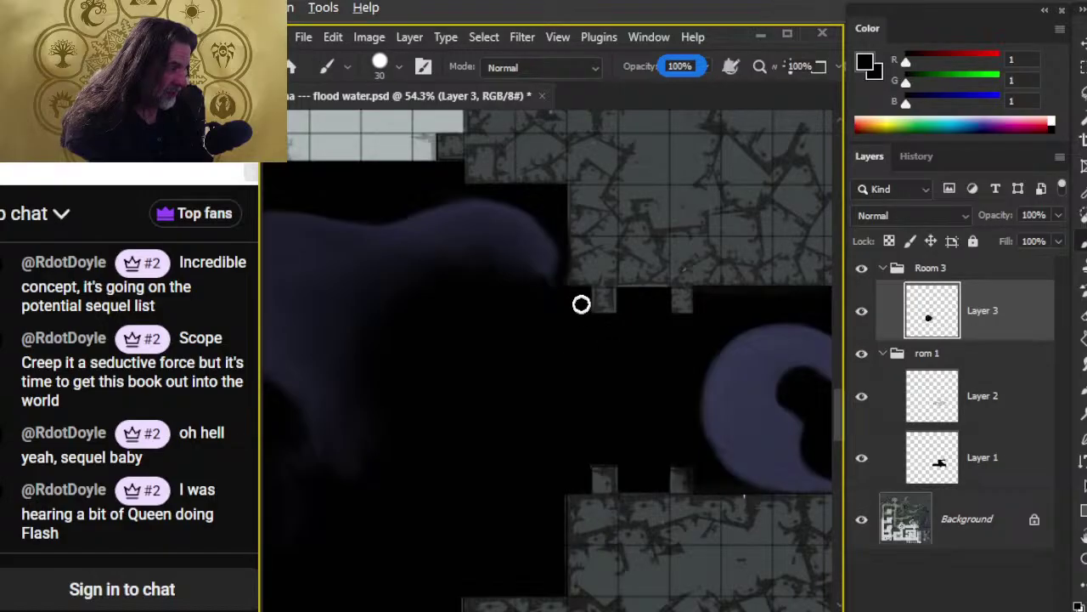
- Smudge the end of the swirl's northeastern lobe southeast toward the doorway with a 70 px tip at 30% strength
key("r")
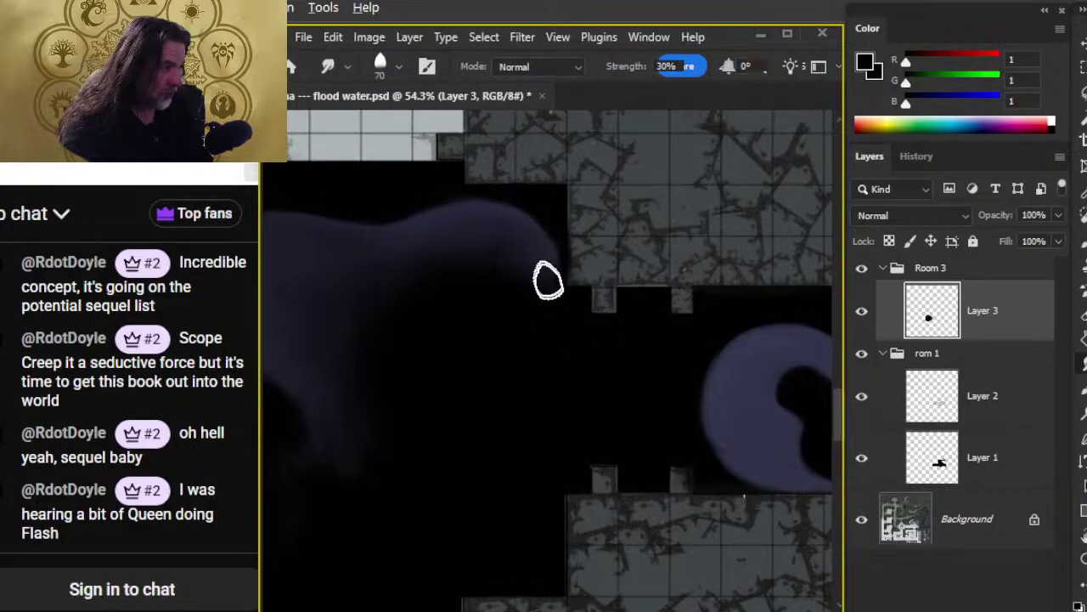
left_click_drag(547, 281, 568, 316)
key("bracketleft")
key("bracketleft")
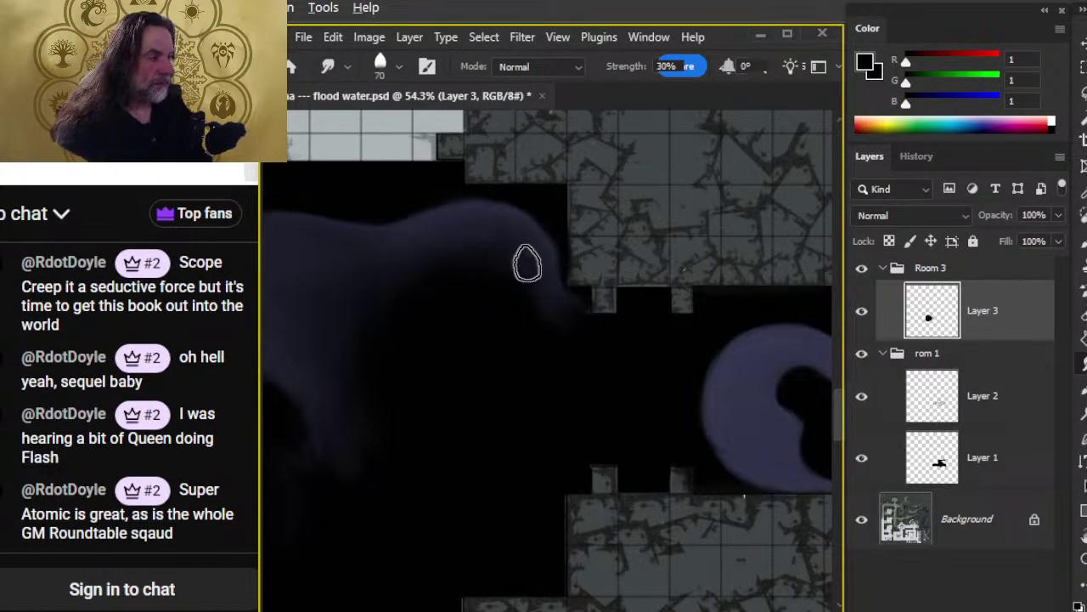
key("bracketright")
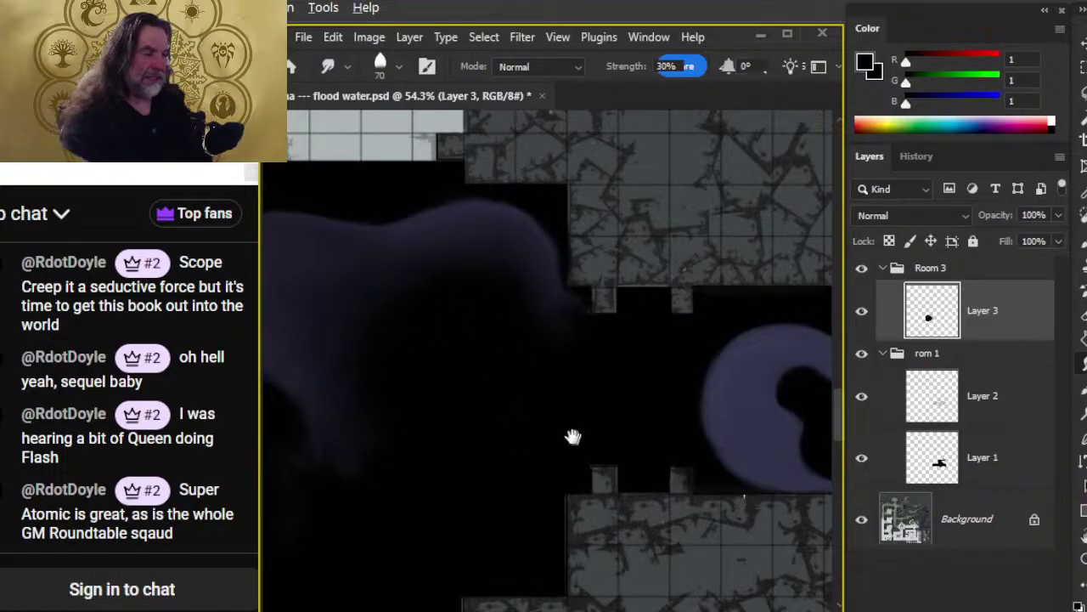
- Examine the finished purple flood patterns in the corridor and chamber east of the hexagram room
left_click_drag(574, 439, 718, 437)
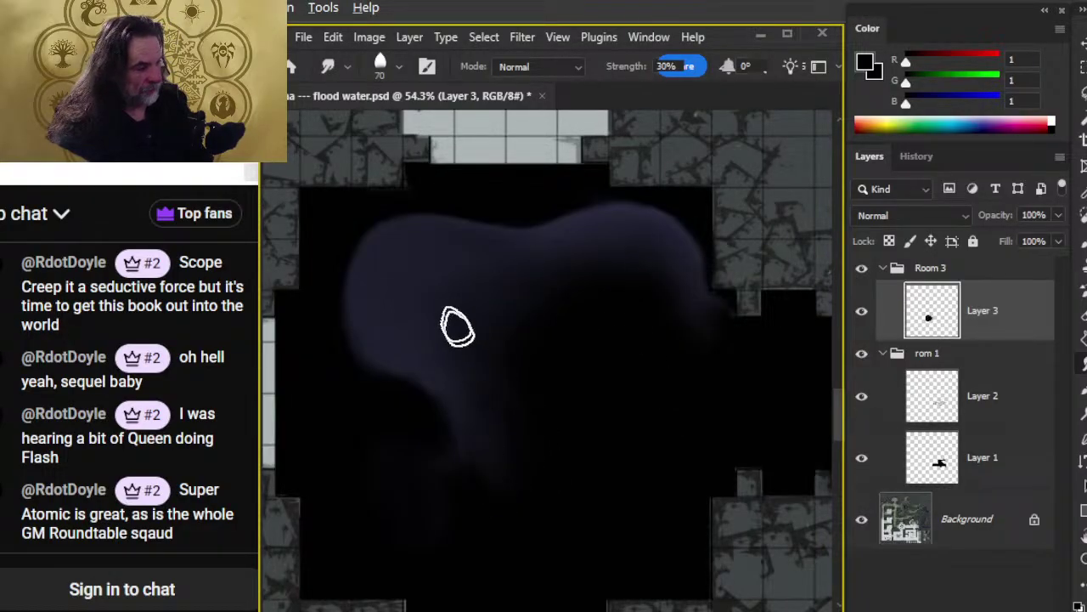
left_click_drag(527, 364, 671, 468)
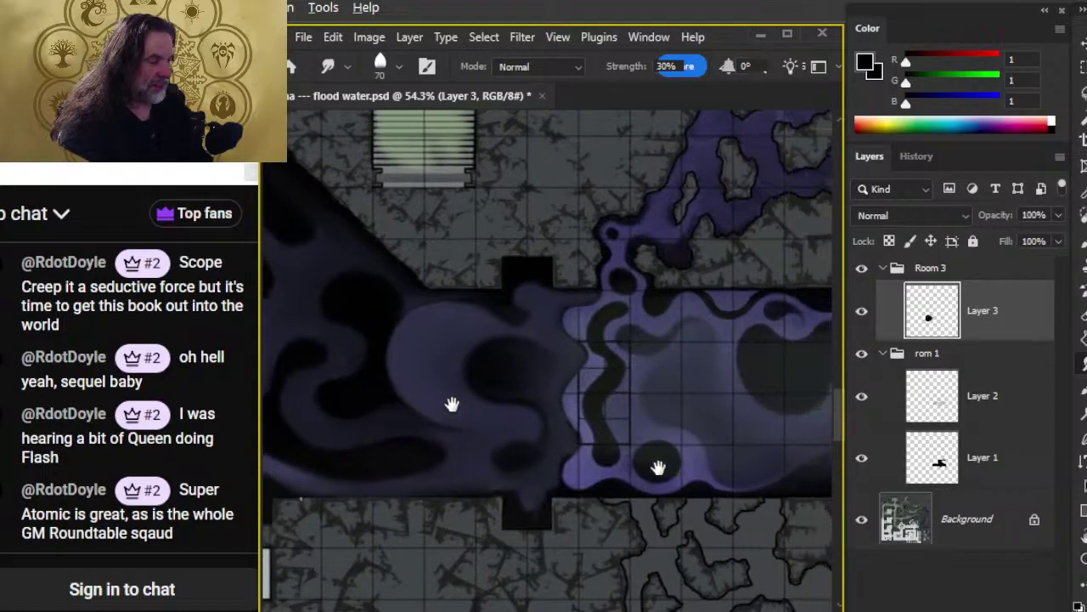
left_click_drag(485, 458, 740, 433)
left_click_drag(568, 420, 591, 346)
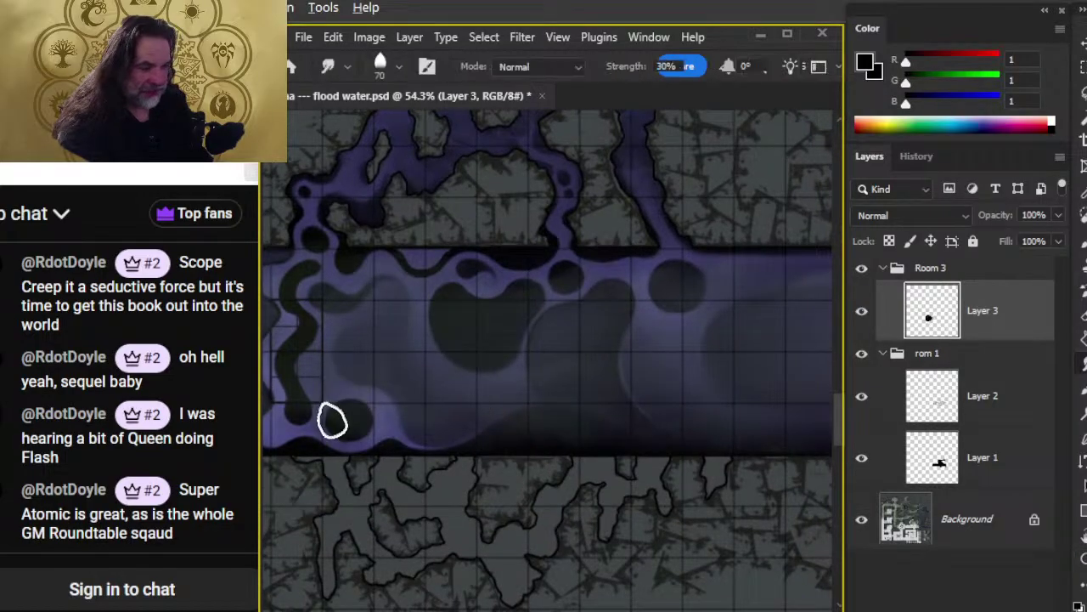
key("l")
key("z")
mouse_move(701, 416)
left_mouse_down()
mouse_move(655, 400)
mouse_move(650, 417)
left_mouse_up()
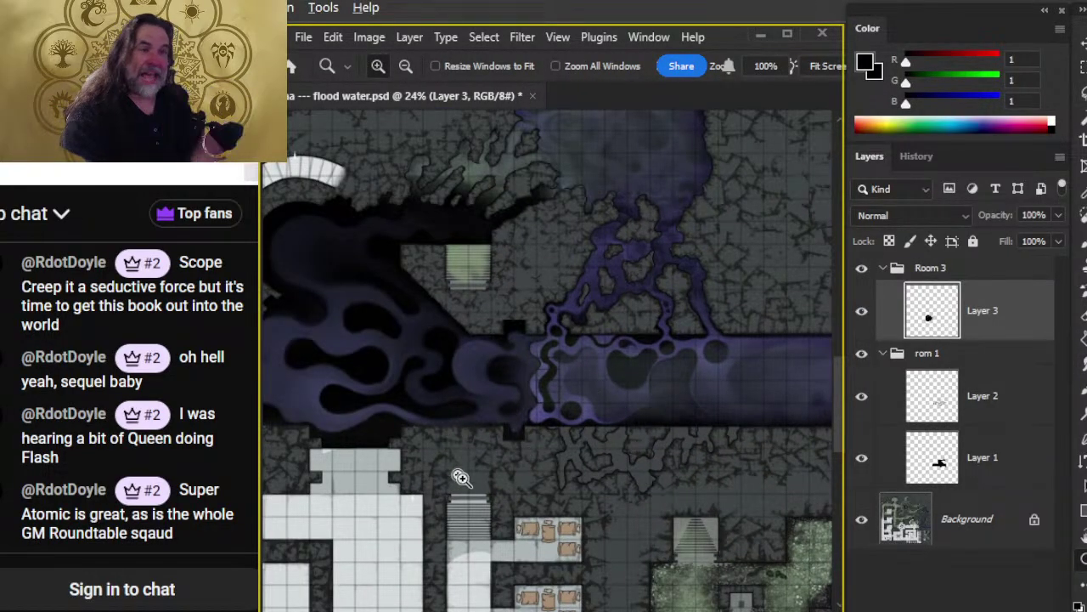
mouse_move(417, 445)
left_mouse_down()
mouse_move(587, 425)
mouse_move(572, 430)
mouse_move(545, 398)
mouse_move(553, 388)
left_mouse_up()
- Smudge the swirl's southern tail into a hook curving southwest with an 80 px tip at 30% strength
key("r")
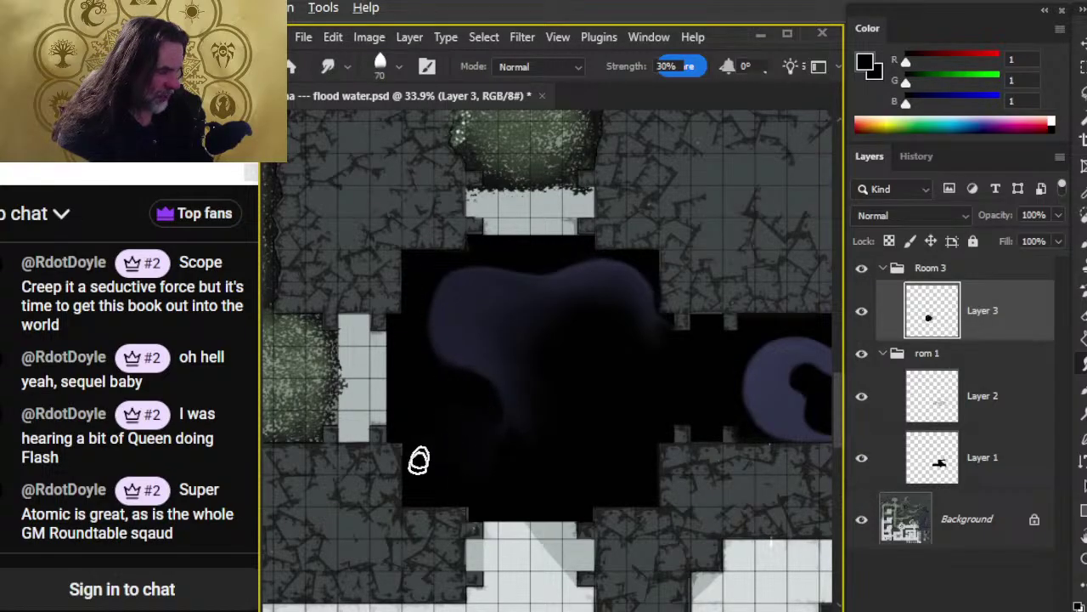
mouse_move(476, 406)
left_mouse_down()
mouse_move(420, 357)
mouse_move(473, 334)
mouse_move(514, 439)
left_mouse_up()
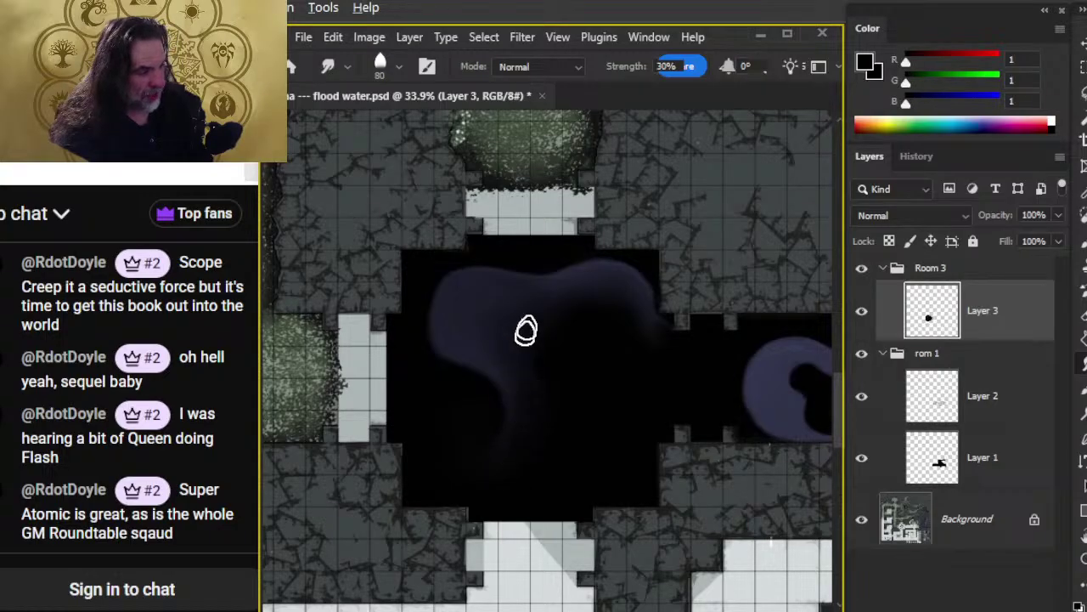
key("bracketleft")
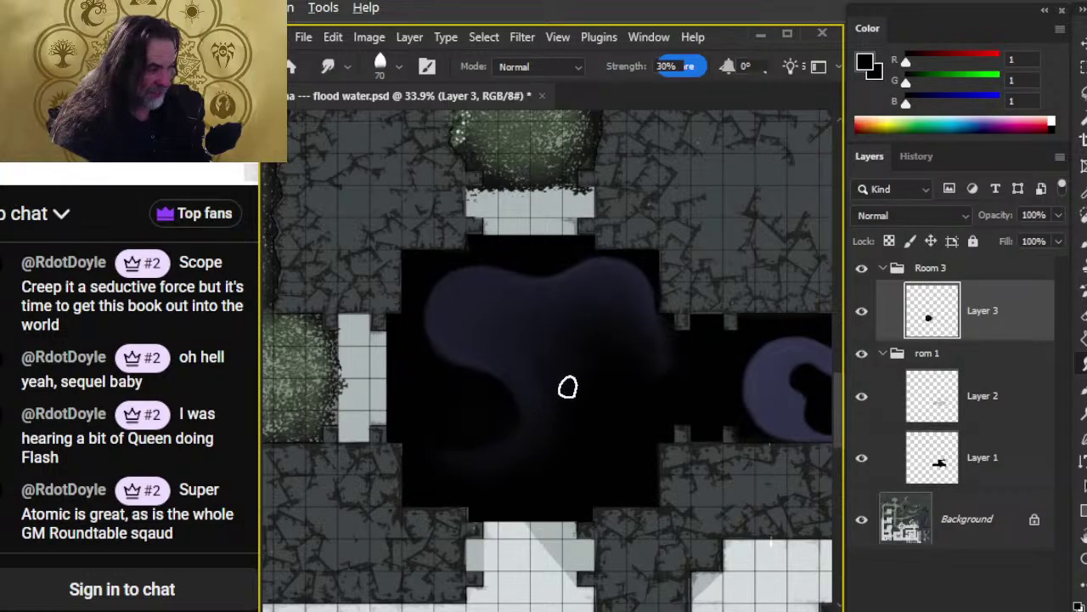
- Blend the swirl's eastern side out through the east doorway with a 90 px Smudge tip at 30% strength
key("bracketright")
key("bracketright")
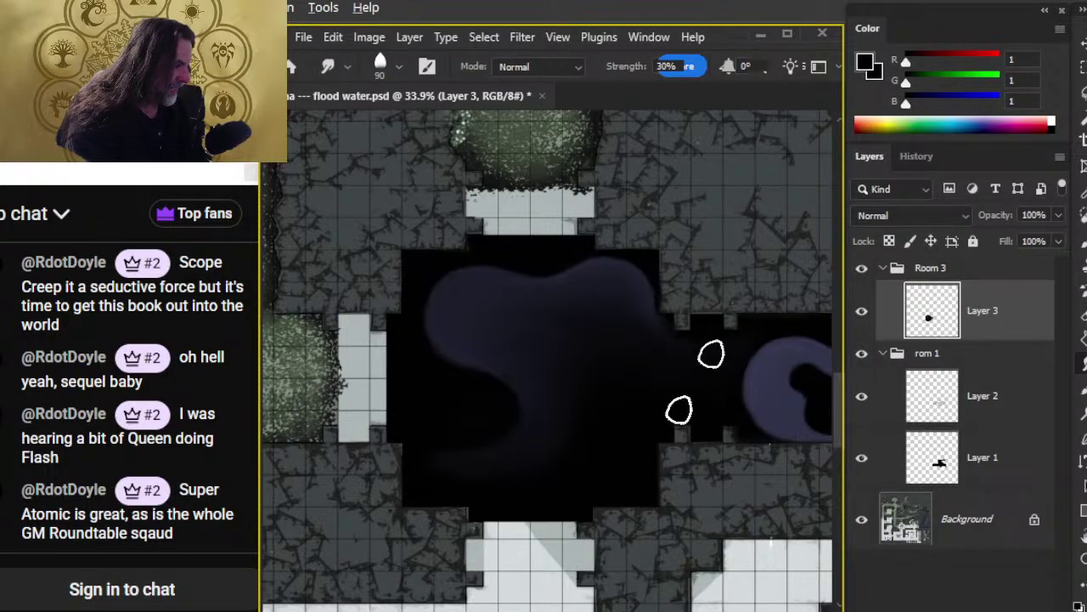
key("bracketleft")
key("bracketleft")
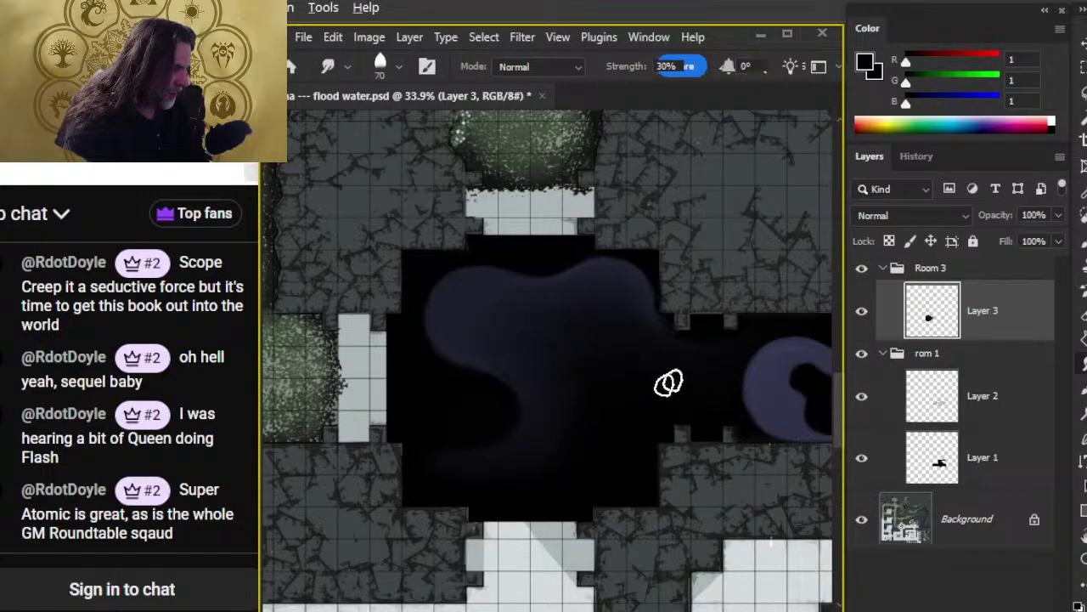
left_click_drag(744, 426, 585, 385)
key("l")
mouse_move(553, 292)
left_mouse_down()
mouse_move(549, 300)
mouse_move(614, 382)
left_mouse_up()
scroll(558, 323, "right", 3)
mouse_move(578, 233)
left_mouse_down()
mouse_move(434, 383)
mouse_move(740, 417)
mouse_move(553, 247)
left_mouse_up()
scroll(736, 332, "left", 3)
key("ctrl+d")
key("r")
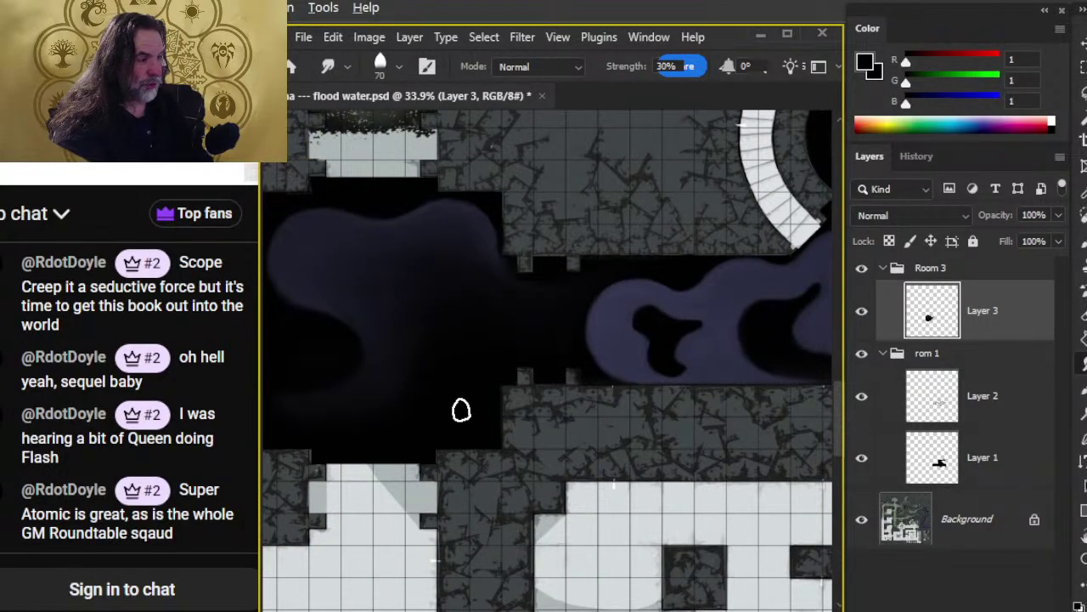
- Compare the whole map with the Room 3 group hidden and shown
key("z")
left_click(643, 374, "alt")
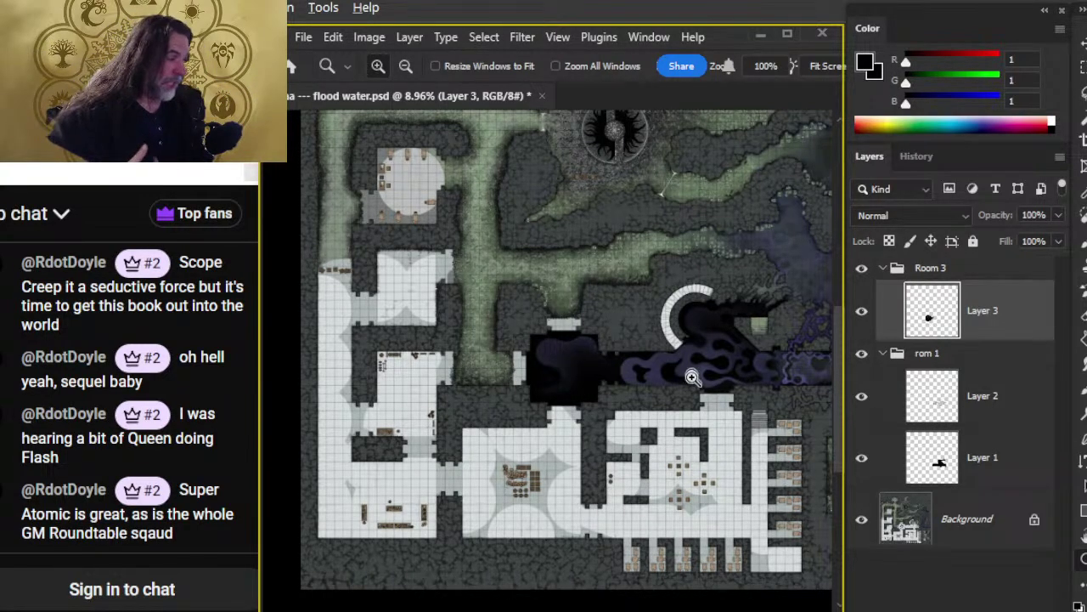
left_click(861, 268)
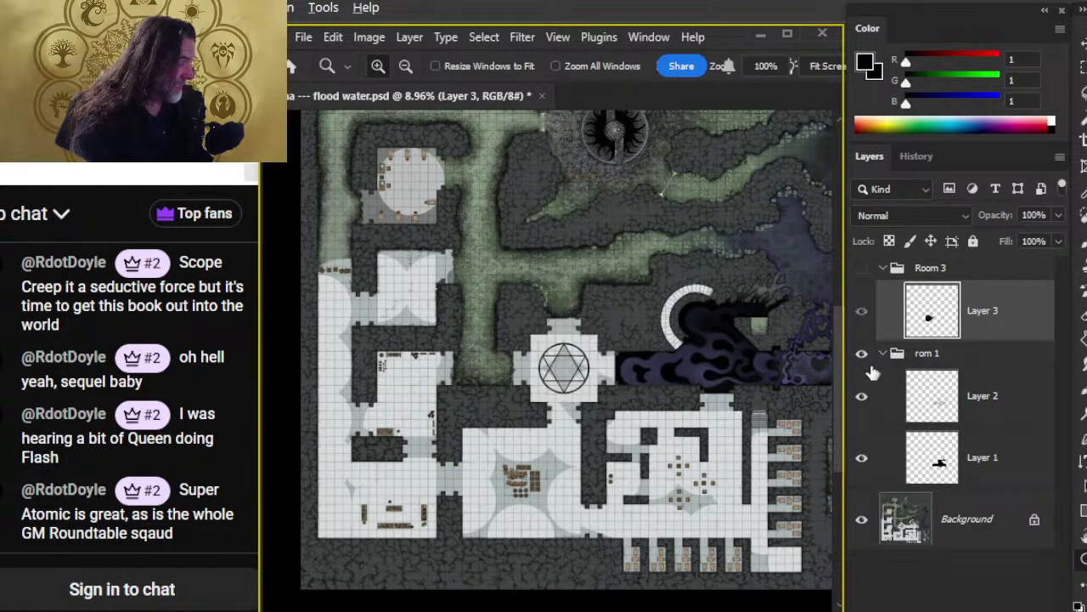
left_click(868, 293)
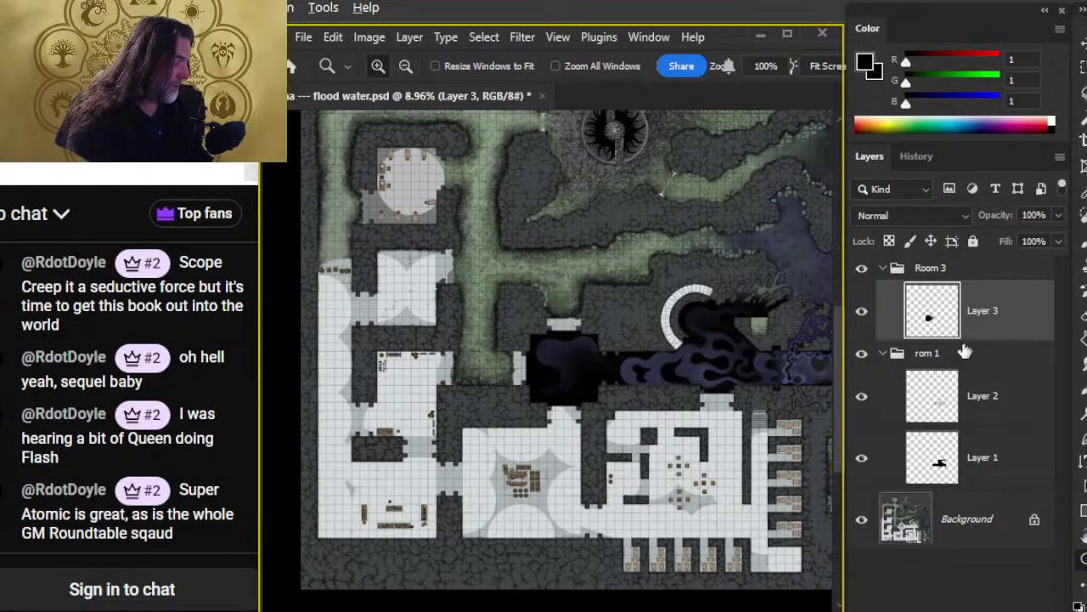
- Group the Room 3 and rom 1 folders temporarily to compare the map with and without the flood water
left_click(966, 352)
left_click(961, 274, "ctrl")
key("ctrl+g")
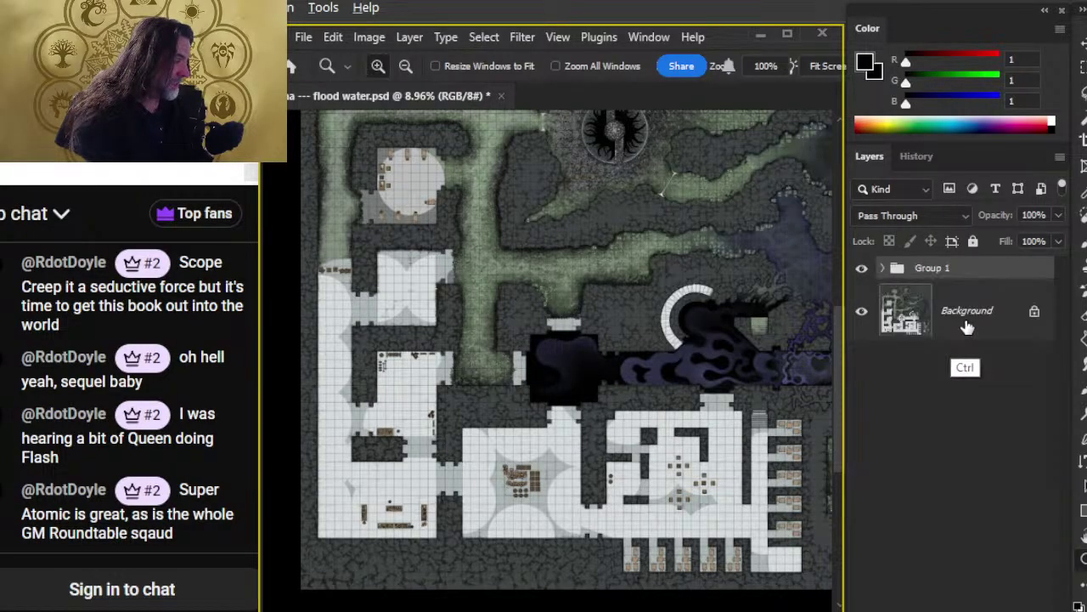
left_click(864, 270)
left_click(867, 273)
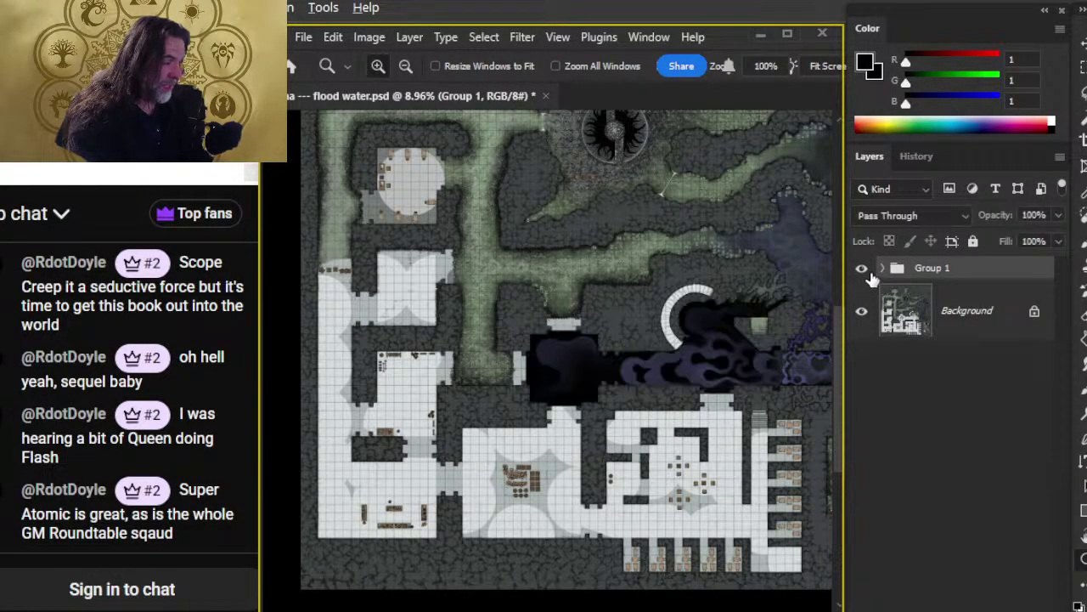
left_click(865, 272)
left_click(864, 274)
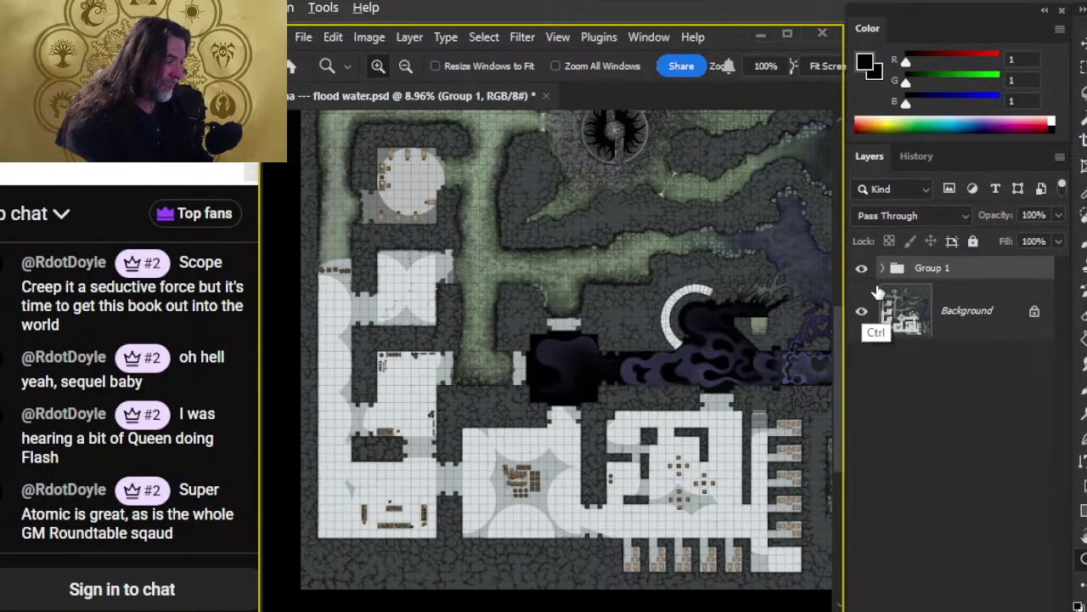
key("ctrl+shift+g")
left_click(903, 314)
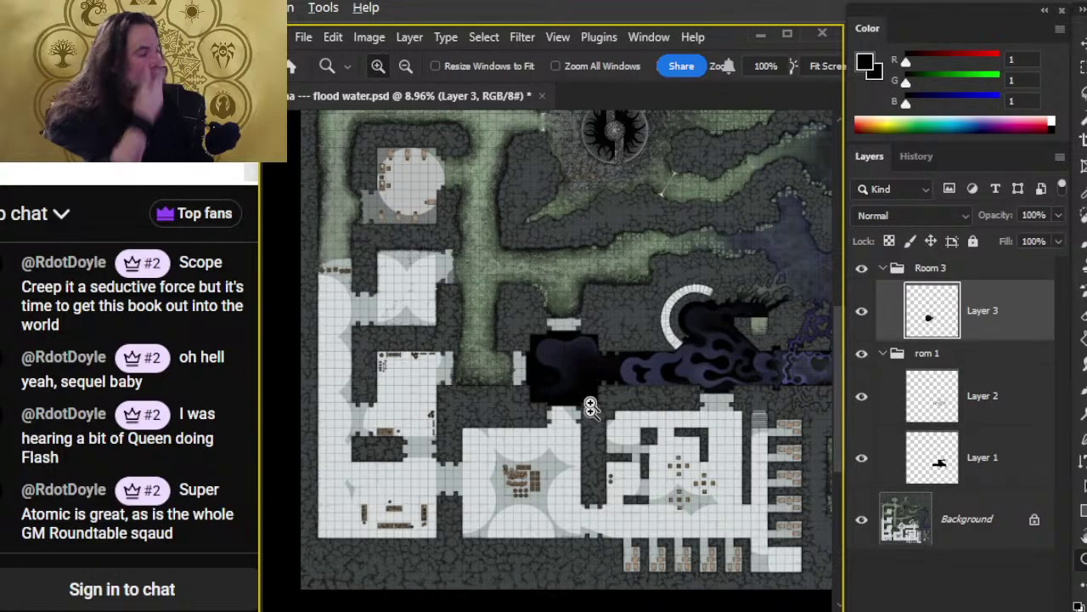
- Add a new layer above Layer 3 in the Room 3 group and brush a black 30 px stroke in the swirl's western lobe
left_click(586, 364)
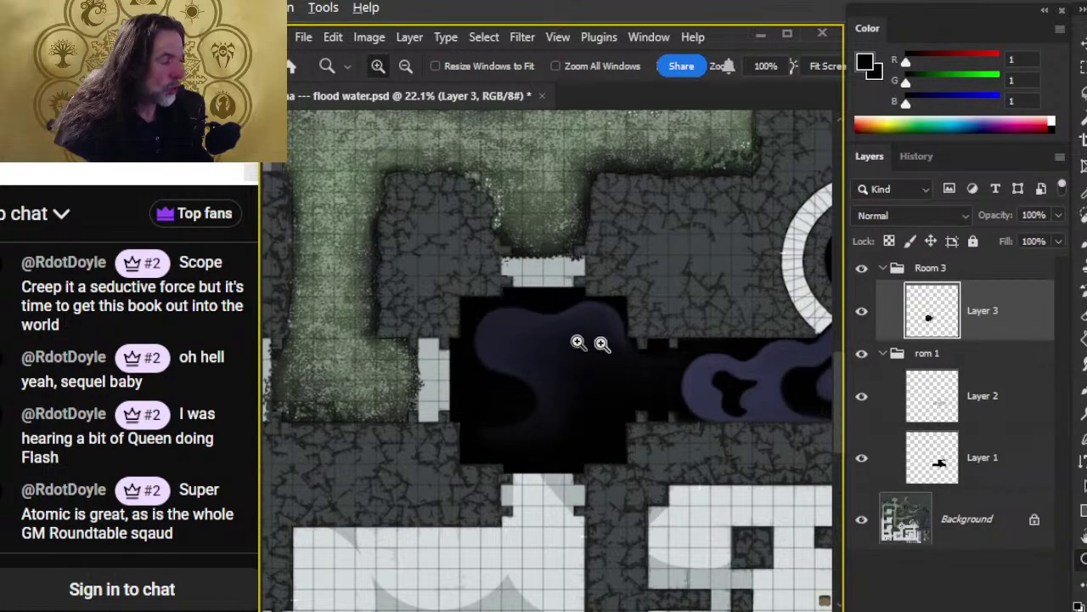
left_click(558, 340)
key("r")
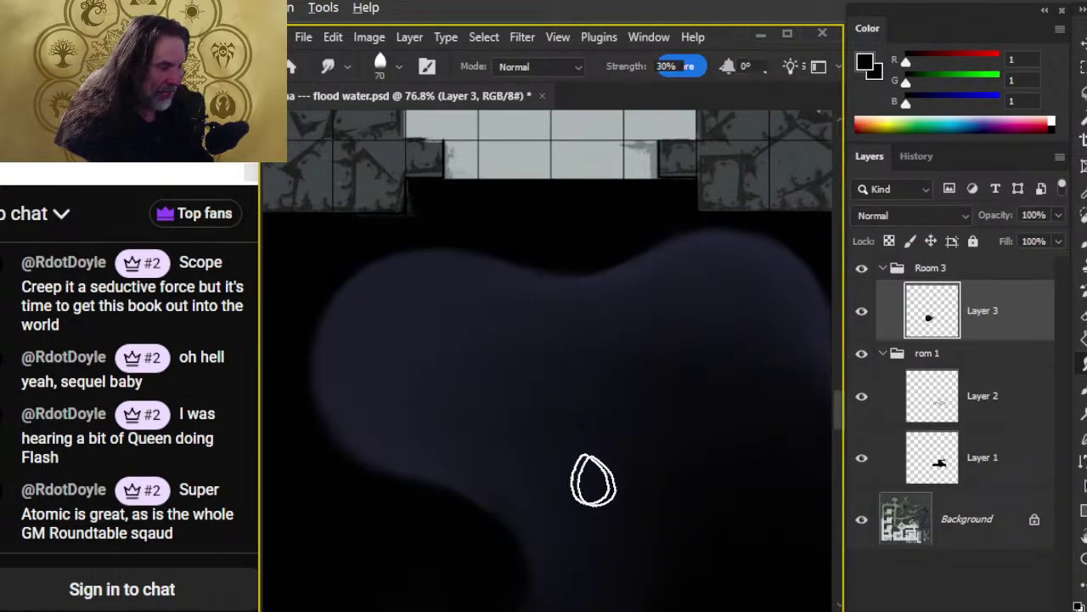
key("z")
left_click(629, 470, "alt")
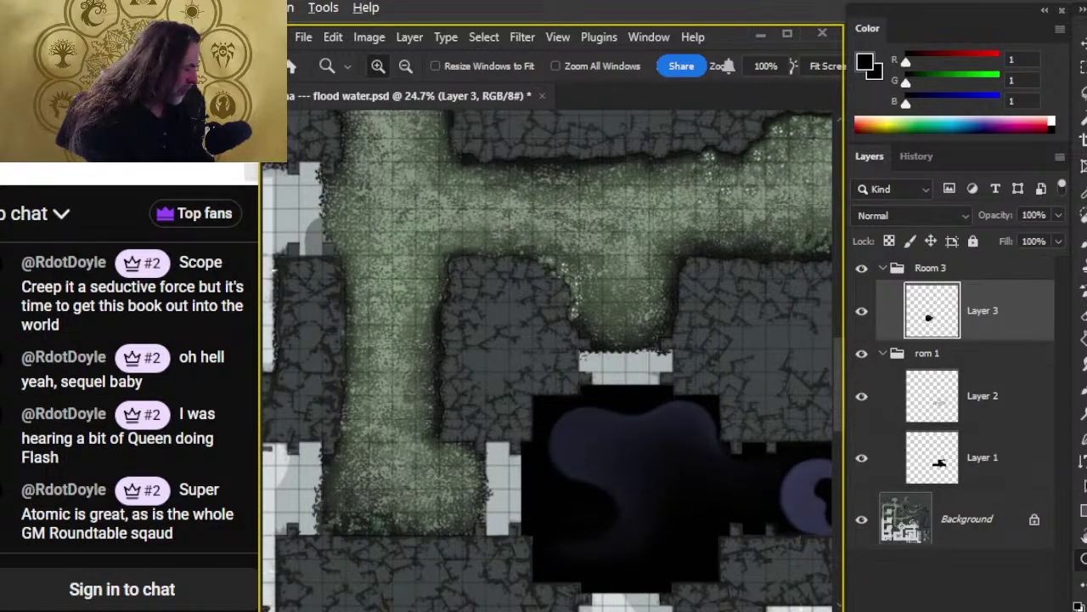
key("ctrl+shift+alt+n")
key("b")
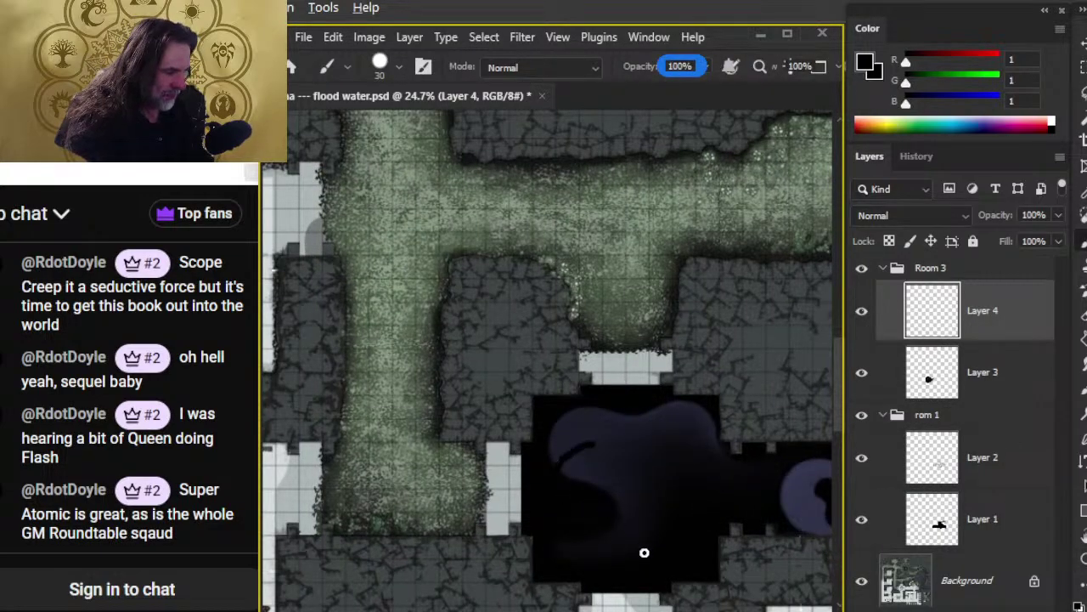
- Sample the light purple (RGB 81, 80, 137) from the flooded corridor and brush curved 30 px strokes through the hexagram room's swirl
mouse_move(638, 548)
left_mouse_down()
mouse_move(518, 403)
mouse_move(425, 374)
left_mouse_up()
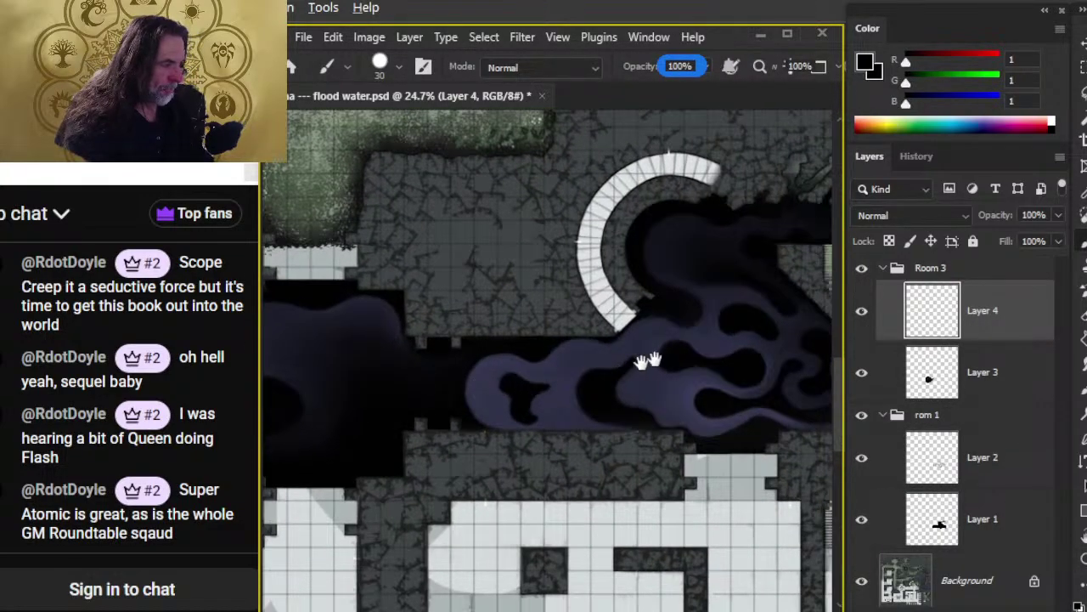
left_click_drag(637, 364, 411, 332)
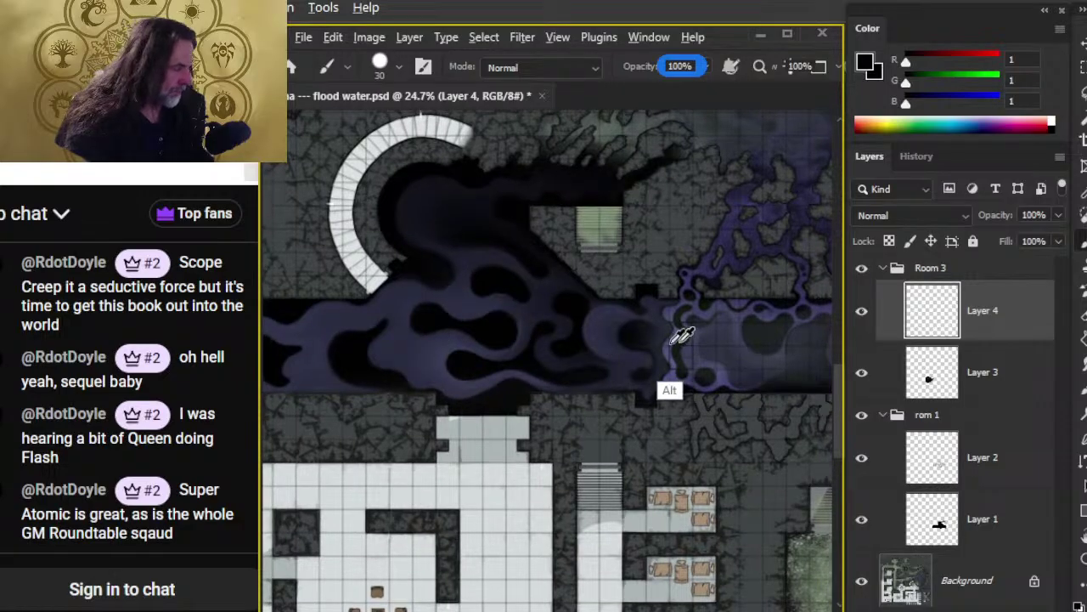
left_click(684, 378, "alt")
mouse_move(683, 378)
left_mouse_down()
mouse_move(677, 371)
mouse_move(683, 381)
left_mouse_up()
left_click_drag(459, 440, 806, 440)
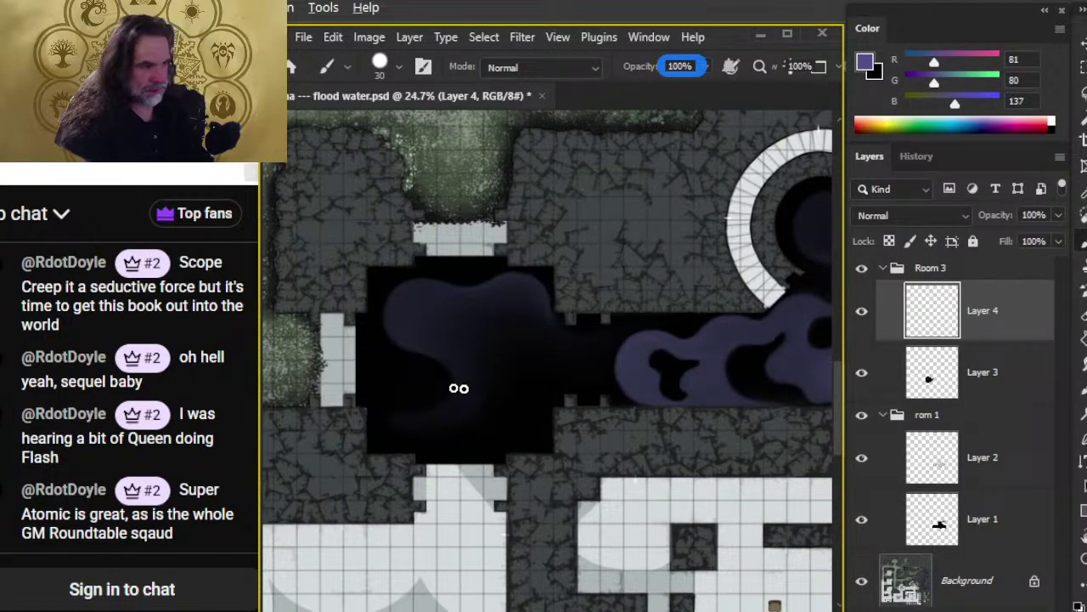
left_click_drag(403, 349, 422, 401)
left_click_drag(477, 339, 573, 338)
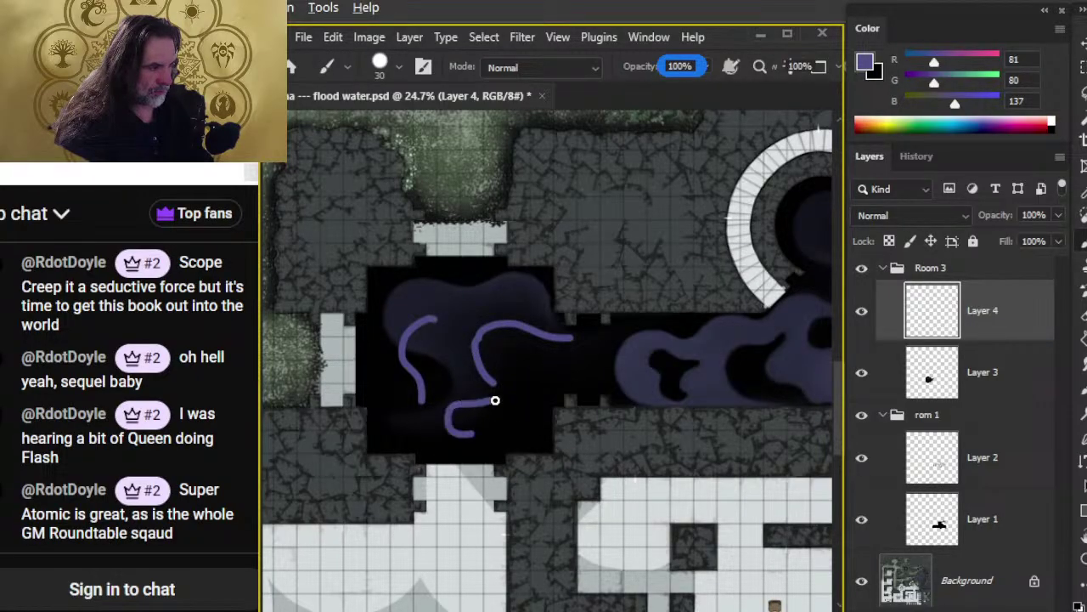
key("ctrl+z")
left_click_drag(443, 407, 518, 413)
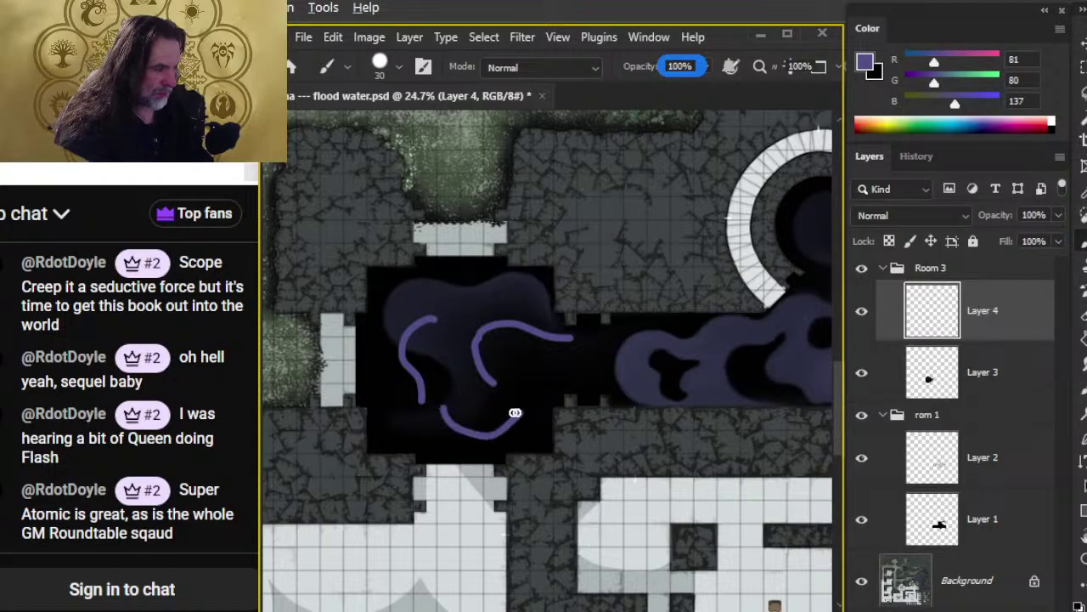
- Remove the curved purple stroke on the swirl's western side from Layer 4, clearing its remains with a lasso selection
key("e")
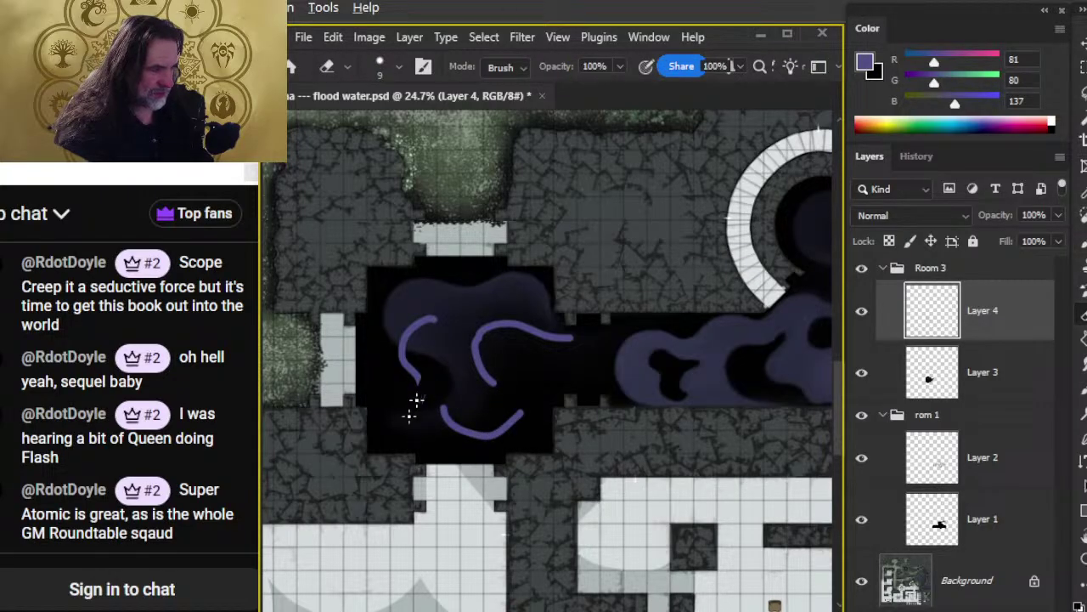
key("b")
left_click_drag(429, 321, 408, 354)
key("]")
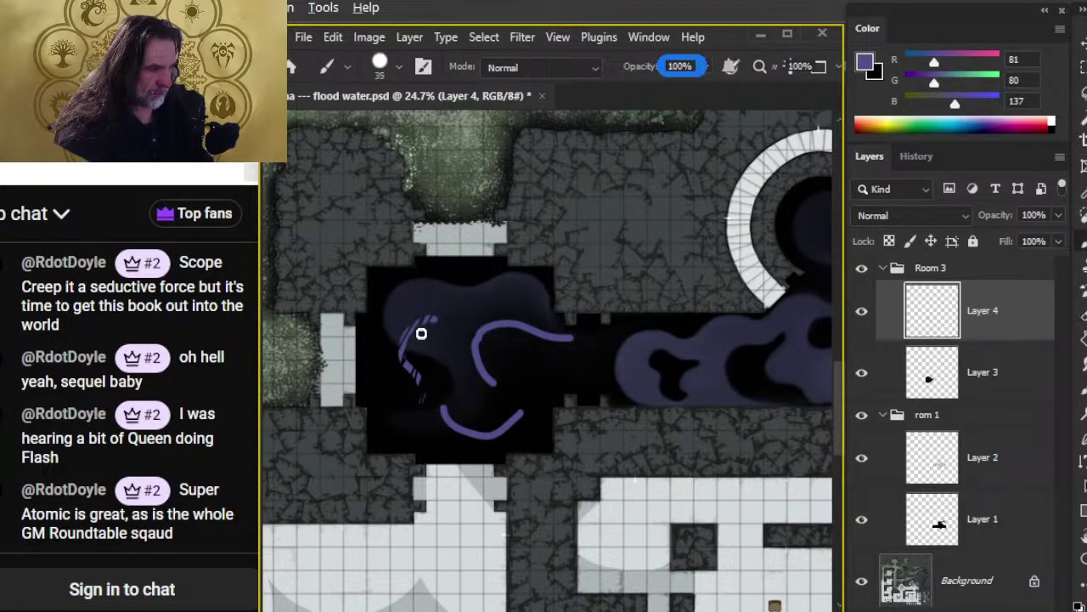
mouse_move(446, 306)
left_mouse_down()
mouse_move(418, 332)
mouse_move(391, 392)
left_mouse_up()
key("ctrl+z")
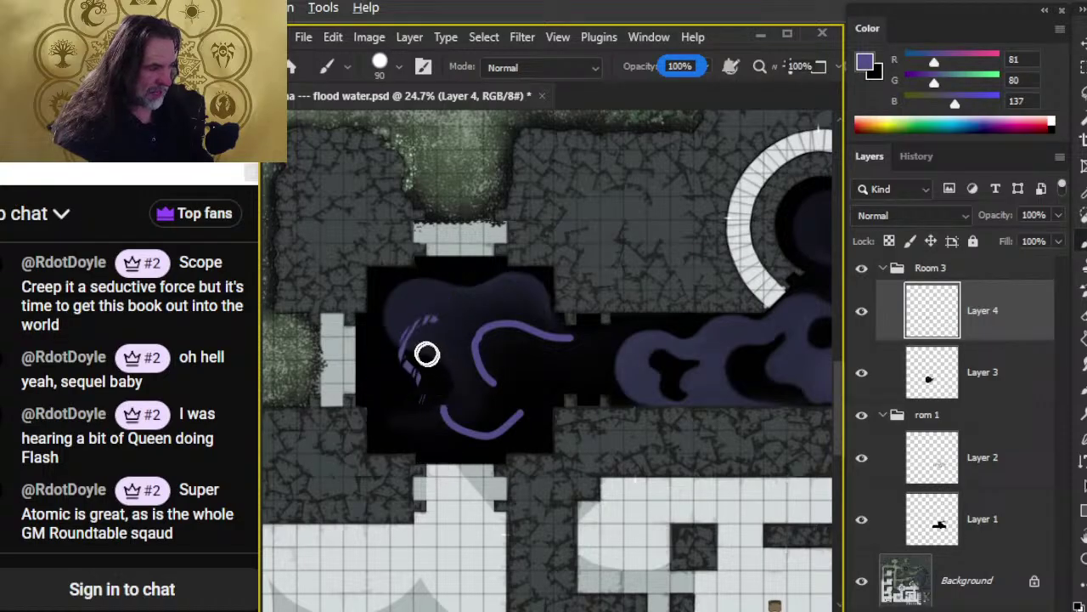
key("l")
mouse_move(445, 304)
left_mouse_down()
mouse_move(394, 307)
mouse_move(418, 411)
mouse_move(442, 304)
left_mouse_up()
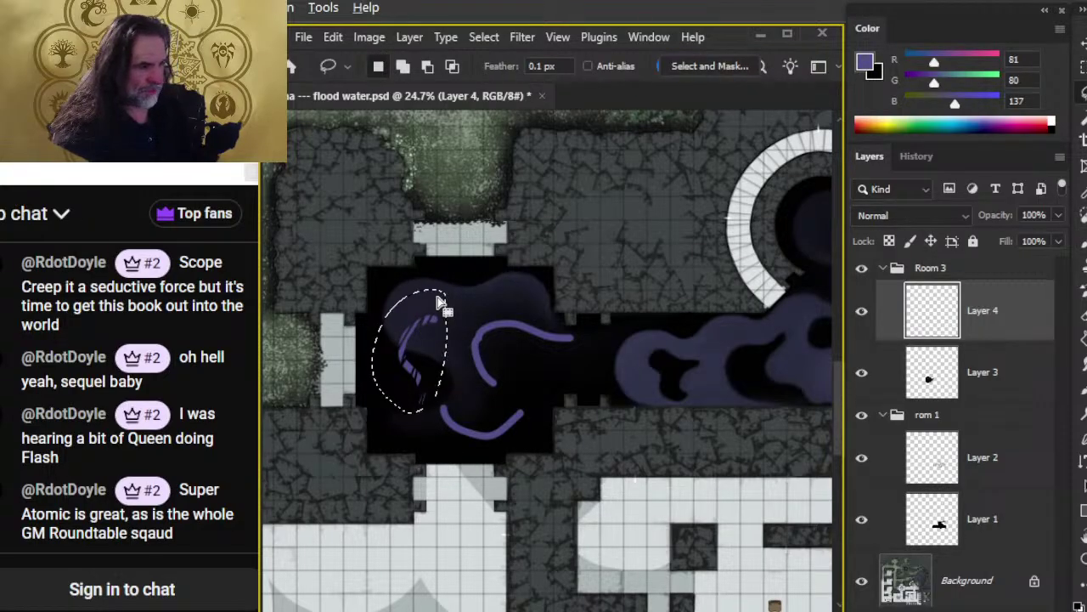
key("ctrl+d")
key("r")
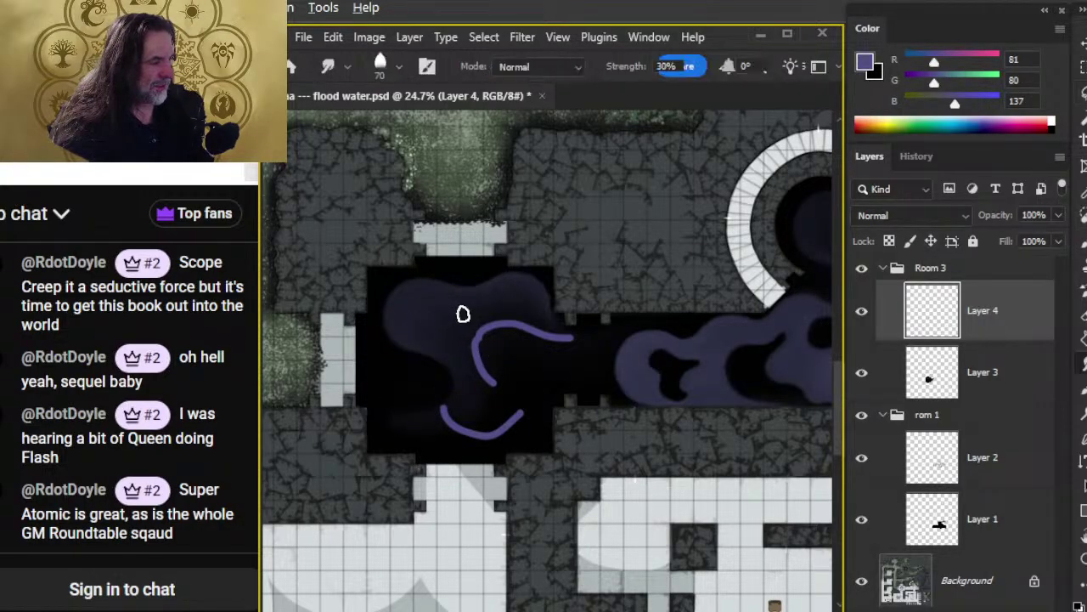
- Brush an arc over the swirl's northern lobes and a southwestern curve, and delete the central curved stroke
key("b")
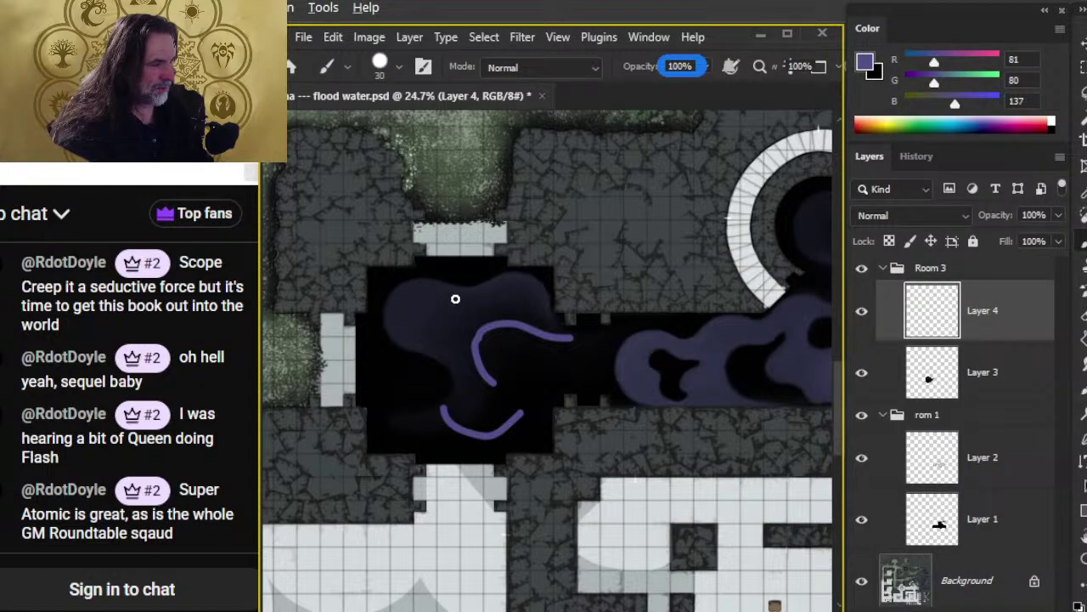
mouse_move(502, 291)
left_mouse_down()
mouse_move(404, 342)
mouse_move(428, 408)
left_mouse_up()
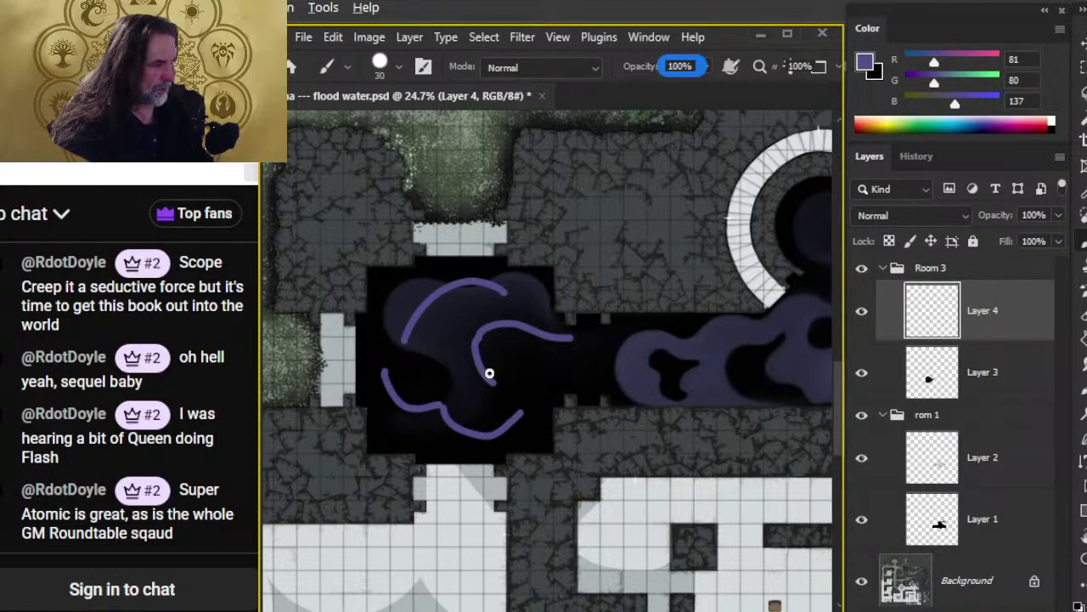
key("e")
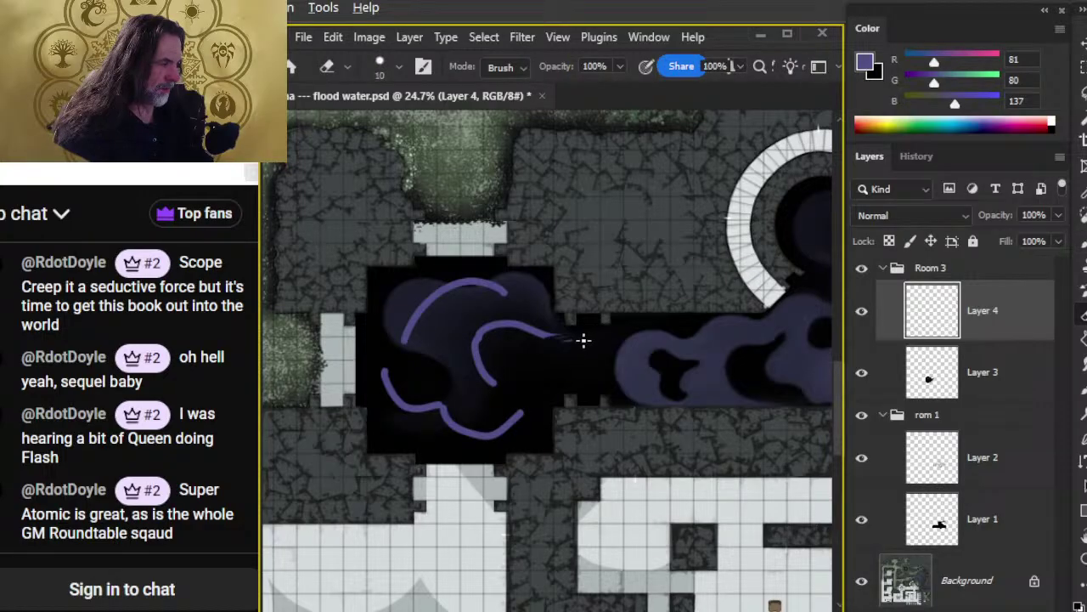
mouse_move(573, 339)
left_mouse_down()
mouse_move(527, 338)
mouse_move(558, 319)
mouse_move(505, 331)
mouse_move(543, 342)
mouse_move(532, 348)
mouse_move(518, 320)
mouse_move(488, 338)
mouse_move(529, 376)
left_mouse_up()
key("b")
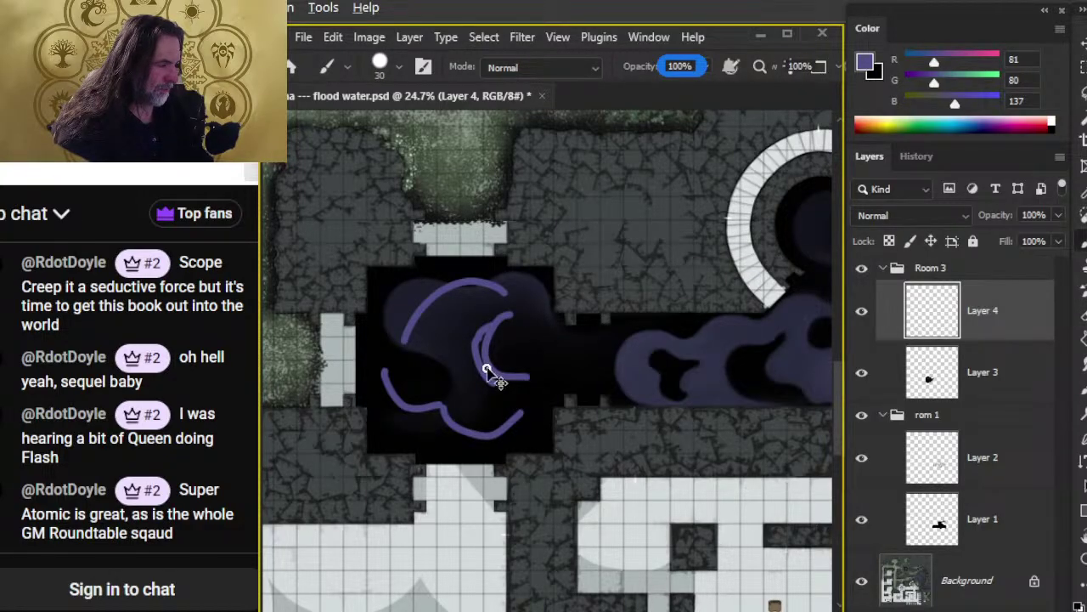
key("ctrl+z")
key("l")
mouse_move(532, 311)
left_mouse_down()
mouse_move(502, 416)
mouse_move(542, 372)
left_mouse_up()
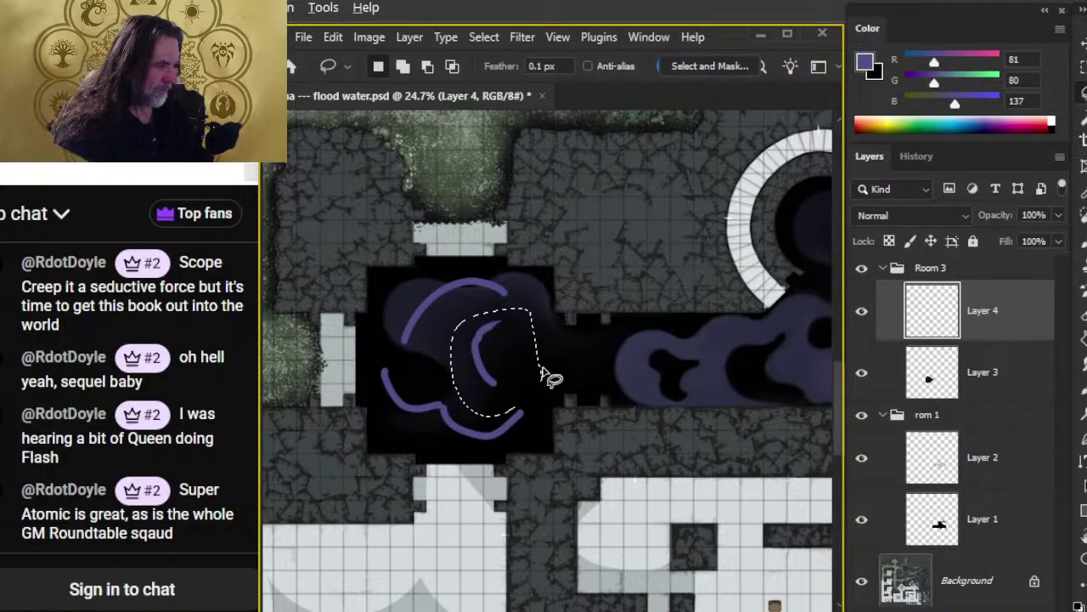
key("Delete")
key("ctrl+d")
- Brush a 30 px C-shaped curve in the middle of the swirl and a smaller one at the east doorway
key("b")
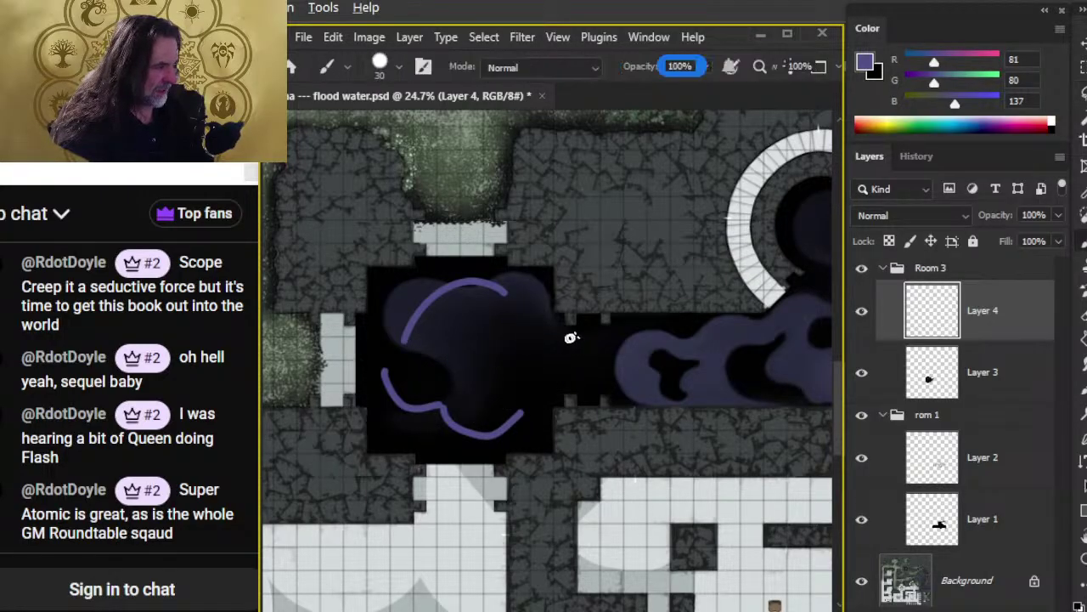
key("l")
key("b")
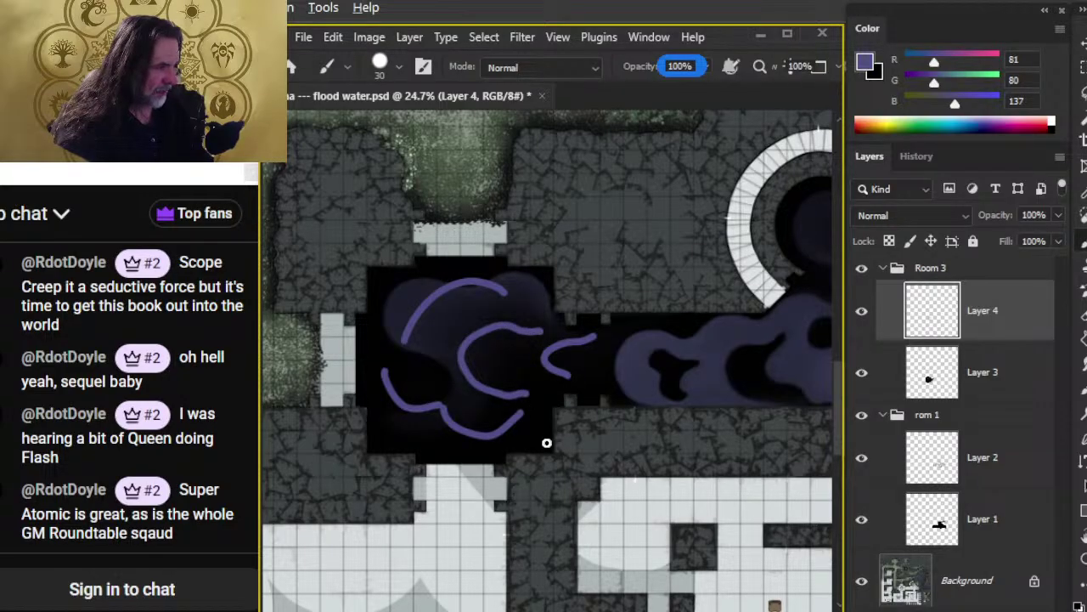
key("ctrl+z")
mouse_move(482, 329)
left_mouse_down()
mouse_move(472, 390)
mouse_move(525, 395)
left_mouse_up()
- Blend the northern arc and the central and western curves into the swirl with a 70 px Smudge tip at 30% strength
key("r")
mouse_move(477, 358)
left_mouse_down()
mouse_move(501, 324)
mouse_move(477, 332)
mouse_move(472, 343)
mouse_move(504, 319)
mouse_move(475, 350)
mouse_move(413, 333)
mouse_move(442, 303)
mouse_move(397, 369)
mouse_move(467, 285)
mouse_move(427, 311)
mouse_move(471, 296)
mouse_move(415, 328)
mouse_move(474, 301)
mouse_move(457, 290)
mouse_move(495, 289)
mouse_move(450, 291)
mouse_move(401, 348)
mouse_move(457, 284)
mouse_move(429, 296)
mouse_move(450, 302)
mouse_move(391, 354)
mouse_move(430, 296)
mouse_move(444, 297)
mouse_move(412, 341)
mouse_move(435, 300)
mouse_move(516, 305)
mouse_move(517, 294)
mouse_move(437, 298)
mouse_move(511, 294)
left_mouse_up()
mouse_move(419, 329)
left_mouse_down()
mouse_move(509, 296)
mouse_move(463, 287)
mouse_move(535, 309)
mouse_move(486, 288)
mouse_move(415, 318)
mouse_move(530, 308)
mouse_move(436, 301)
mouse_move(397, 335)
mouse_move(430, 299)
mouse_move(402, 328)
mouse_move(424, 319)
mouse_move(407, 371)
mouse_move(468, 291)
mouse_move(395, 354)
mouse_move(482, 288)
mouse_move(396, 336)
mouse_move(434, 308)
mouse_move(391, 354)
mouse_move(488, 292)
mouse_move(414, 361)
mouse_move(402, 337)
left_mouse_up()
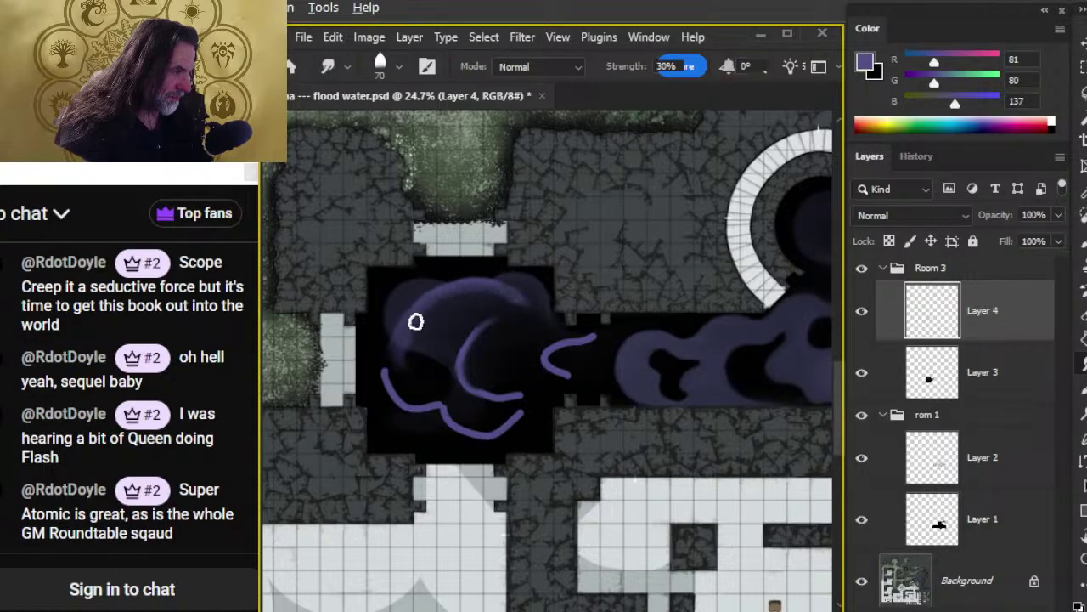
mouse_move(456, 288)
left_mouse_down()
mouse_move(436, 298)
mouse_move(541, 309)
mouse_move(531, 308)
left_mouse_up()
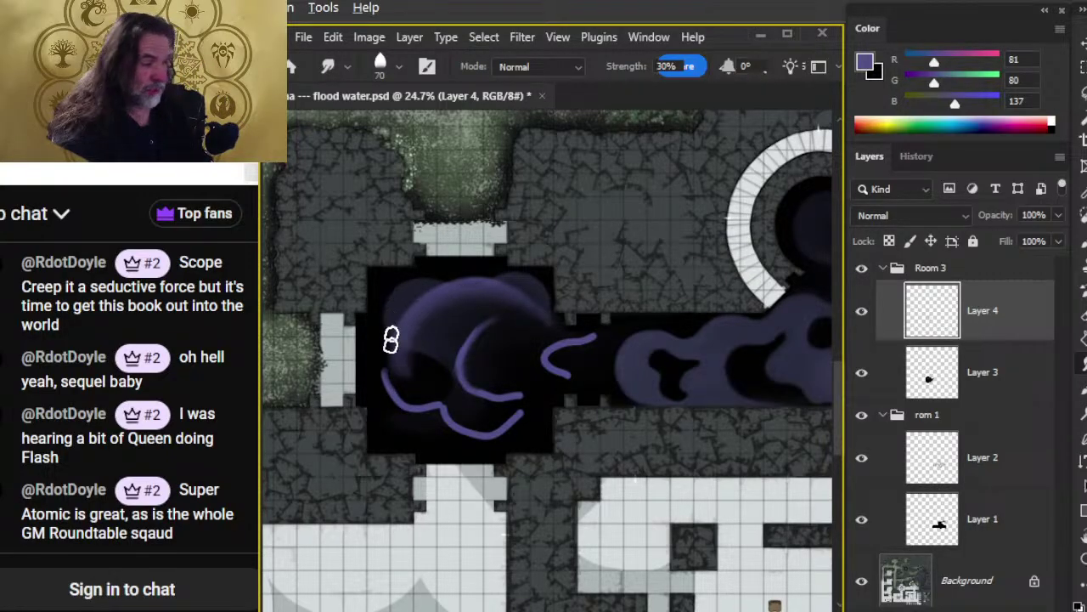
mouse_move(382, 323)
left_mouse_down()
mouse_move(386, 370)
mouse_move(441, 413)
mouse_move(377, 380)
mouse_move(395, 400)
mouse_move(378, 373)
mouse_move(405, 382)
left_mouse_up()
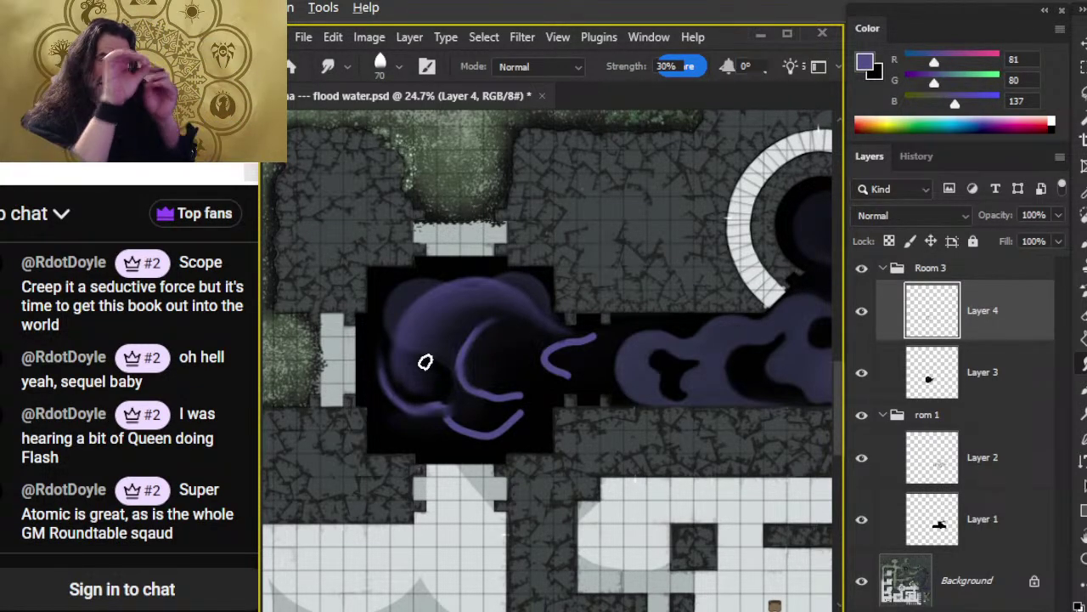
- Examine the existing water shading and shoreline in the caverns northeast of the room, and compare it with the whole map
left_click_drag(353, 282, 511, 436)
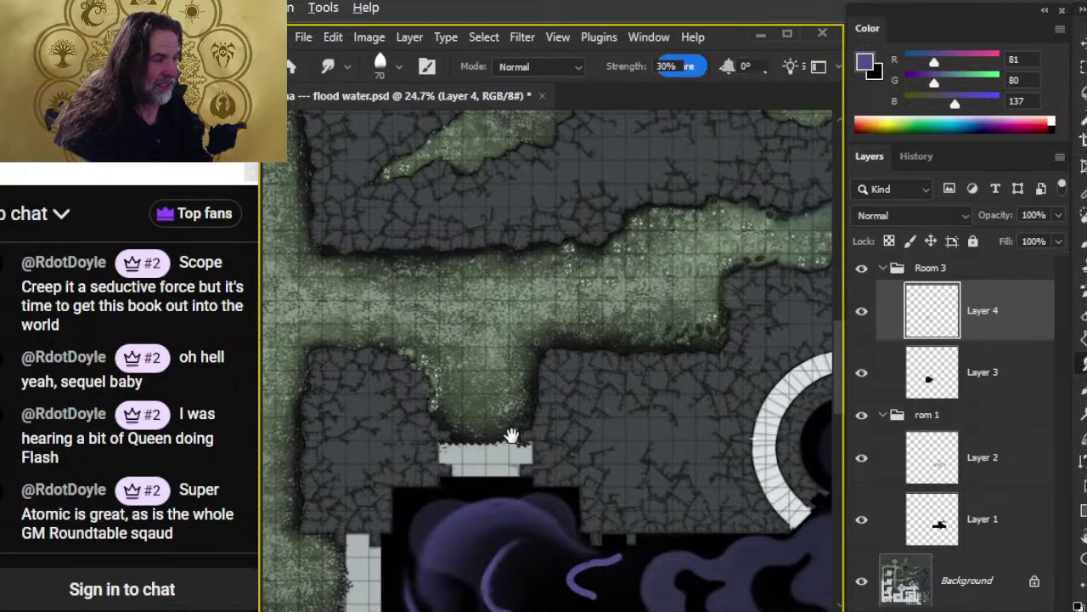
scroll(512, 436, "right", 10)
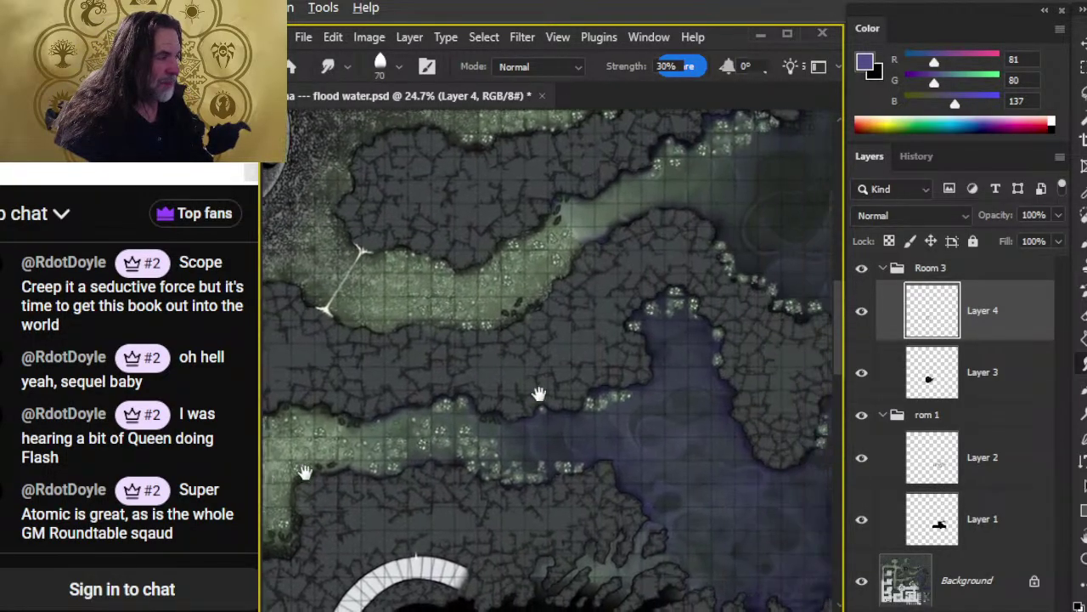
left_click_drag(634, 410, 622, 188)
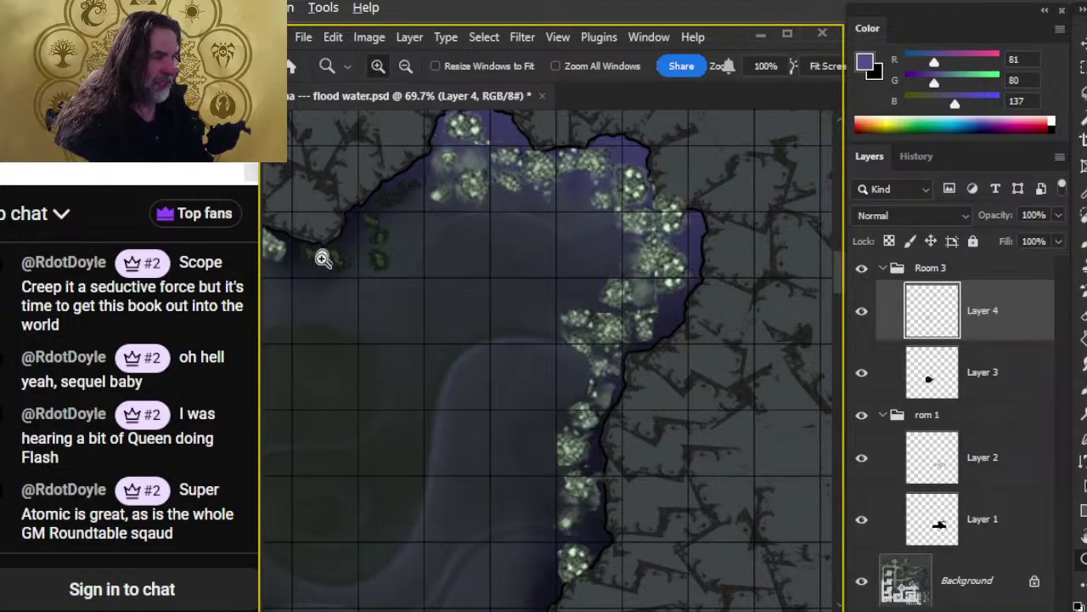
left_click_drag(553, 451, 636, 423)
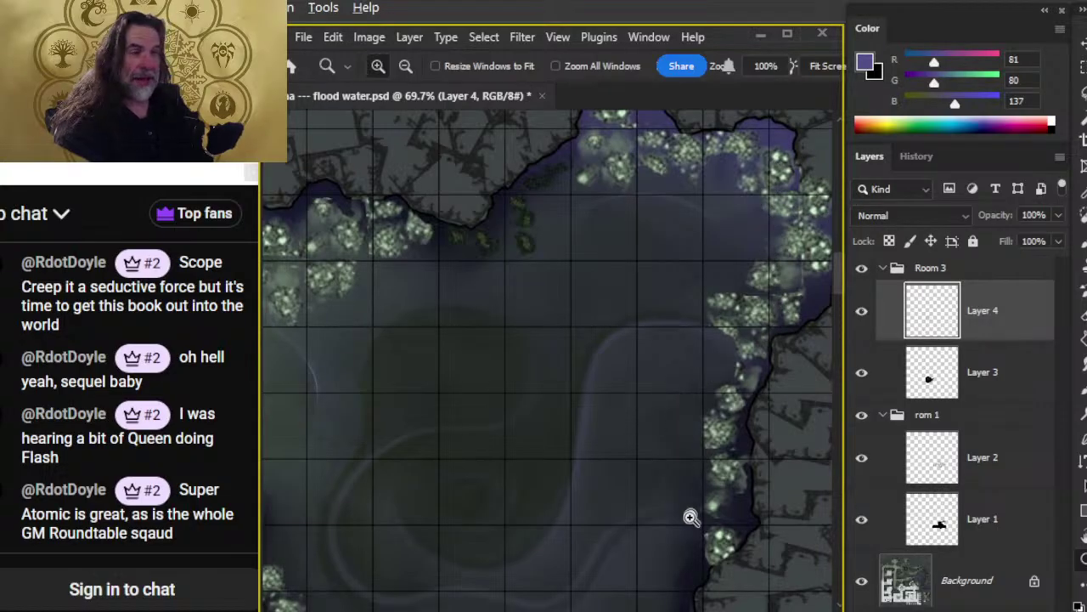
scroll(728, 469, "down", 5)
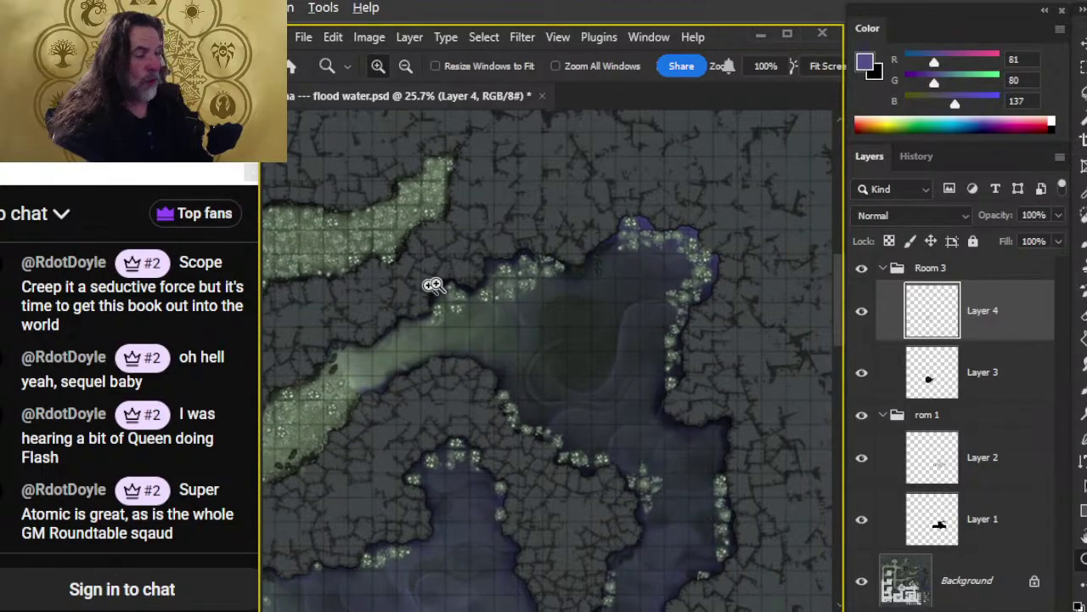
left_click_drag(639, 454, 619, 332)
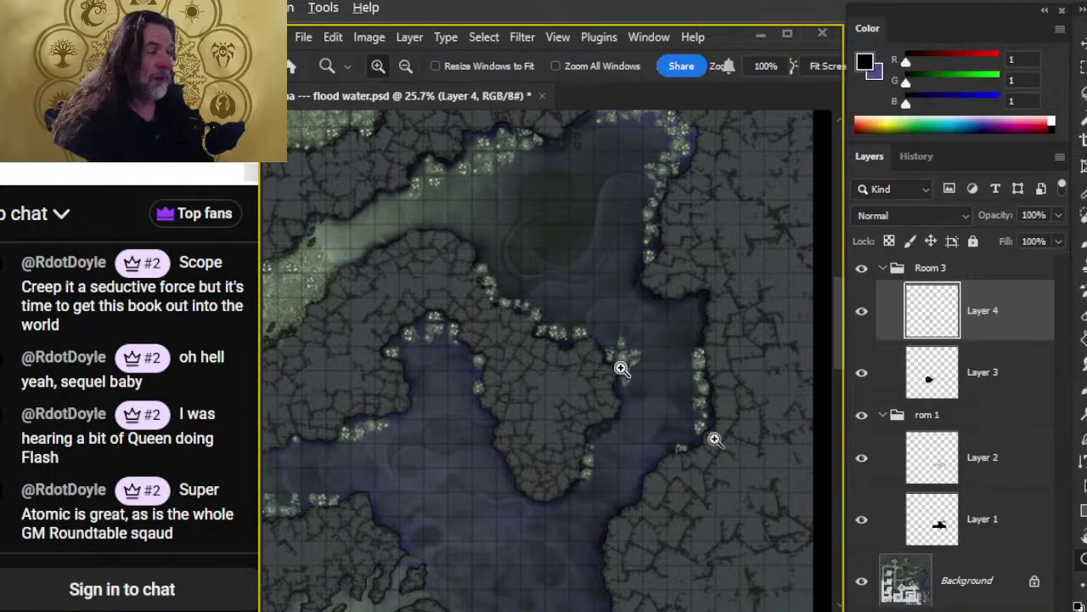
key("ctrl+0")
scroll(593, 468, "up", 3)
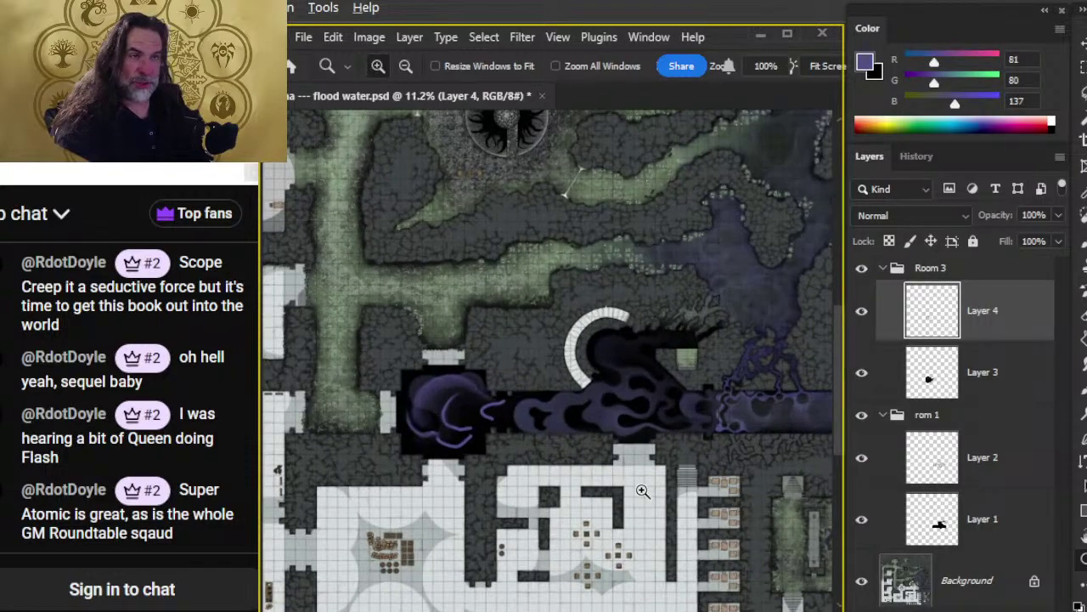
scroll(583, 412, "up", 5)
key("t")
left_click_drag(513, 319, 577, 325)
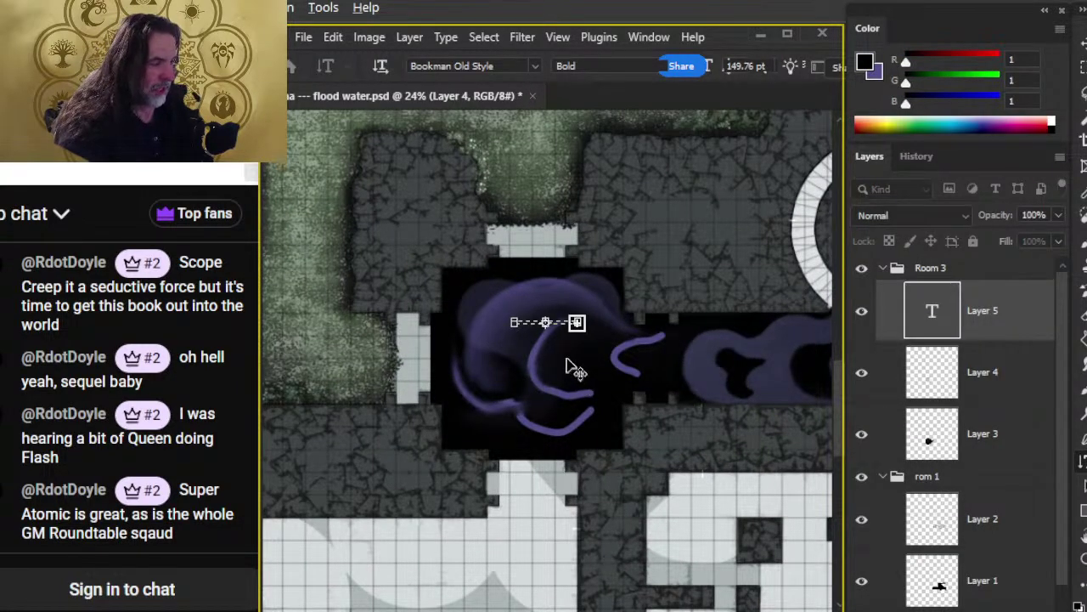
key("Escape")
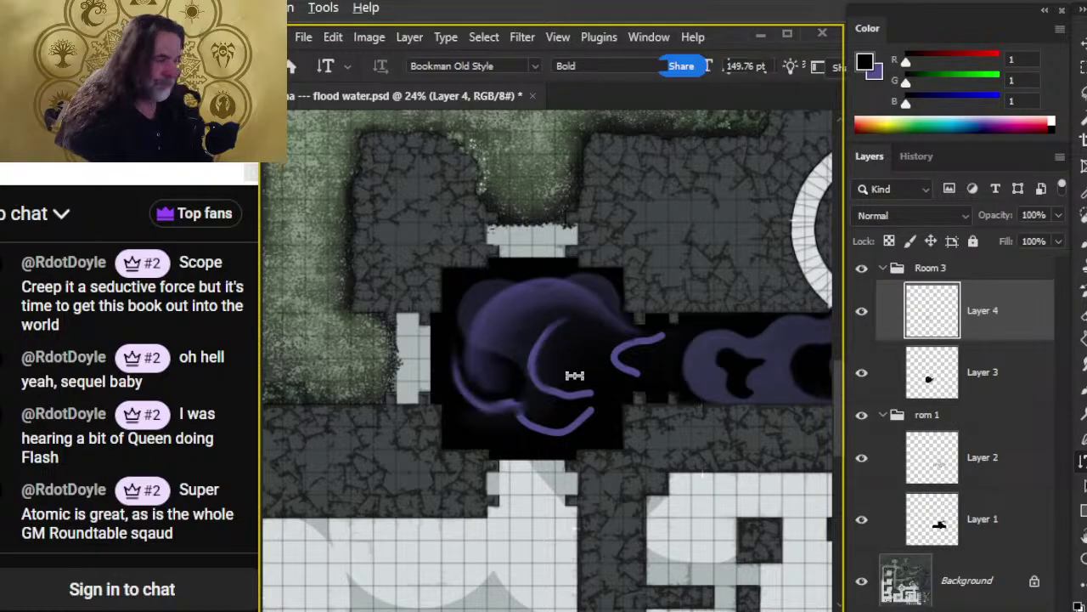
- Smudge the doorway curve into a purple stream running east along the corridor with a 70 px tip at 60% strength
key("z")
left_click_drag(490, 355, 476, 373)
key("r")
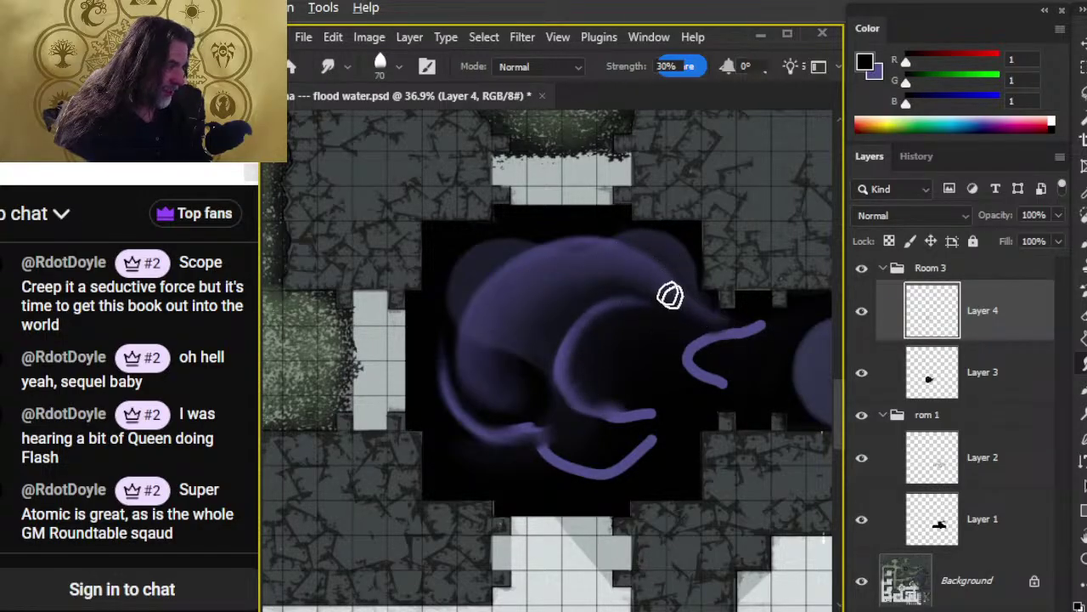
mouse_move(733, 332)
left_mouse_down()
mouse_move(706, 326)
mouse_move(777, 315)
mouse_move(706, 291)
mouse_move(762, 320)
mouse_move(745, 295)
mouse_move(771, 315)
mouse_move(743, 281)
mouse_move(697, 295)
mouse_move(780, 297)
mouse_move(712, 295)
mouse_move(764, 325)
mouse_move(742, 332)
mouse_move(806, 319)
mouse_move(689, 366)
mouse_move(689, 377)
mouse_move(694, 354)
mouse_move(705, 384)
mouse_move(750, 342)
mouse_move(694, 355)
mouse_move(690, 365)
mouse_move(749, 337)
mouse_move(690, 366)
mouse_move(714, 350)
mouse_move(671, 353)
mouse_move(731, 342)
left_mouse_up()
key("6")
mouse_move(700, 366)
left_mouse_down()
mouse_move(775, 334)
mouse_move(643, 394)
mouse_move(647, 370)
left_mouse_up()
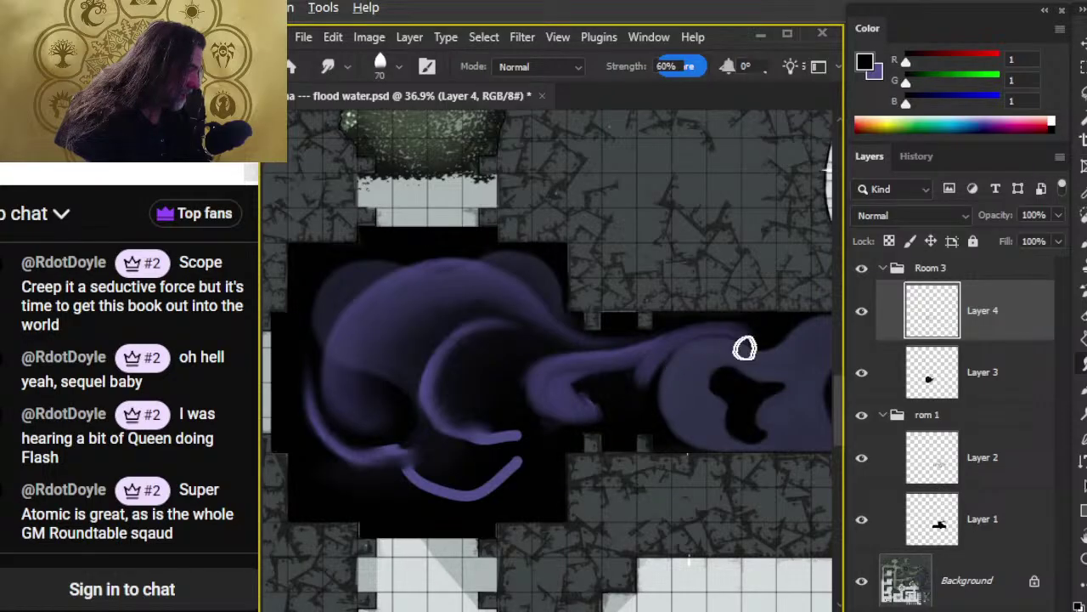
- Compare the corridor with the rom 1 and Room 3 groups hidden and shown, and inspect the water's edge farther east
left_click_drag(684, 390, 616, 373)
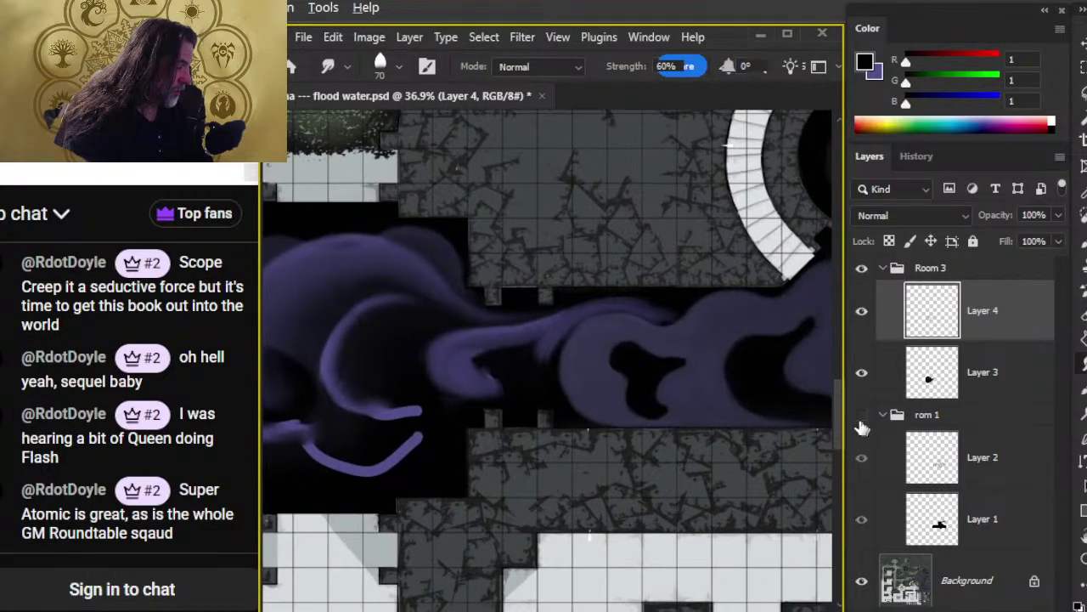
left_click(862, 272)
left_click(862, 272)
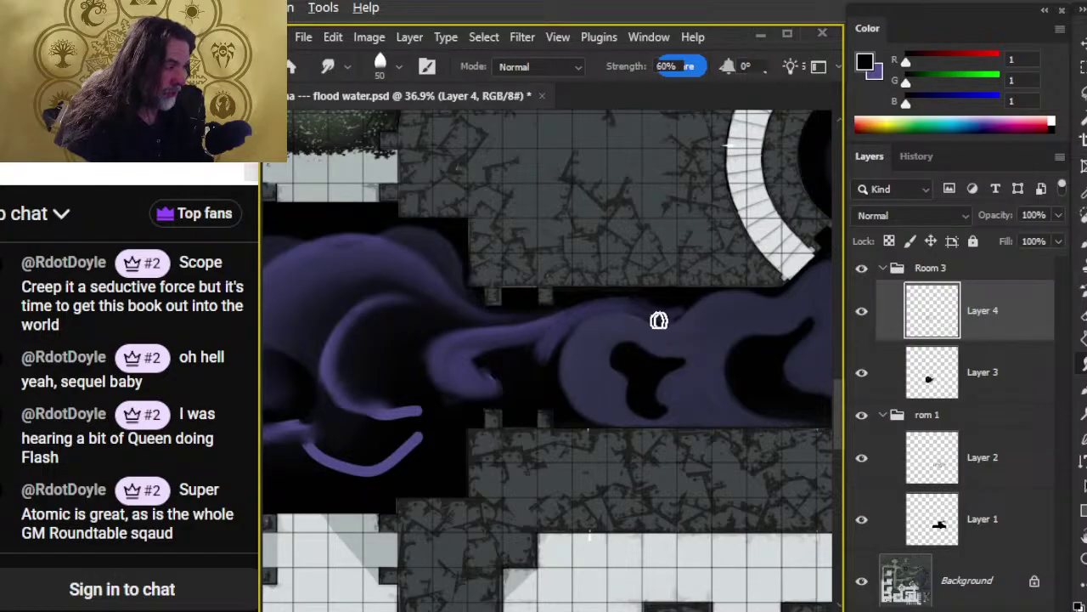
left_click_drag(669, 326, 583, 376)
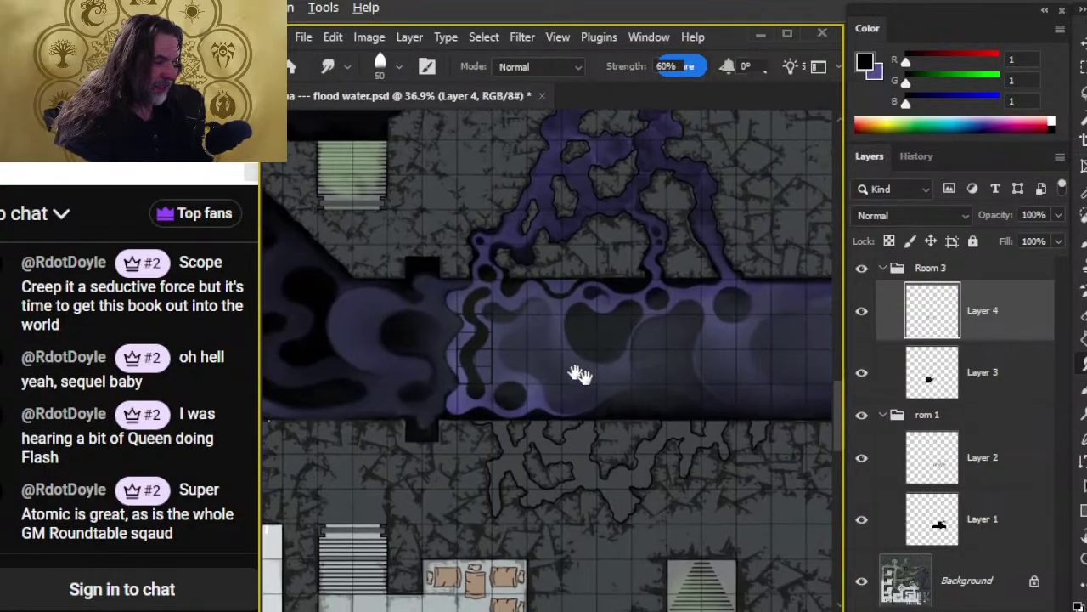
key("l")
mouse_move(413, 255)
left_mouse_down()
mouse_move(444, 405)
mouse_move(459, 341)
left_mouse_up()
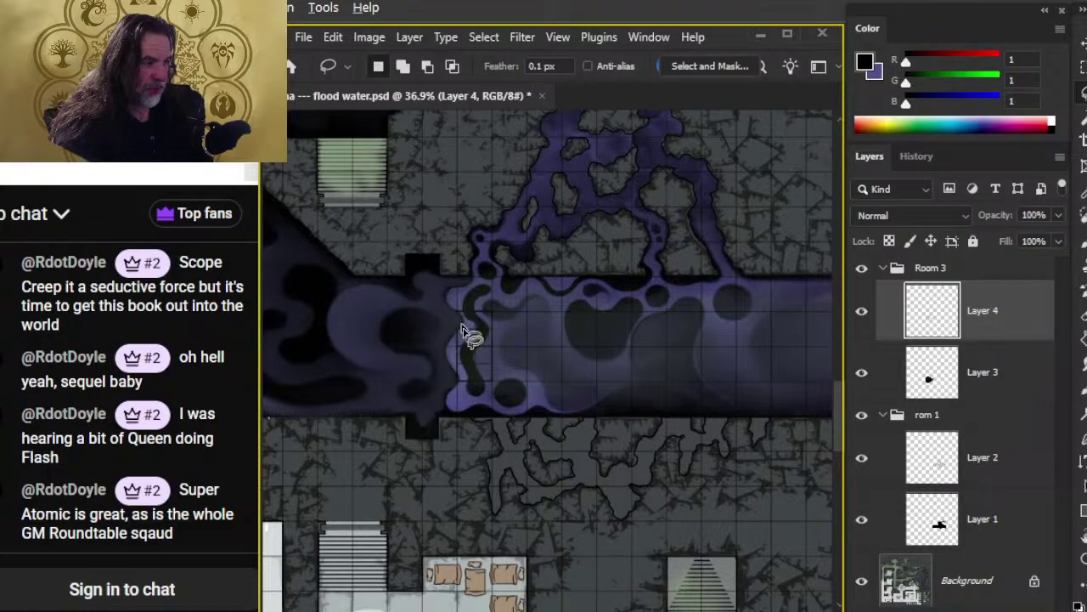
- Examine the green chamber southeast of the flooded corridor and the painted water from the circular room west to the hexagram room
scroll(478, 335, "down", 15)
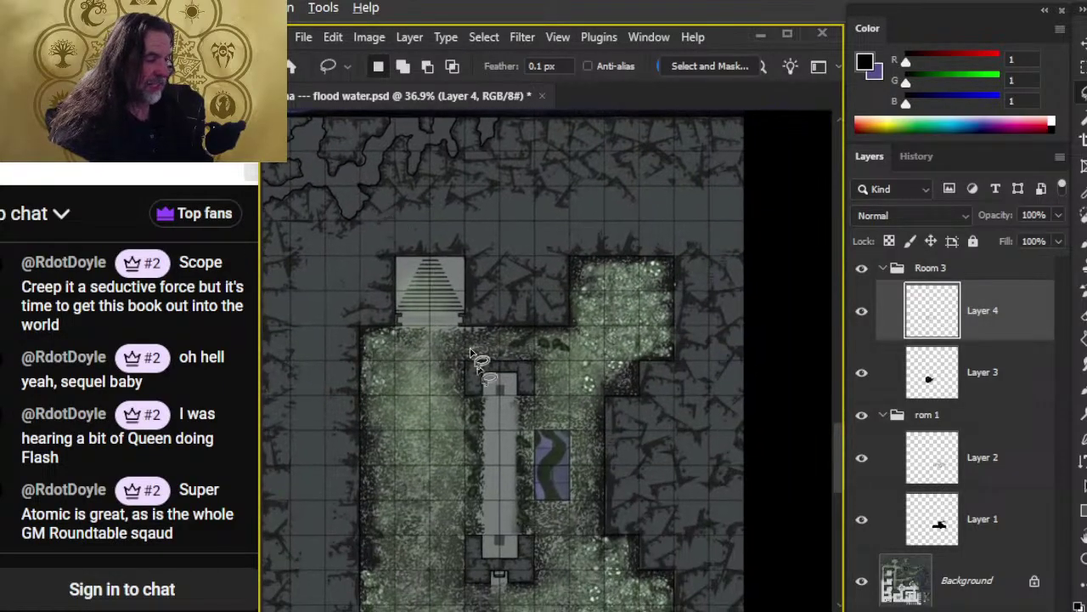
mouse_move(425, 315)
left_mouse_down()
mouse_move(567, 367)
mouse_move(514, 230)
left_mouse_up()
key("z")
scroll(510, 503, "up", 3)
scroll(475, 426, "down", 5)
key("l")
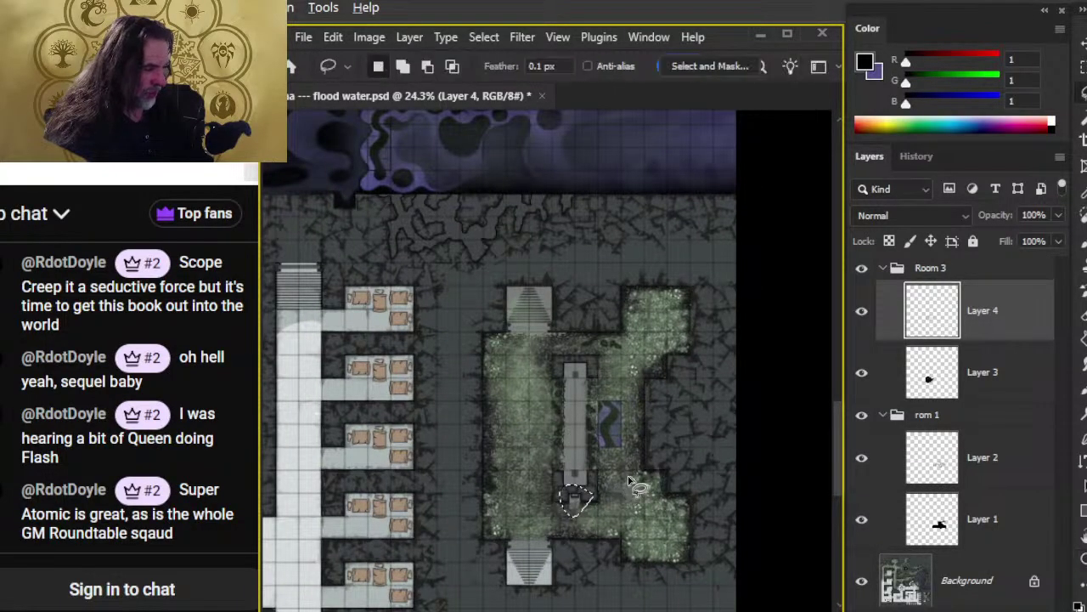
left_click_drag(444, 340, 716, 588)
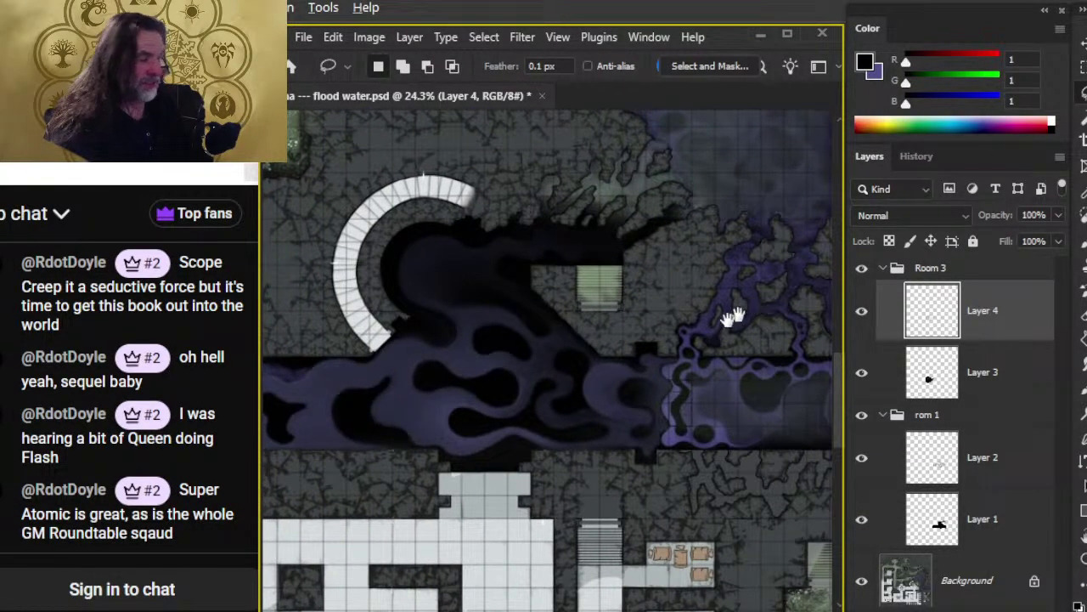
left_click_drag(392, 397, 740, 391)
key("z")
left_click(625, 380, "alt")
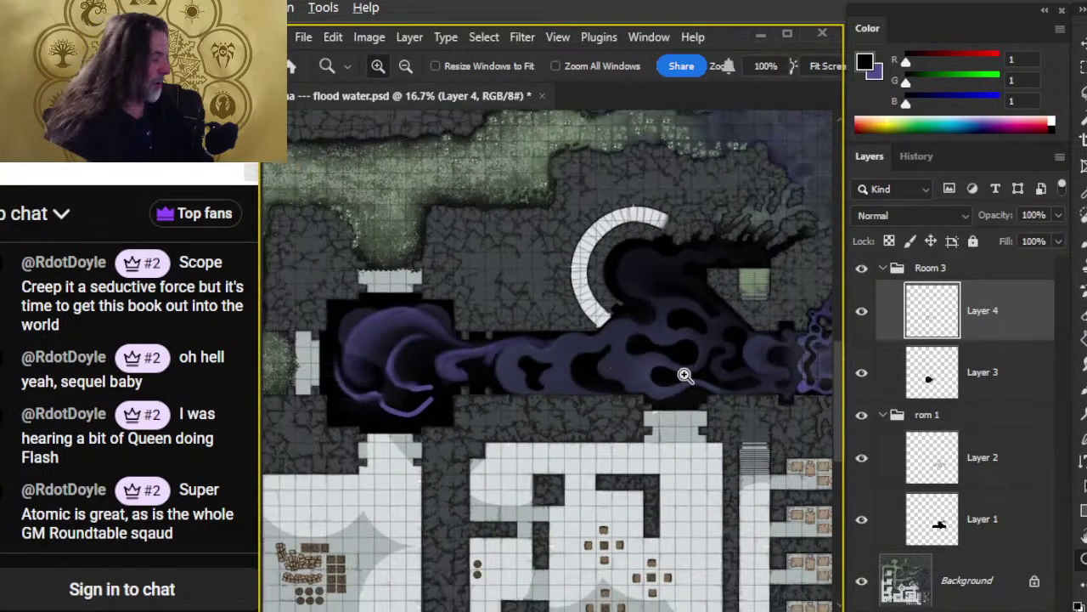
- Hide the rom 1 and Room 3 groups, inspect the original rooms and caverns across the map, and show both groups again
left_click(862, 415)
left_click(861, 268)
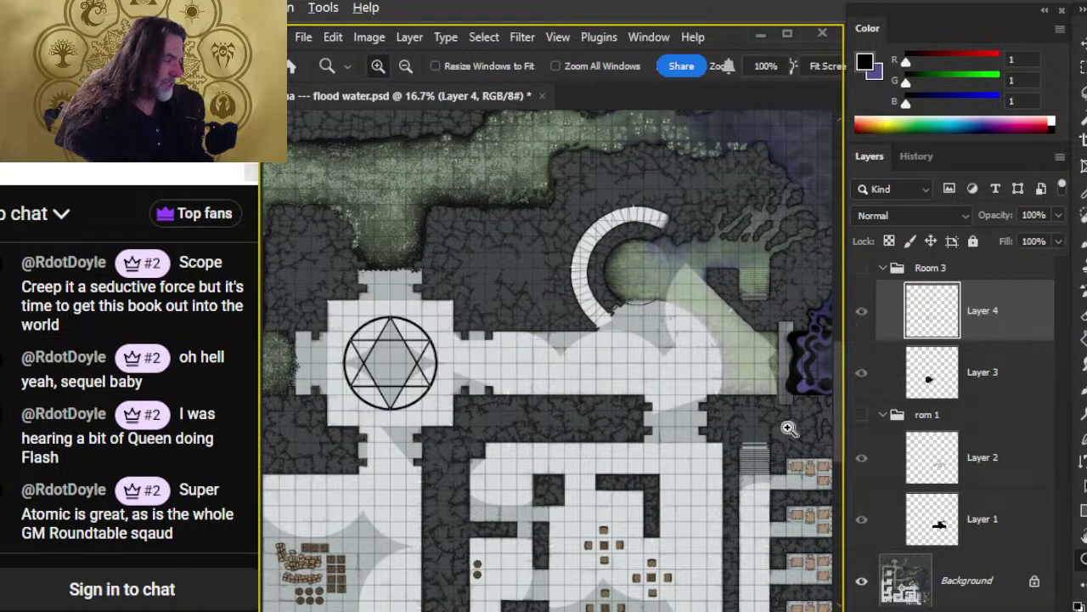
left_click(618, 284)
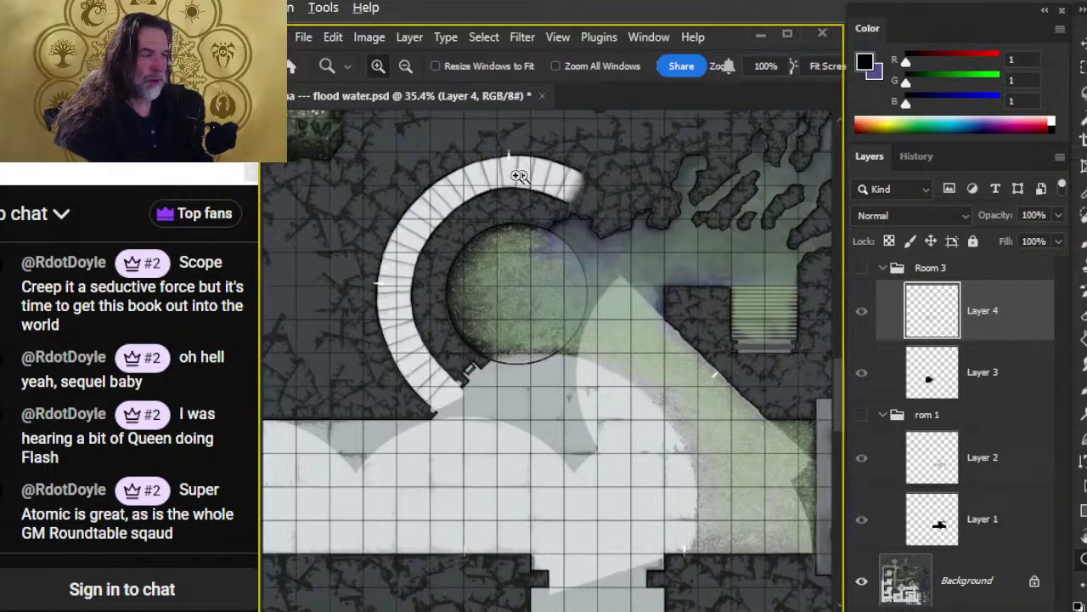
scroll(611, 428, "down", 6)
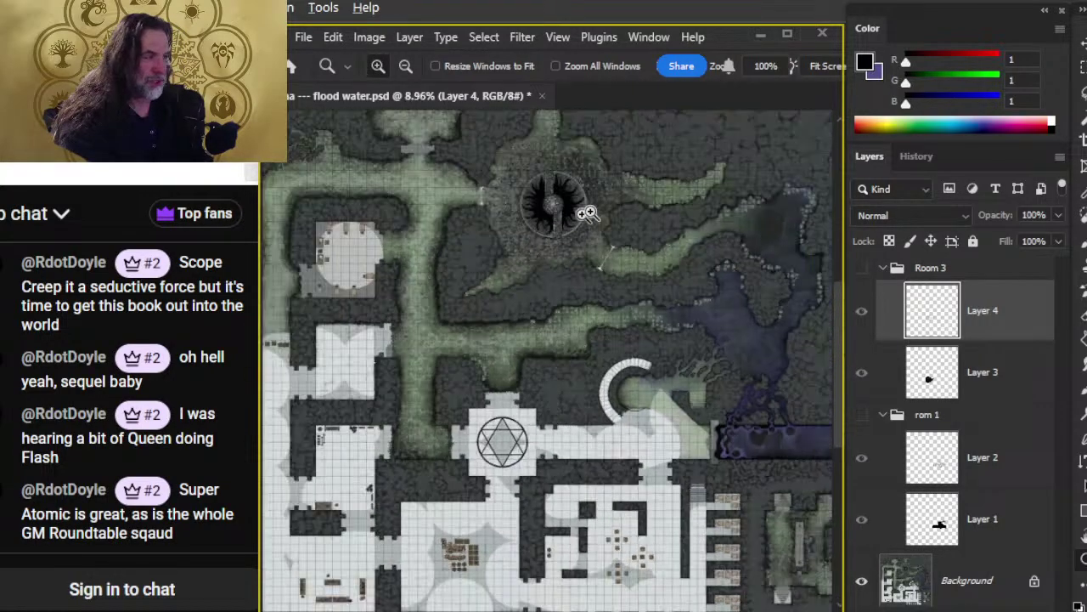
scroll(574, 478, "up", 3)
left_click_drag(595, 462, 377, 436)
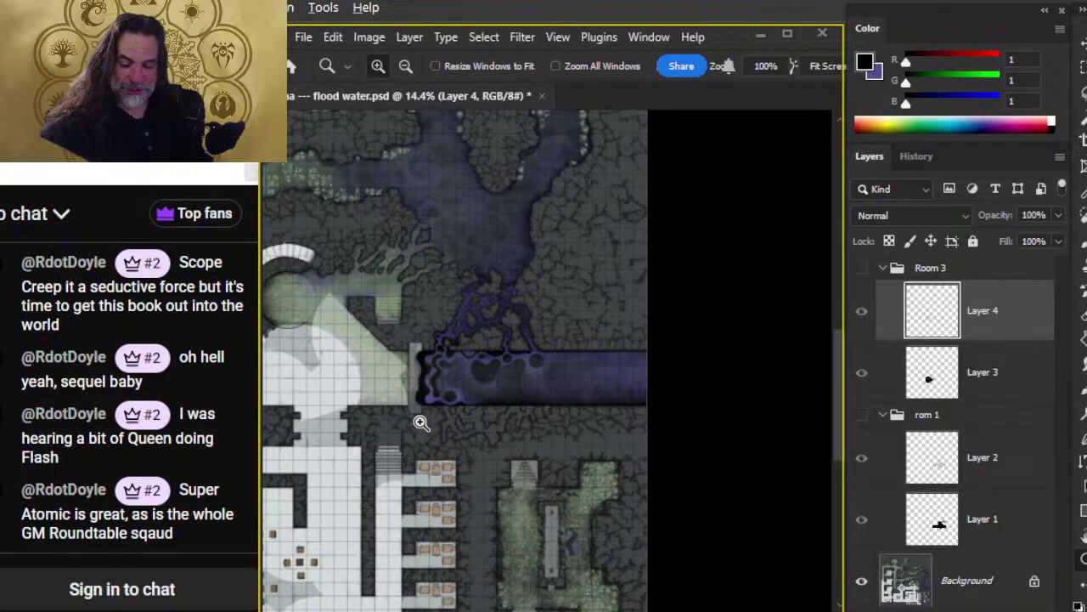
left_click_drag(431, 323, 667, 395)
scroll(456, 352, "up", 5)
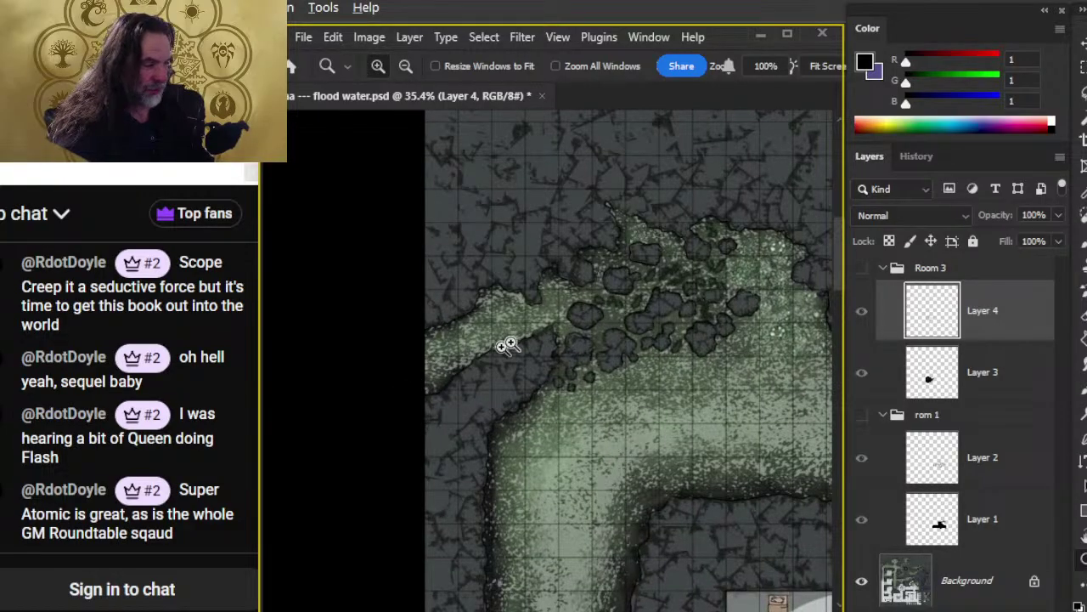
left_click_drag(701, 350, 384, 306)
scroll(619, 348, "down", 4)
scroll(582, 478, "down", 3)
left_click_drag(643, 474, 477, 325)
scroll(591, 442, "up", 4)
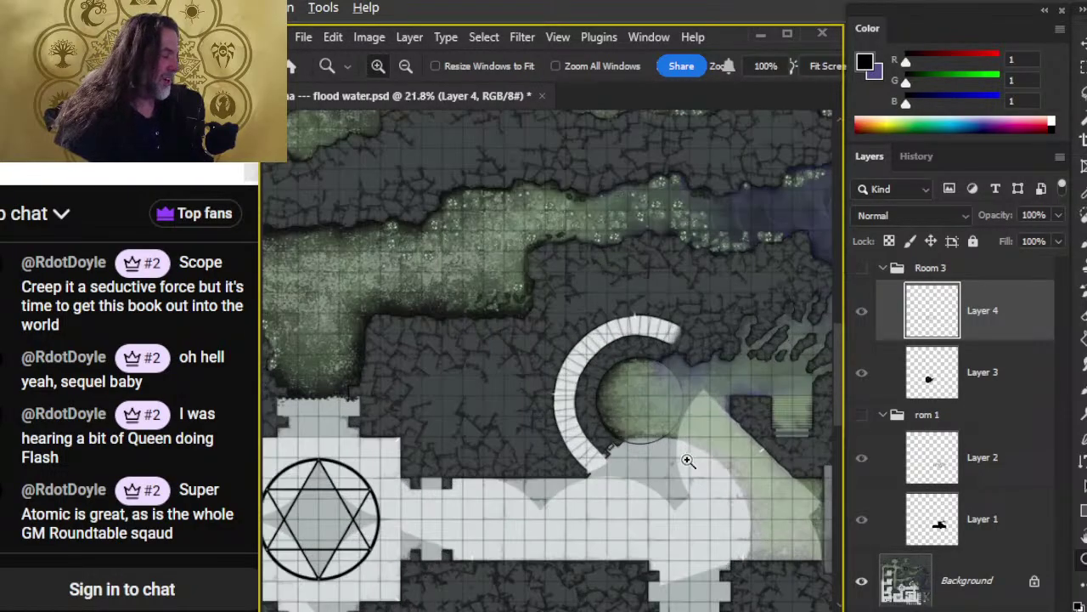
left_click(861, 415)
left_click(861, 268)
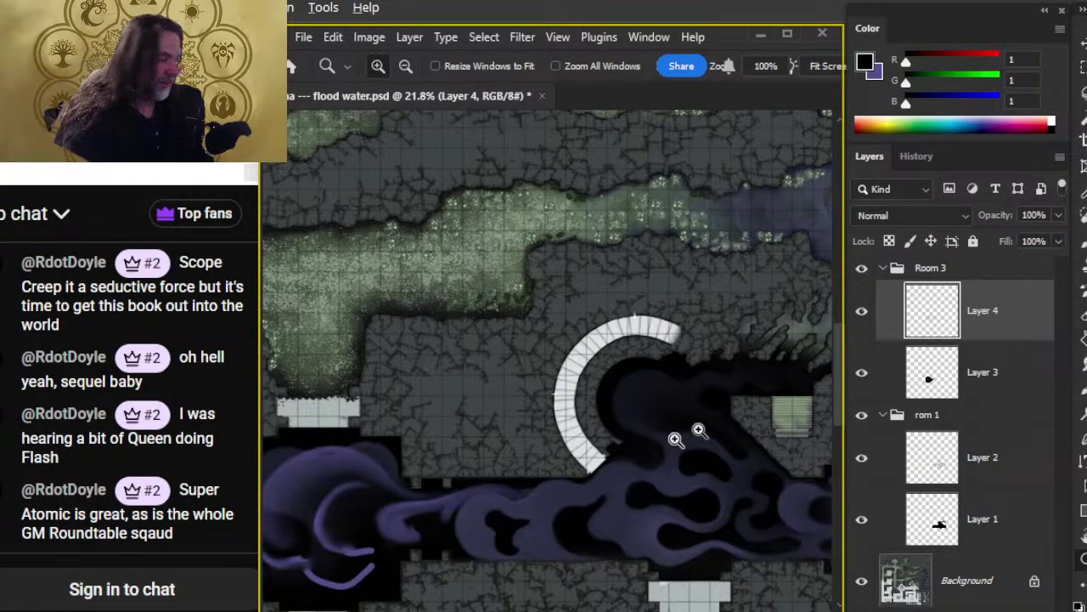
- Smudge the purple stream into the corridor water just east of the hexagram room's doorway with 45 and 40 px tips at 60% strength
left_click_drag(501, 506, 563, 433)
key("r")
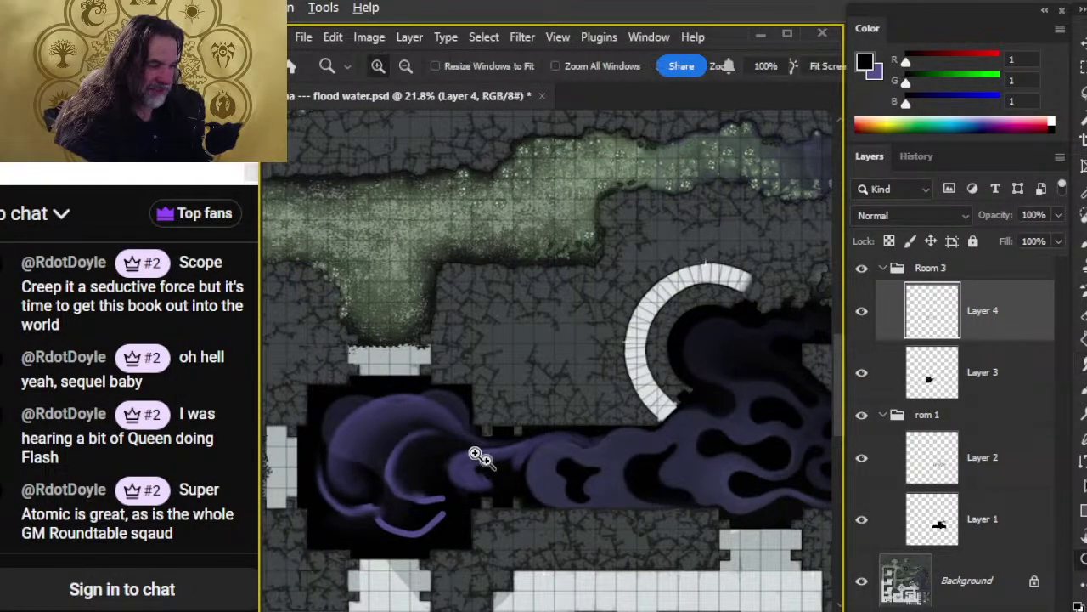
scroll(466, 438, "up", 3)
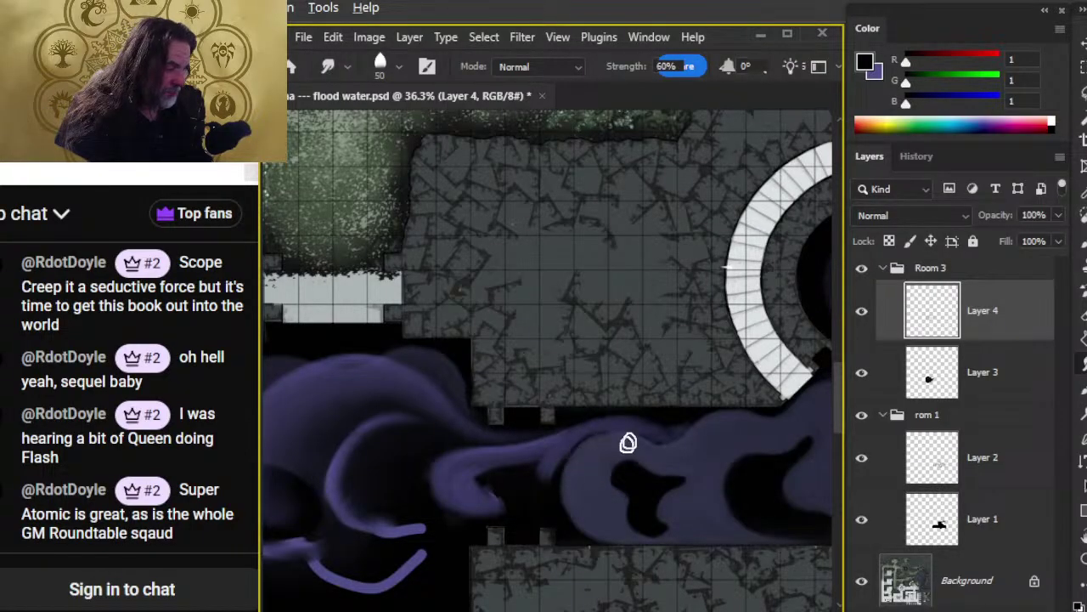
scroll(618, 439, "up", 2)
scroll(594, 388, "down", 2)
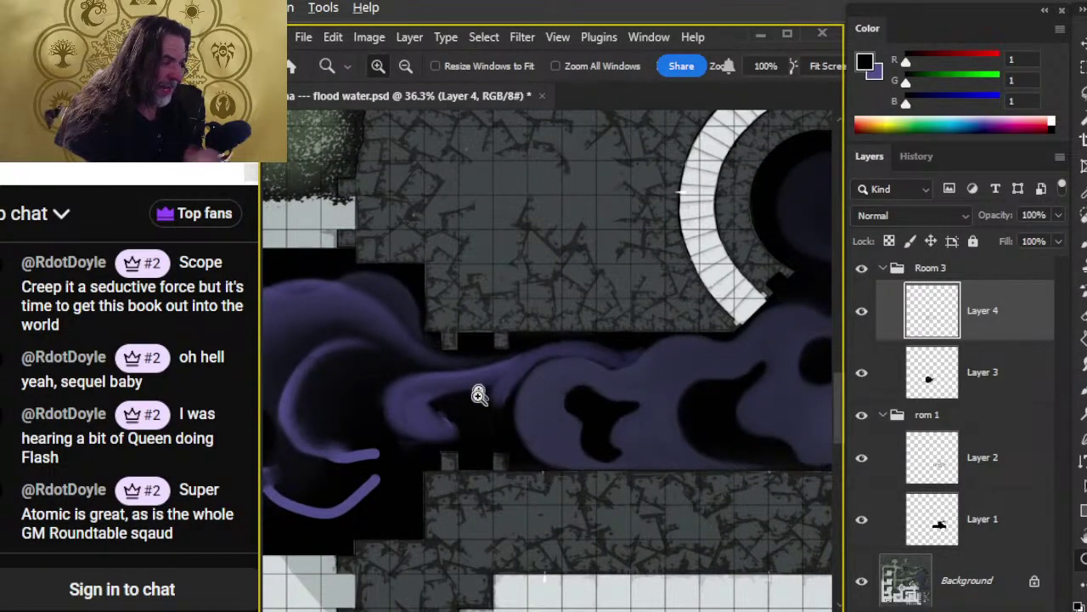
scroll(561, 374, "up", 3)
key("r")
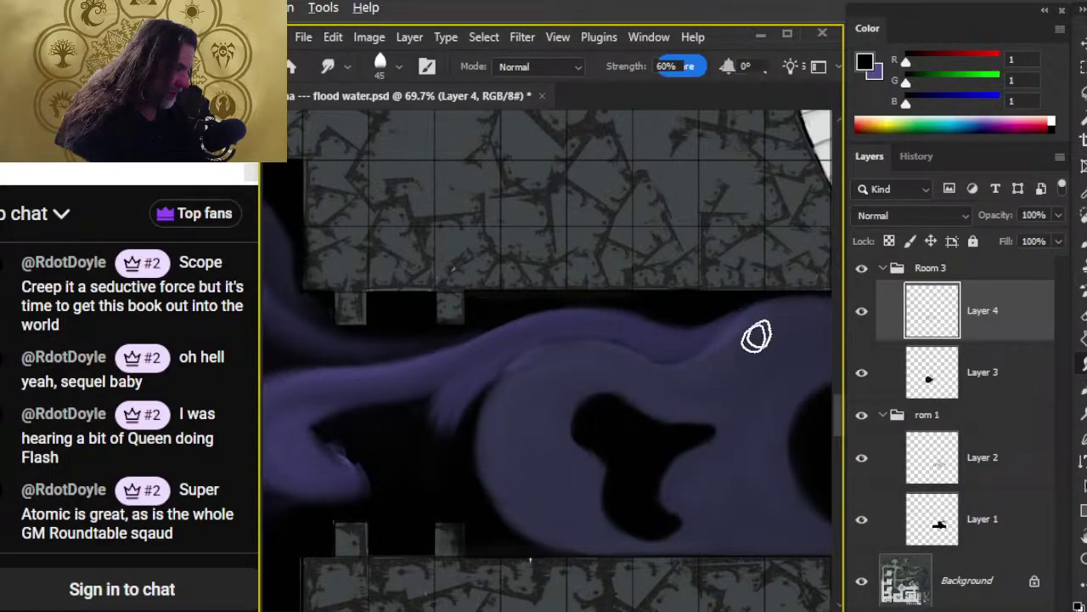
key("bracketleft")
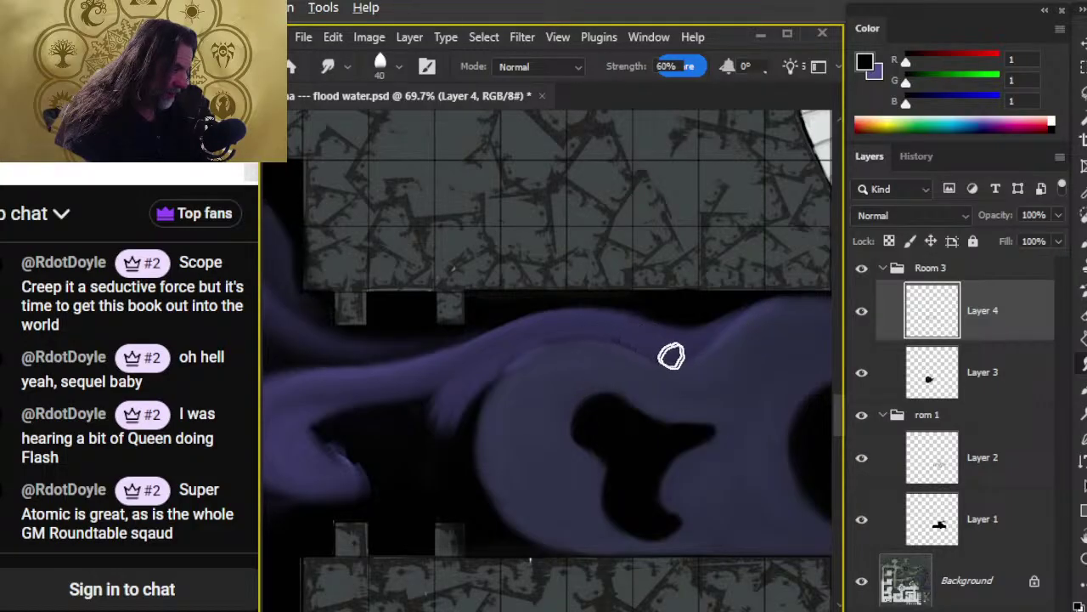
- Cover the seam above the black hollow with sampled blue-grey RGB 51, 55, 79 using a 30 px brush, and smudge it at 40 px
key("b")
left_click(605, 360, "alt")
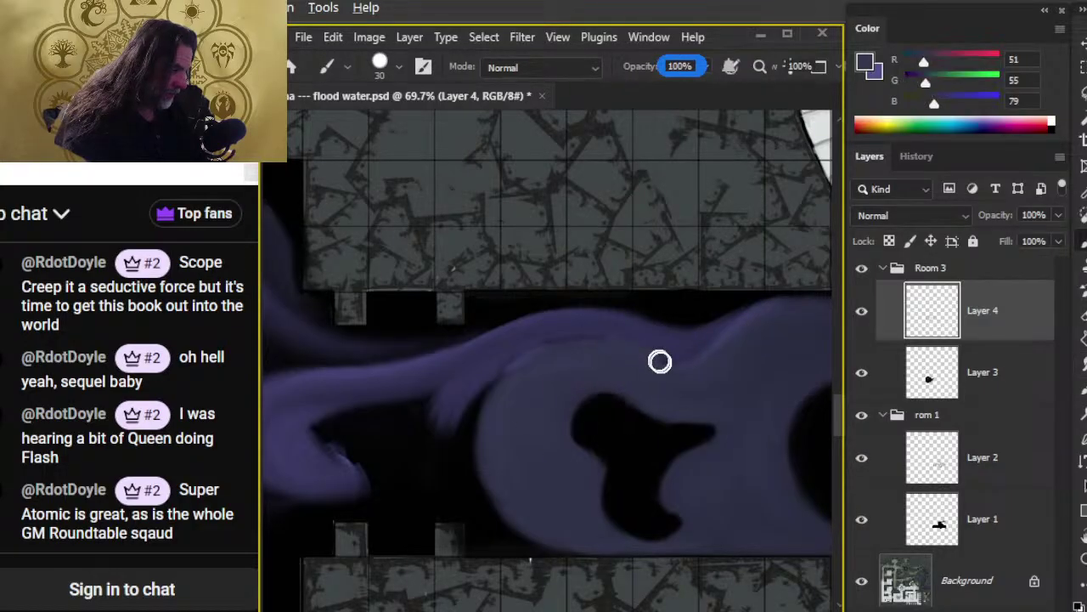
key("r")
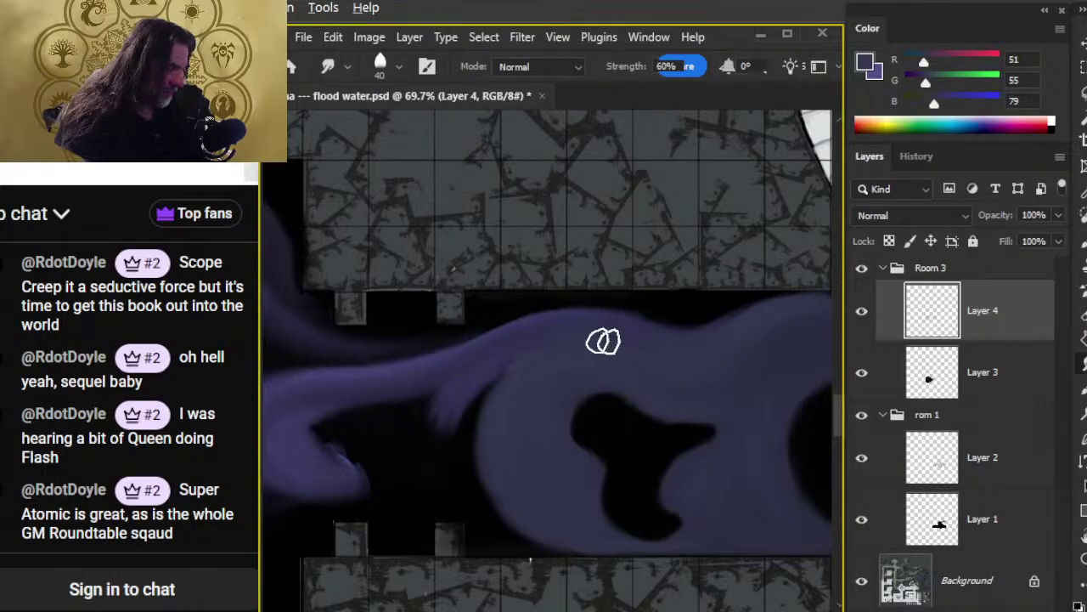
key("b")
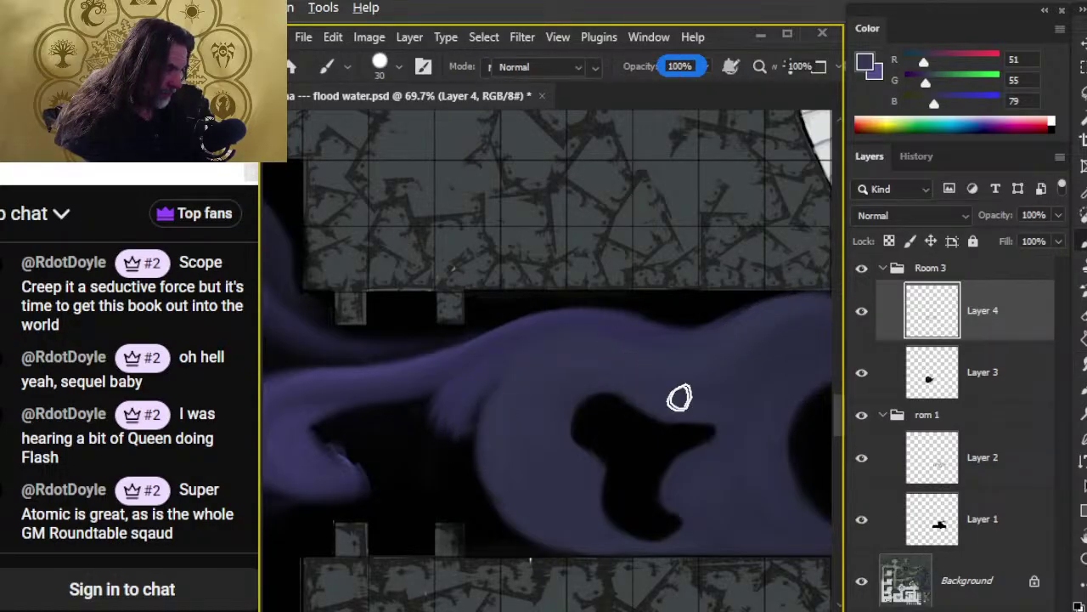
key("r")
key("b")
key("r")
mouse_move(517, 354)
left_mouse_down()
mouse_move(463, 458)
mouse_move(529, 332)
left_mouse_up()
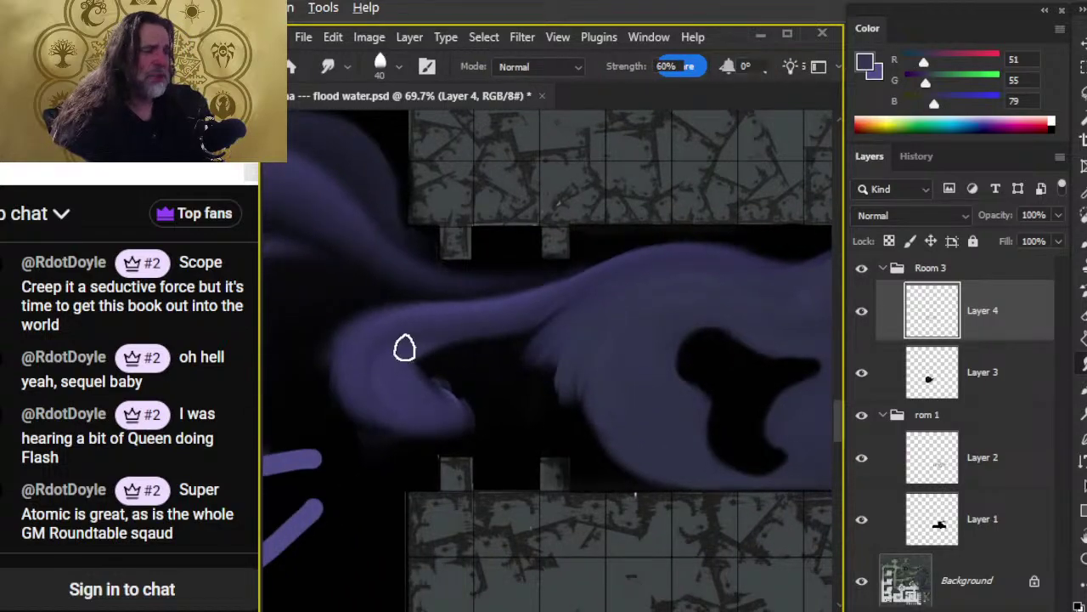
left_click_drag(404, 348, 546, 331)
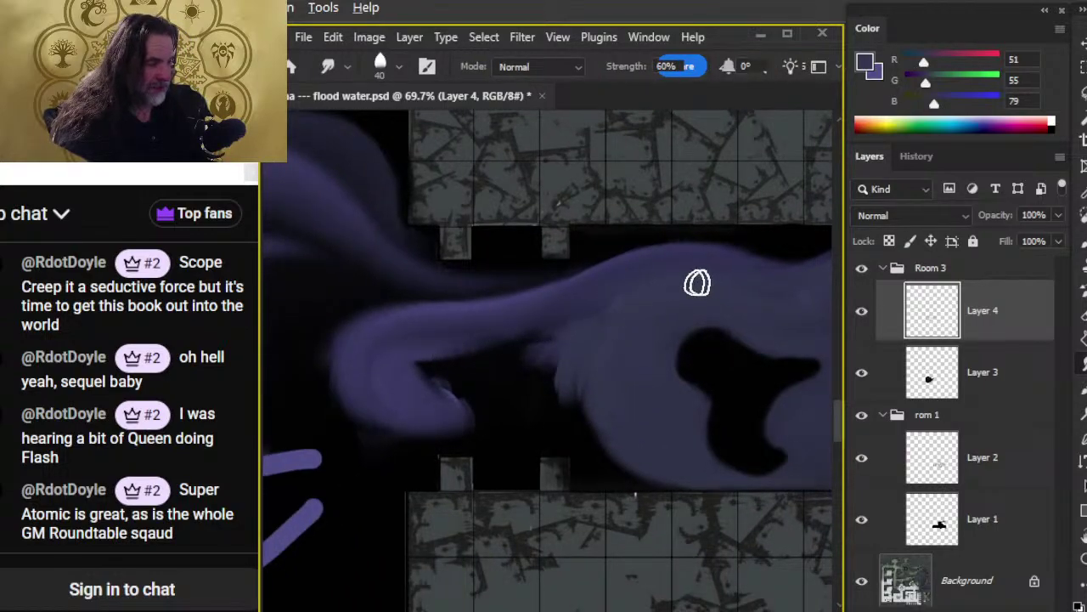
- Paint the stream's seam in sampled purple RGB 49, 49, 81 and smudge its hooked western end fuller with 40 and 50 px tips
key("b")
left_click(625, 276, "alt")
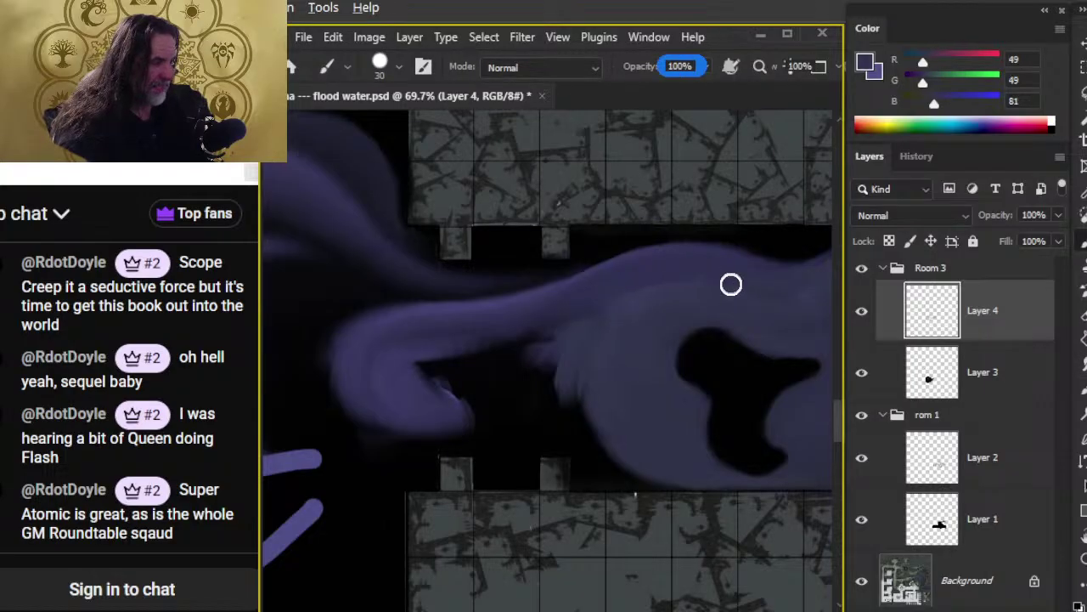
key("r")
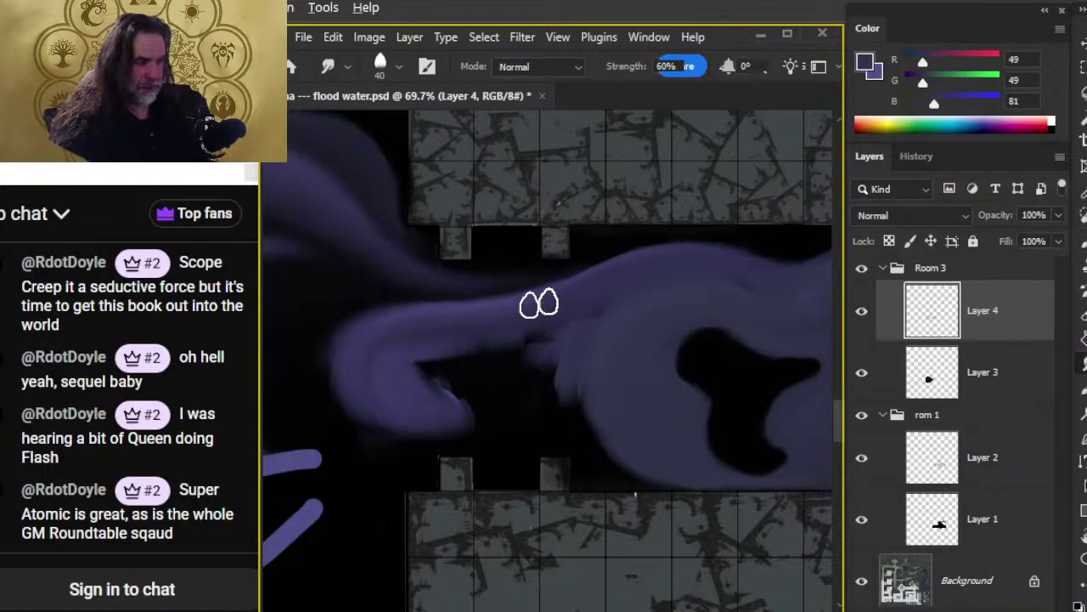
mouse_move(370, 345)
left_mouse_down()
mouse_move(353, 373)
mouse_move(375, 337)
mouse_move(345, 376)
mouse_move(394, 324)
mouse_move(339, 345)
mouse_move(388, 329)
mouse_move(356, 369)
mouse_move(354, 327)
mouse_move(339, 368)
mouse_move(425, 334)
mouse_move(343, 337)
mouse_move(382, 330)
mouse_move(364, 351)
mouse_move(325, 351)
mouse_move(341, 327)
mouse_move(401, 300)
mouse_move(454, 325)
mouse_move(415, 322)
mouse_move(348, 395)
left_mouse_up()
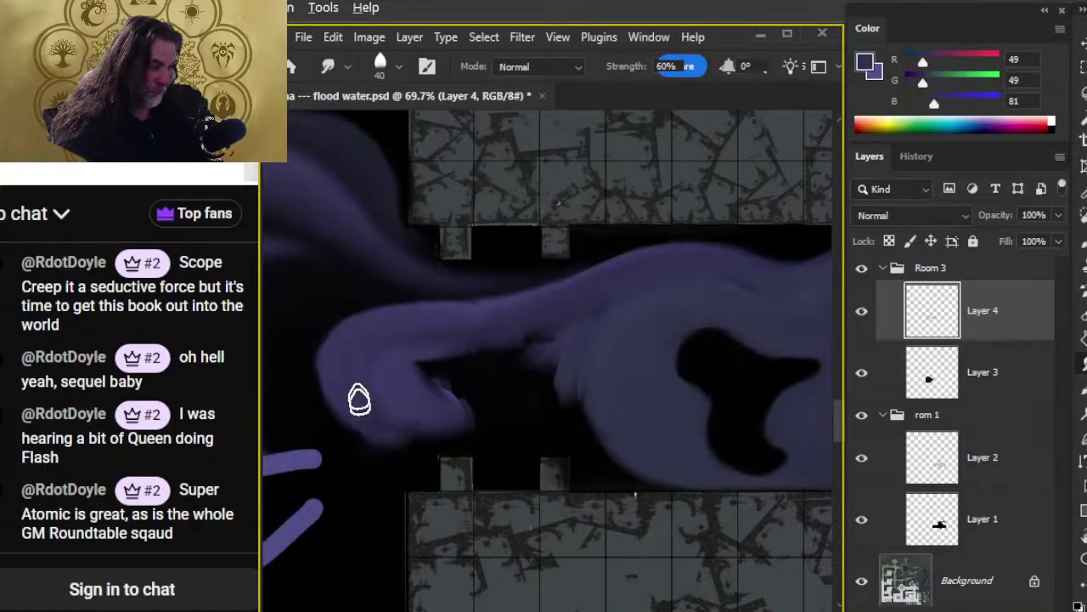
key("bracketright")
mouse_move(424, 363)
left_mouse_down()
mouse_move(508, 368)
mouse_move(525, 340)
mouse_move(541, 340)
mouse_move(426, 332)
mouse_move(543, 320)
mouse_move(437, 331)
left_mouse_up()
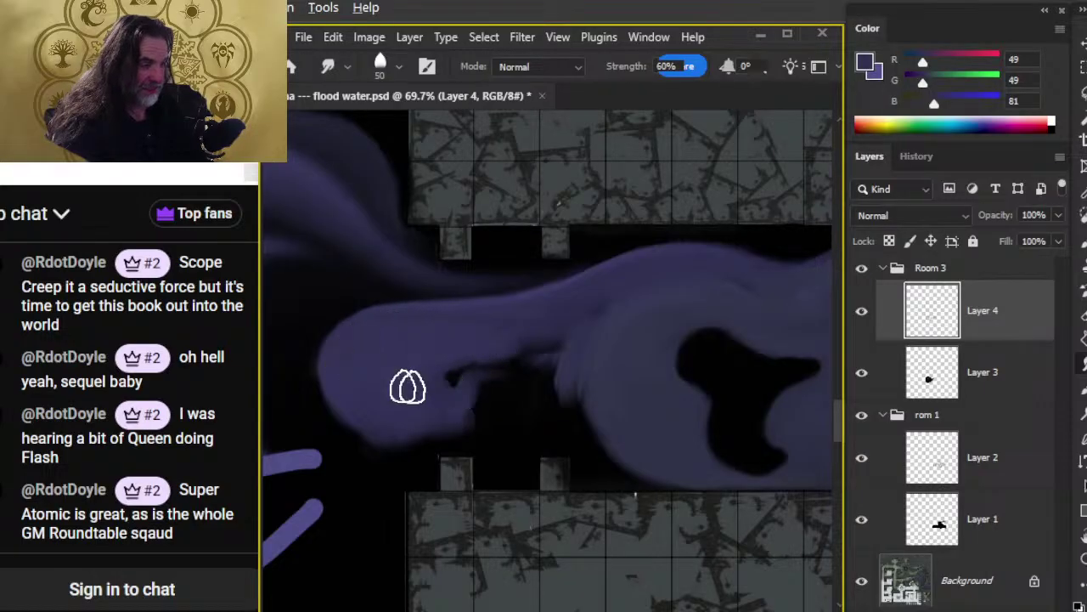
- Fill the notch beneath the stream's neck with the 30 px brush and smudge the stream into a smooth rounded lobe at 50 px
key("b")
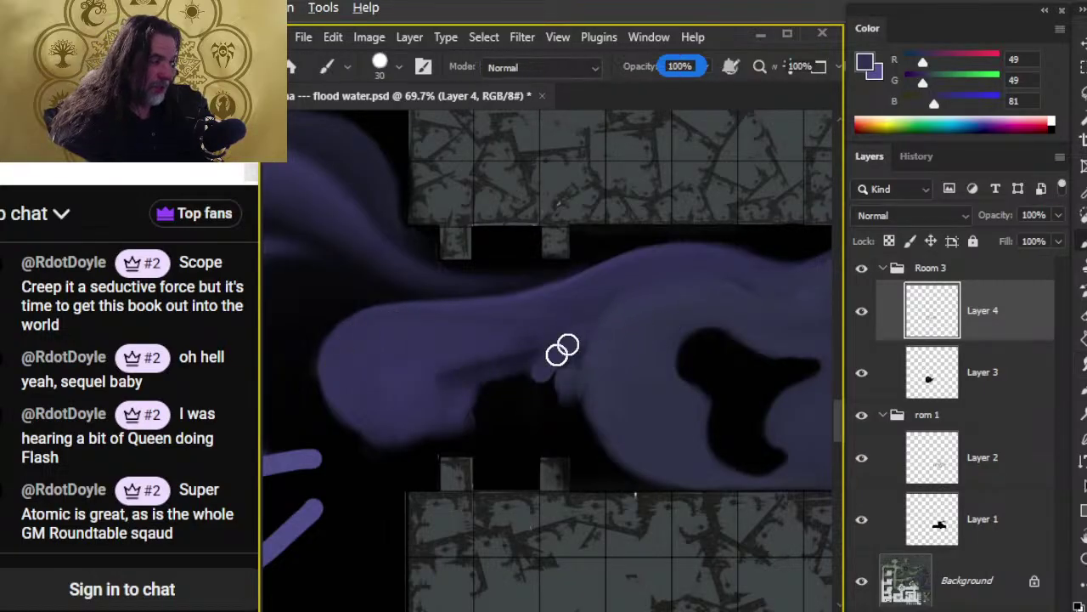
key("r")
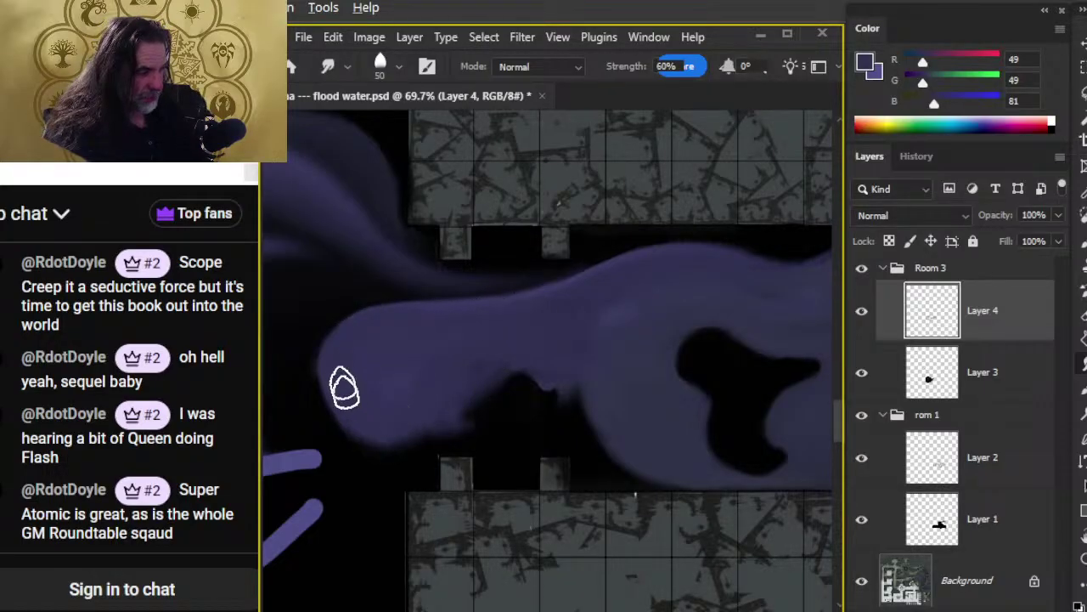
mouse_move(396, 433)
left_mouse_down()
mouse_move(391, 379)
mouse_move(459, 358)
mouse_move(554, 379)
mouse_move(577, 402)
mouse_move(579, 371)
left_mouse_up()
key("b")
key("r")
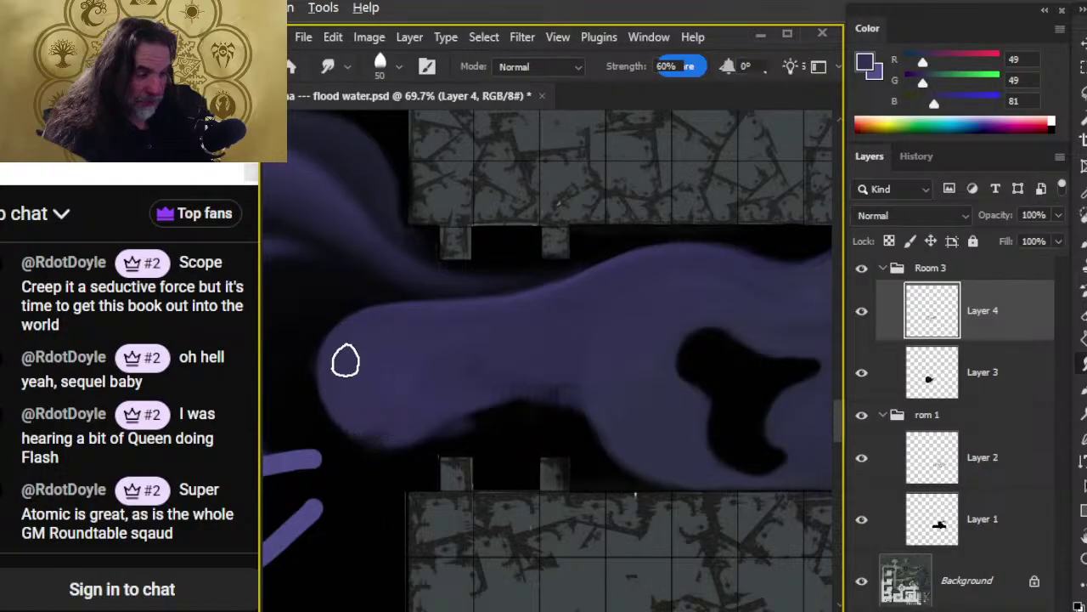
mouse_move(349, 390)
left_mouse_down()
mouse_move(447, 426)
mouse_move(472, 421)
mouse_move(413, 400)
mouse_move(509, 399)
mouse_move(405, 438)
mouse_move(353, 379)
mouse_move(457, 429)
mouse_move(409, 419)
mouse_move(448, 400)
mouse_move(589, 401)
mouse_move(464, 396)
mouse_move(536, 362)
mouse_move(380, 385)
mouse_move(530, 401)
mouse_move(601, 430)
mouse_move(497, 411)
mouse_move(492, 460)
mouse_move(575, 431)
mouse_move(562, 426)
mouse_move(526, 432)
mouse_move(515, 447)
mouse_move(593, 449)
mouse_move(533, 431)
mouse_move(519, 445)
mouse_move(583, 450)
mouse_move(555, 429)
mouse_move(512, 443)
mouse_move(532, 461)
mouse_move(593, 449)
mouse_move(530, 430)
mouse_move(559, 450)
mouse_move(577, 432)
mouse_move(508, 425)
mouse_move(473, 457)
mouse_move(502, 463)
mouse_move(565, 428)
mouse_move(448, 479)
mouse_move(530, 422)
mouse_move(462, 457)
mouse_move(491, 460)
mouse_move(565, 430)
mouse_move(553, 423)
mouse_move(508, 440)
mouse_move(613, 464)
mouse_move(558, 431)
mouse_move(507, 434)
mouse_move(489, 410)
mouse_move(412, 431)
mouse_move(525, 400)
mouse_move(489, 460)
mouse_move(585, 442)
mouse_move(614, 460)
mouse_move(585, 357)
mouse_move(640, 463)
mouse_move(587, 386)
mouse_move(655, 461)
mouse_move(600, 373)
mouse_move(645, 456)
mouse_move(613, 399)
mouse_move(613, 376)
mouse_move(662, 450)
left_mouse_up()
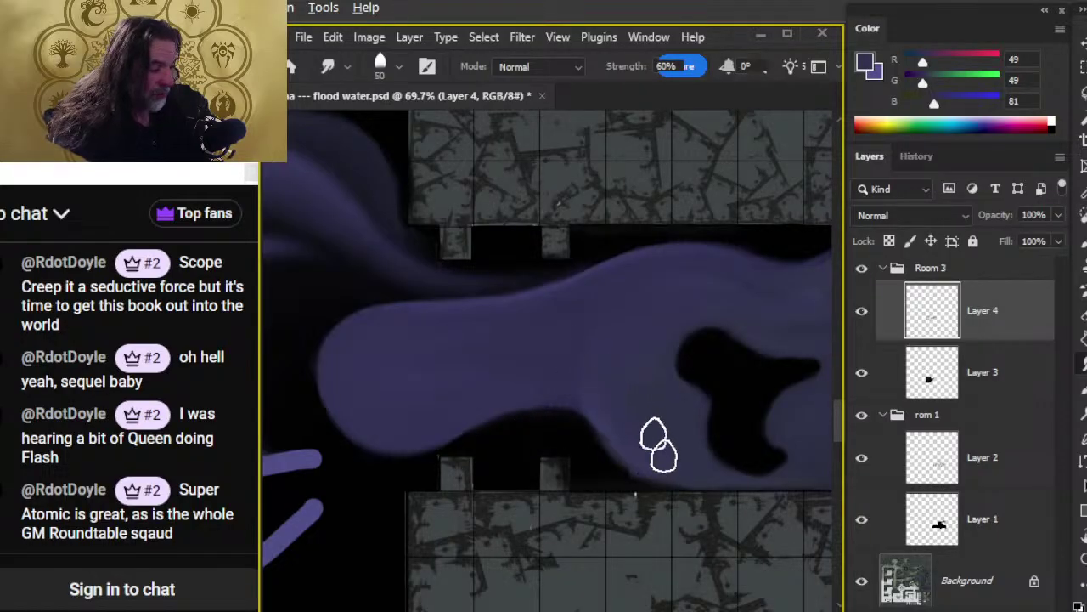
- Even out the seam between lobe and corridor water with sampled purples RGB 51, 52, 86 and 49, 51, 83, blending at 50 px
mouse_move(579, 438)
left_mouse_down()
mouse_move(646, 481)
mouse_move(687, 479)
mouse_move(578, 340)
left_mouse_up()
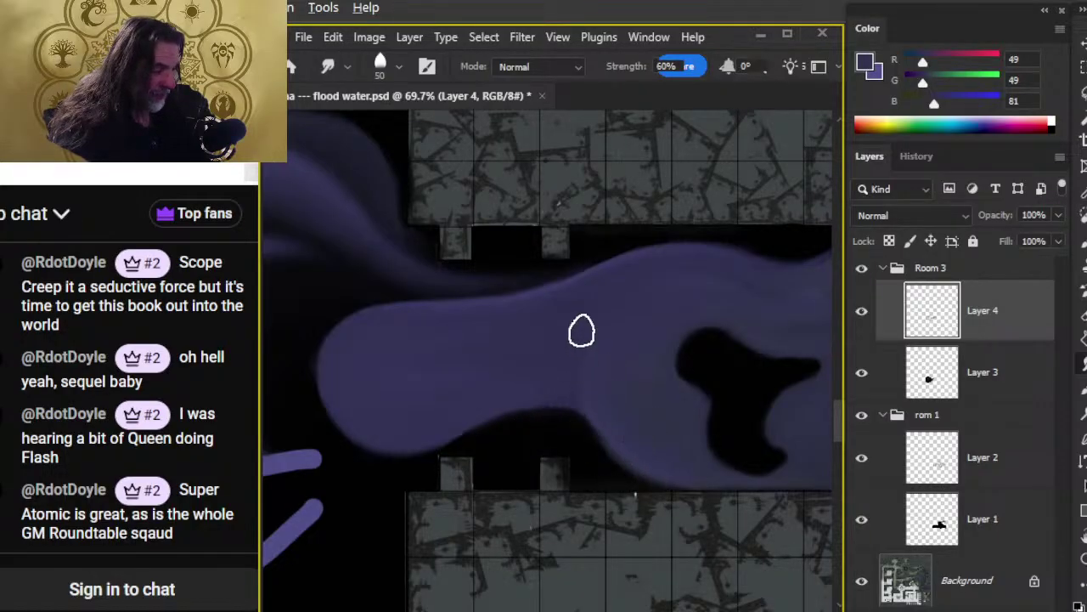
left_click_drag(647, 450, 586, 363)
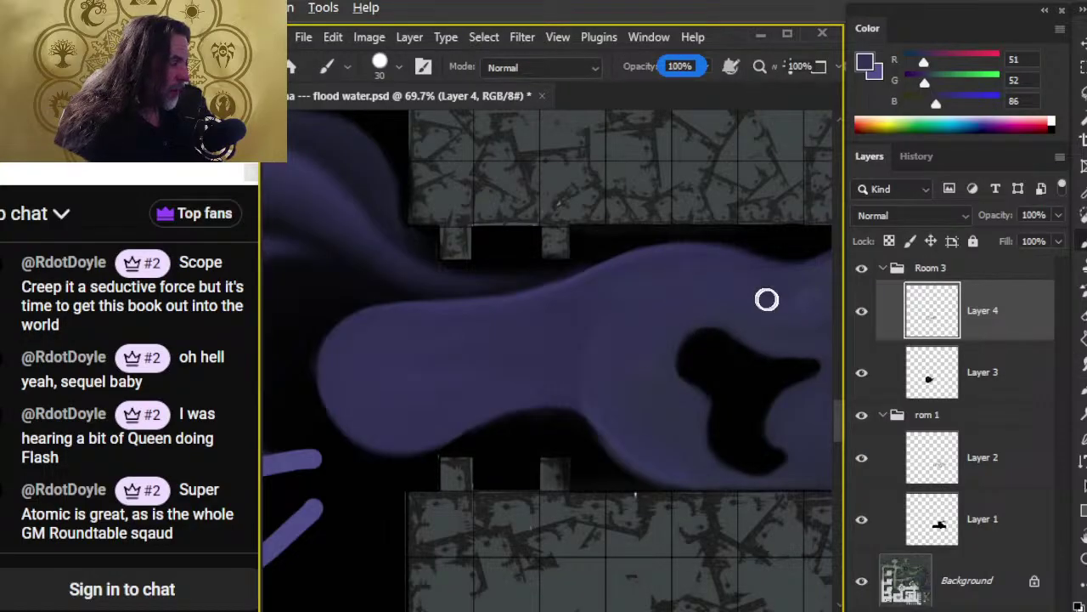
left_click(744, 292, "alt")
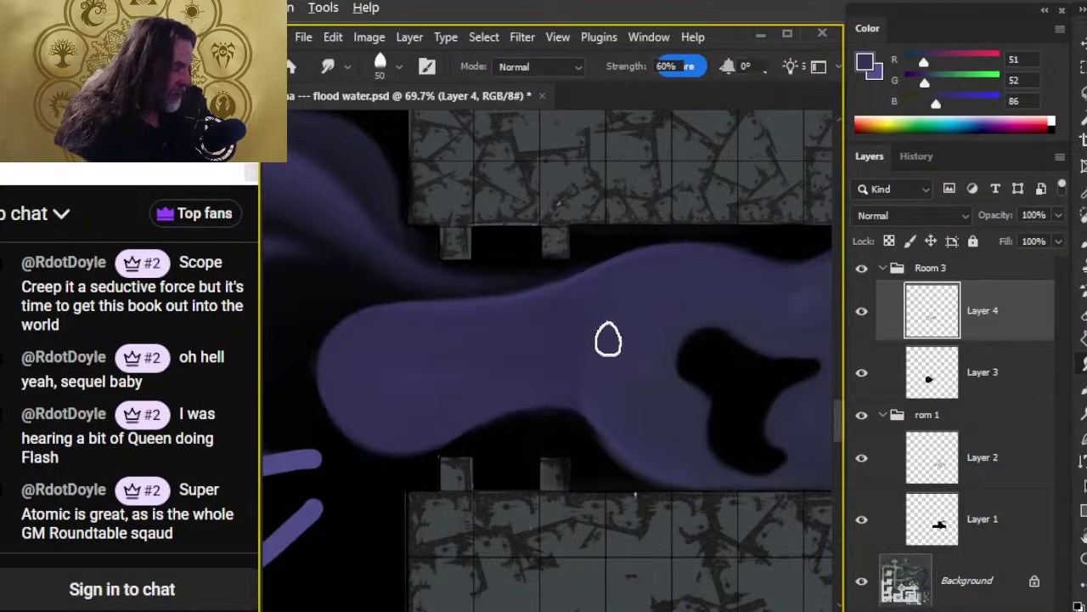
left_click(643, 328, "alt")
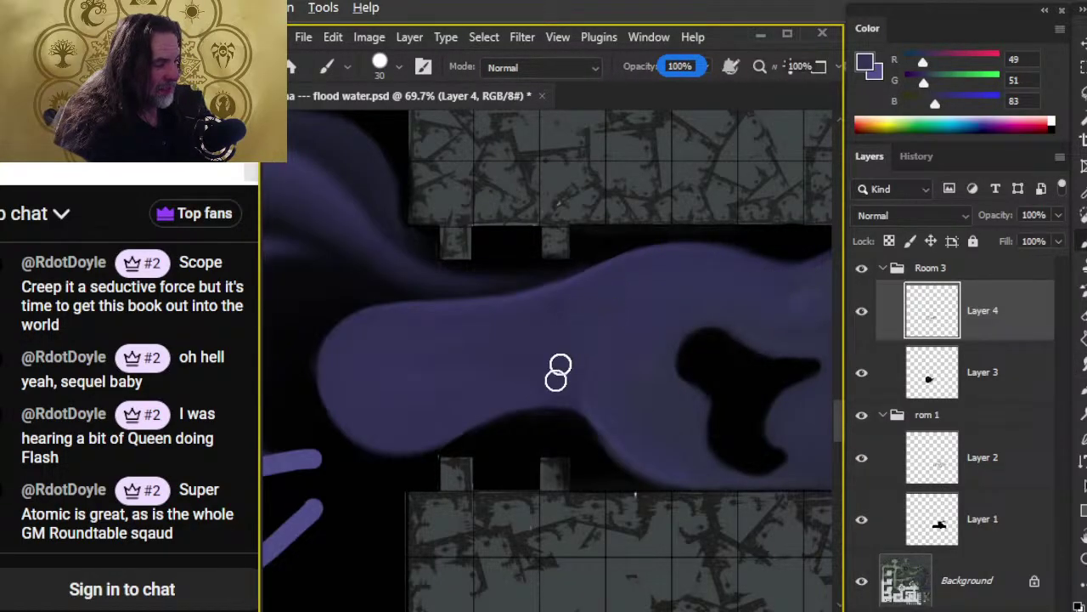
key("b")
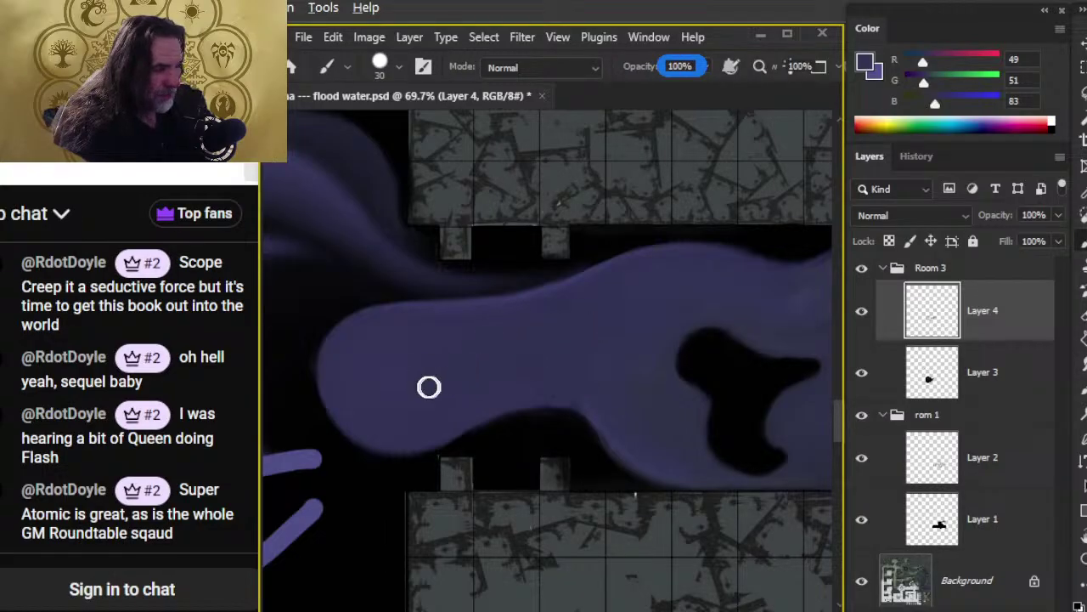
key("r")
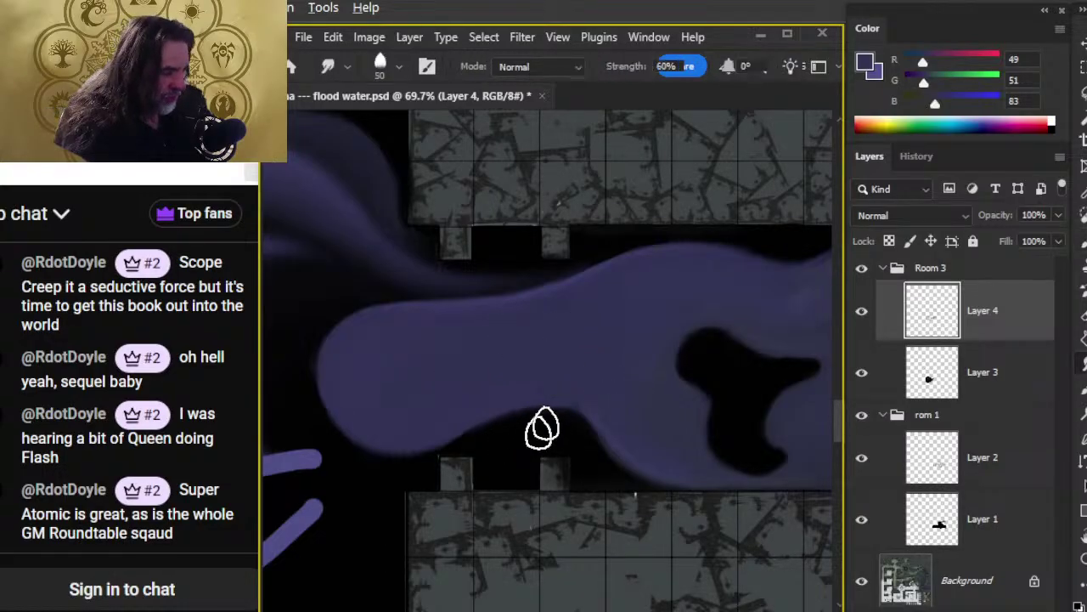
- Smudge the edge of the dark notch beneath the stream's neck with a 50 px tip at 60% strength
left_click_drag(525, 426, 587, 444)
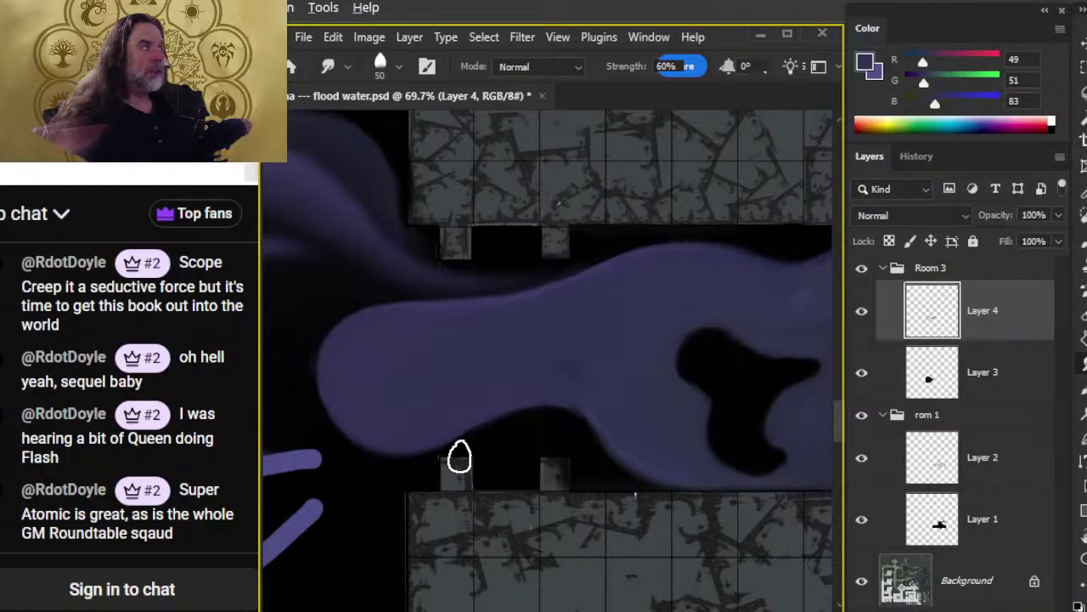
key("space")
mouse_move(498, 377)
left_mouse_down()
mouse_move(611, 364)
mouse_move(533, 413)
left_mouse_up()
- Check the blended stream between the hexagram room and the corridor for remaining seams, both from afar and close up
key("z")
key("r")
key("z")
left_click_drag(689, 436, 594, 417)
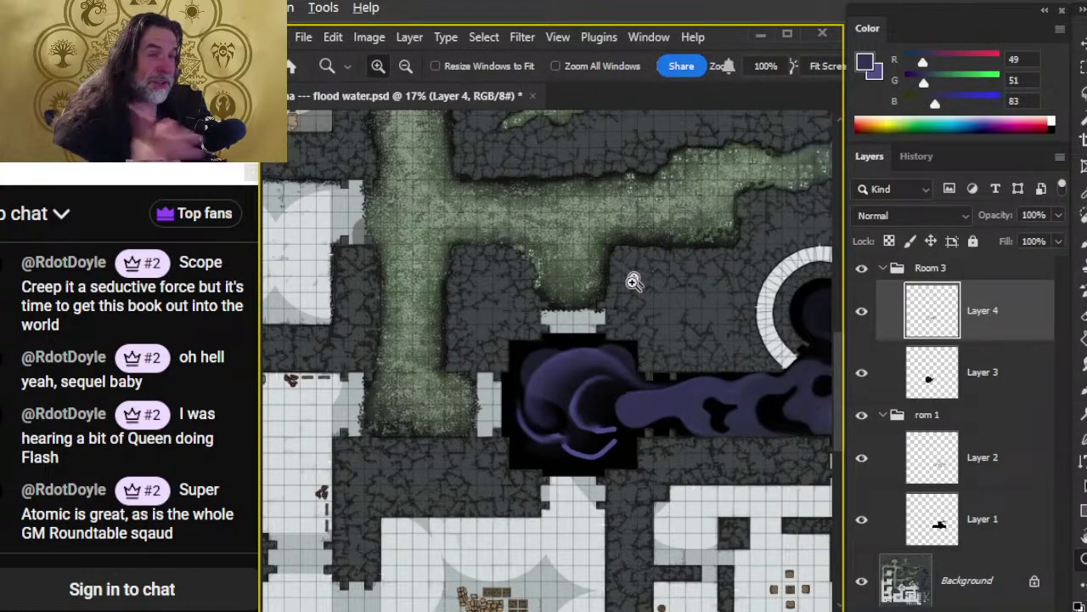
key("space")
left_click_drag(658, 451, 520, 387)
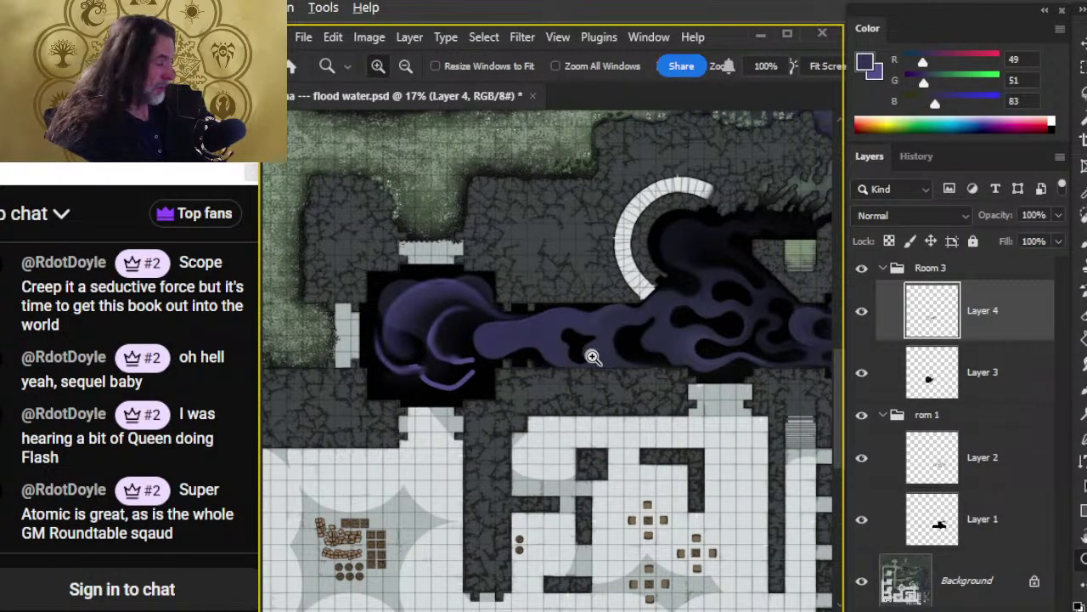
left_click_drag(587, 354, 606, 342)
key("b")
key("r")
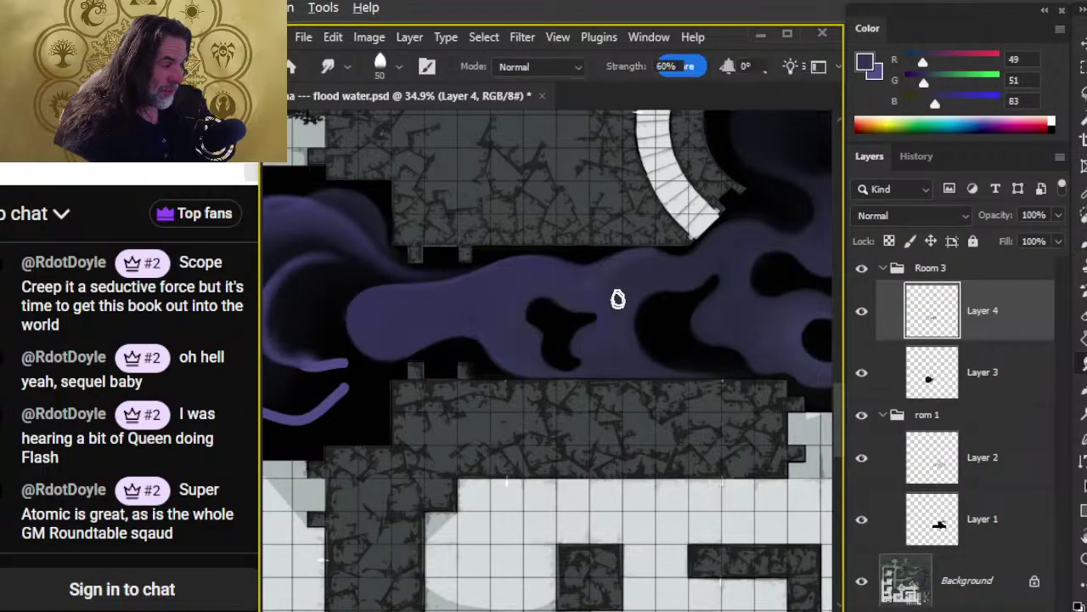
key("b")
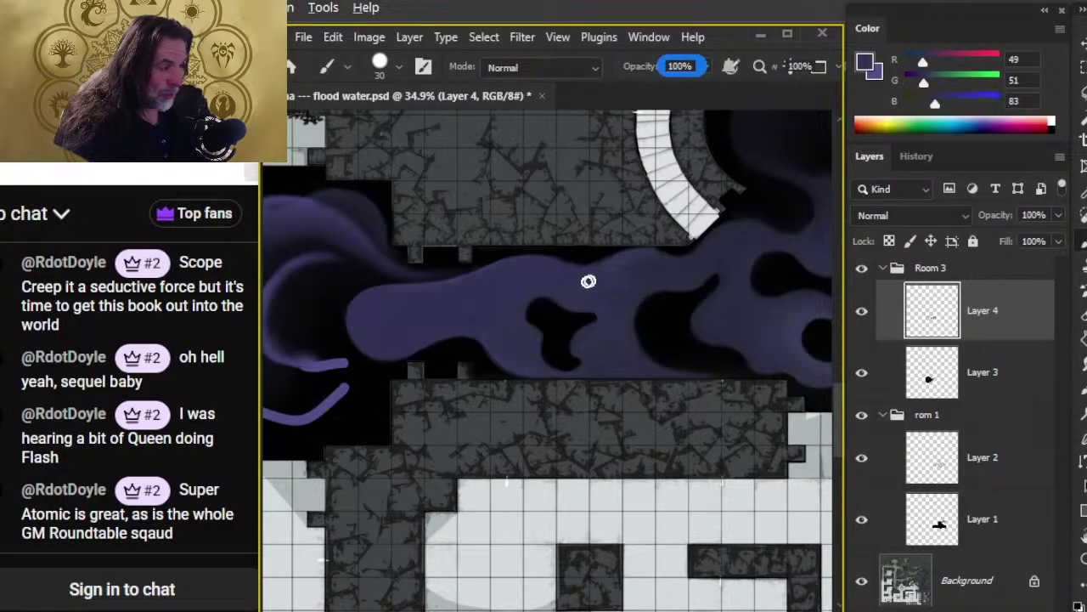
key("r")
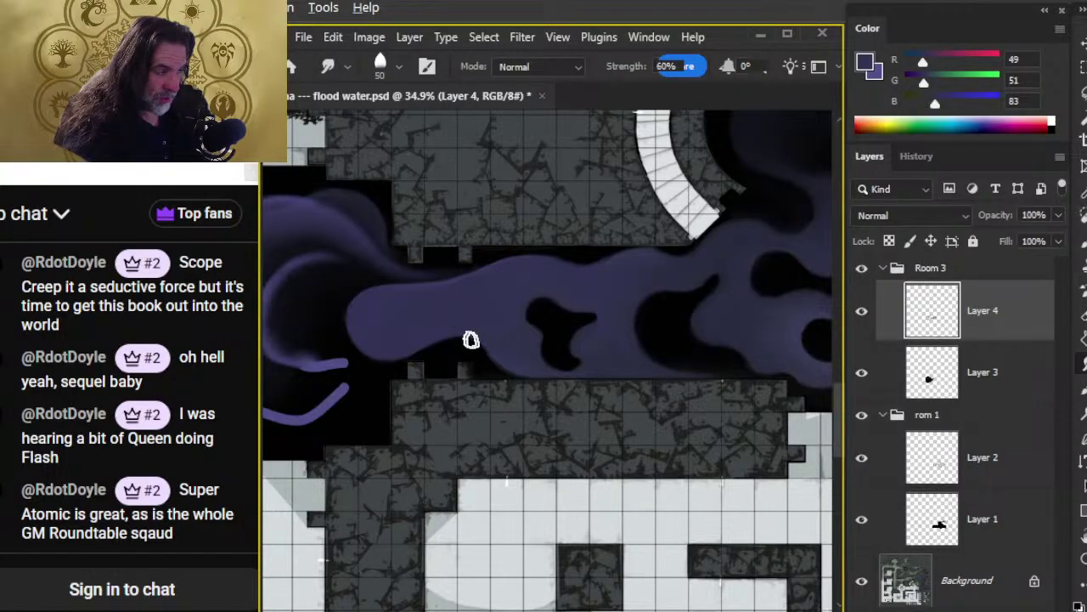
- Examine the hexagram room's doorways and the unflooded rooms around it against the whole dungeon map
key("z")
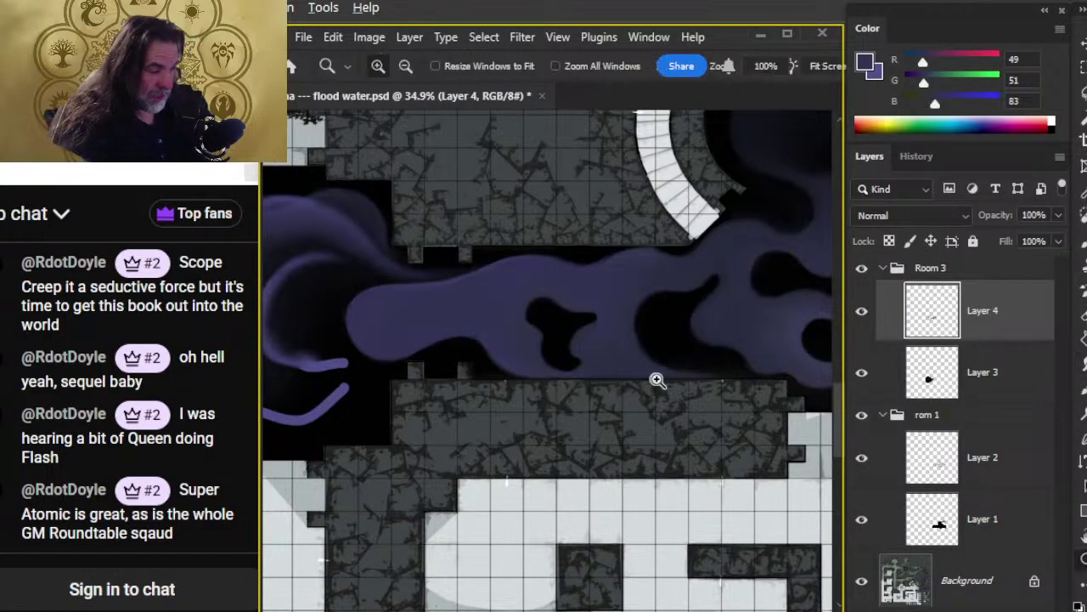
left_click_drag(652, 381, 550, 395)
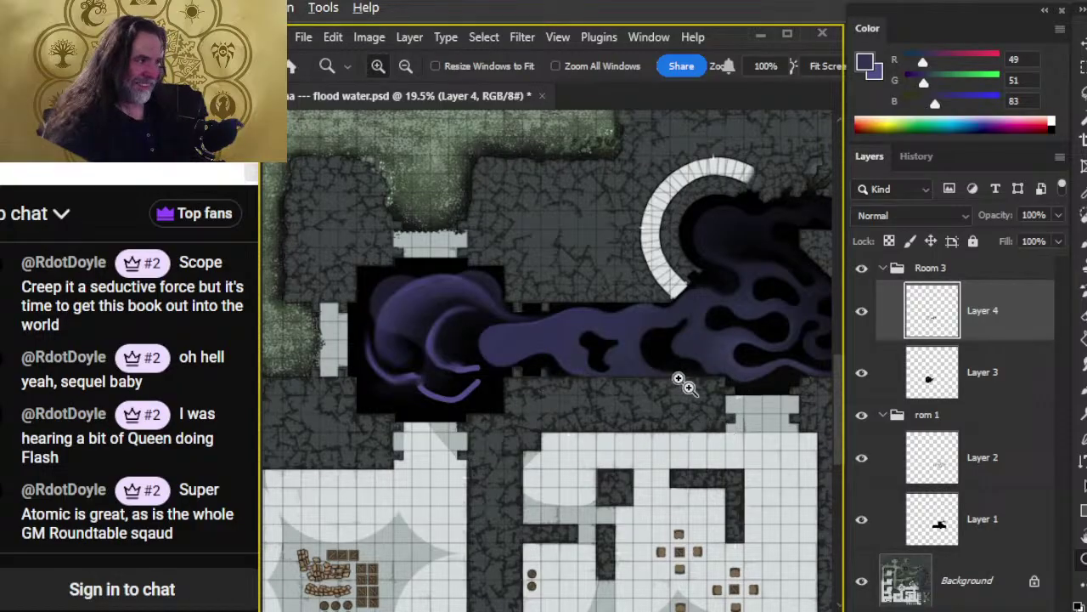
left_click_drag(663, 411, 626, 323)
left_click_drag(373, 275, 478, 218)
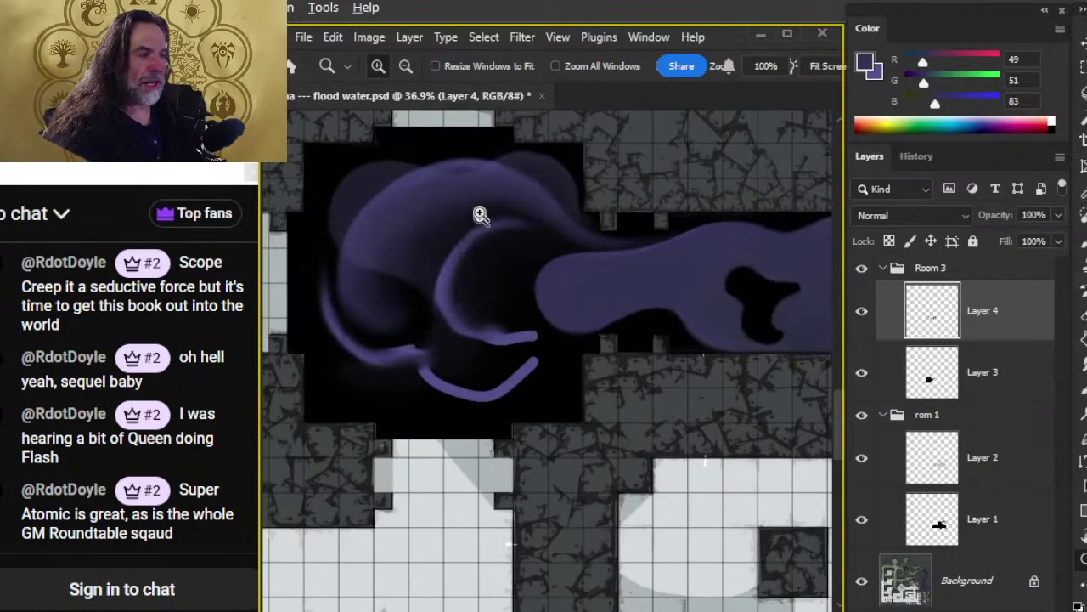
left_click_drag(582, 382, 594, 482)
scroll(594, 482, "up", 2)
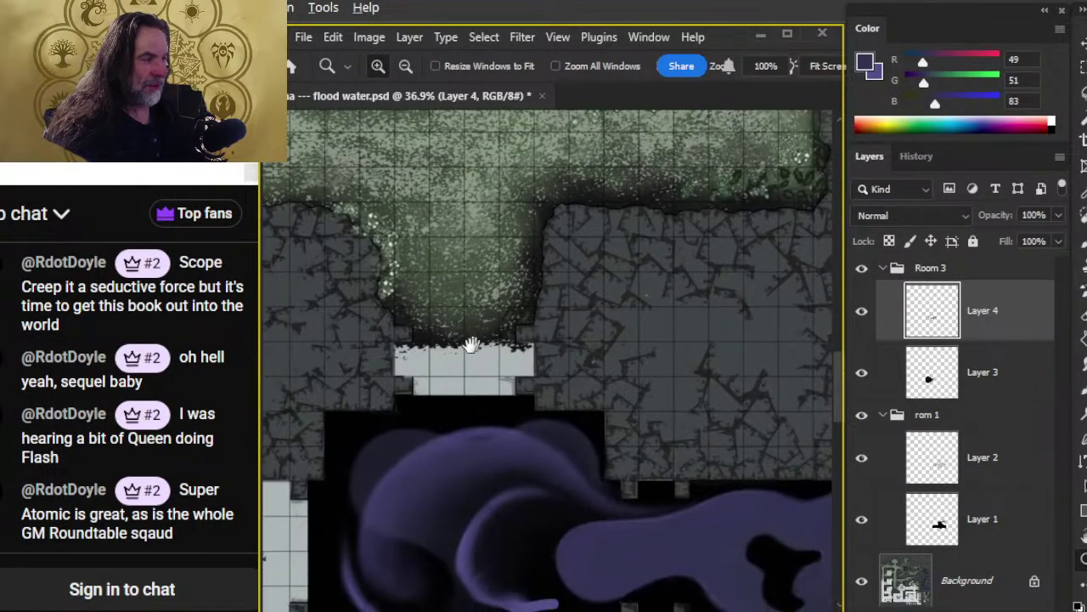
left_click_drag(544, 332, 569, 170)
scroll(551, 347, "down", 3)
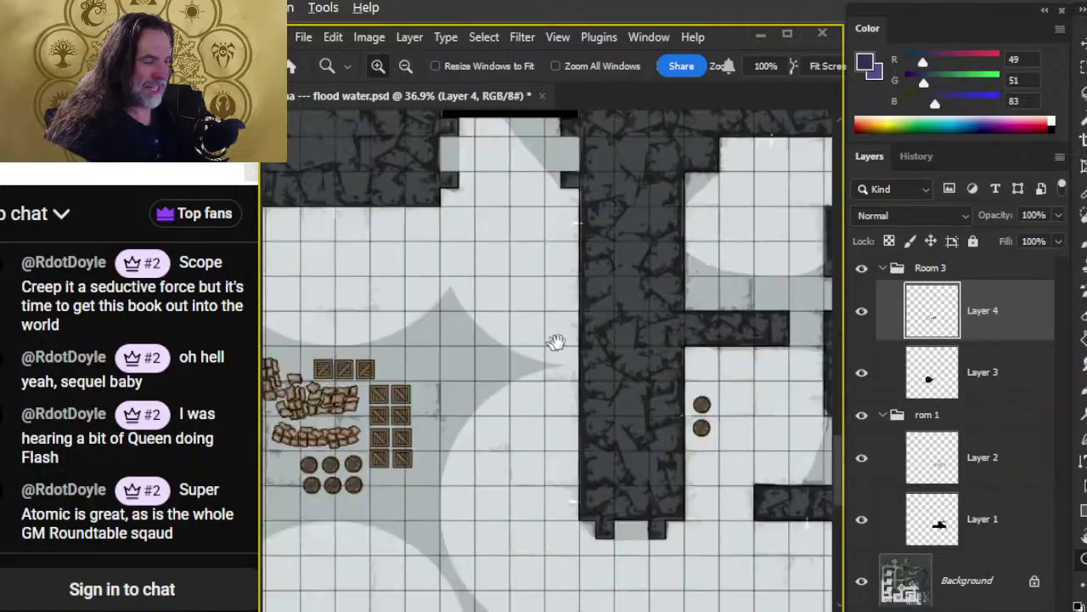
scroll(569, 417, "up", 3)
scroll(480, 384, "down", 3)
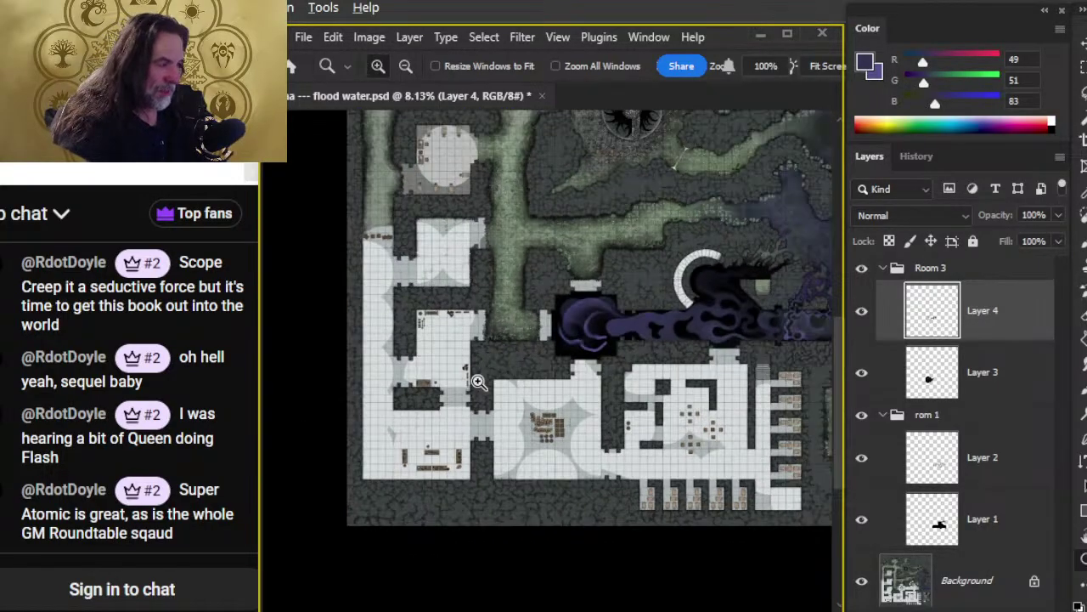
scroll(480, 383, "down", 2)
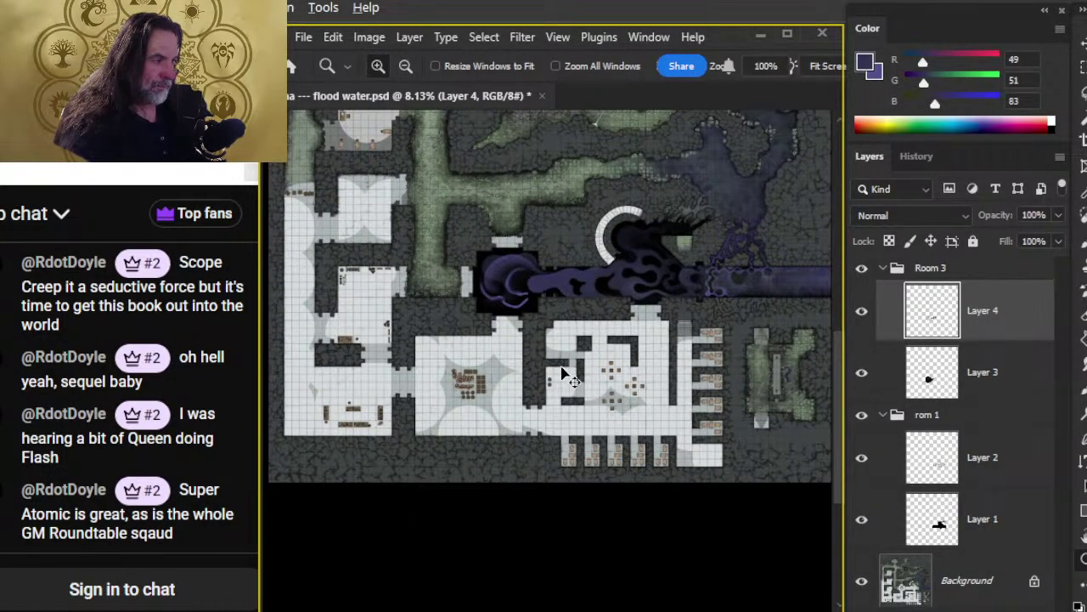
- Save the flood water map file and bring up the open windows for switching
key("ctrl+s")
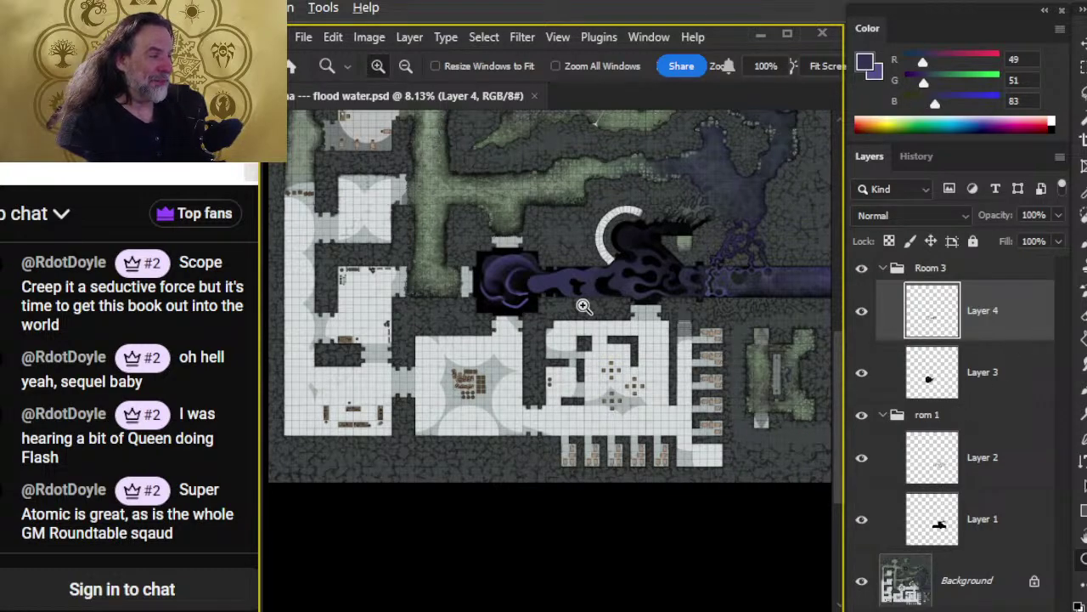
key("alt+Tab")
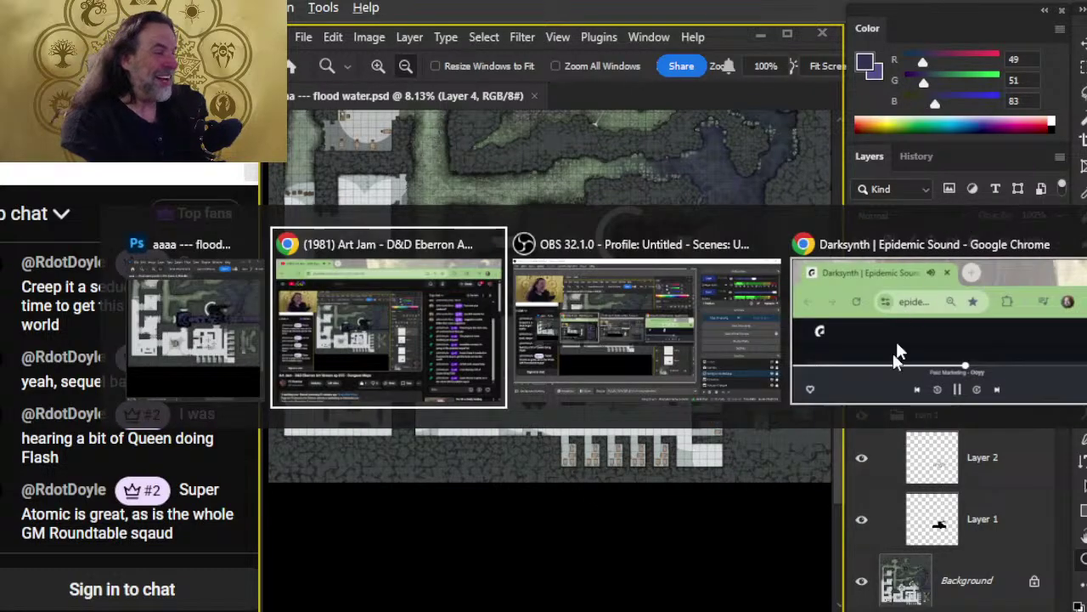